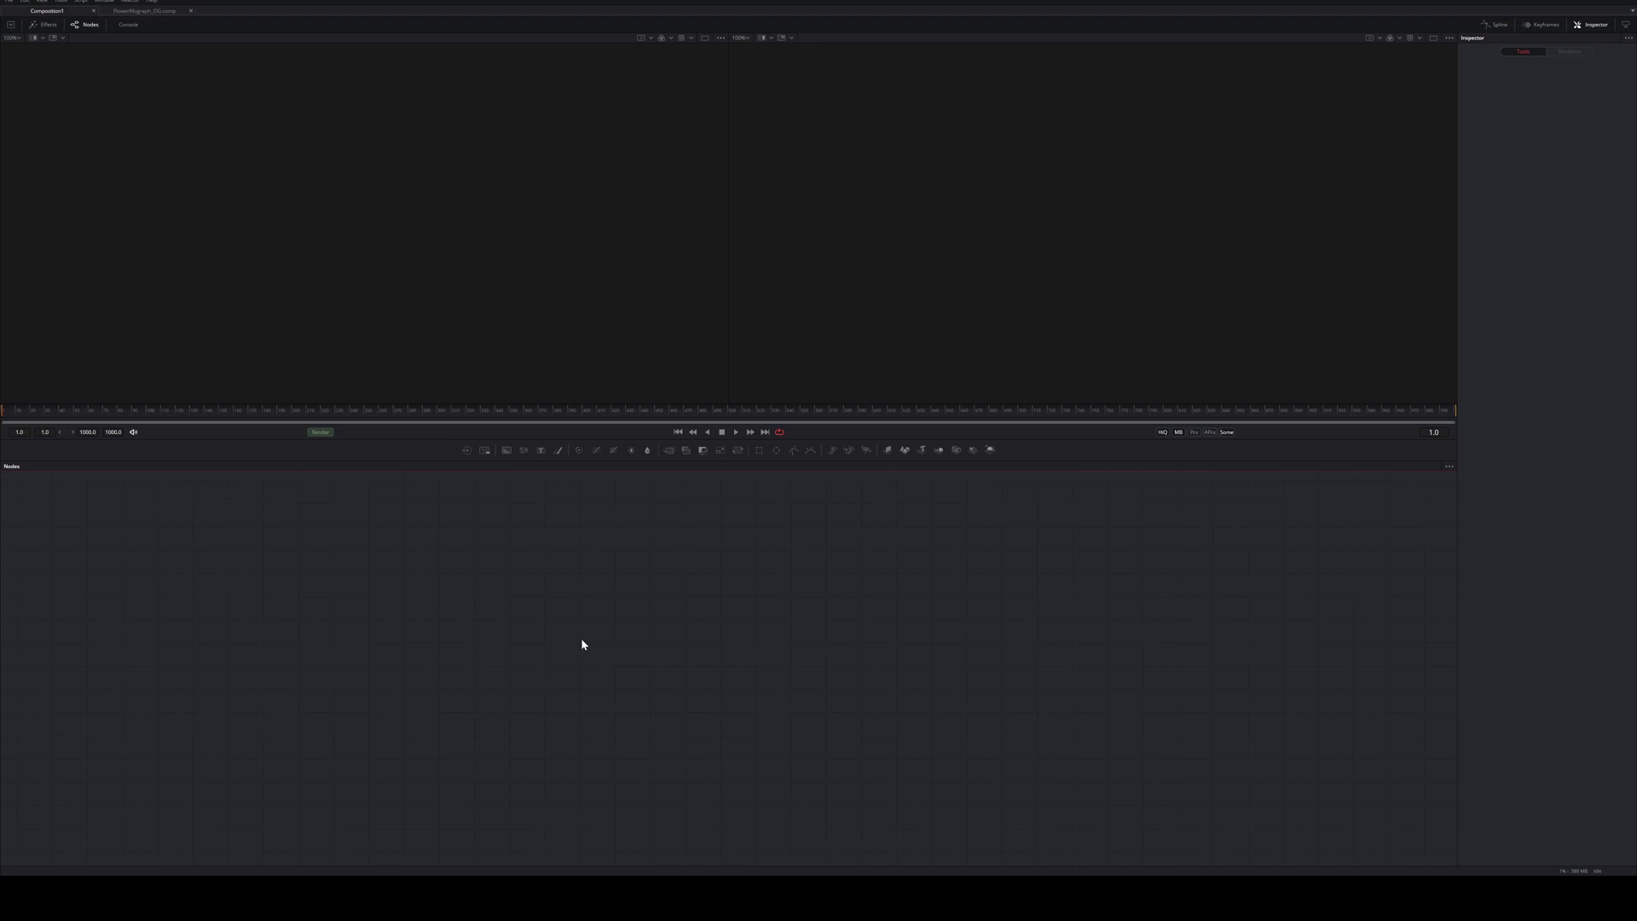
Add an Ellipse tool with the quick search 'ell' and view it in the right viewer
key("shift+space")
type("ell")
key("Return")
key("2")
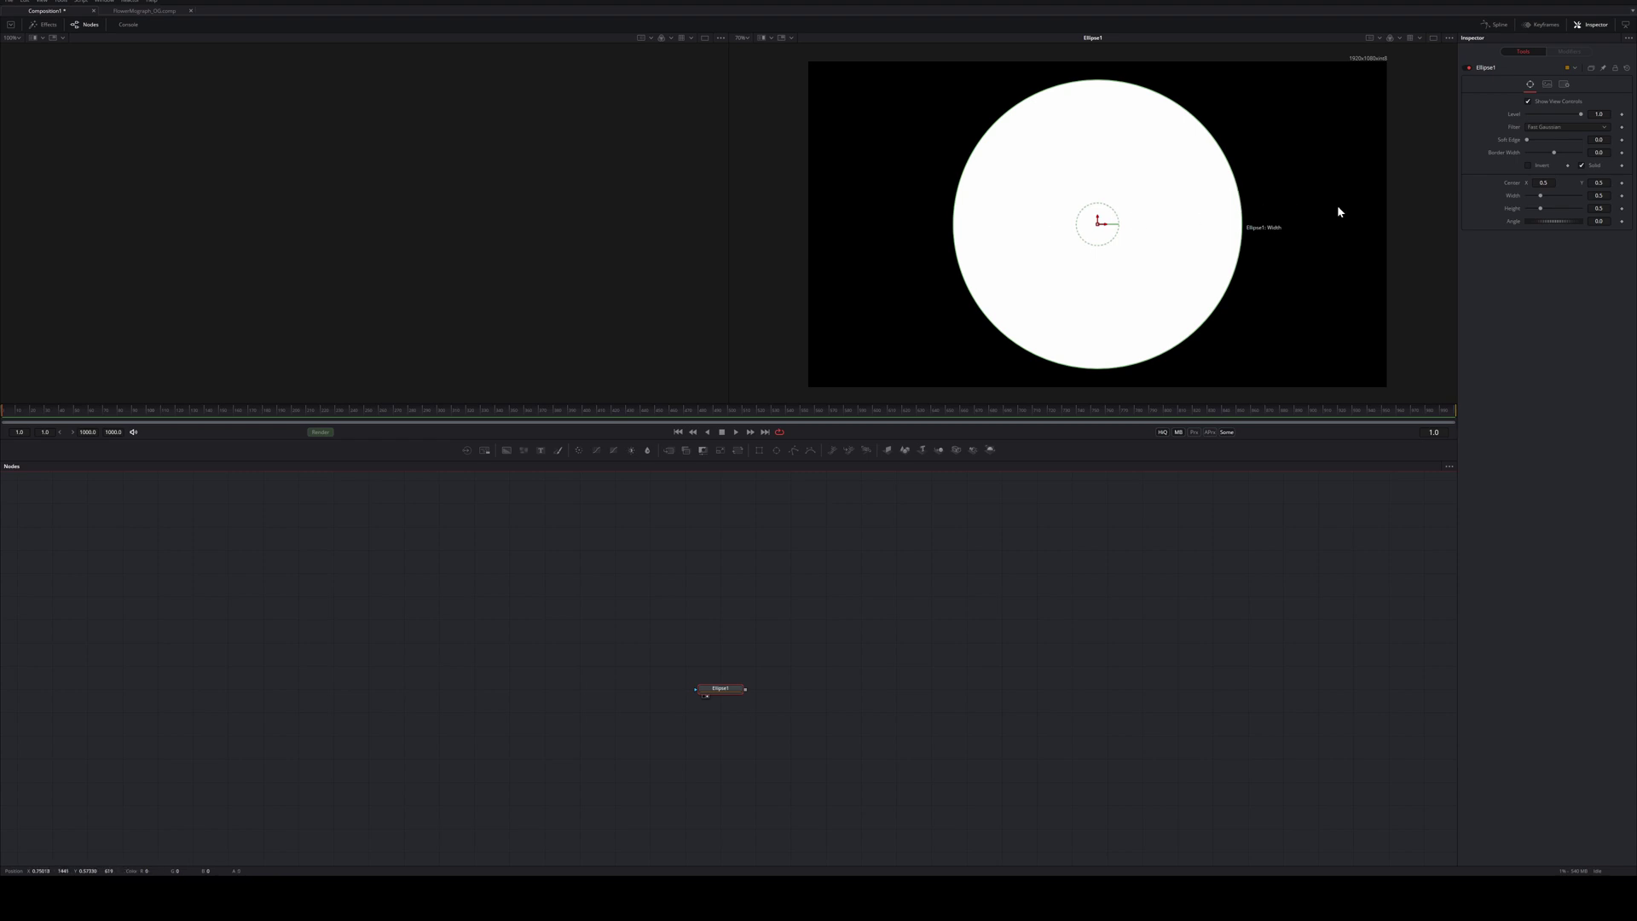
Turn off Solid and set the ellipse Border Width to 0.005
left_click(1583, 165)
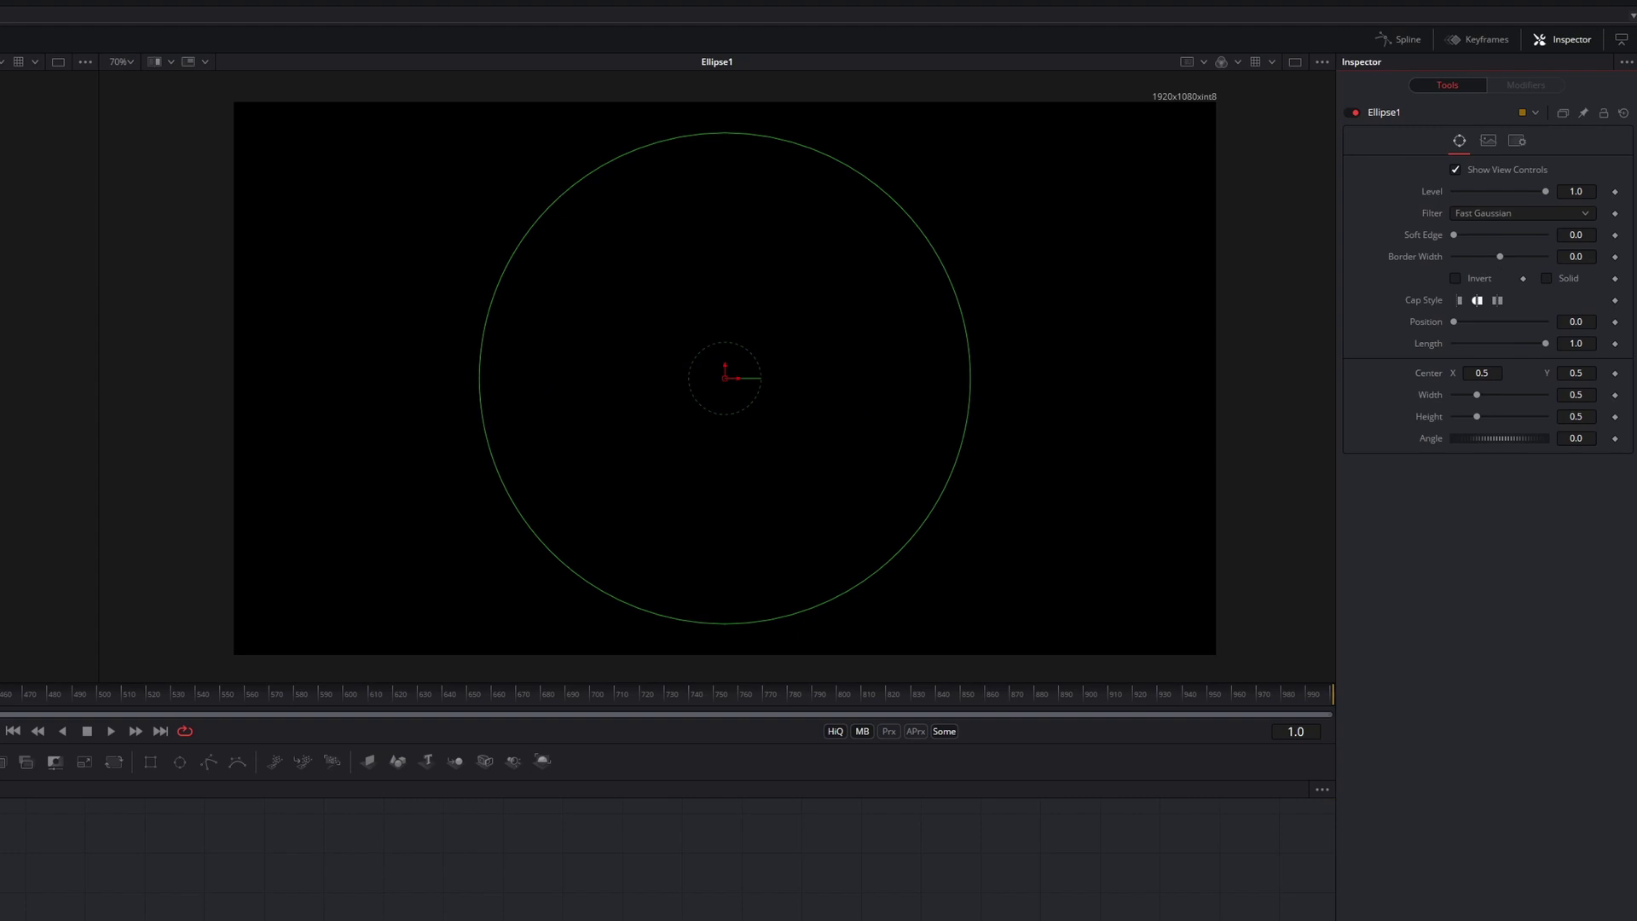
left_click(1579, 257)
key("Tab")
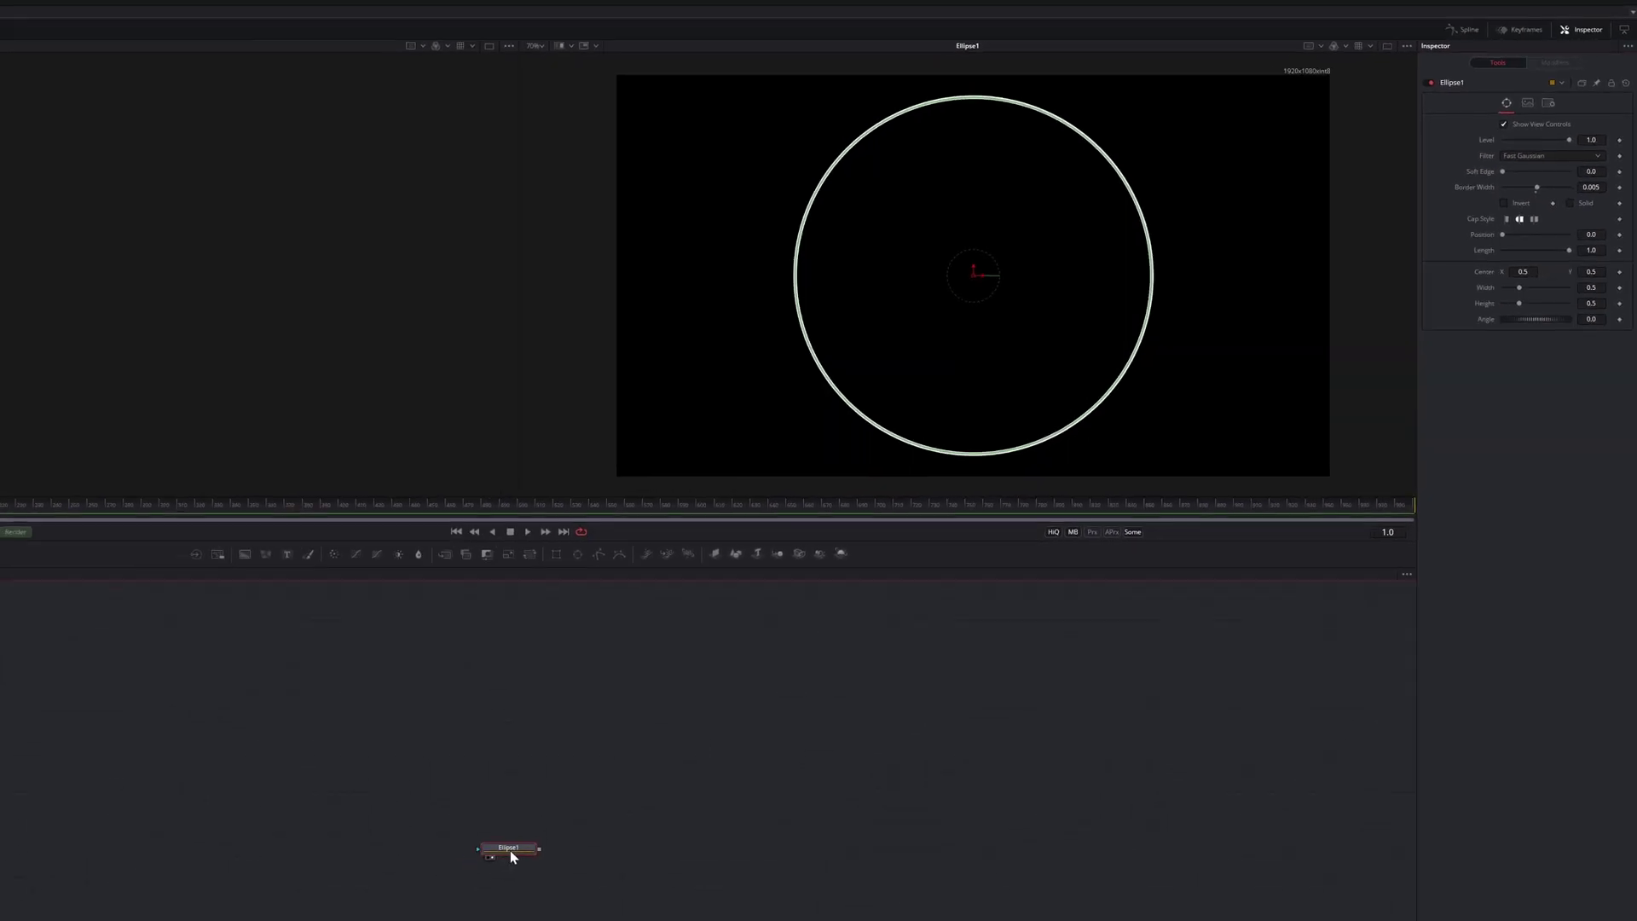
Fit the left viewer, hide its onscreen controls, and set Ellipse1 Width to 0.2, keeping Height 0.5
key("ctrl+f")
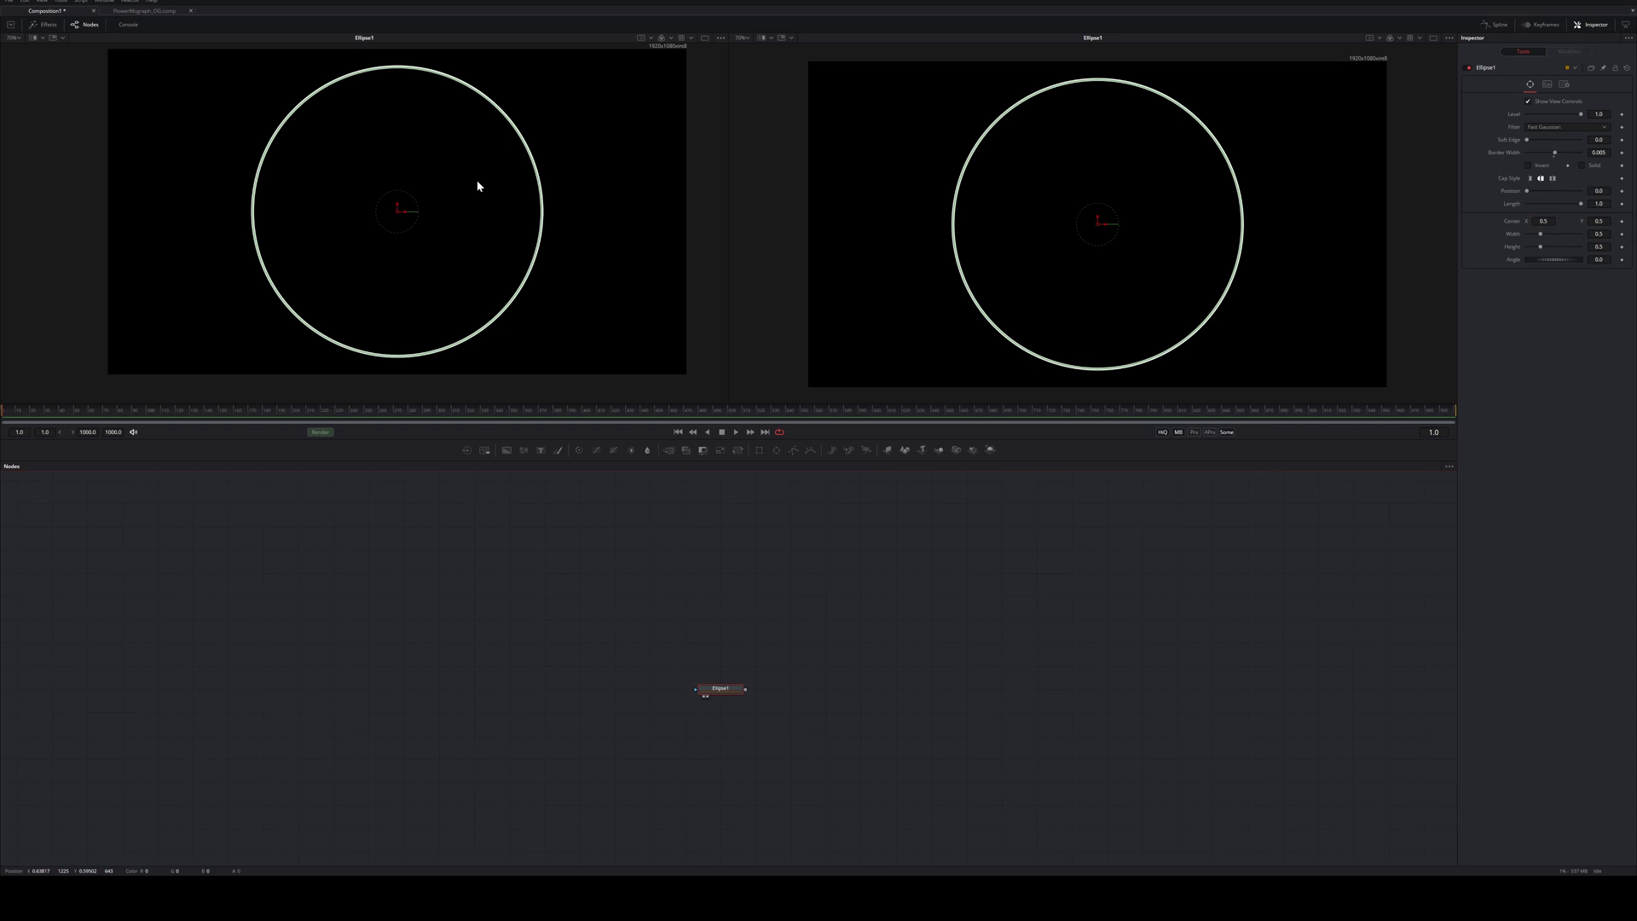
key("ctrl+k")
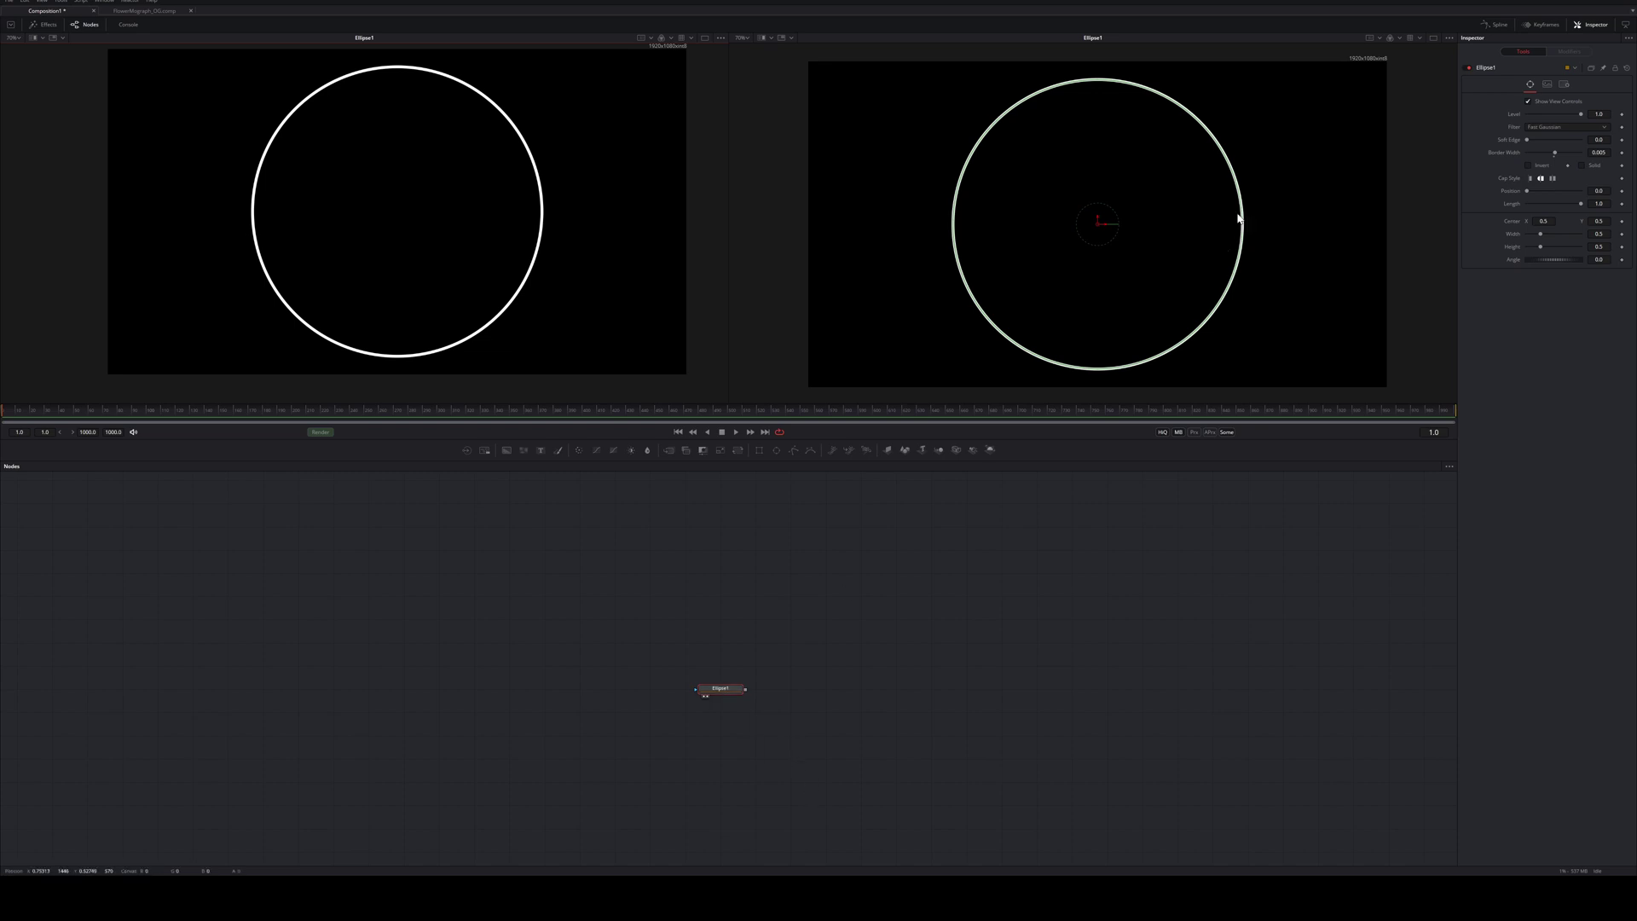
left_click_drag(1243, 222, 1165, 219)
left_click(1599, 234)
type("0")
key("Tab")
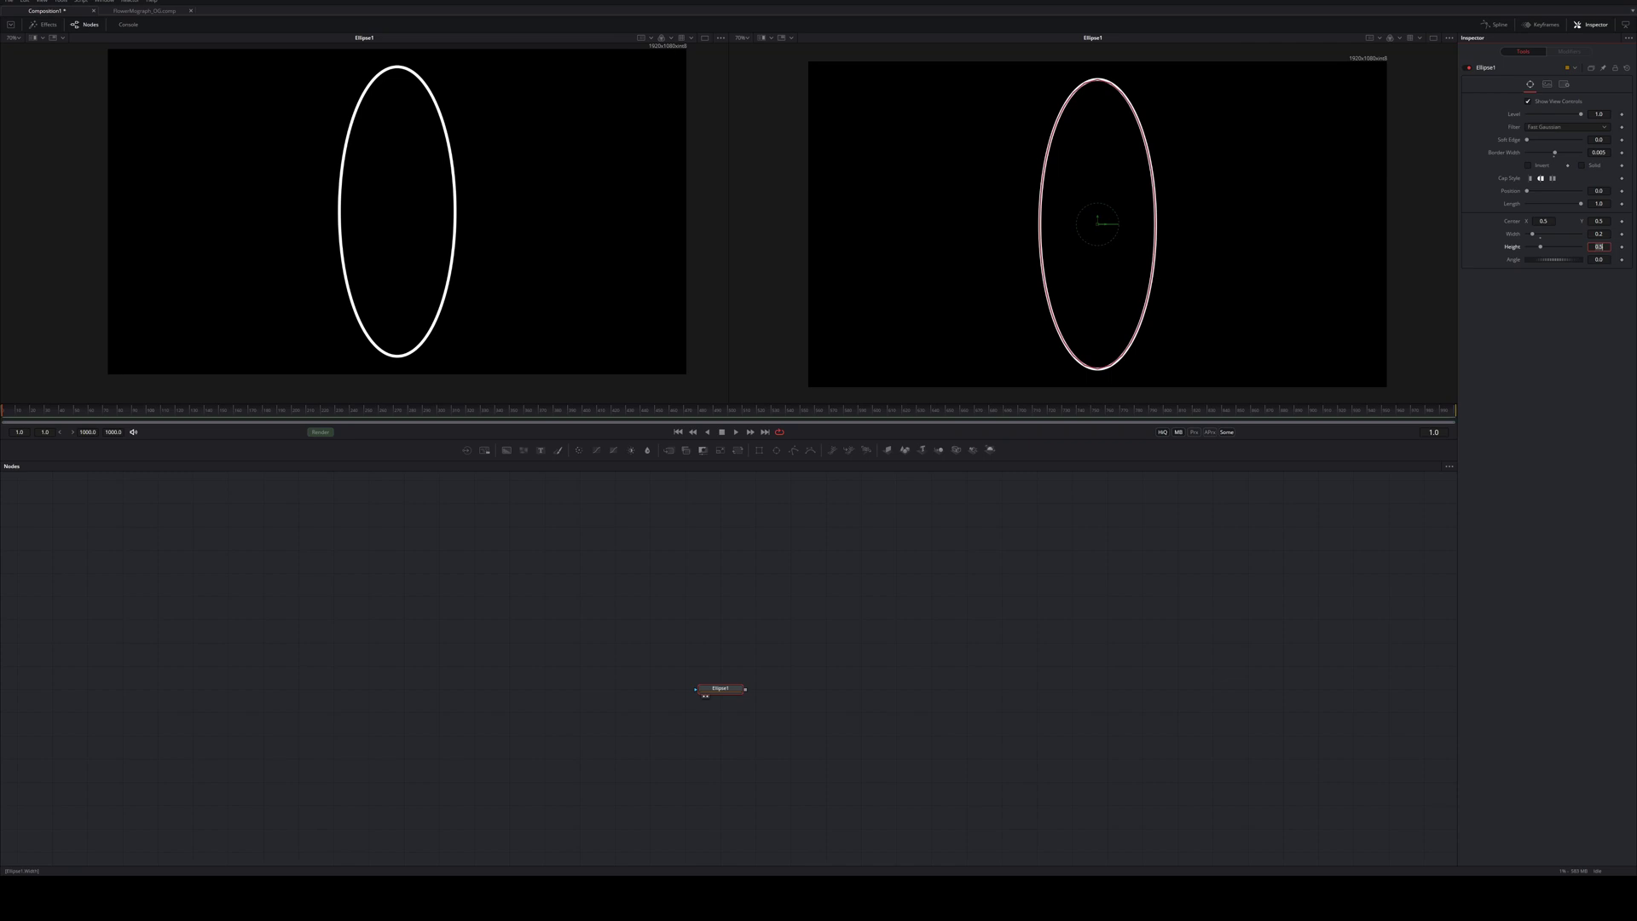
left_click(1590, 315)
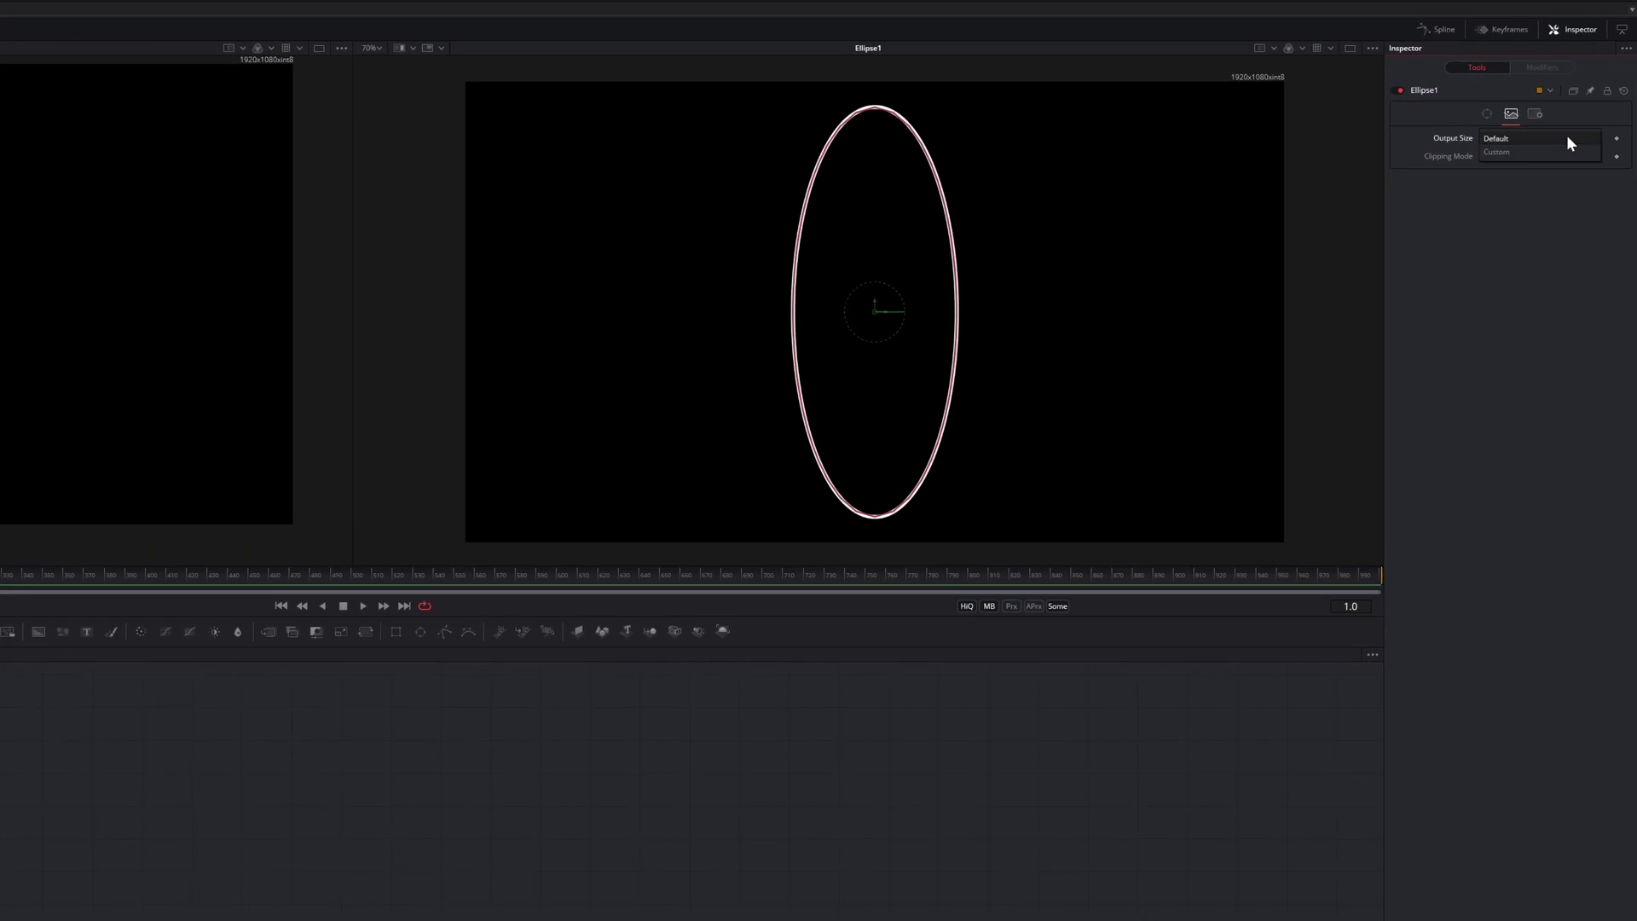
Set Ellipse1's Output Size to Custom with Width 2000 and Height 2000
left_click(1564, 150)
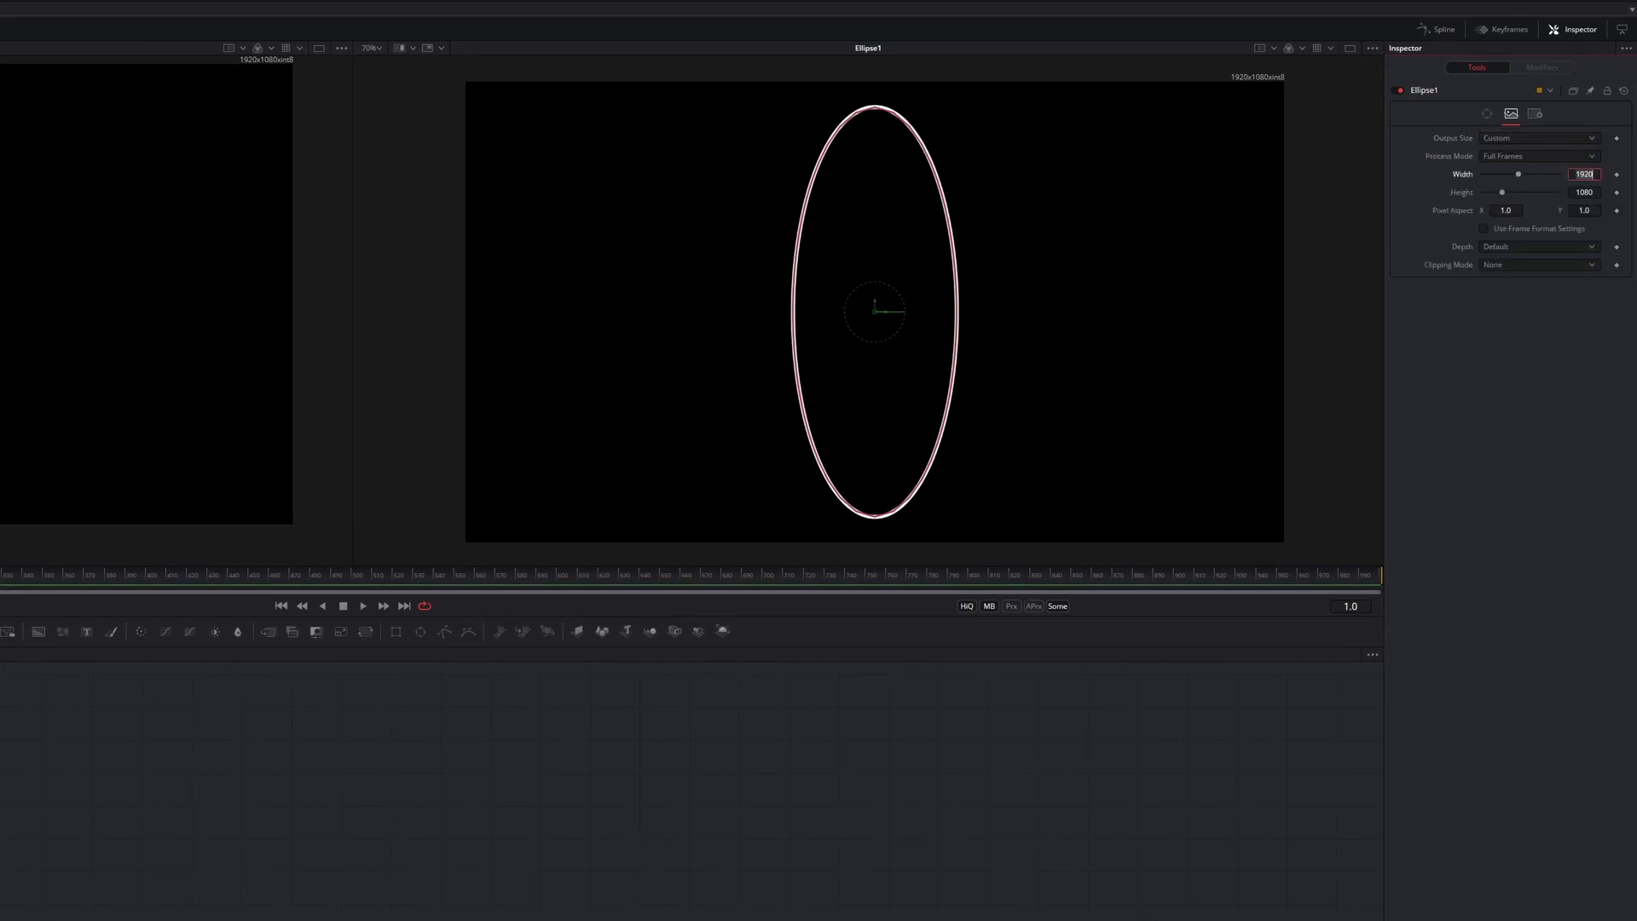
key("BackSpace")
key("BackSpace")
key("BackSpace")
key("BackSpace")
type("200")
key("Tab")
type("2000")
key("Tab")
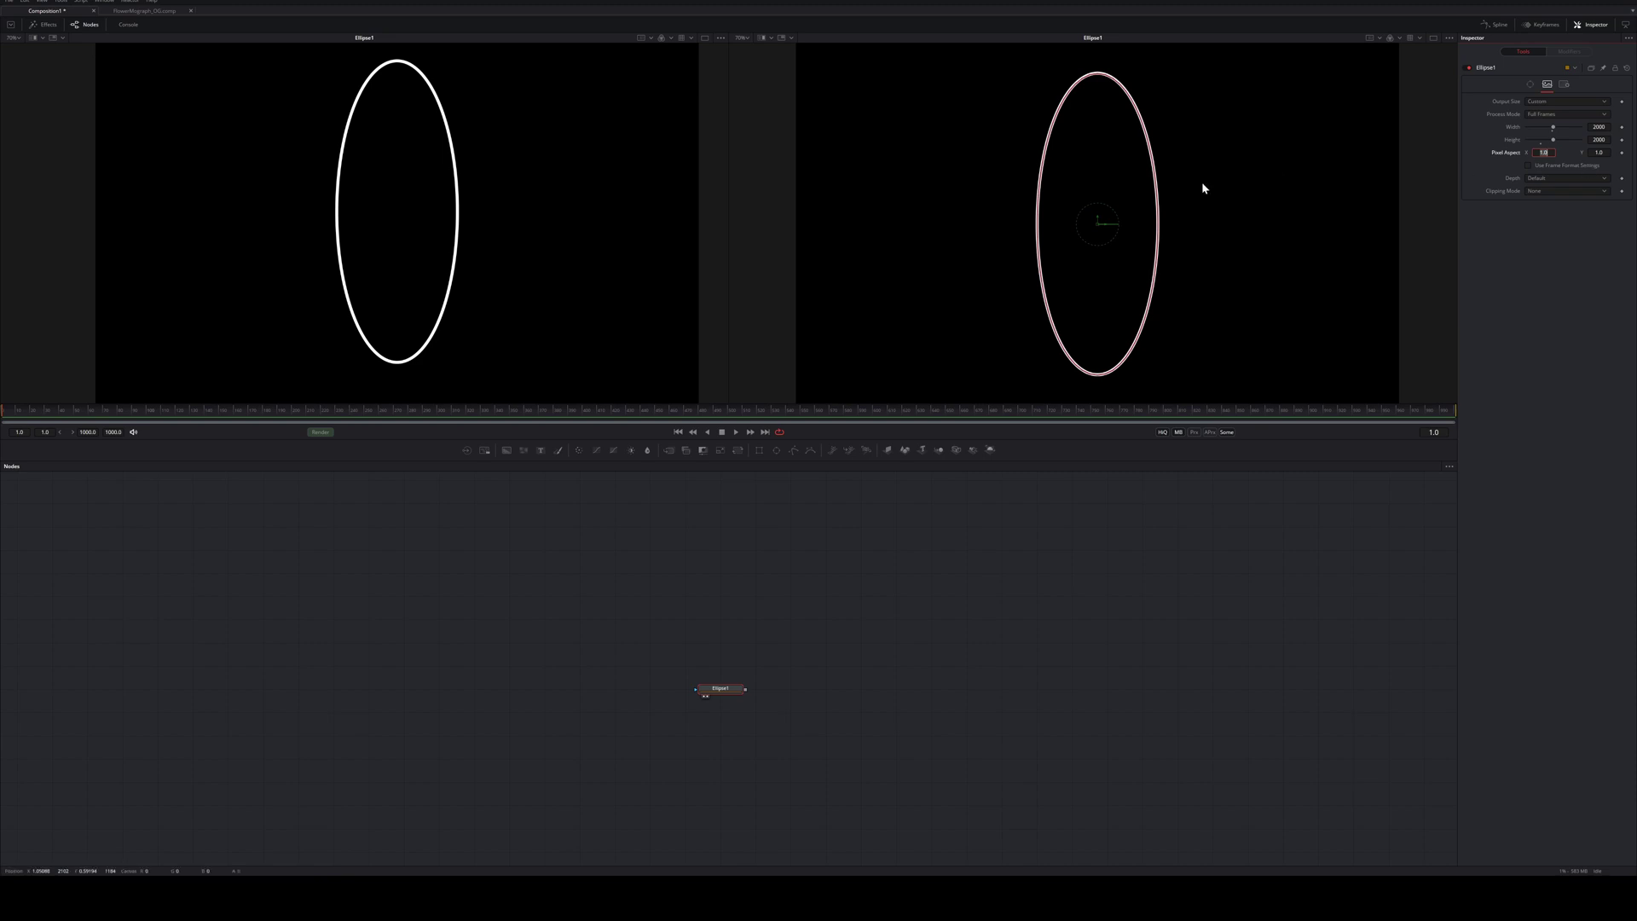
scroll(1163, 205, "down", 2)
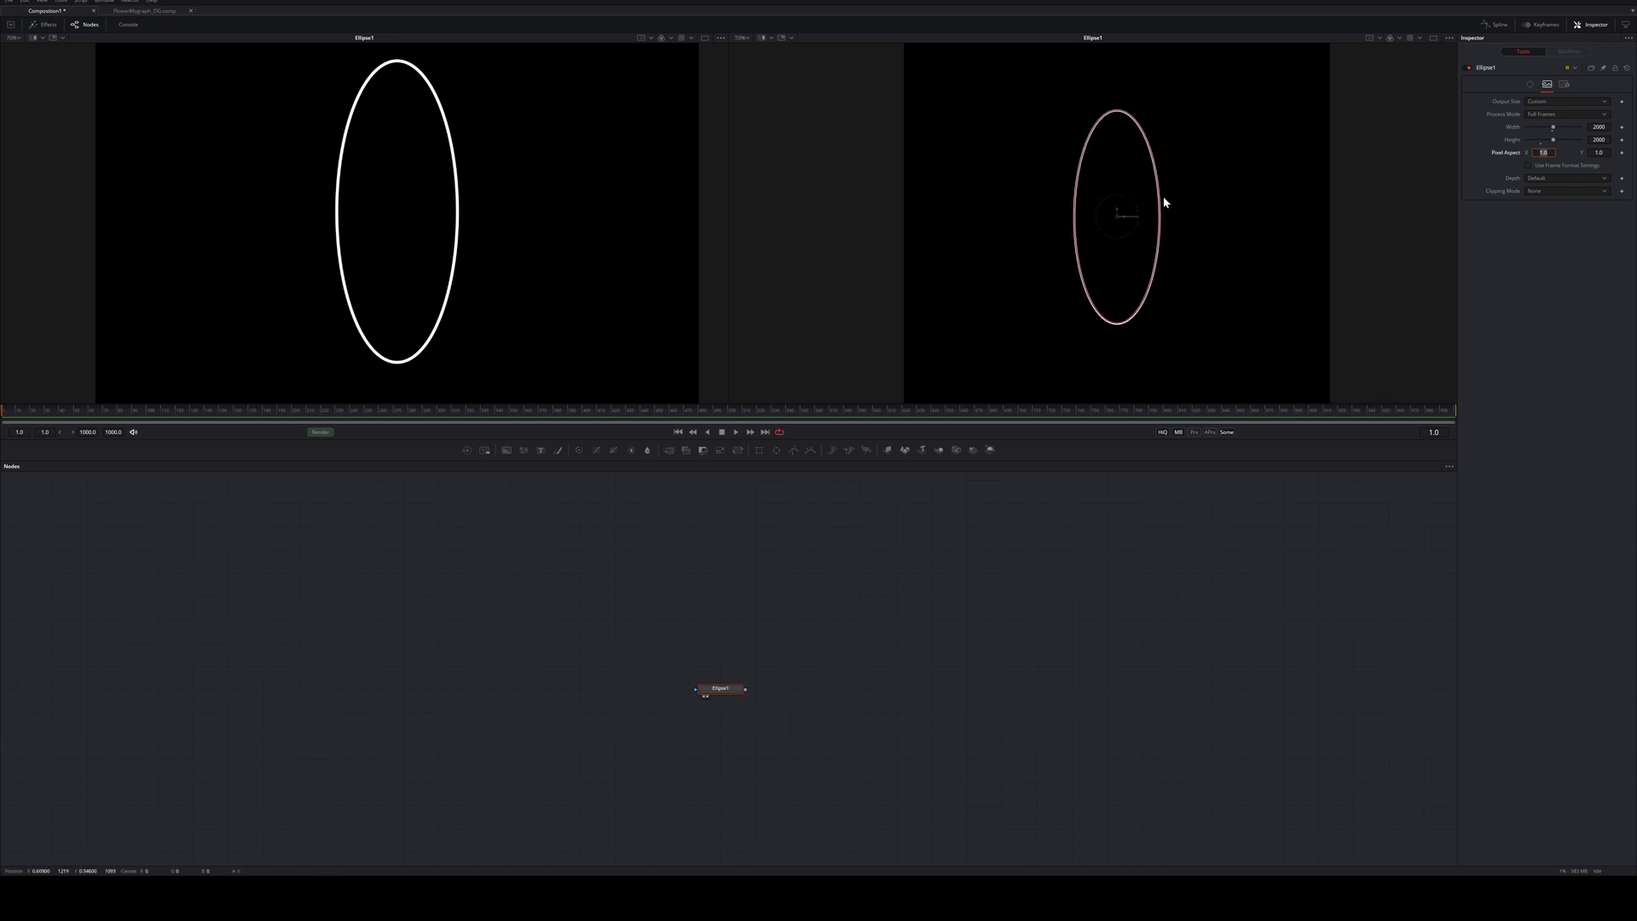
Add a Transform node after Ellipse1, fed by the ellipse output
left_click(724, 682)
key("shift+space")
type("trans")
key("Return")
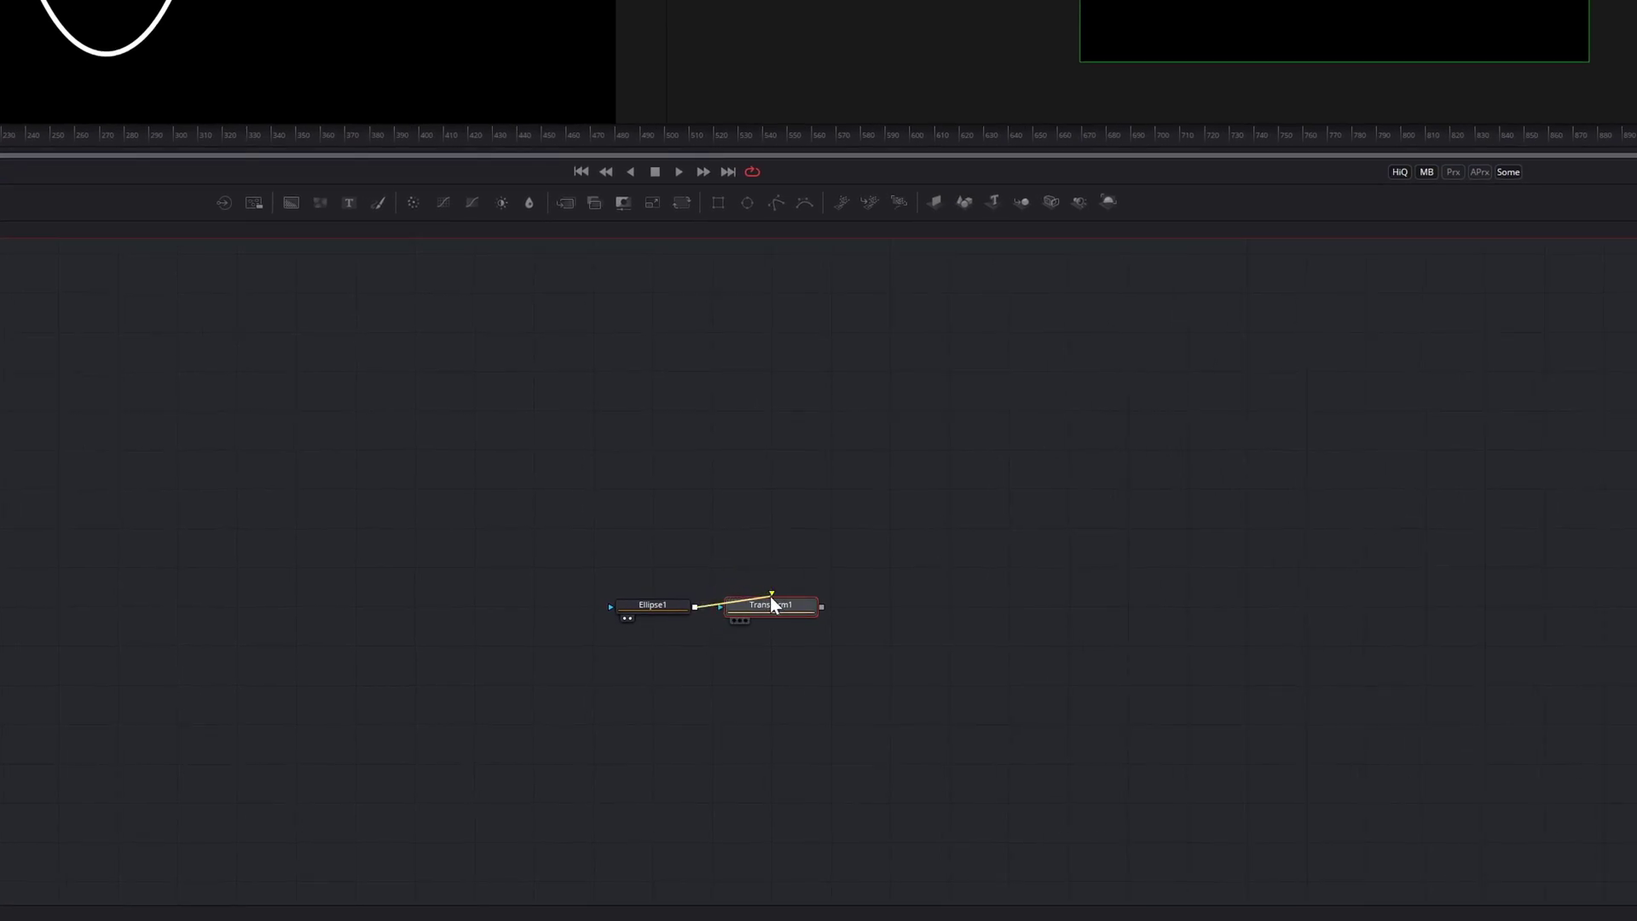
left_click_drag(770, 596, 770, 596)
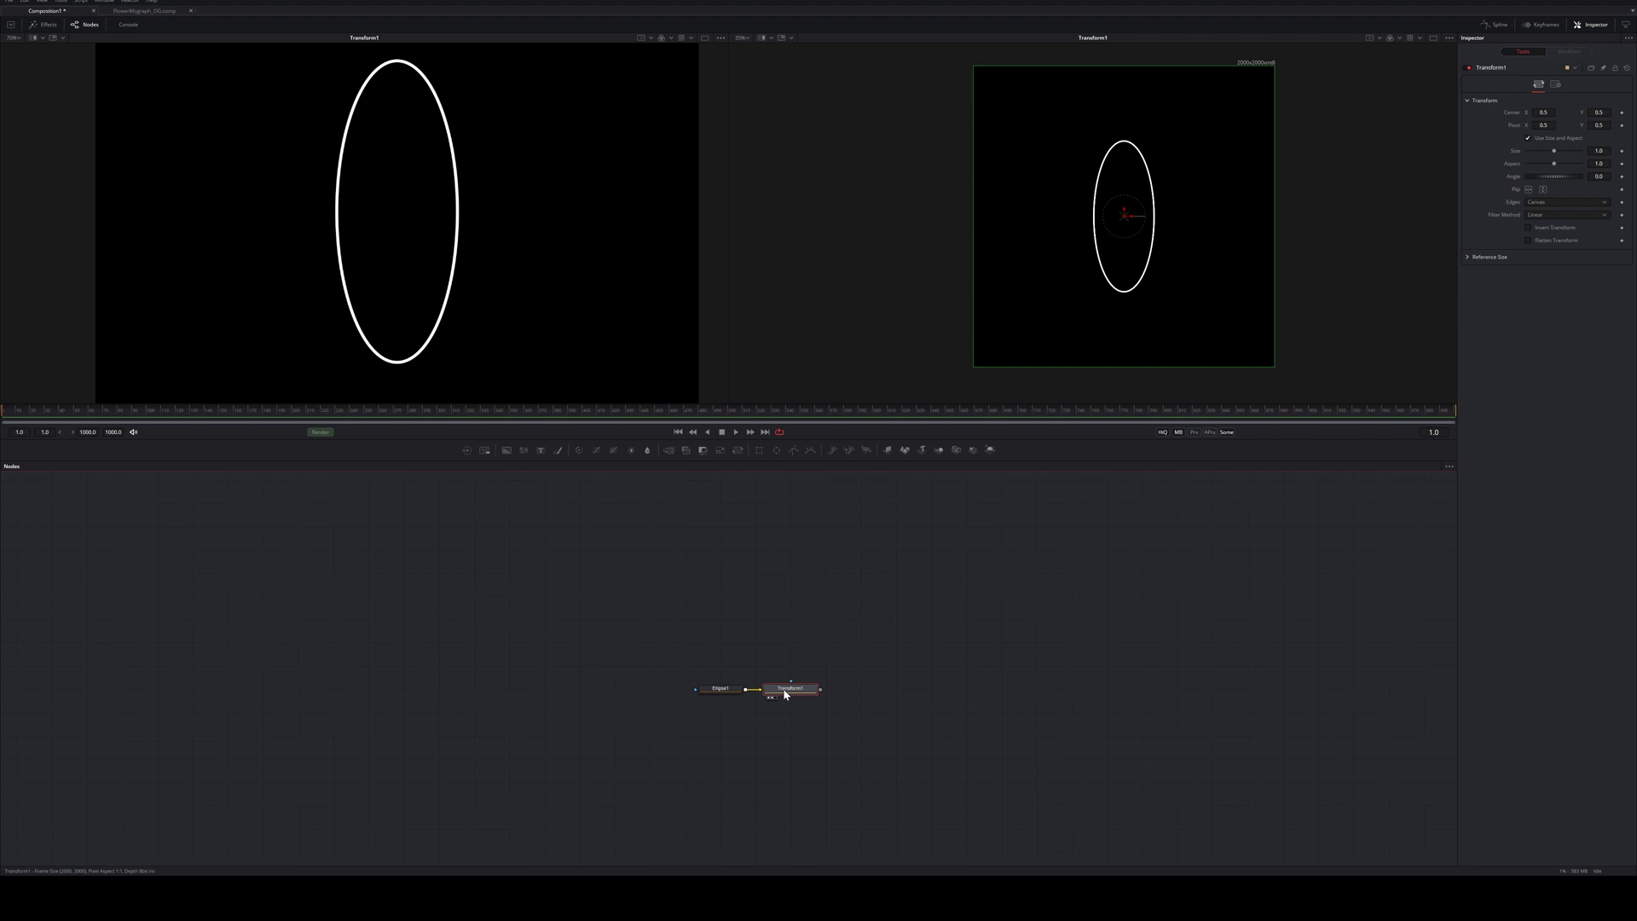
Rename the Transform to TransUp and shift the ellipse upward in the frame
key("F2")
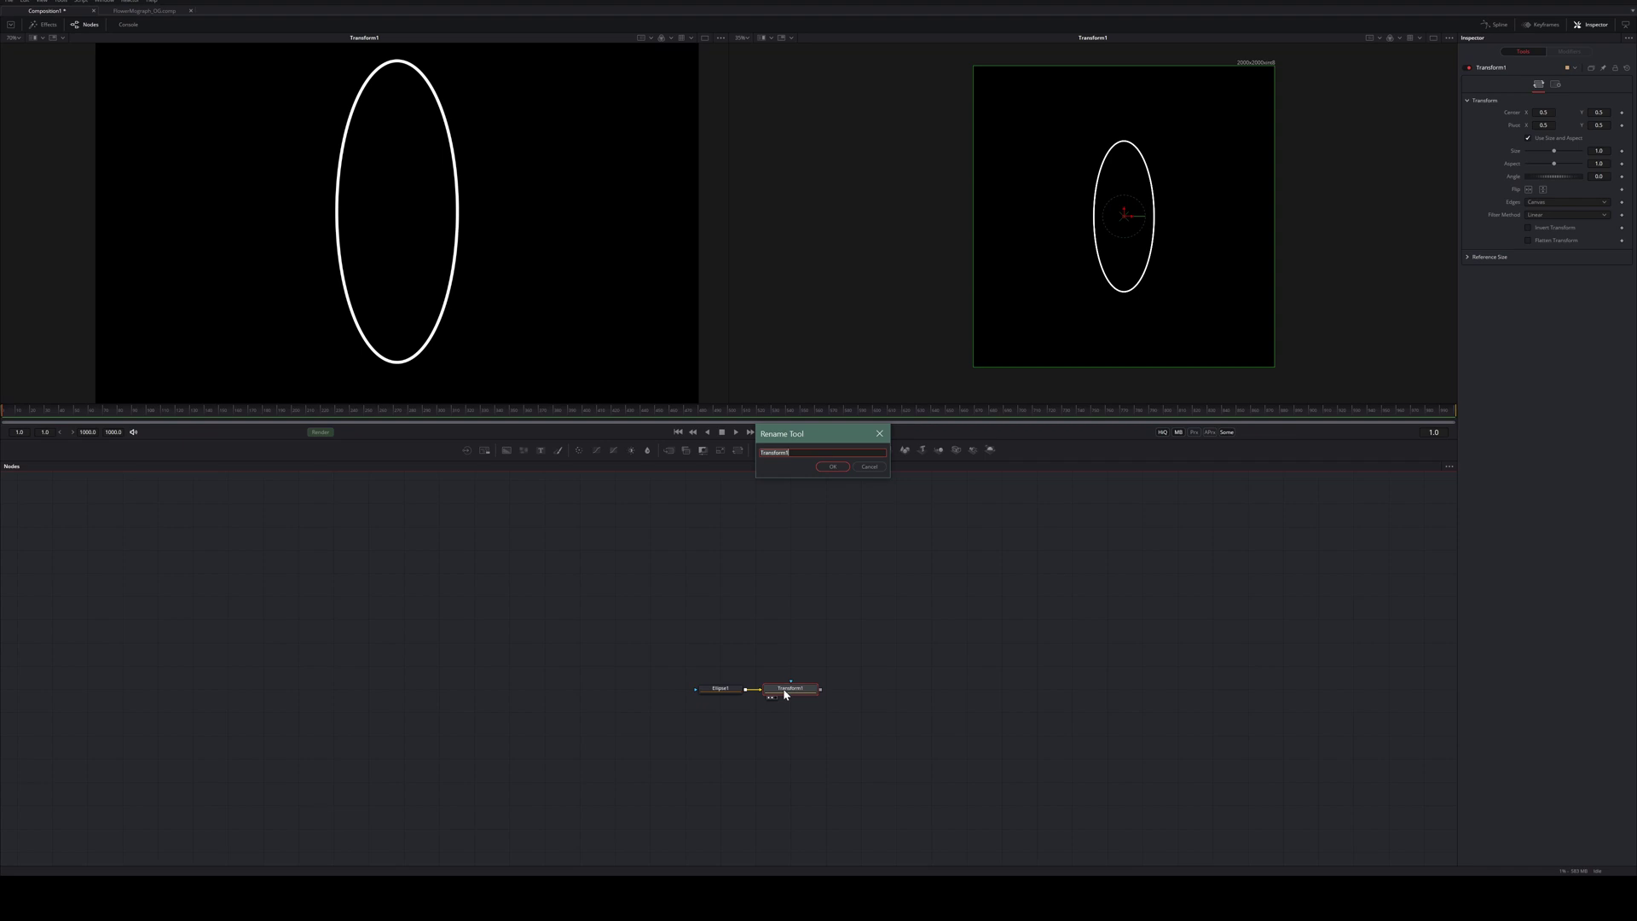
type("Mo")
key("Return")
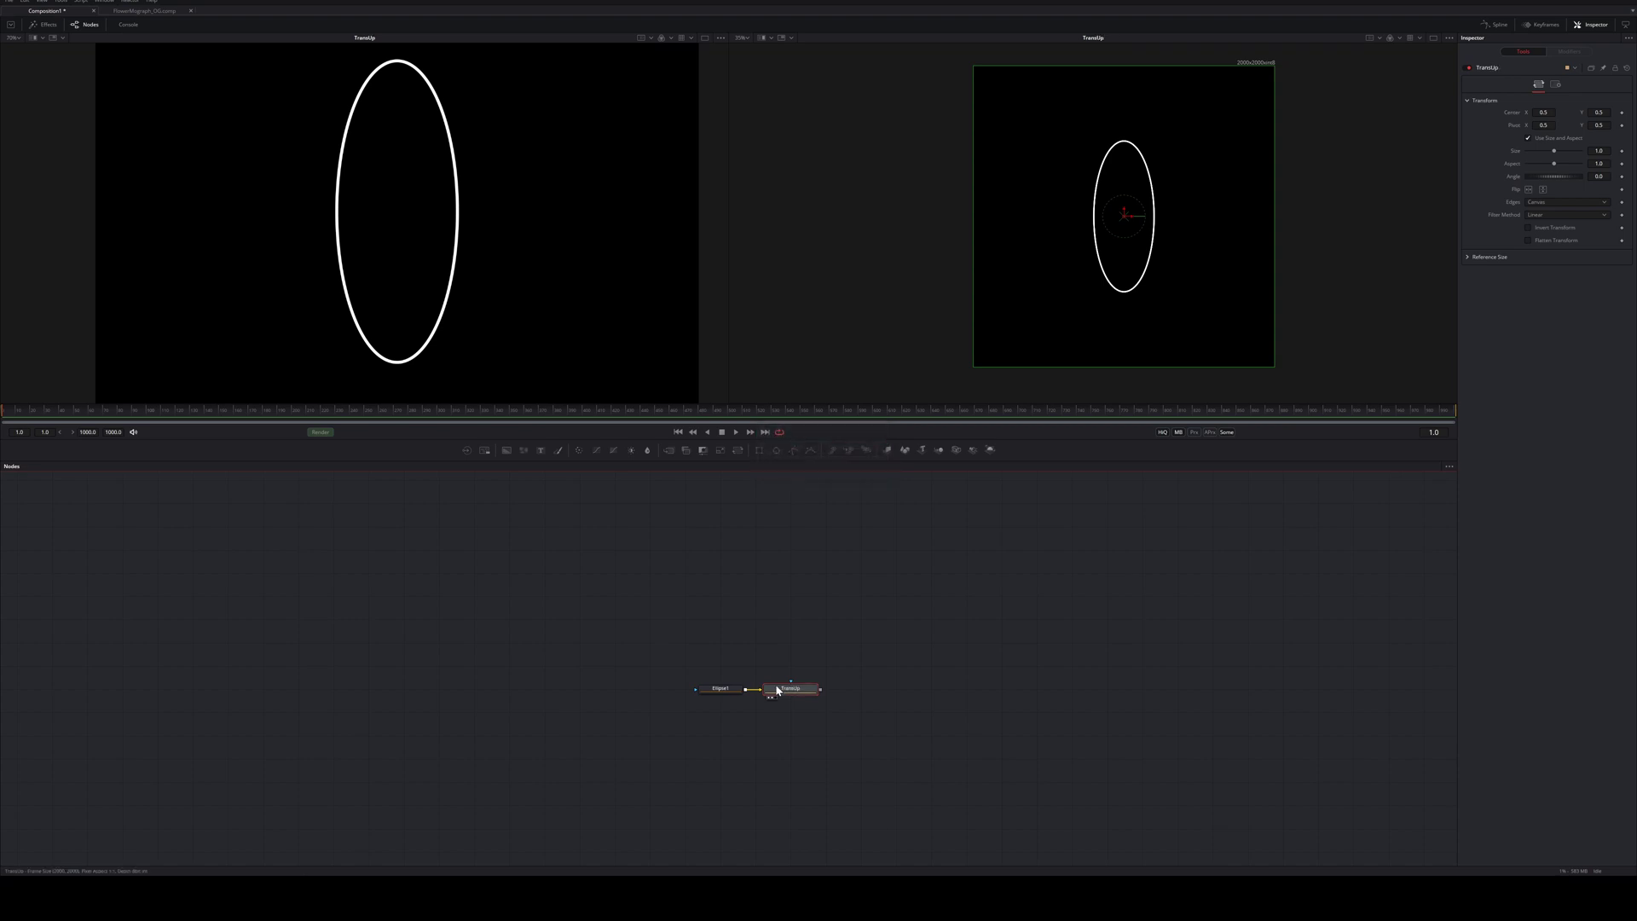
left_click_drag(1126, 213, 1126, 159)
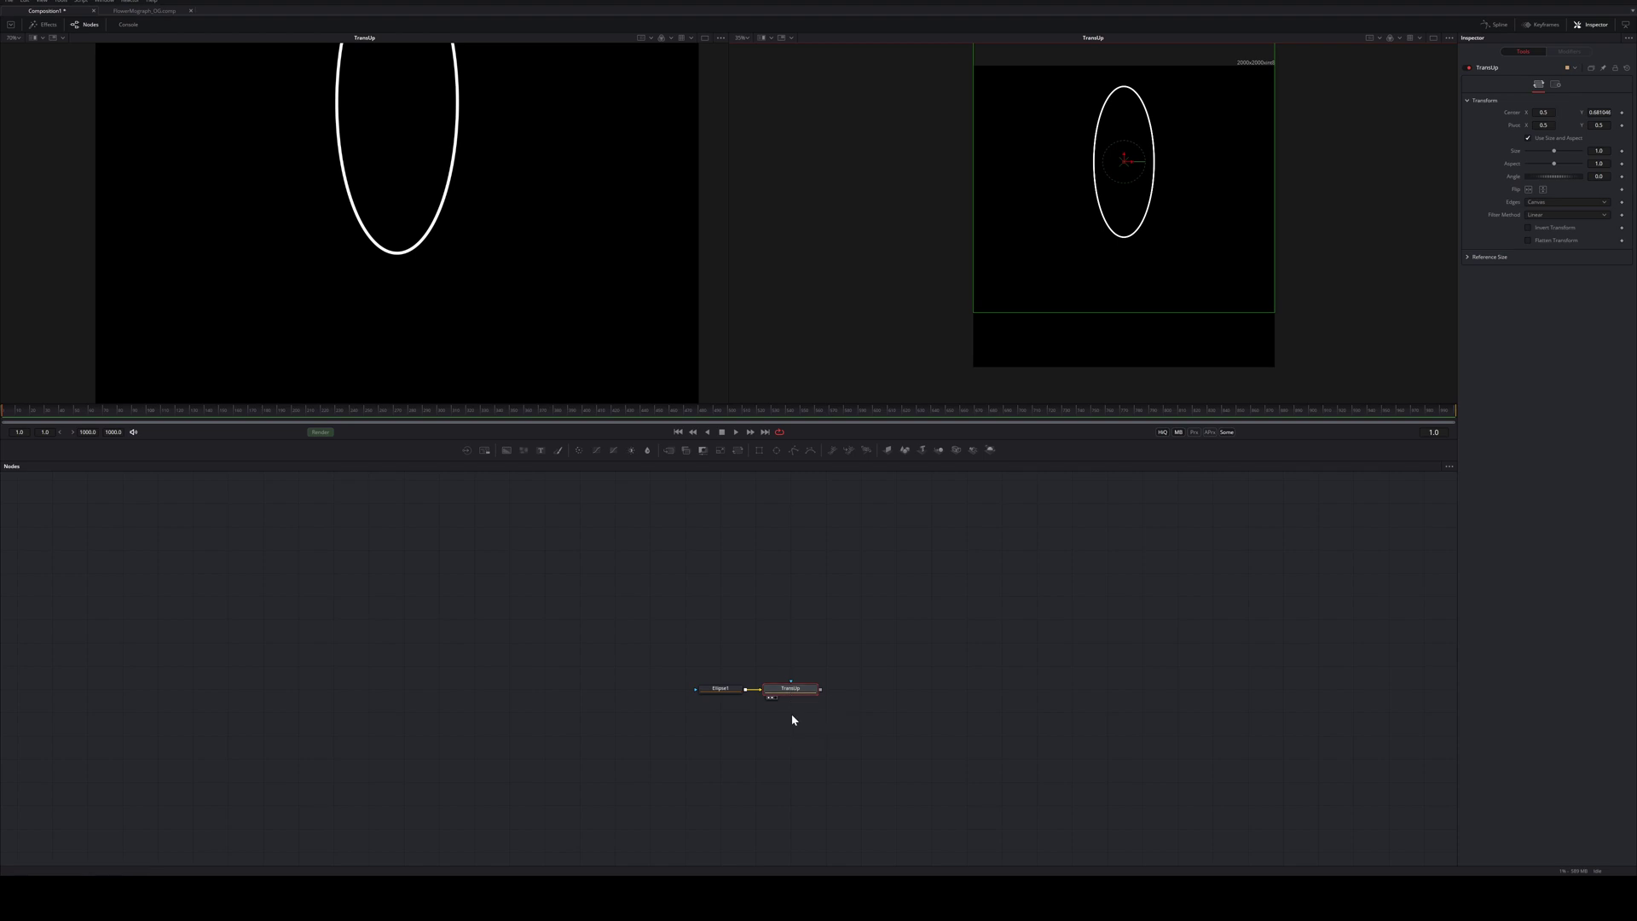
Set Ellipse1's outline Length to 0.0 and add a keyframe on it
left_click(725, 688)
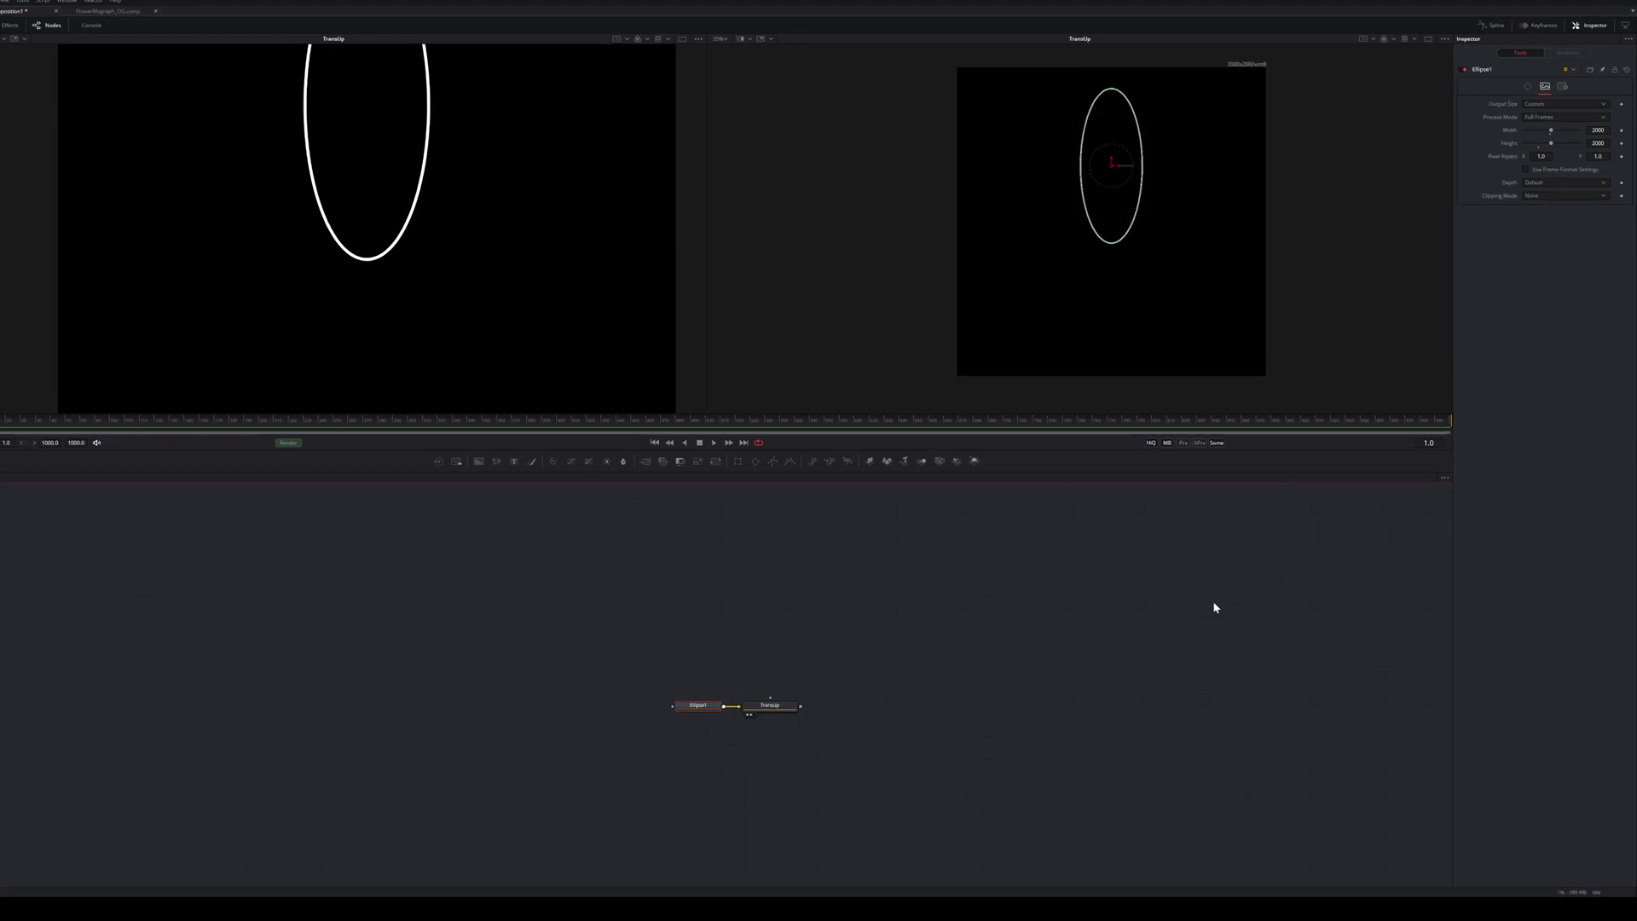
left_click(1528, 86)
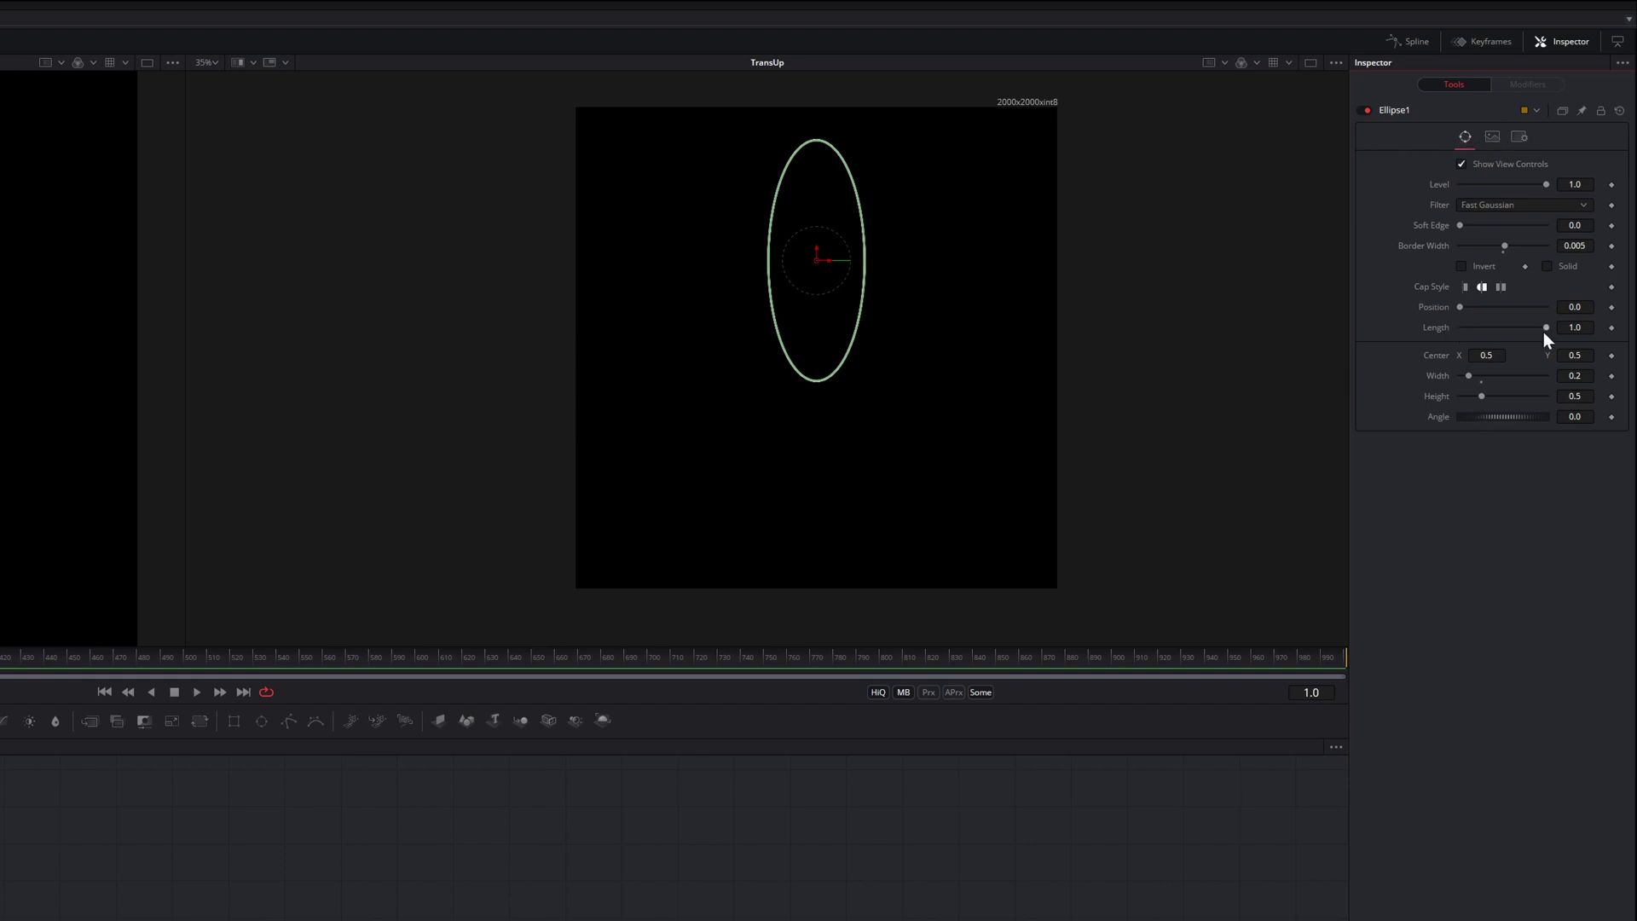
left_click_drag(1543, 331, 1511, 334)
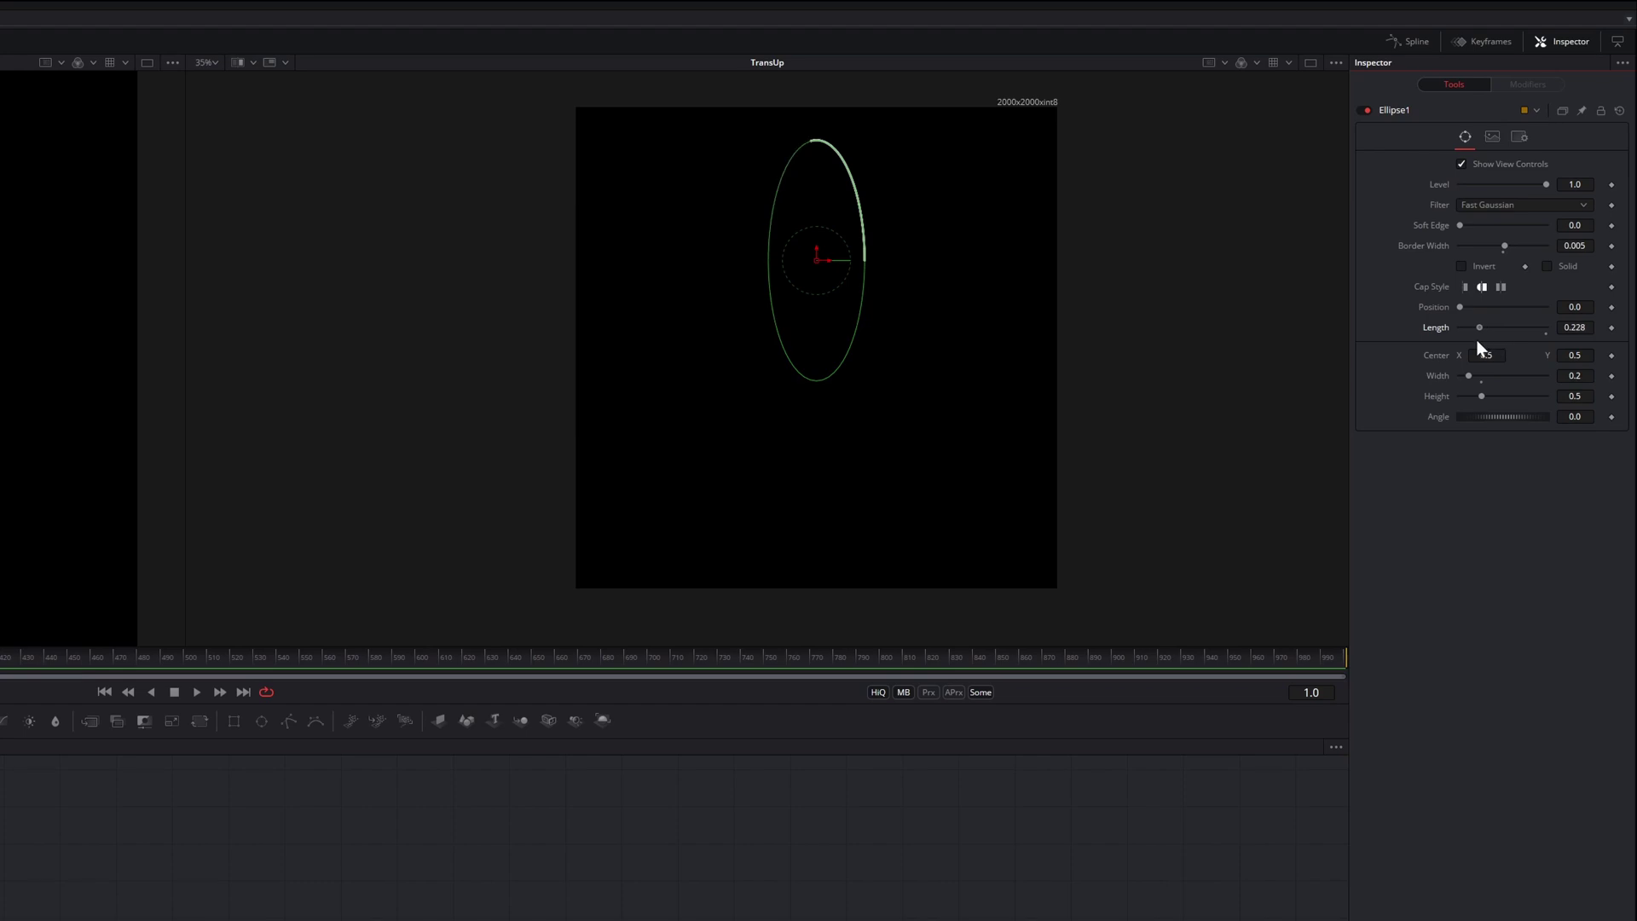
mouse_move(1475, 340)
left_mouse_down()
mouse_move(1459, 337)
mouse_move(1548, 343)
mouse_move(1481, 351)
left_mouse_up()
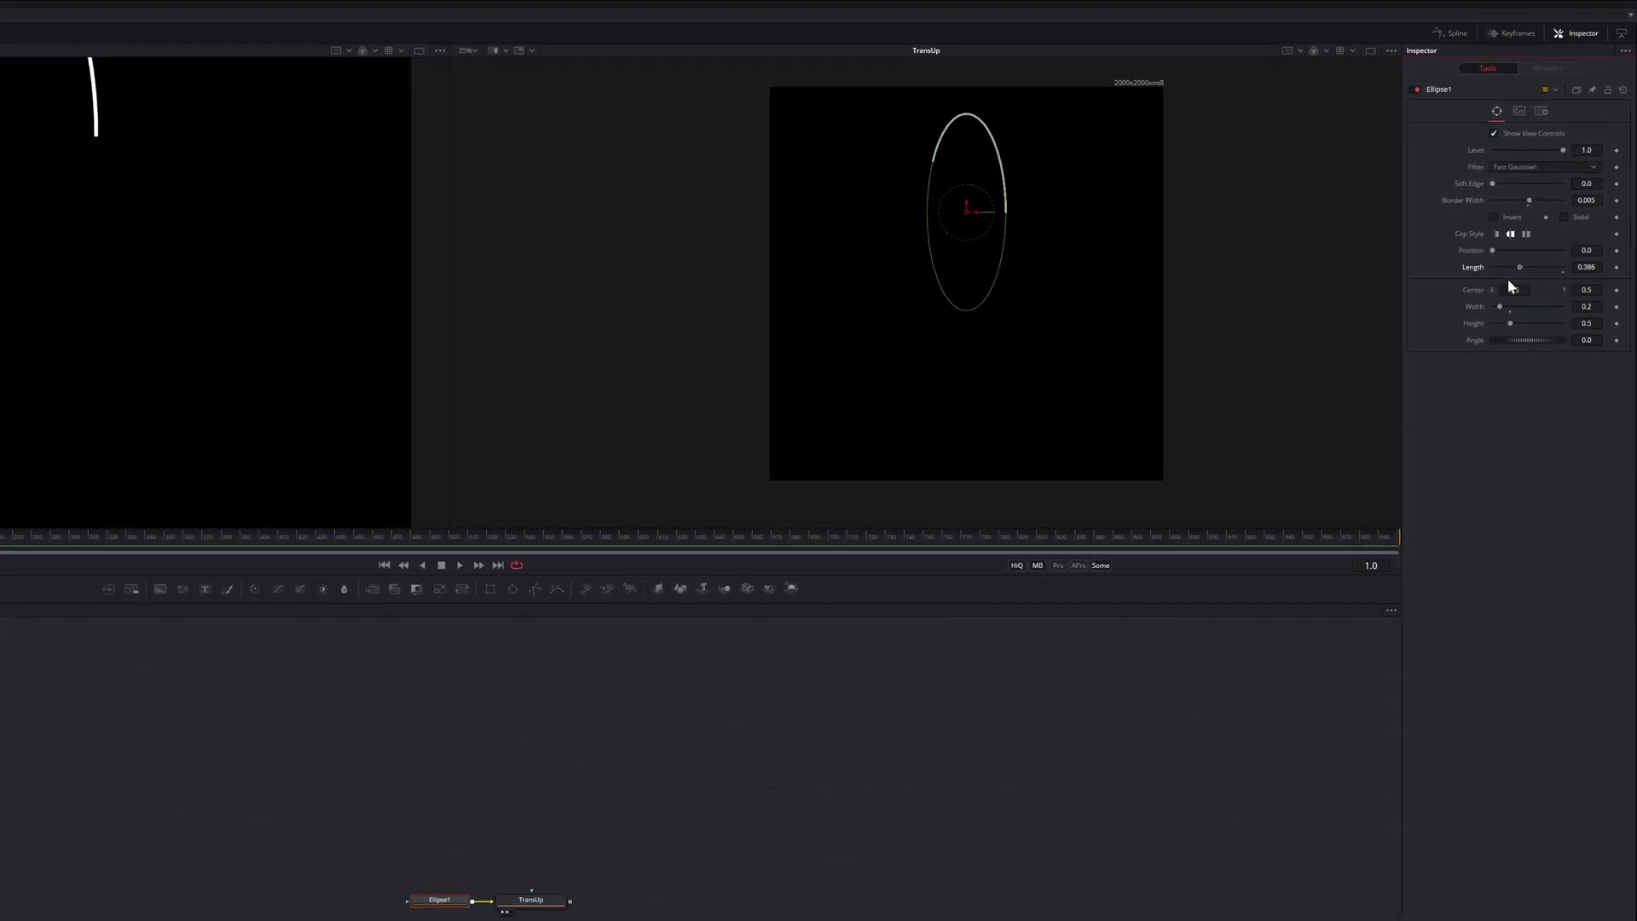
left_click_drag(1520, 267, 1492, 267)
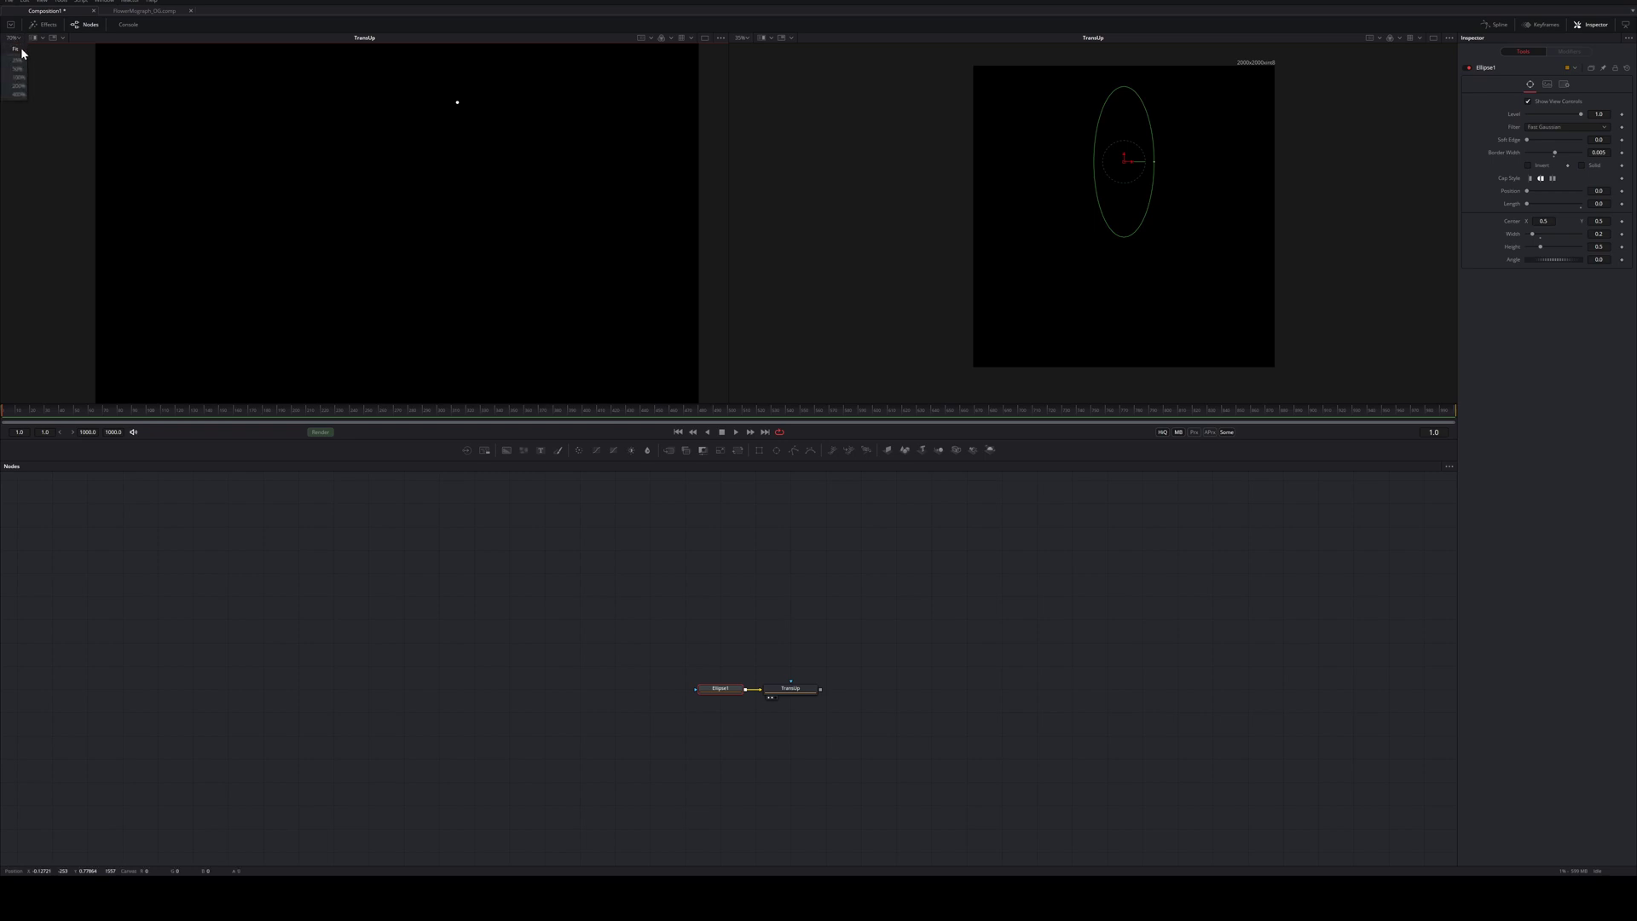
key("ctrl+f")
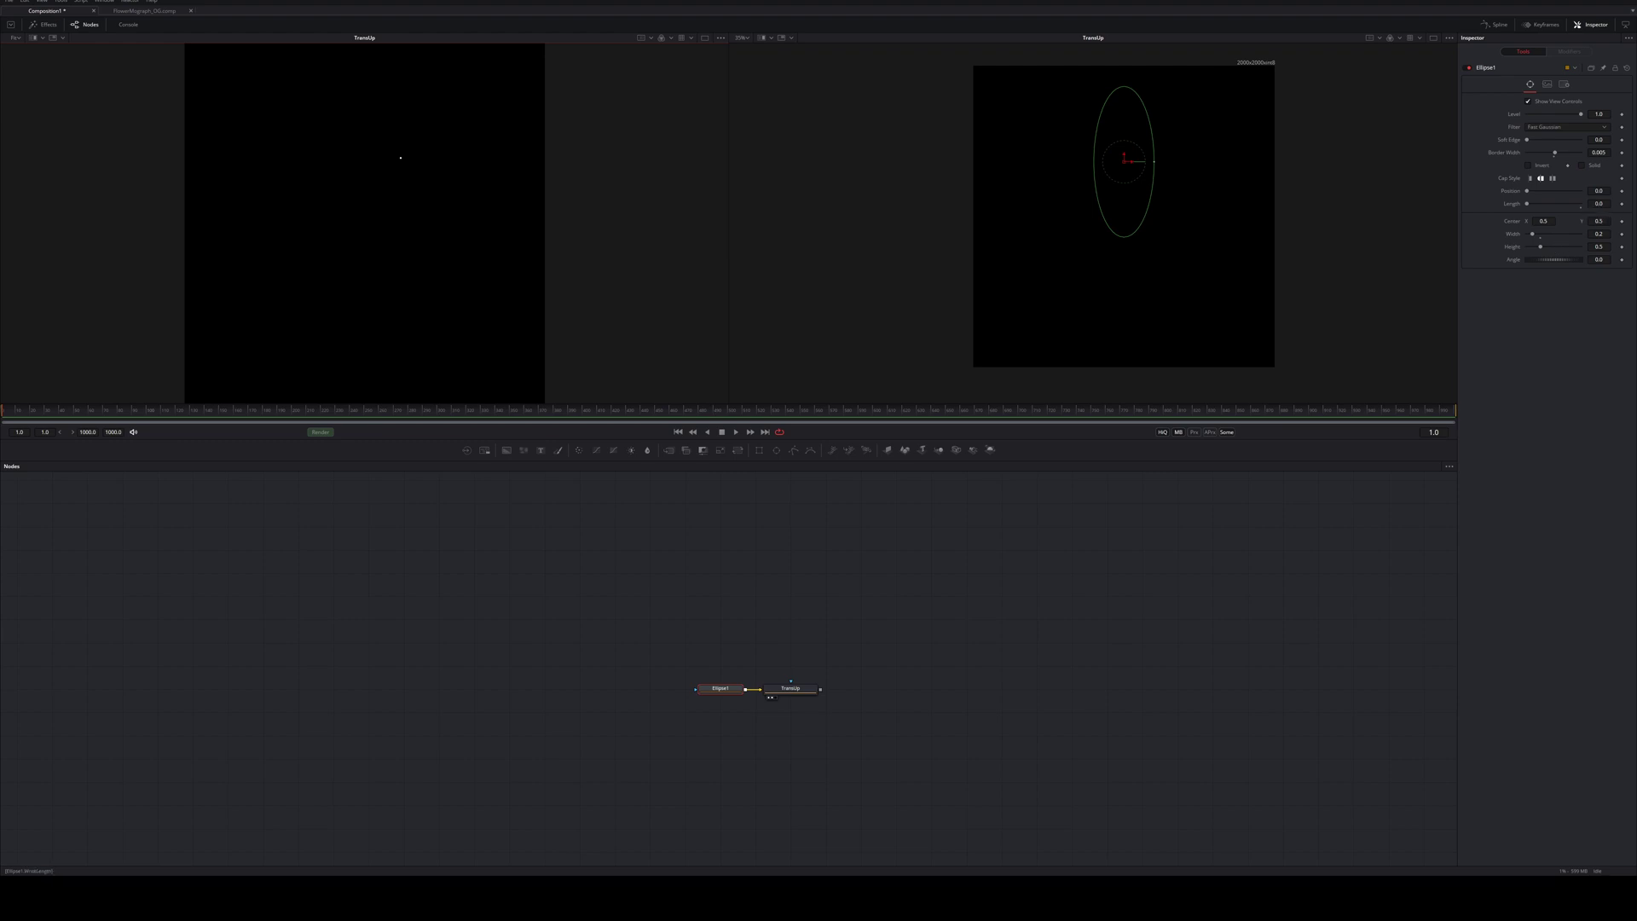
left_click(1622, 205)
Later in the timeline, set Length to 1.0 and play back the stroke drawing on
left_click(187, 411)
left_click_drag(188, 412, 237, 418)
left_click_drag(1529, 207, 1604, 208)
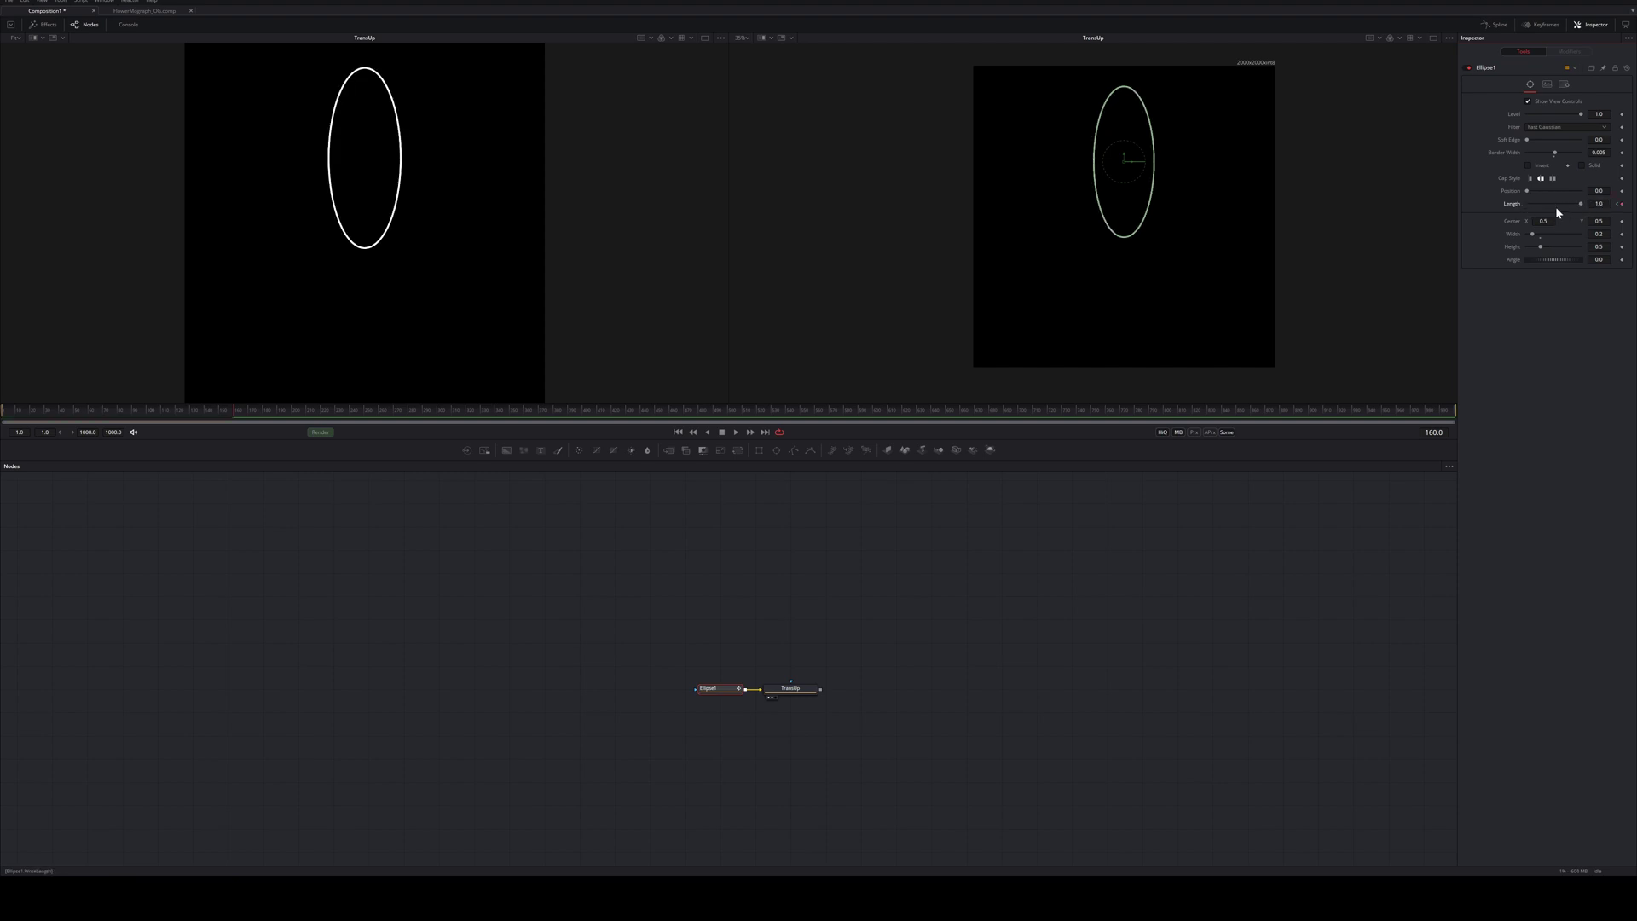
left_click_drag(222, 410, 39, 410)
key("space")
Set the render range end to 400 and scrub to check the partly drawn stroke
type("4")
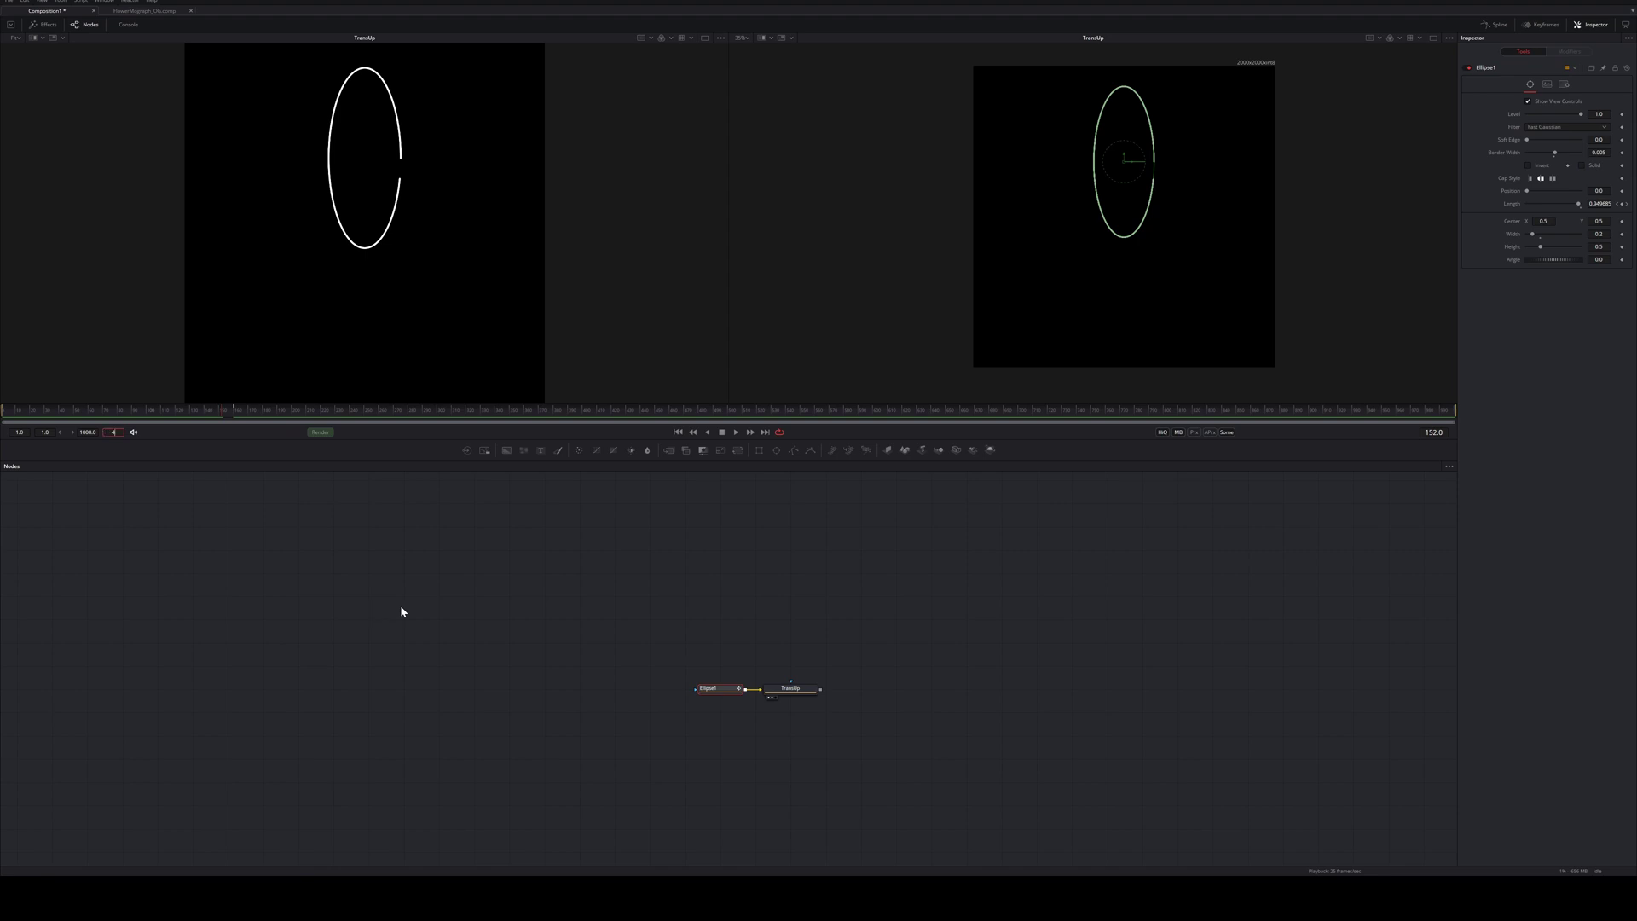
type("00")
key("Return")
left_click_drag(449, 416, 1, 413)
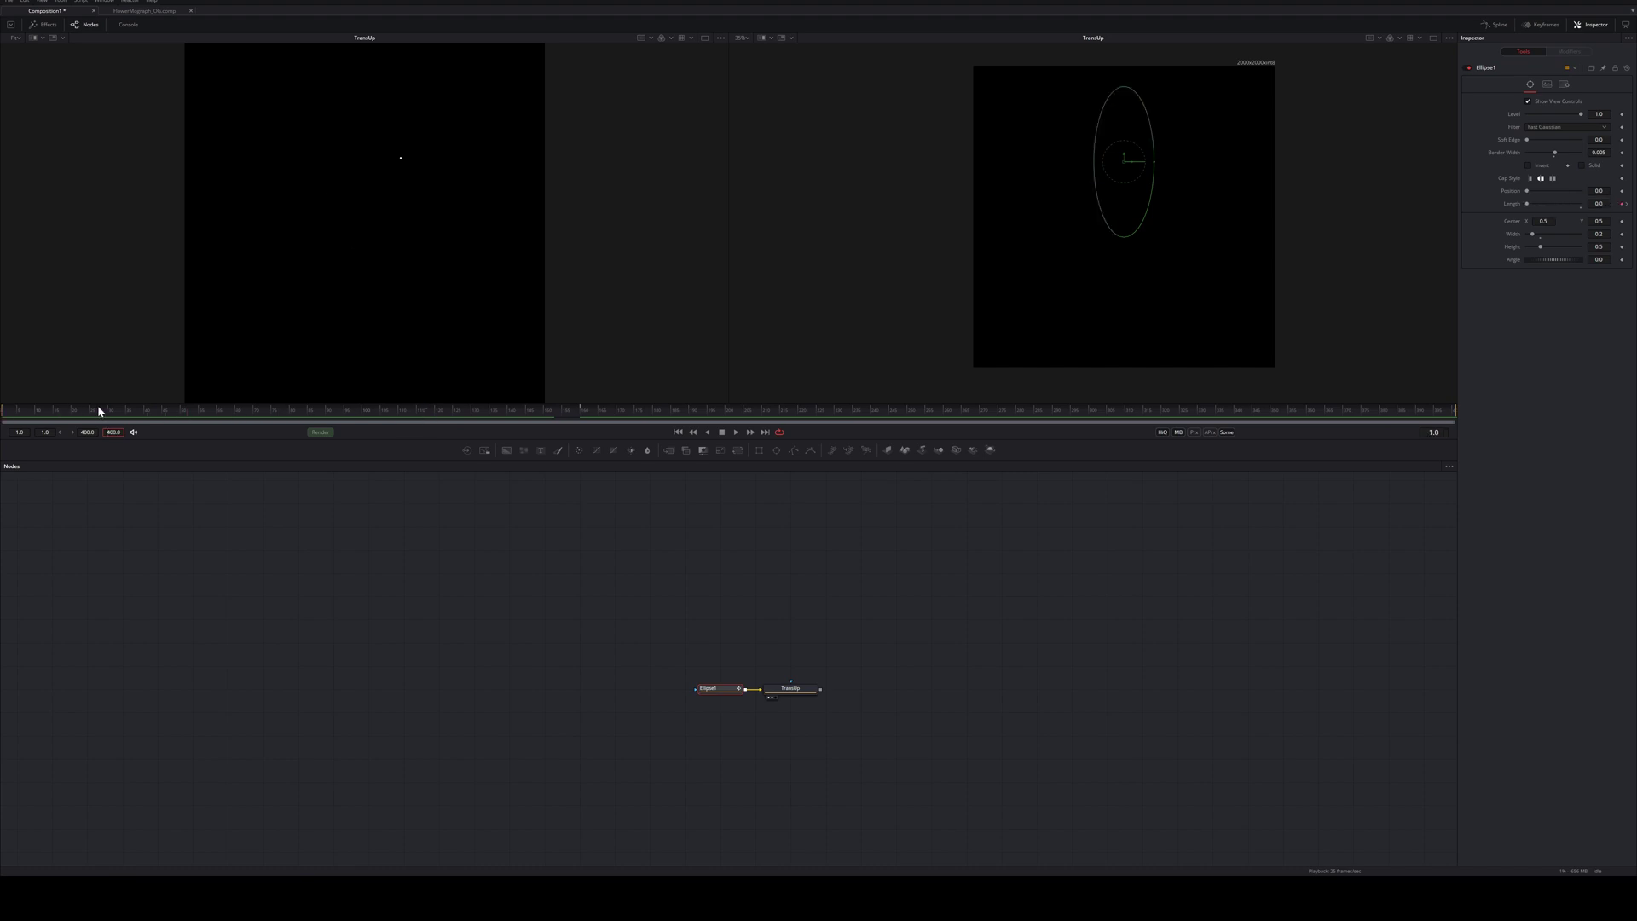
left_click_drag(120, 418, 376, 420)
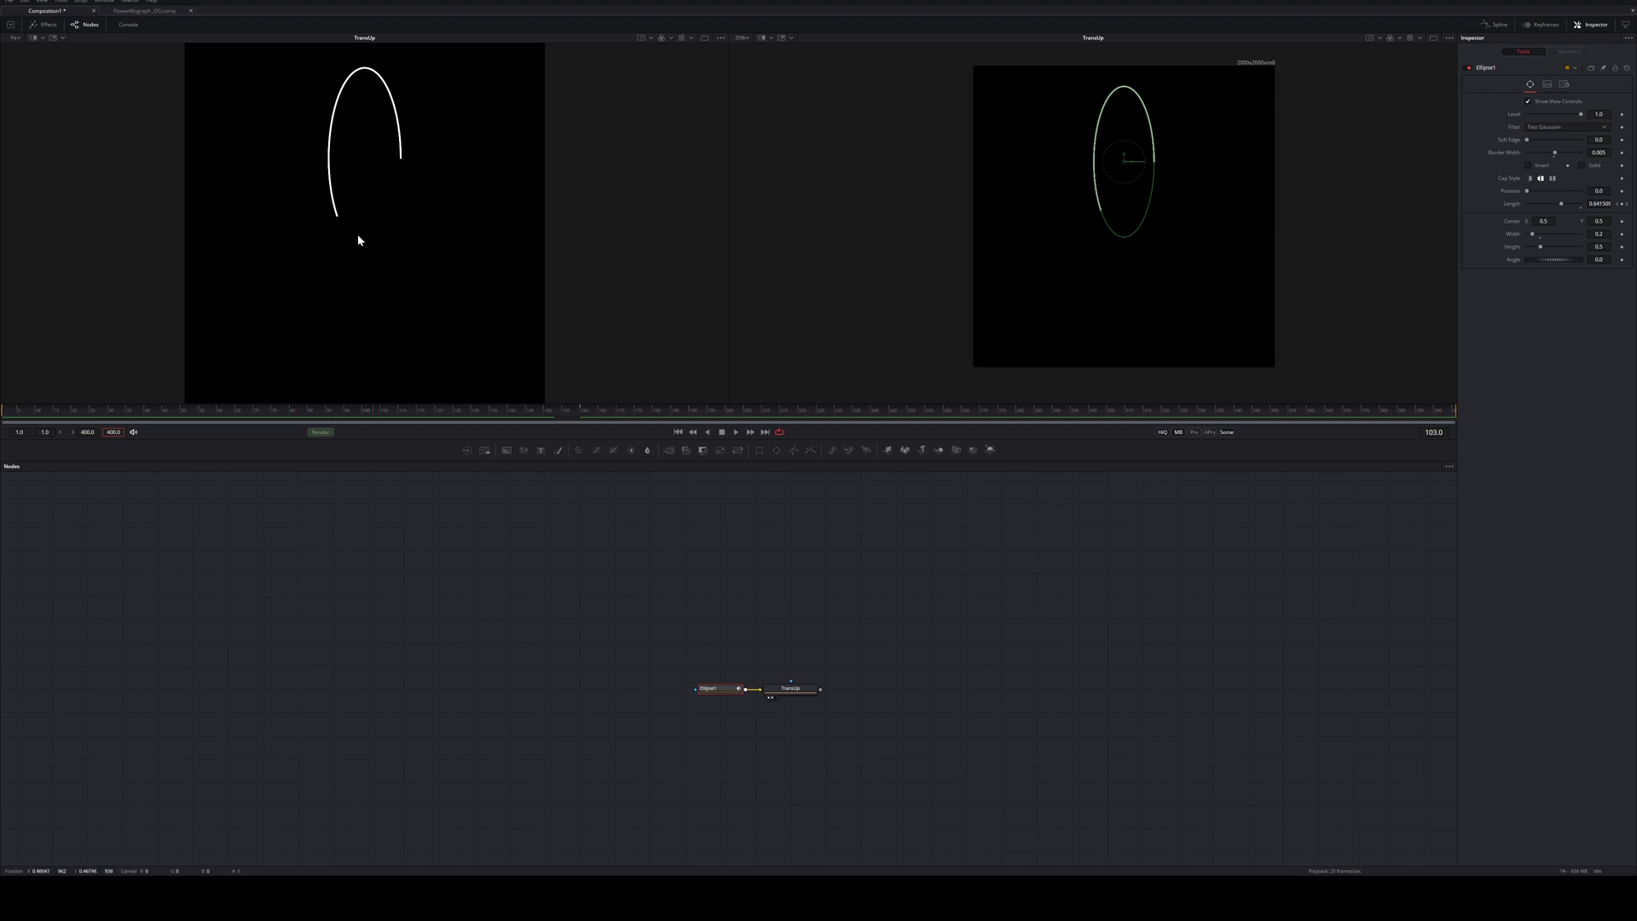
Show the Length curve in the Spline editor and smooth both keyframes into an S-curve
left_click(1498, 26)
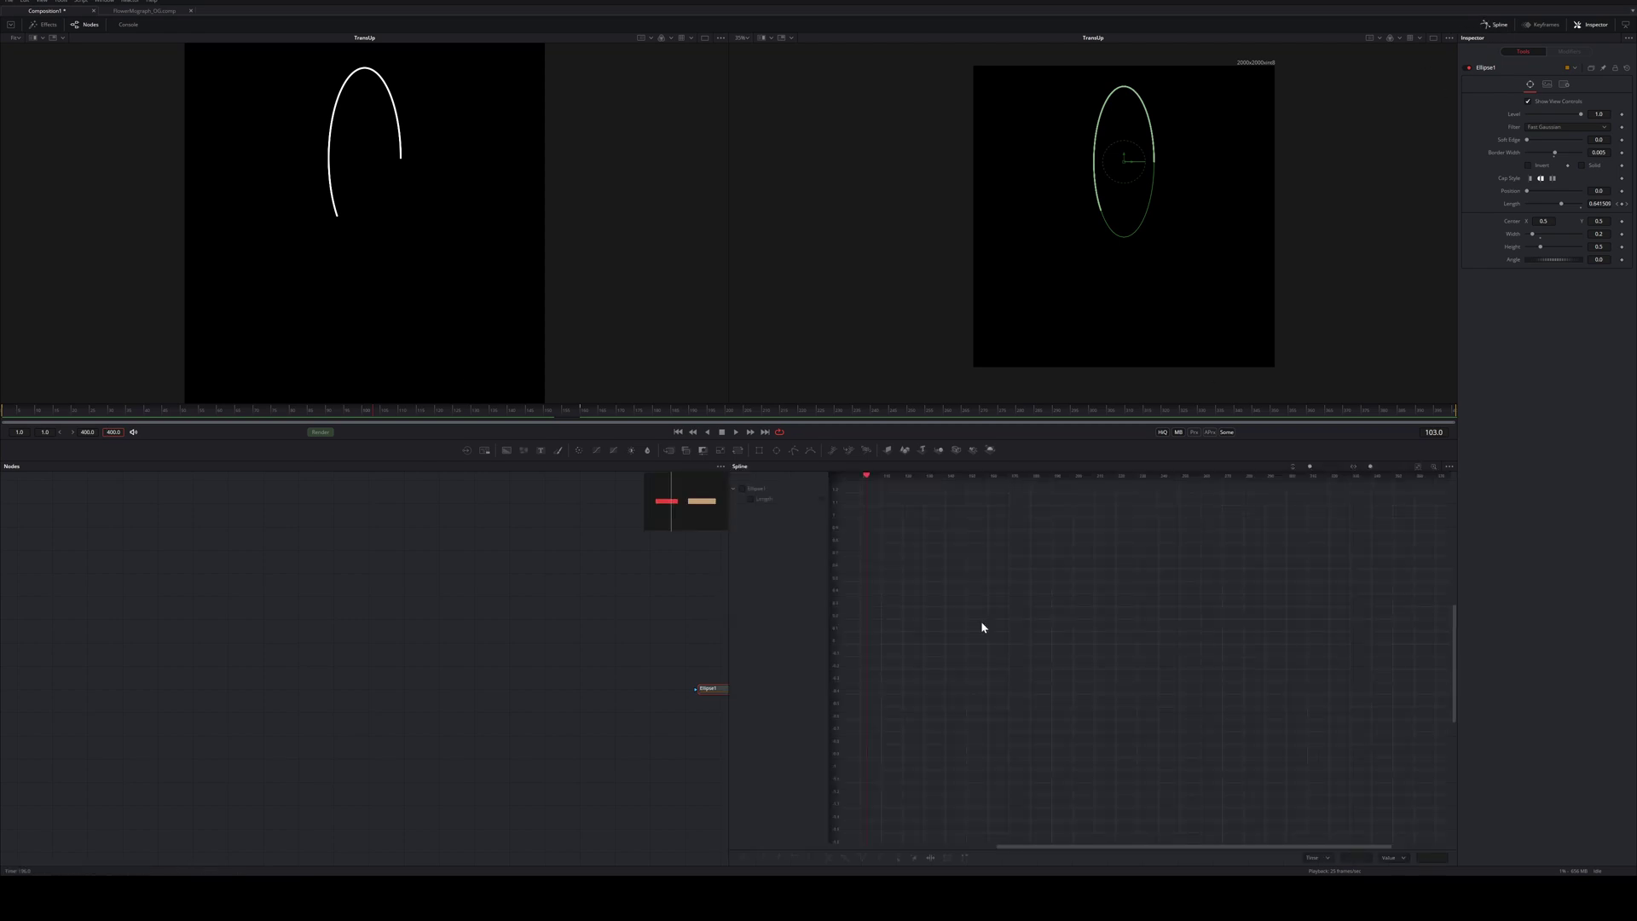
left_click(764, 499)
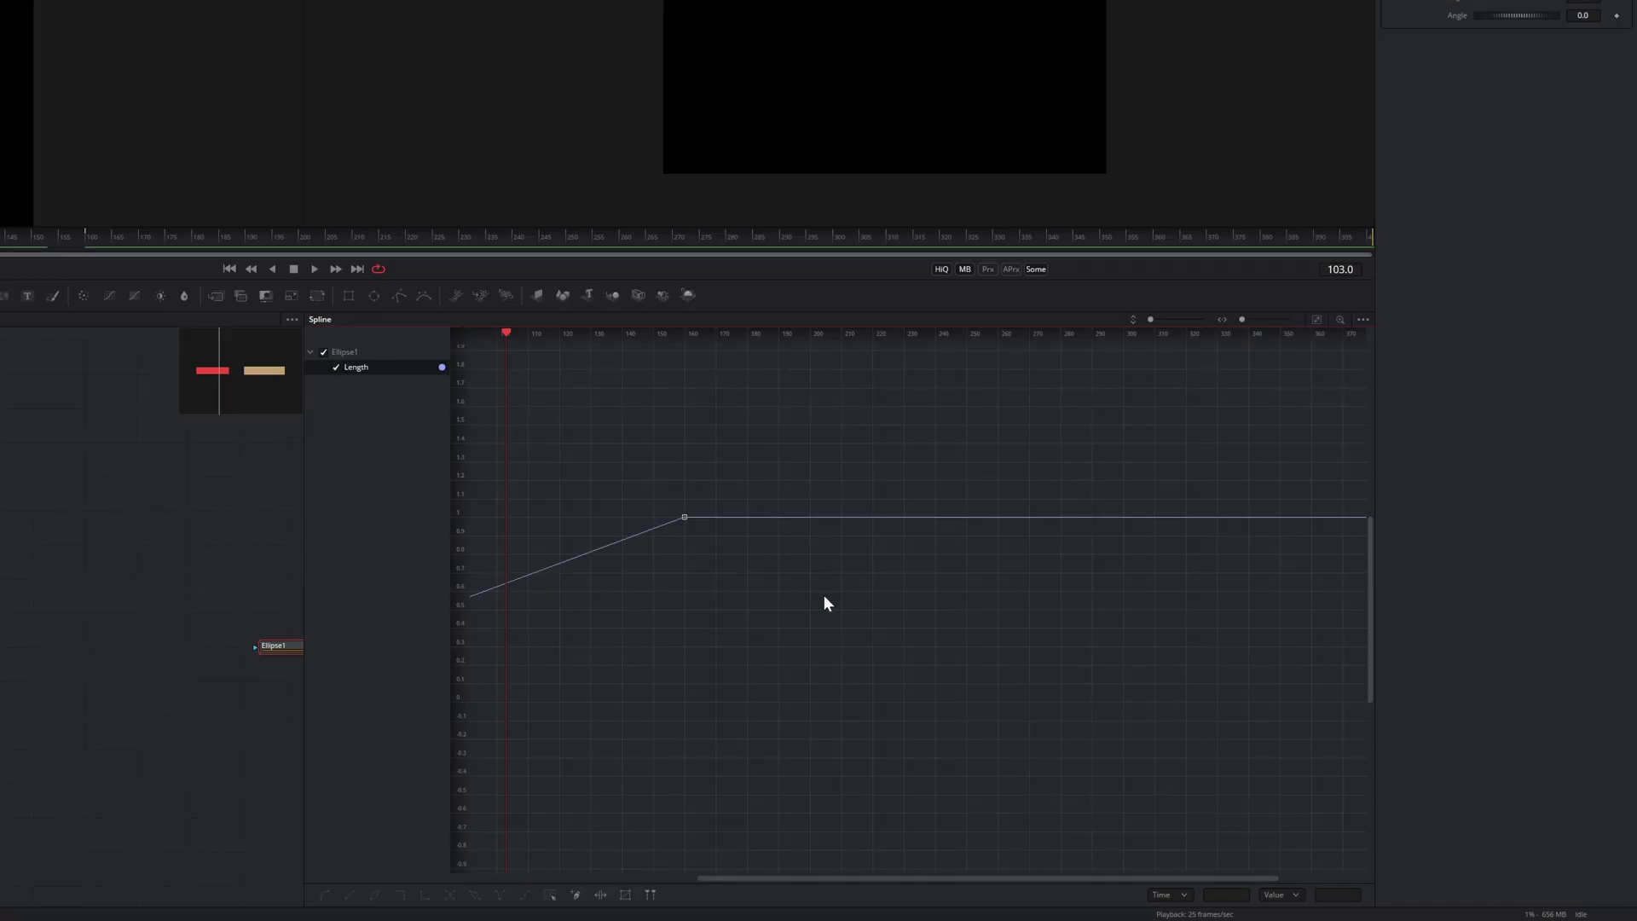
key("ctrl+f")
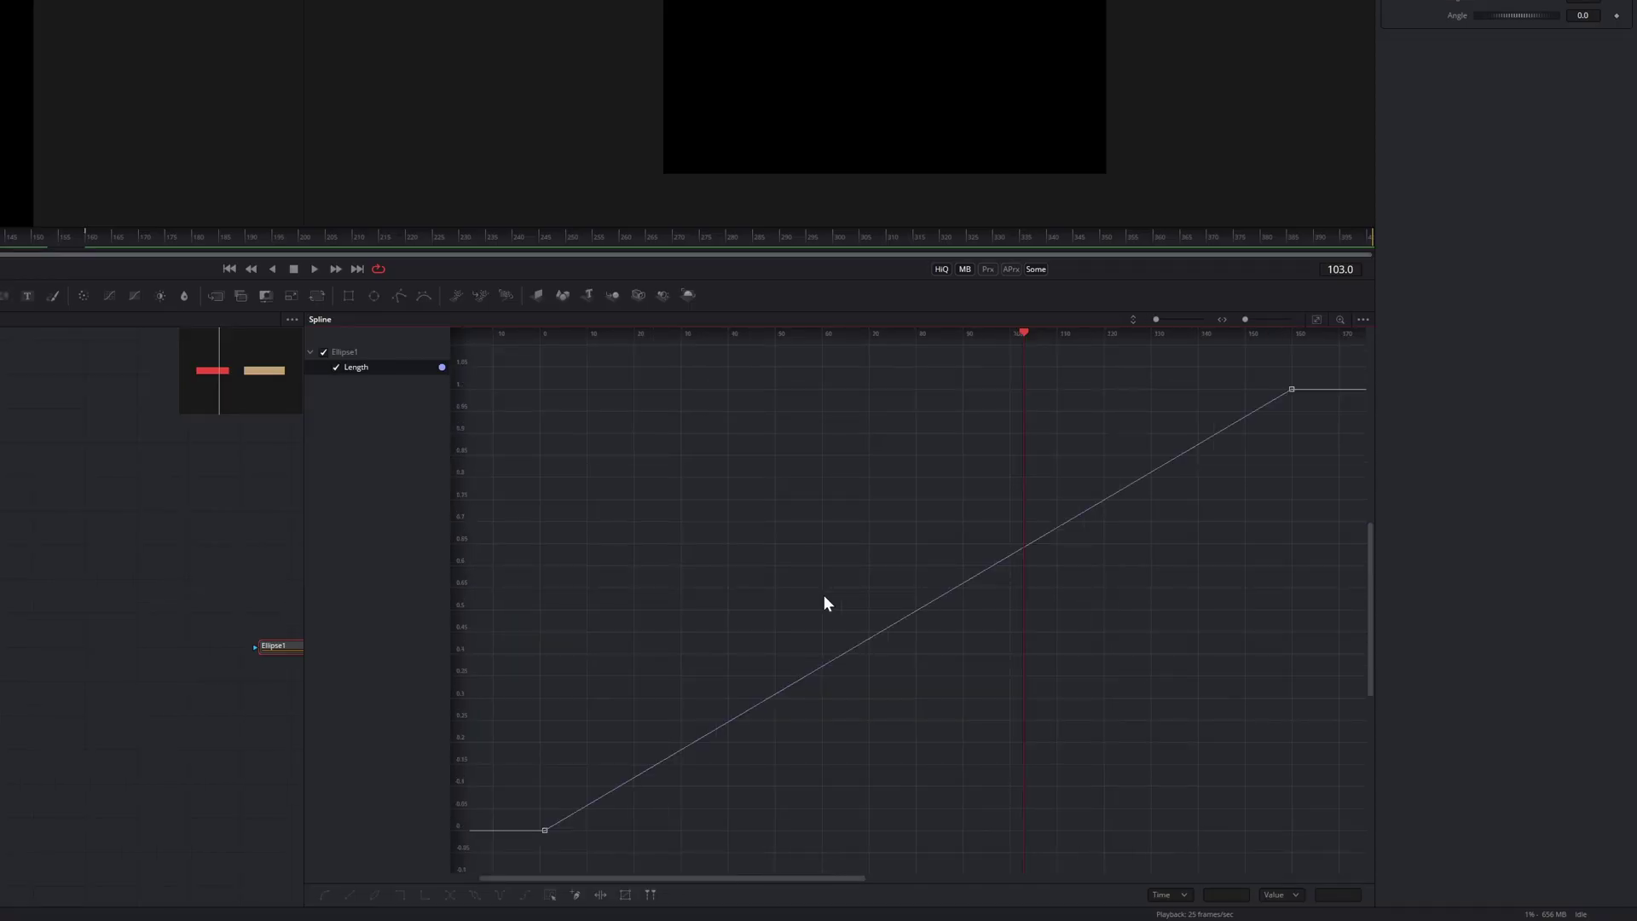
key("ctrl+a")
key("s")
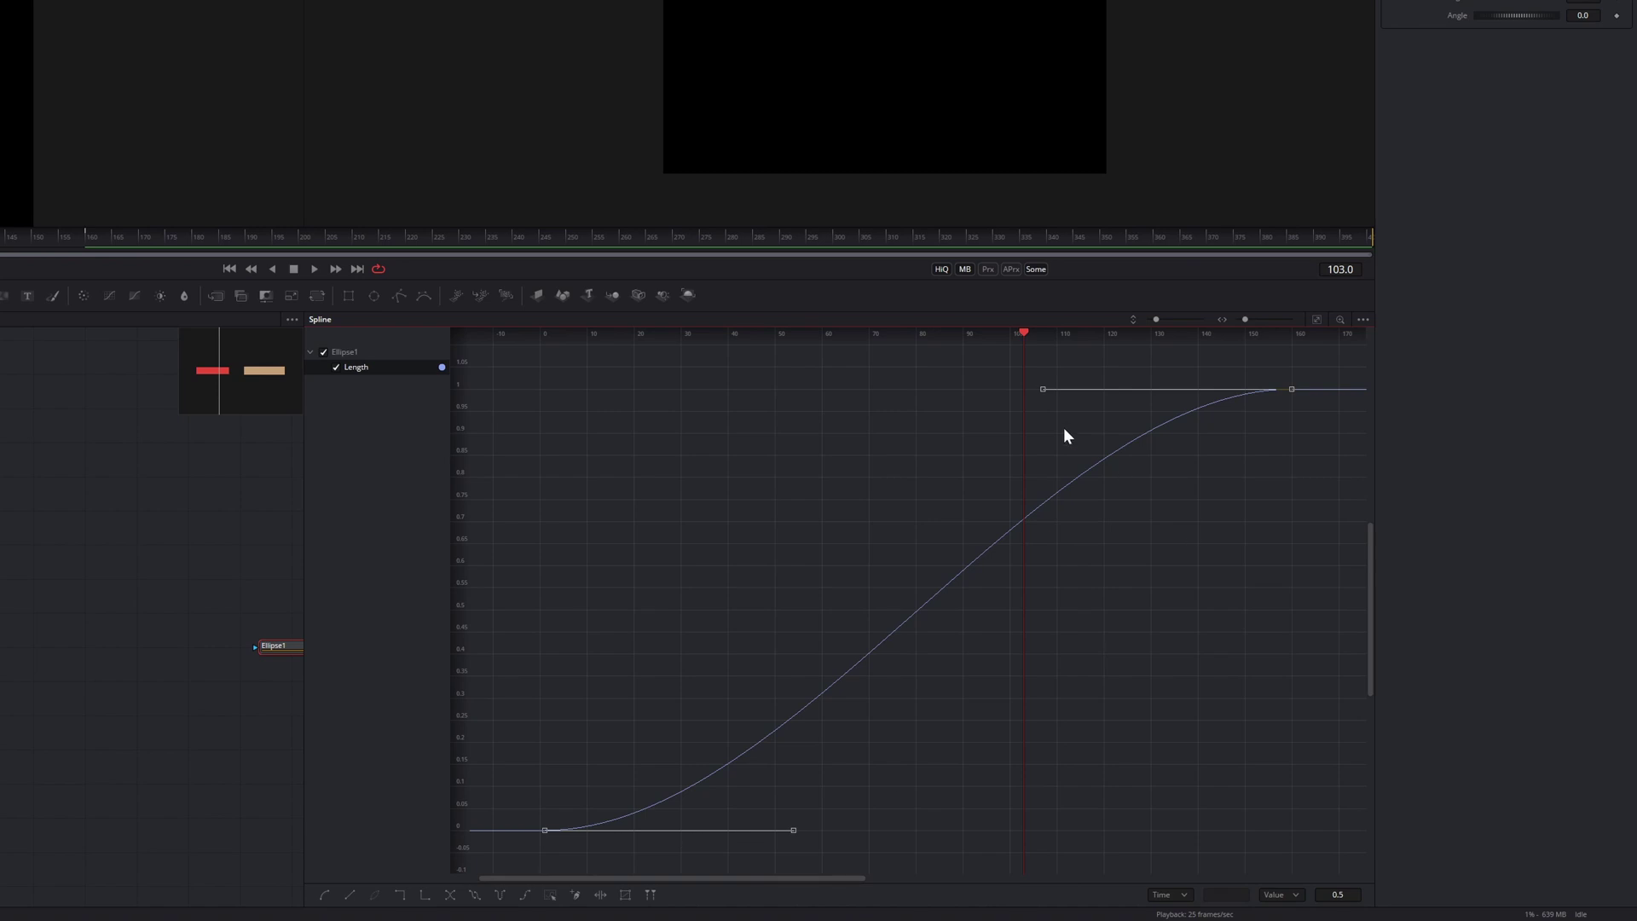
Increase the Length keyframes' ease to about 52 and play back the eased stroke
left_click(779, 582)
key("t")
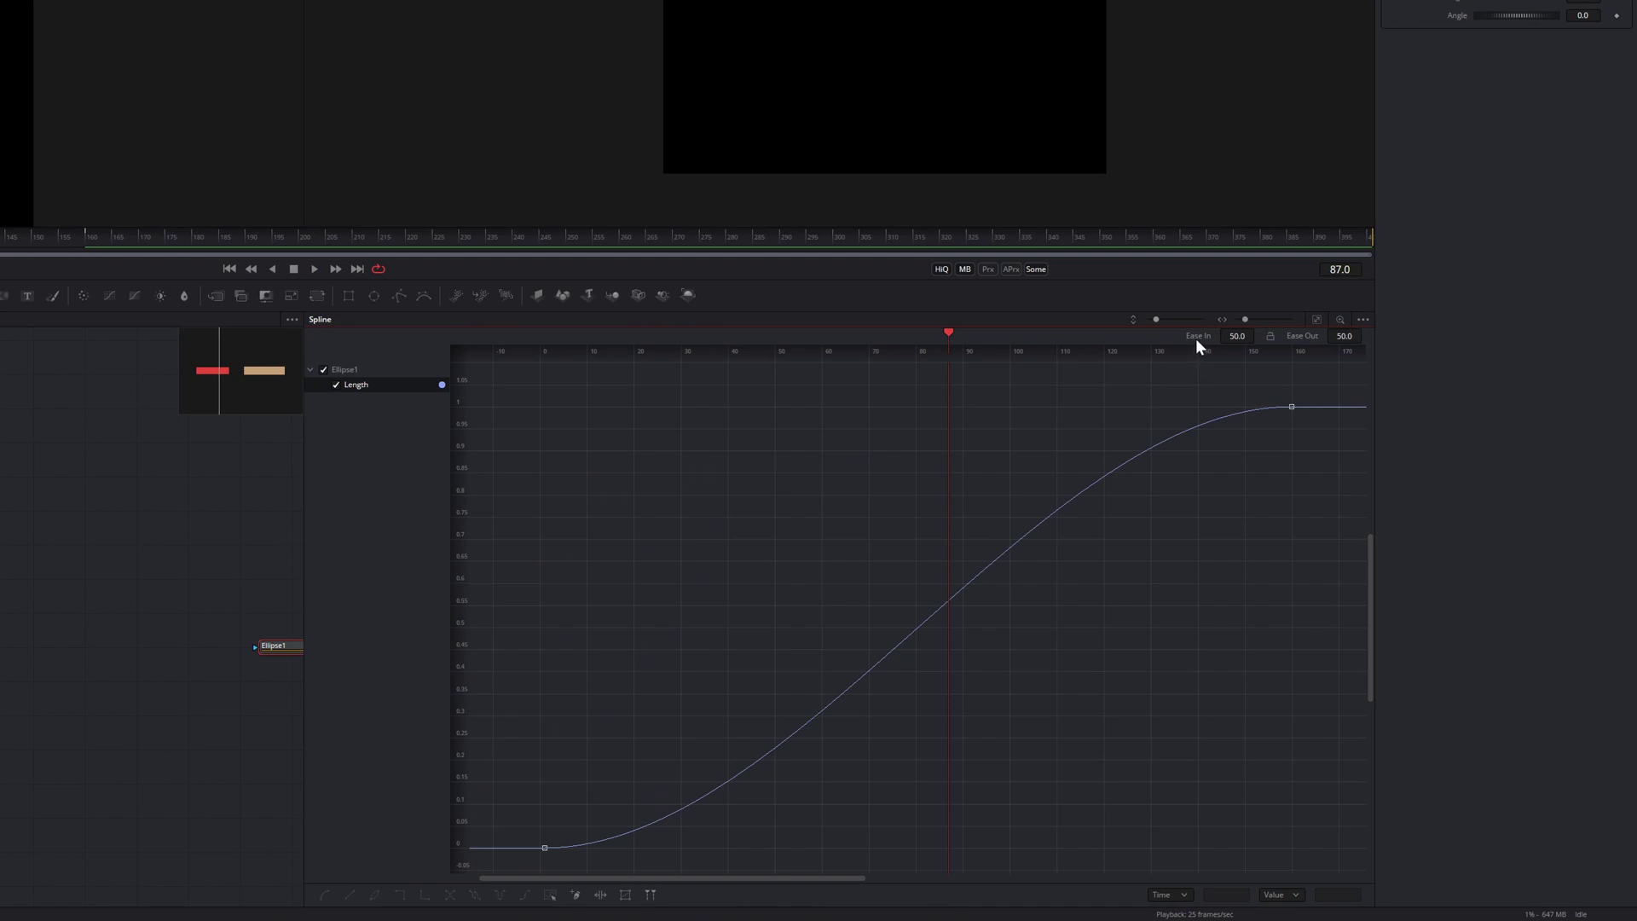
left_click_drag(1252, 382, 1319, 428)
left_click_drag(1041, 410, 915, 412)
key("ctrl+z")
key("ctrl+a")
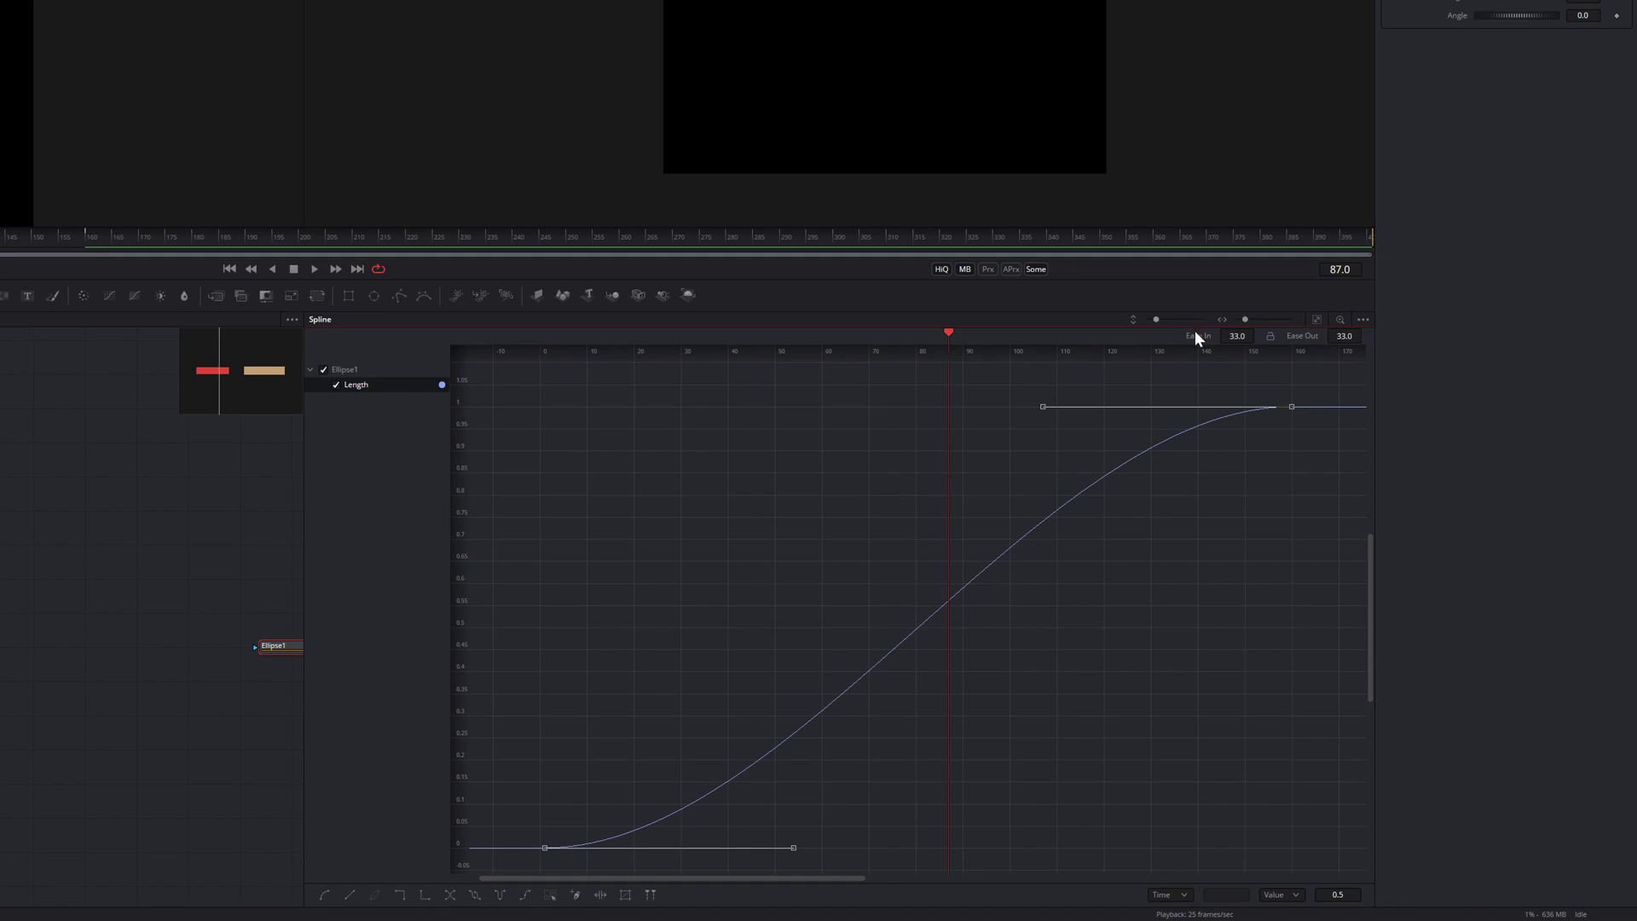
left_click_drag(1199, 335, 1360, 338)
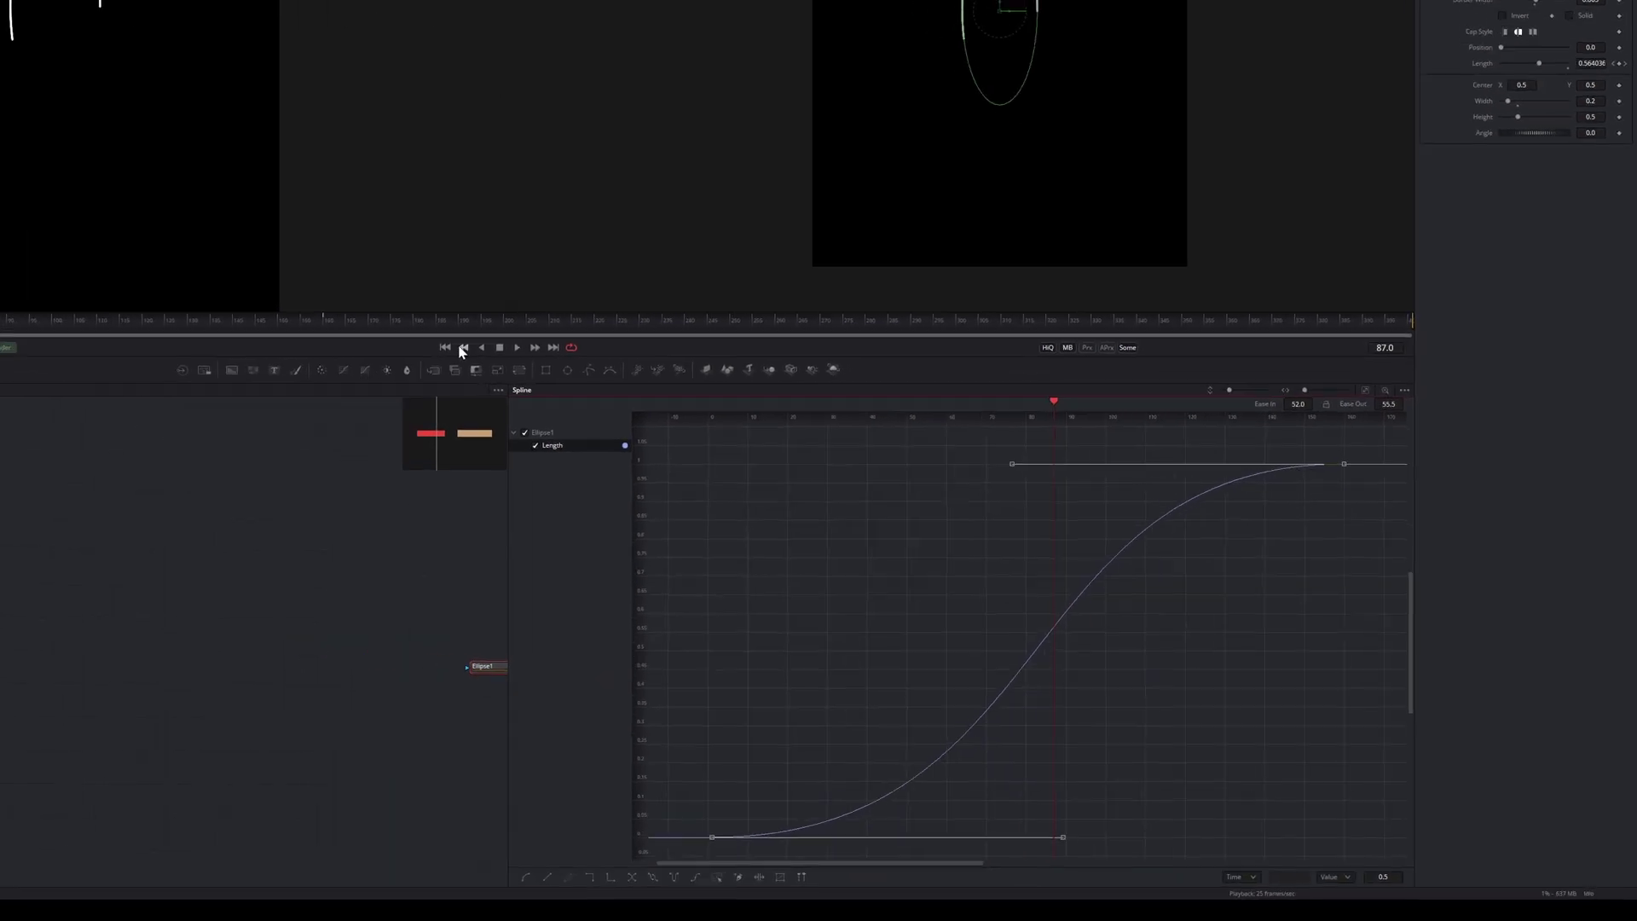
left_click(460, 350)
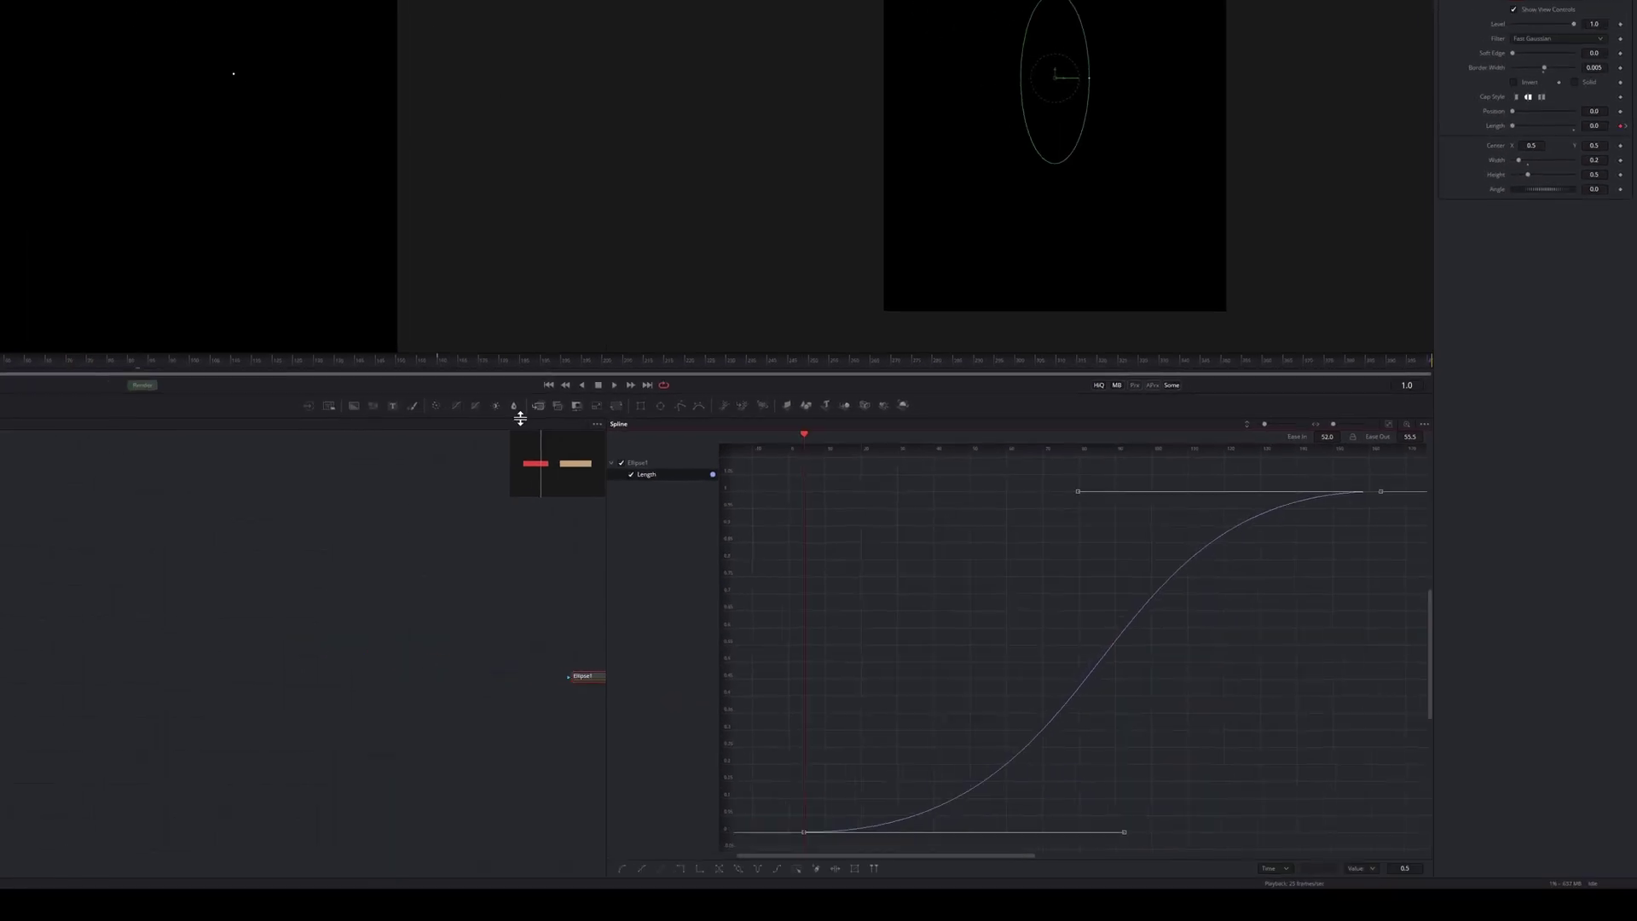
key("space")
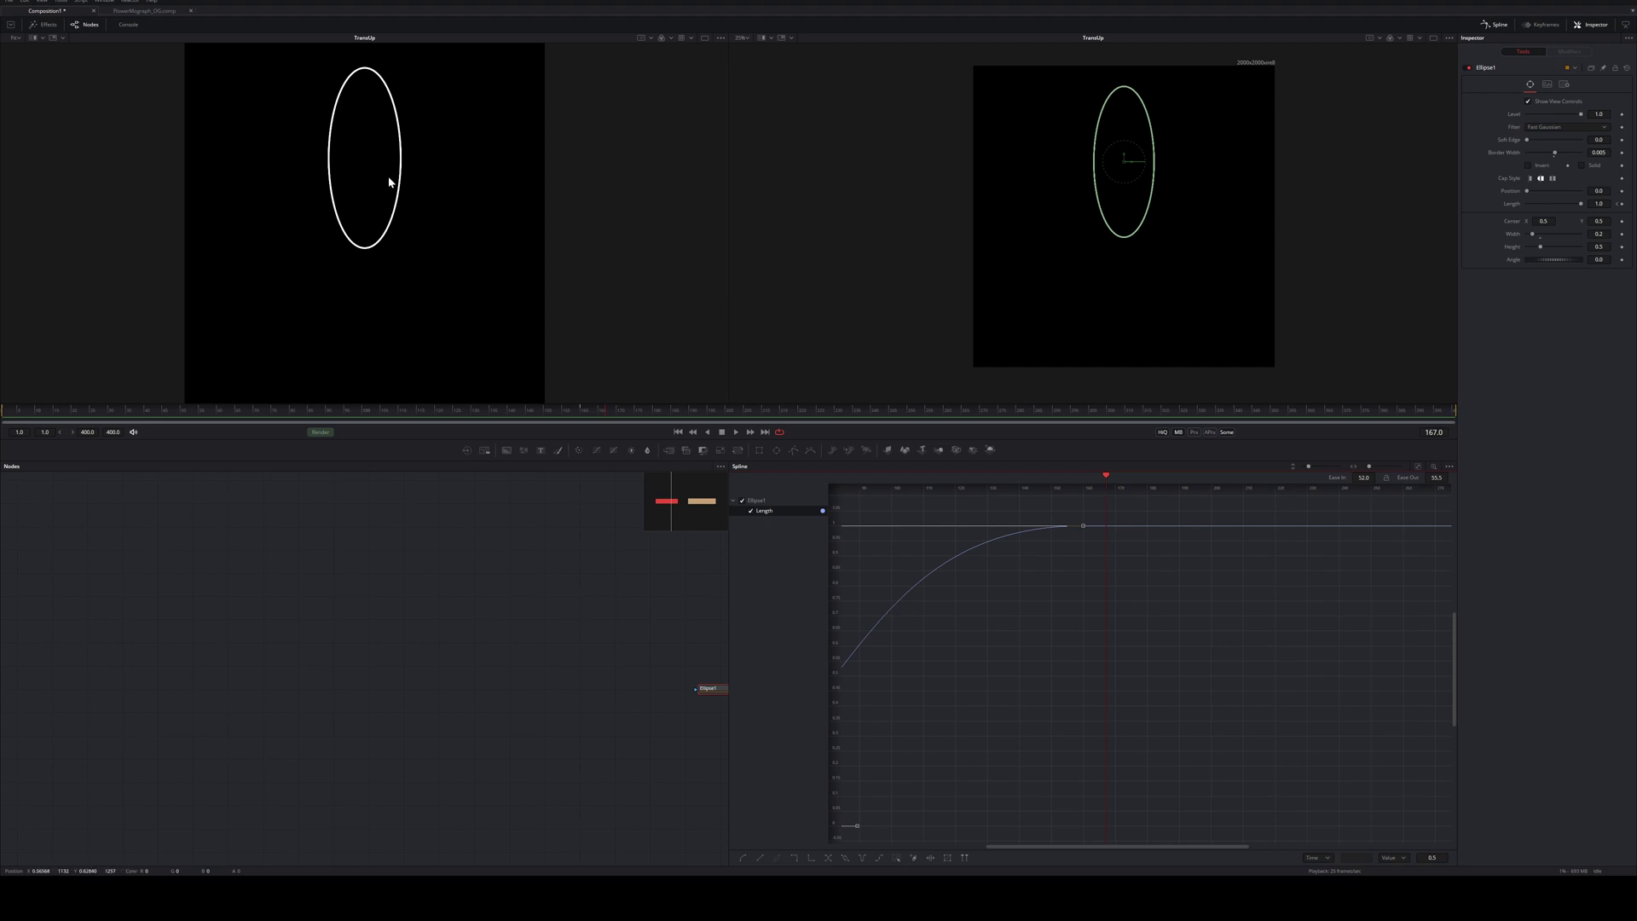
Add a Duplicate node after TransUp and show it in both viewers
left_click(1502, 25)
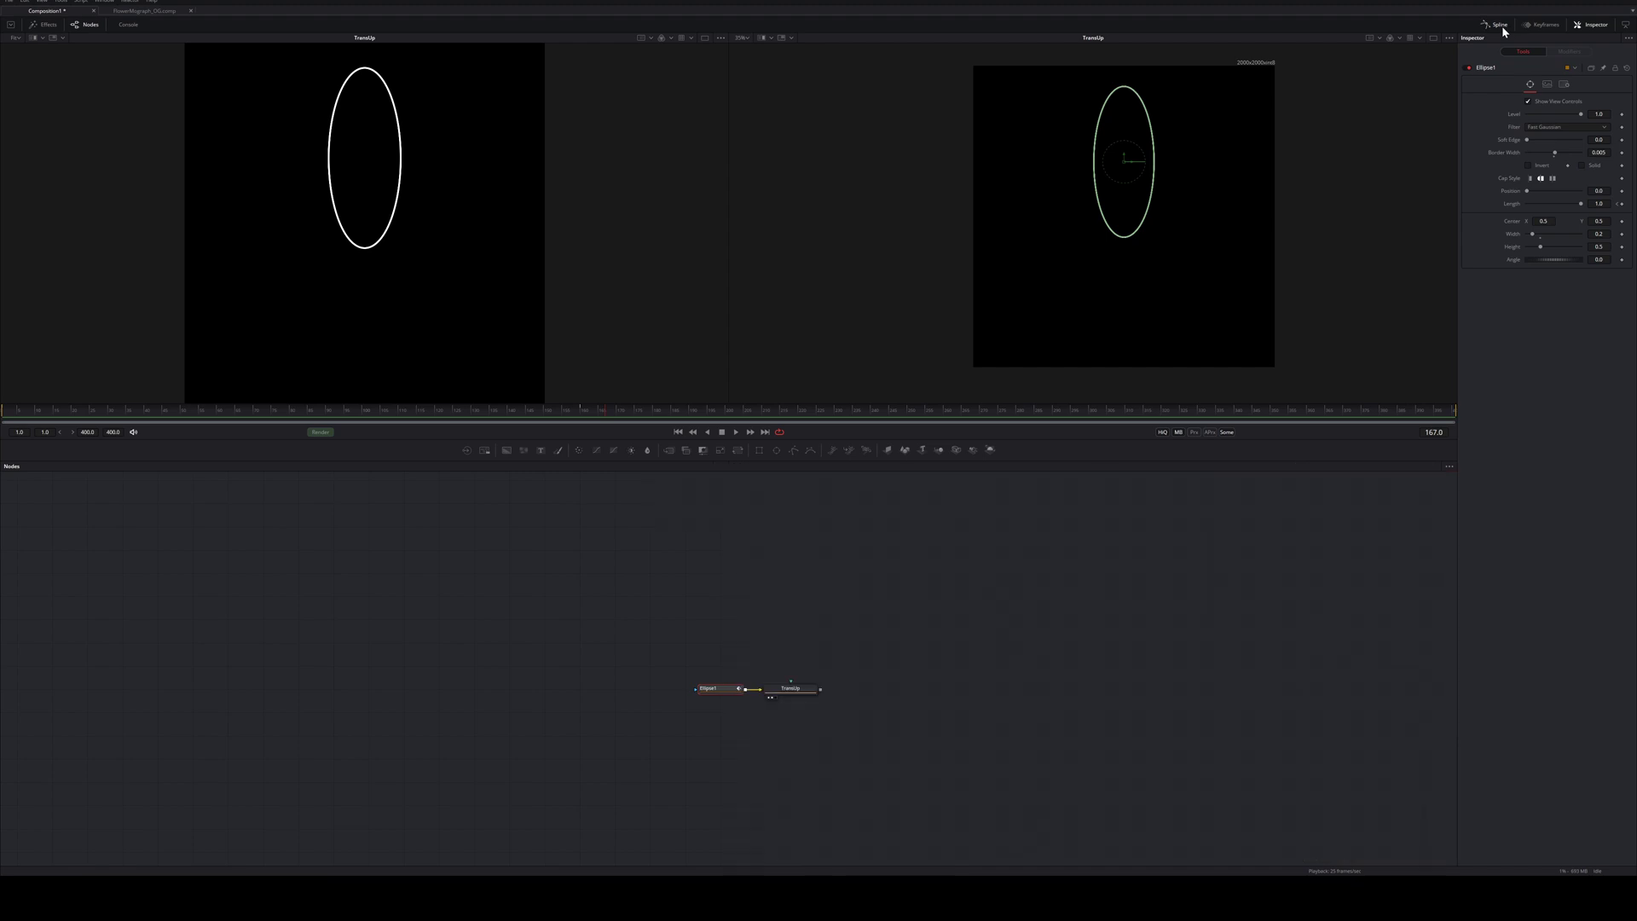
left_click(721, 676)
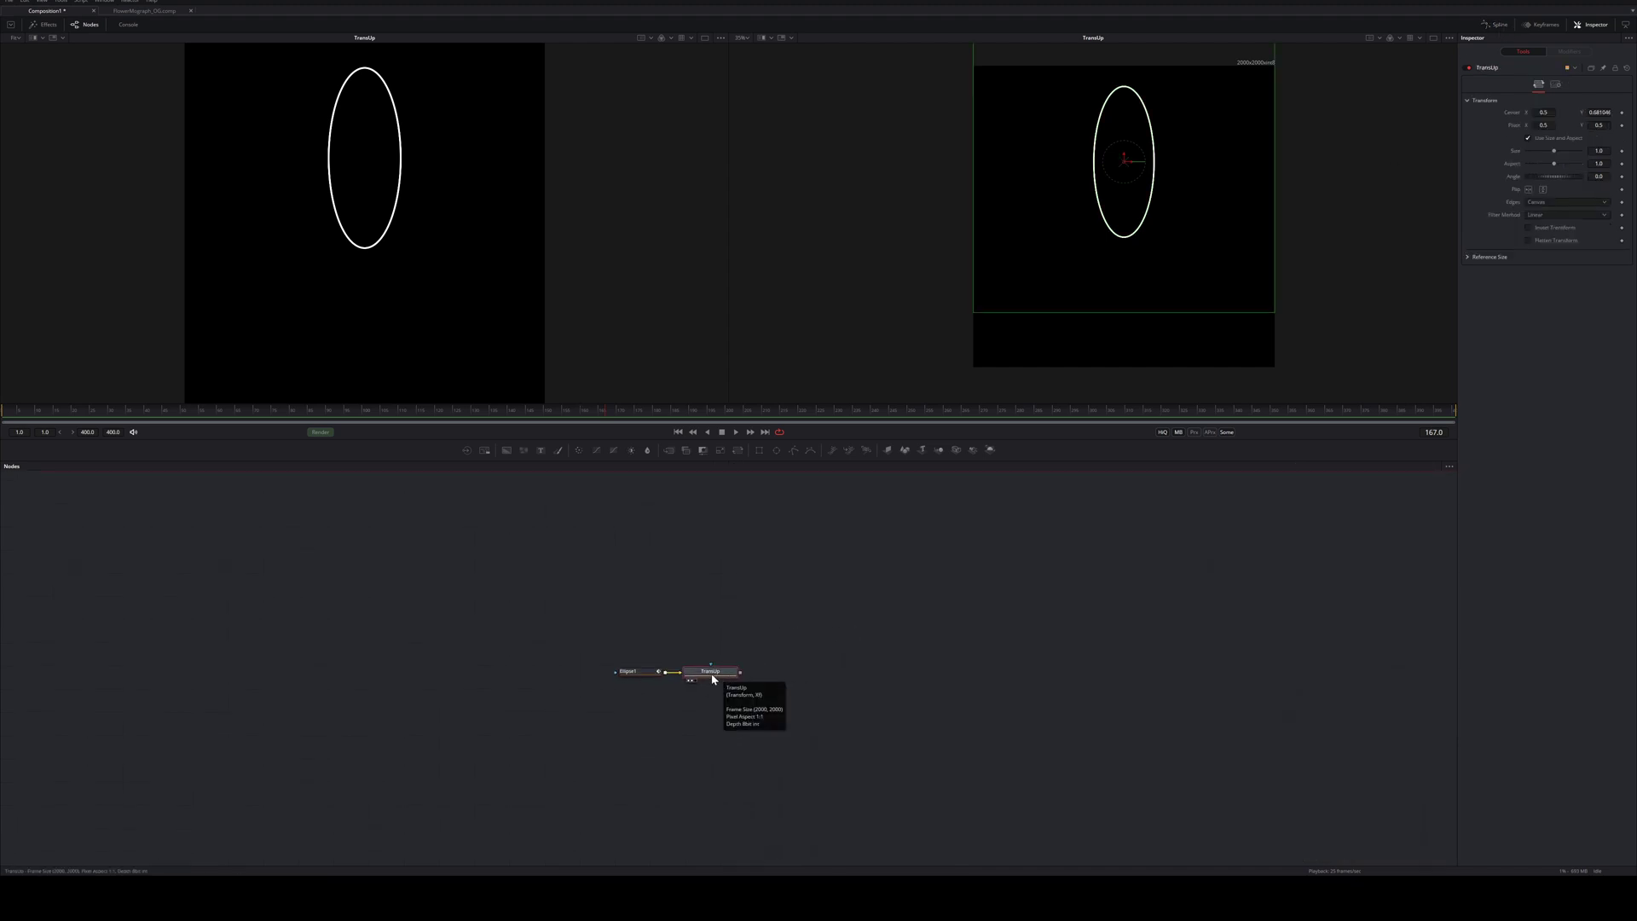
key("shift+space")
type("trans")
key("BackSpace")
key("BackSpace")
key("BackSpace")
key("BackSpace")
key("BackSpace")
type("dup")
key("Return")
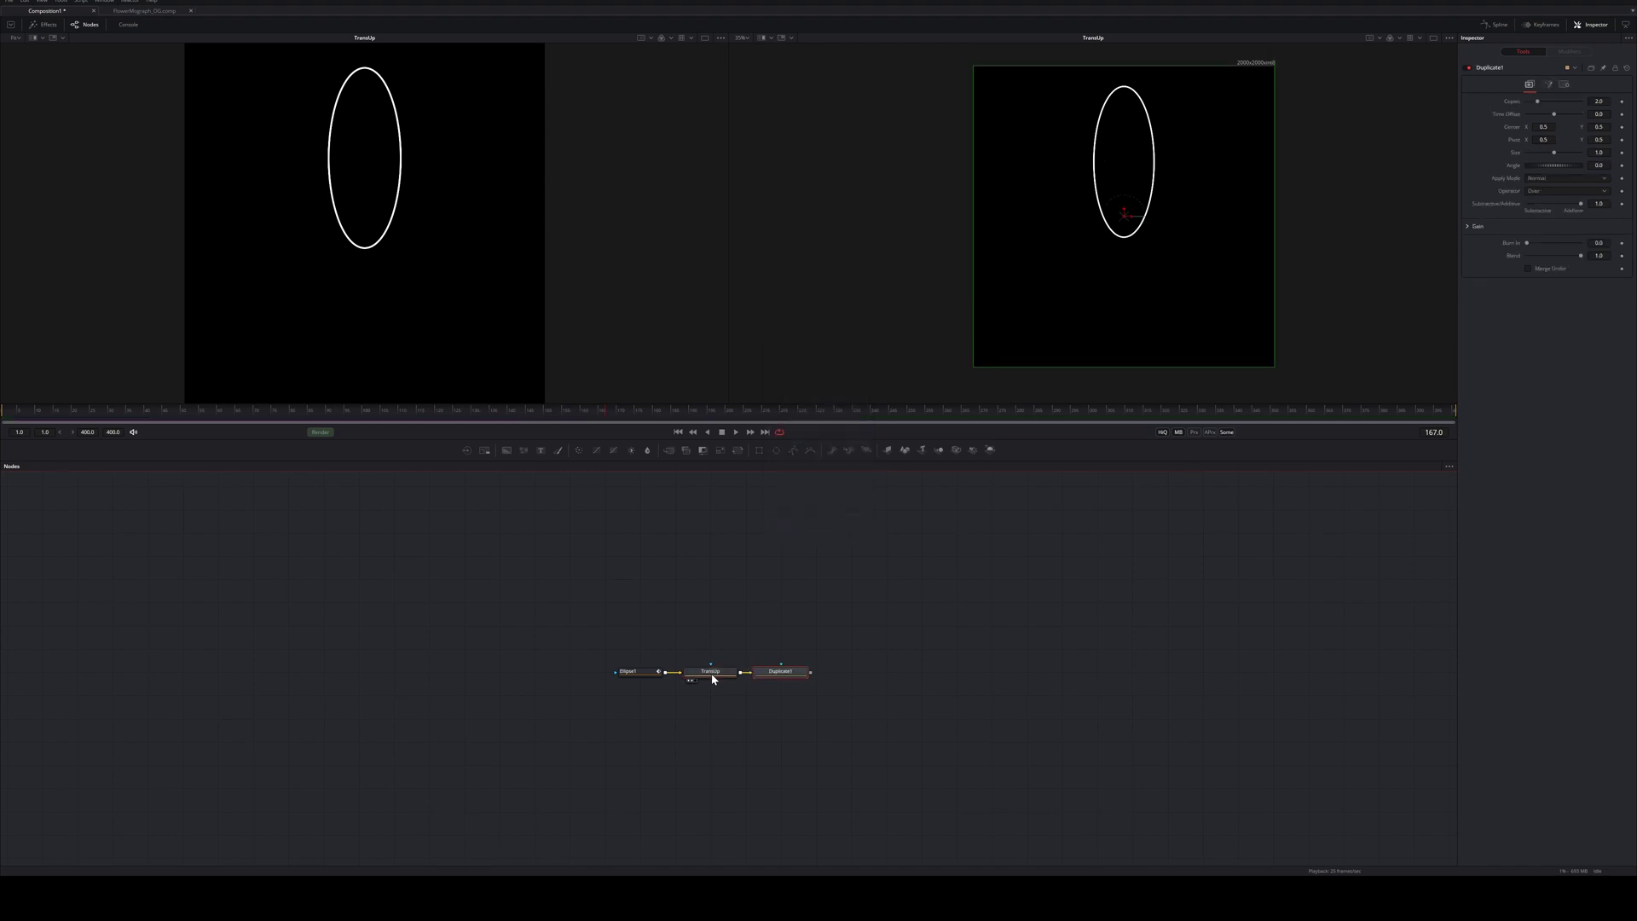
key("2")
key("1")
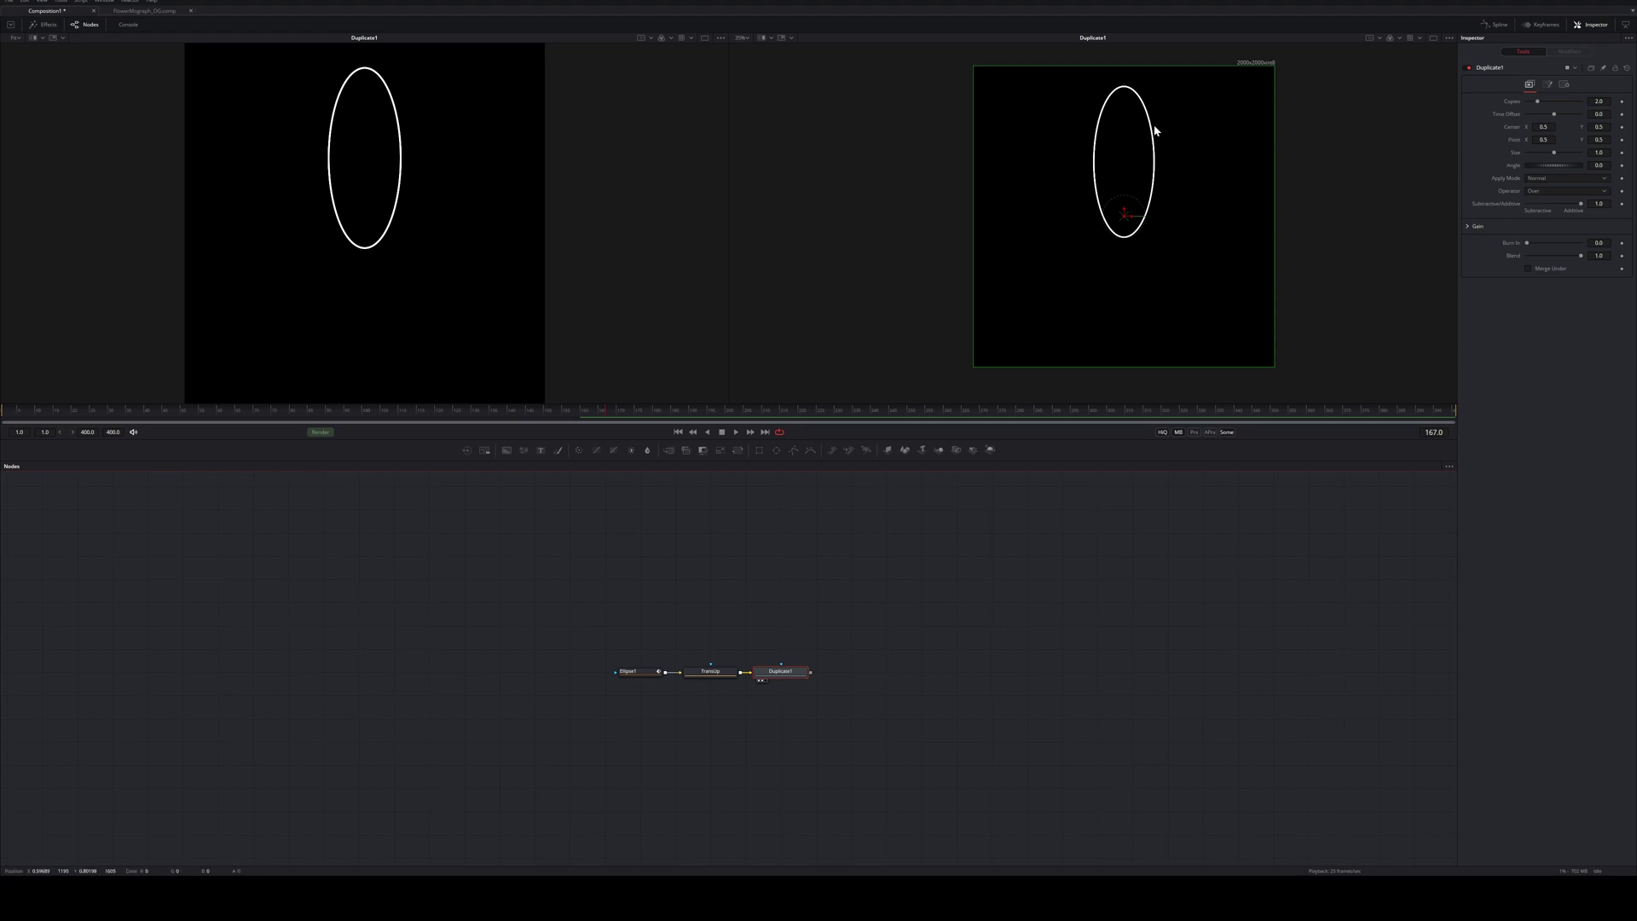
Set Duplicate1 to 9 copies rotated 40° apart
mouse_move(1568, 165)
left_mouse_down()
mouse_move(1547, 162)
mouse_move(1560, 162)
left_mouse_up()
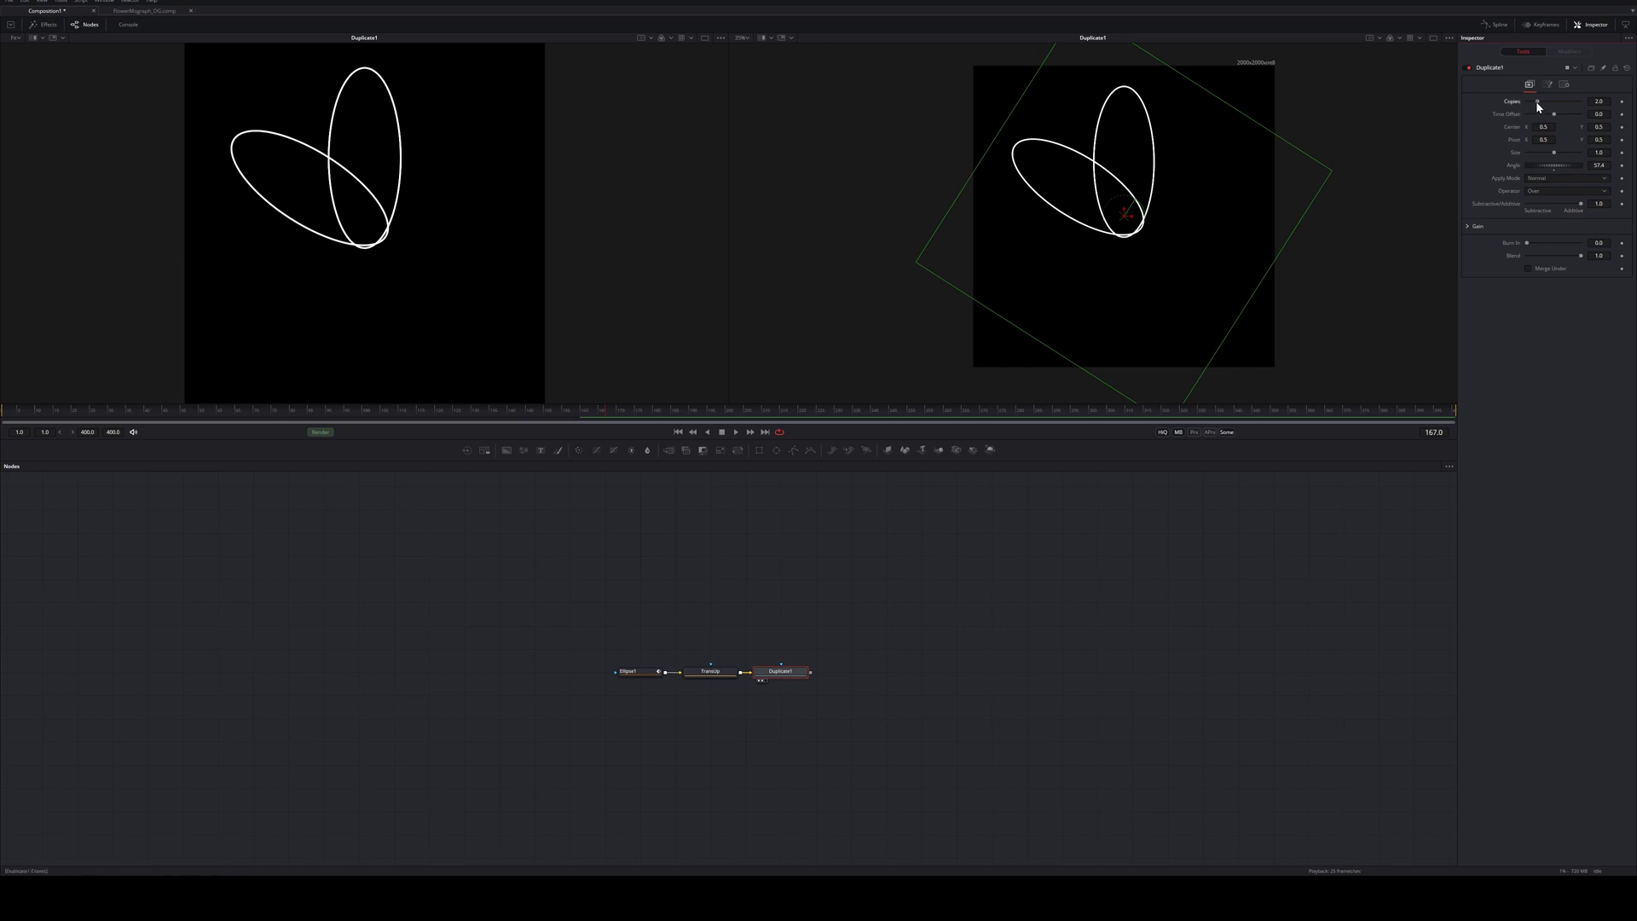
left_click_drag(1538, 100, 1568, 101)
left_click(1599, 101)
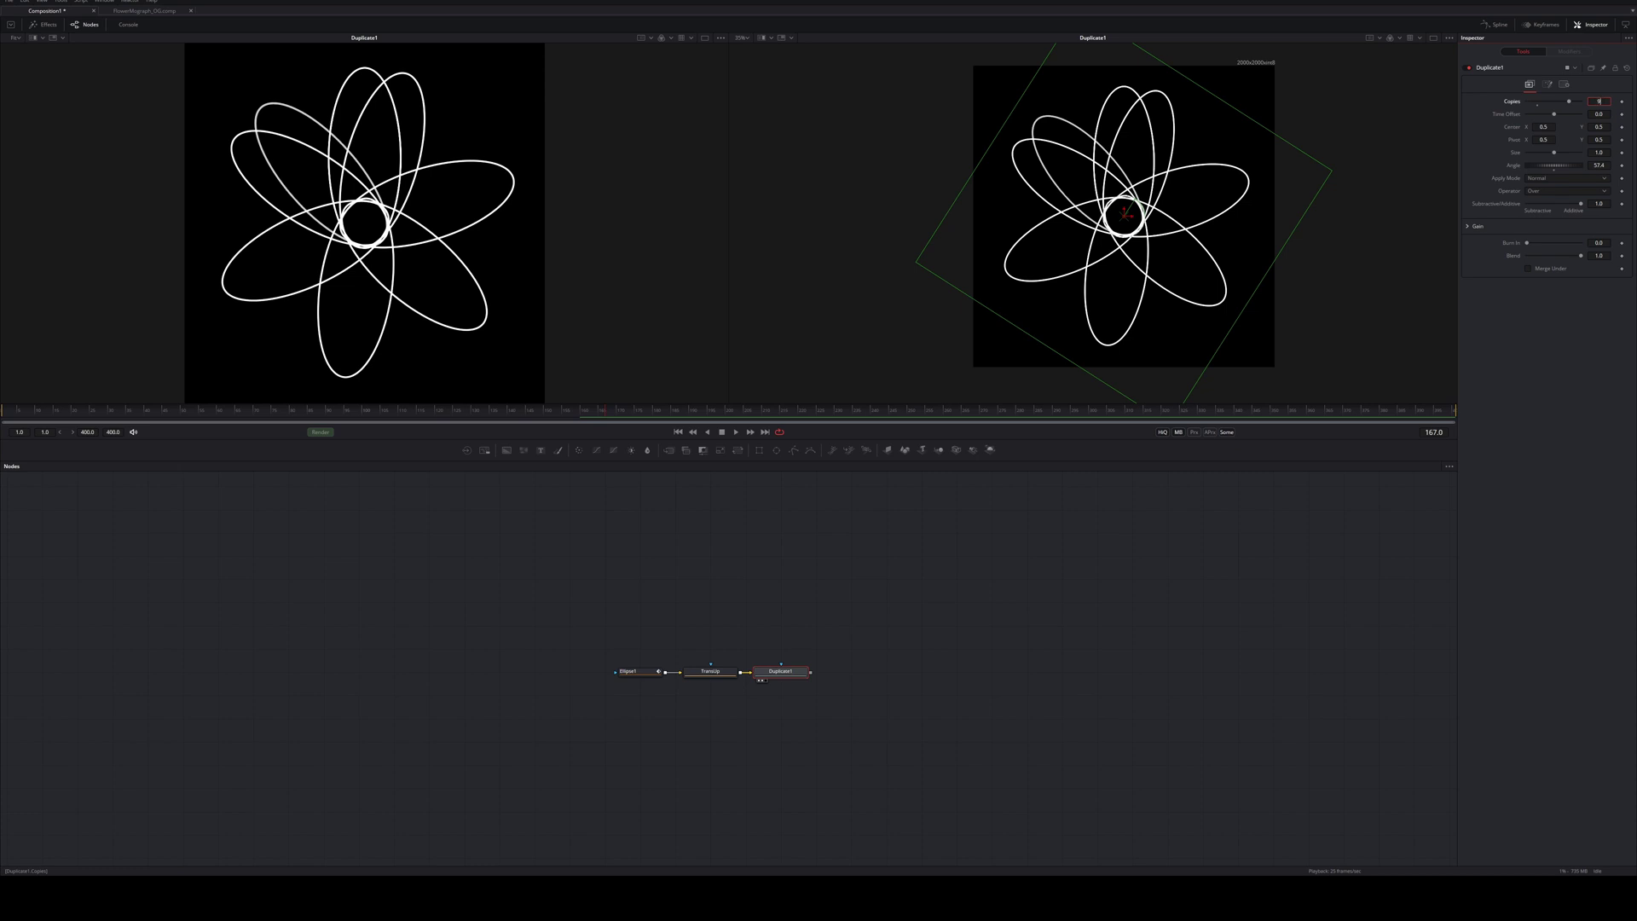
type("9")
key("Tab")
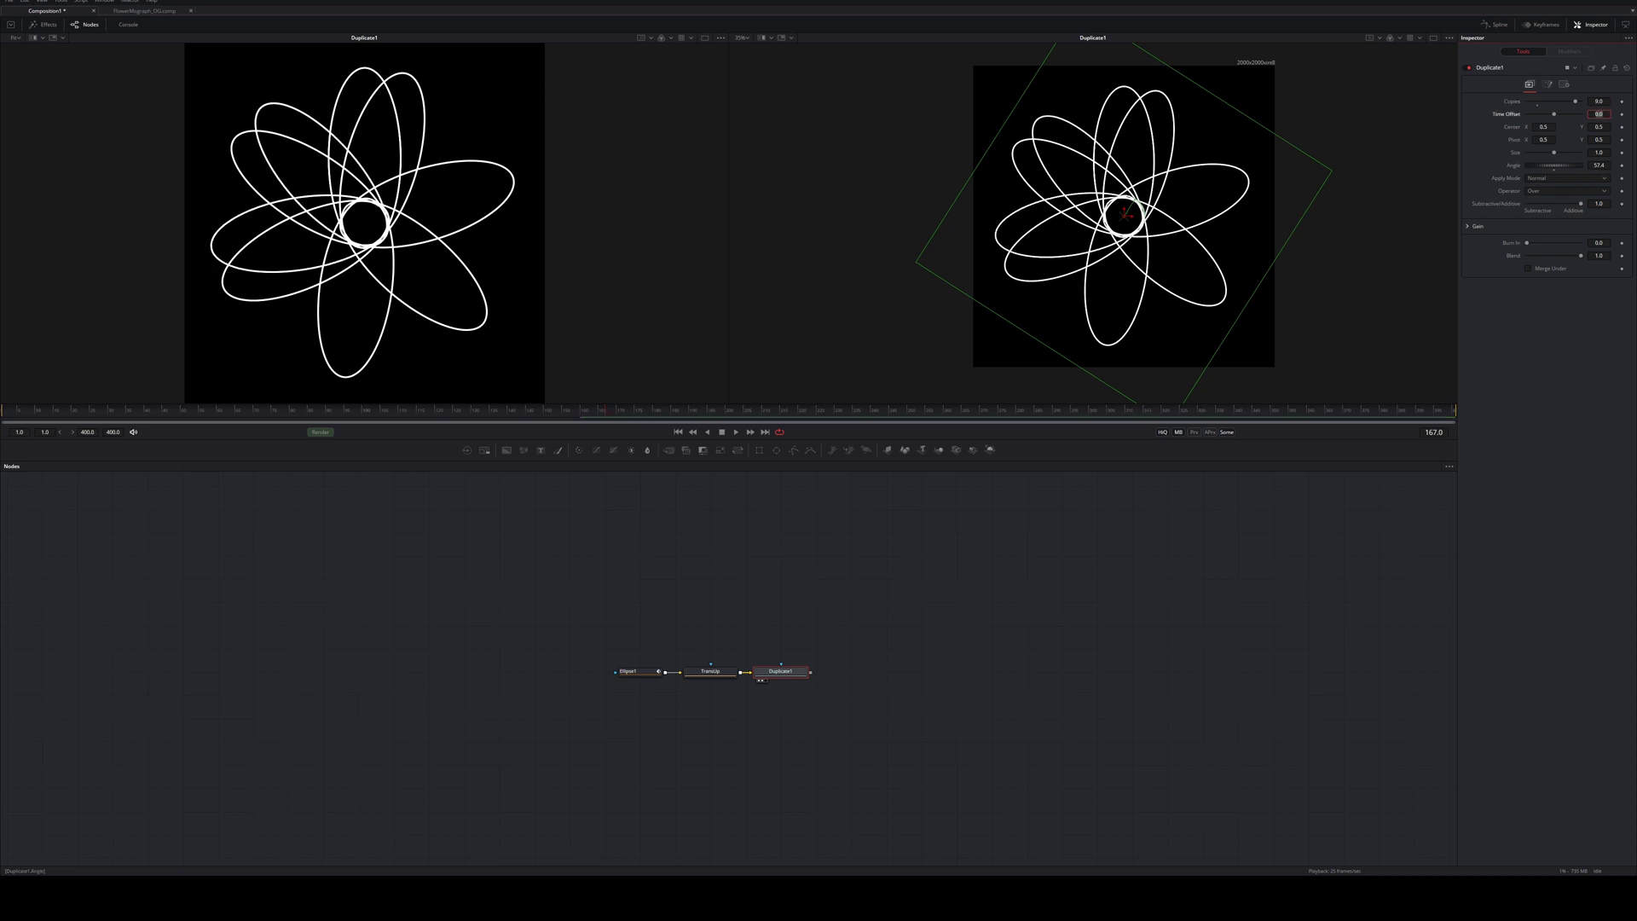
left_click_drag(1553, 164, 1539, 165)
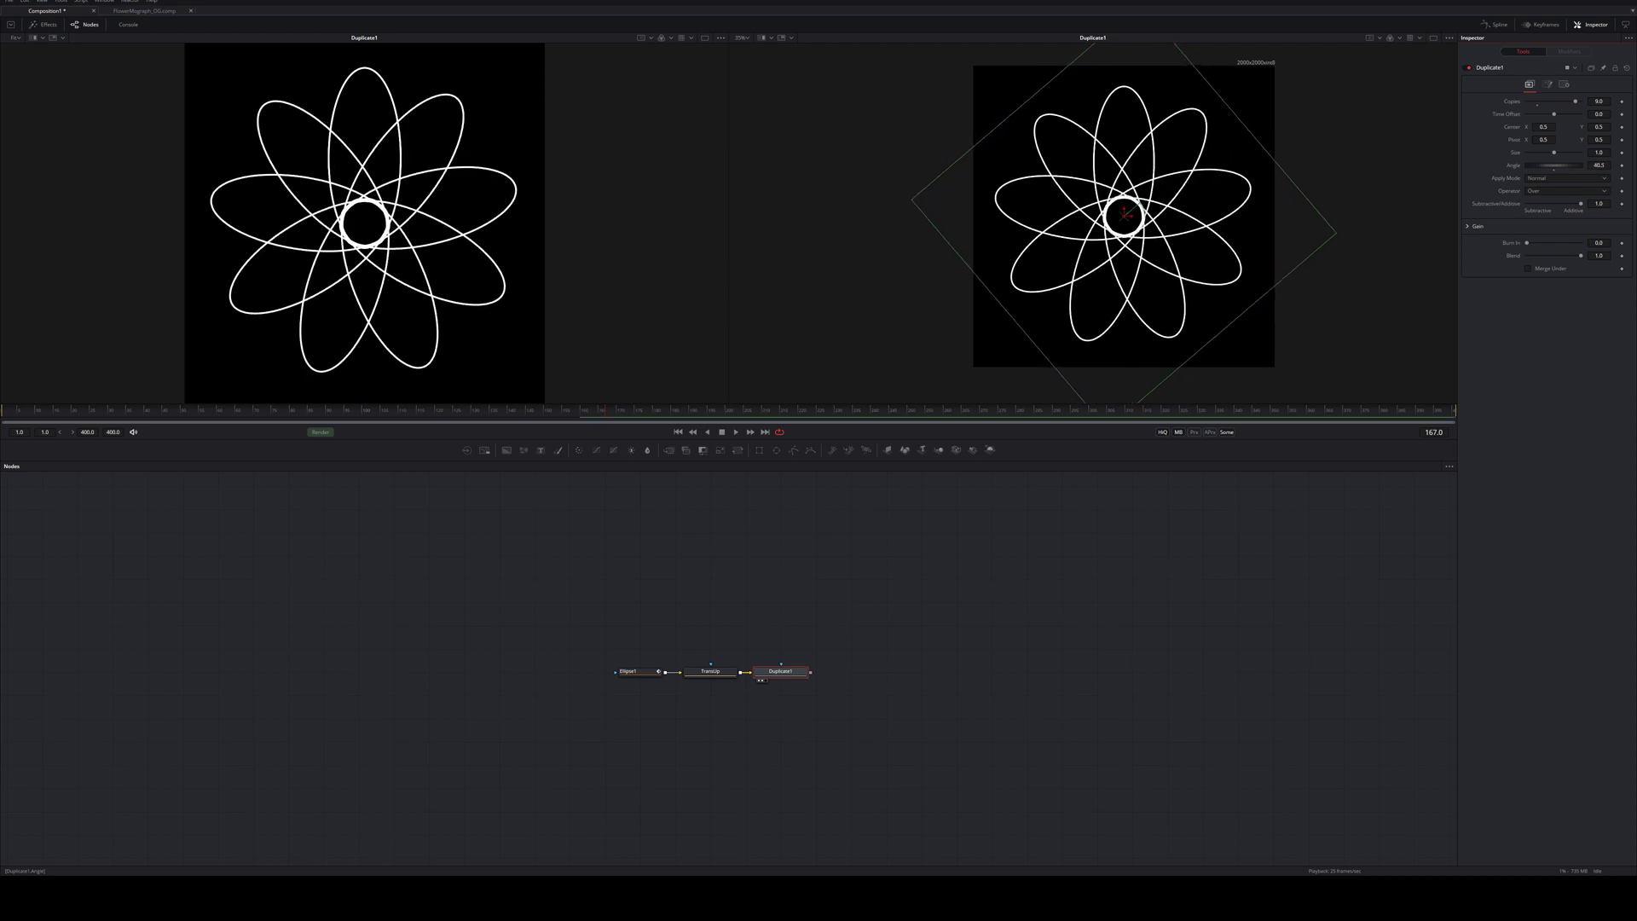
Give Duplicate1's Angle the expression 360/Copies
right_click(1613, 165)
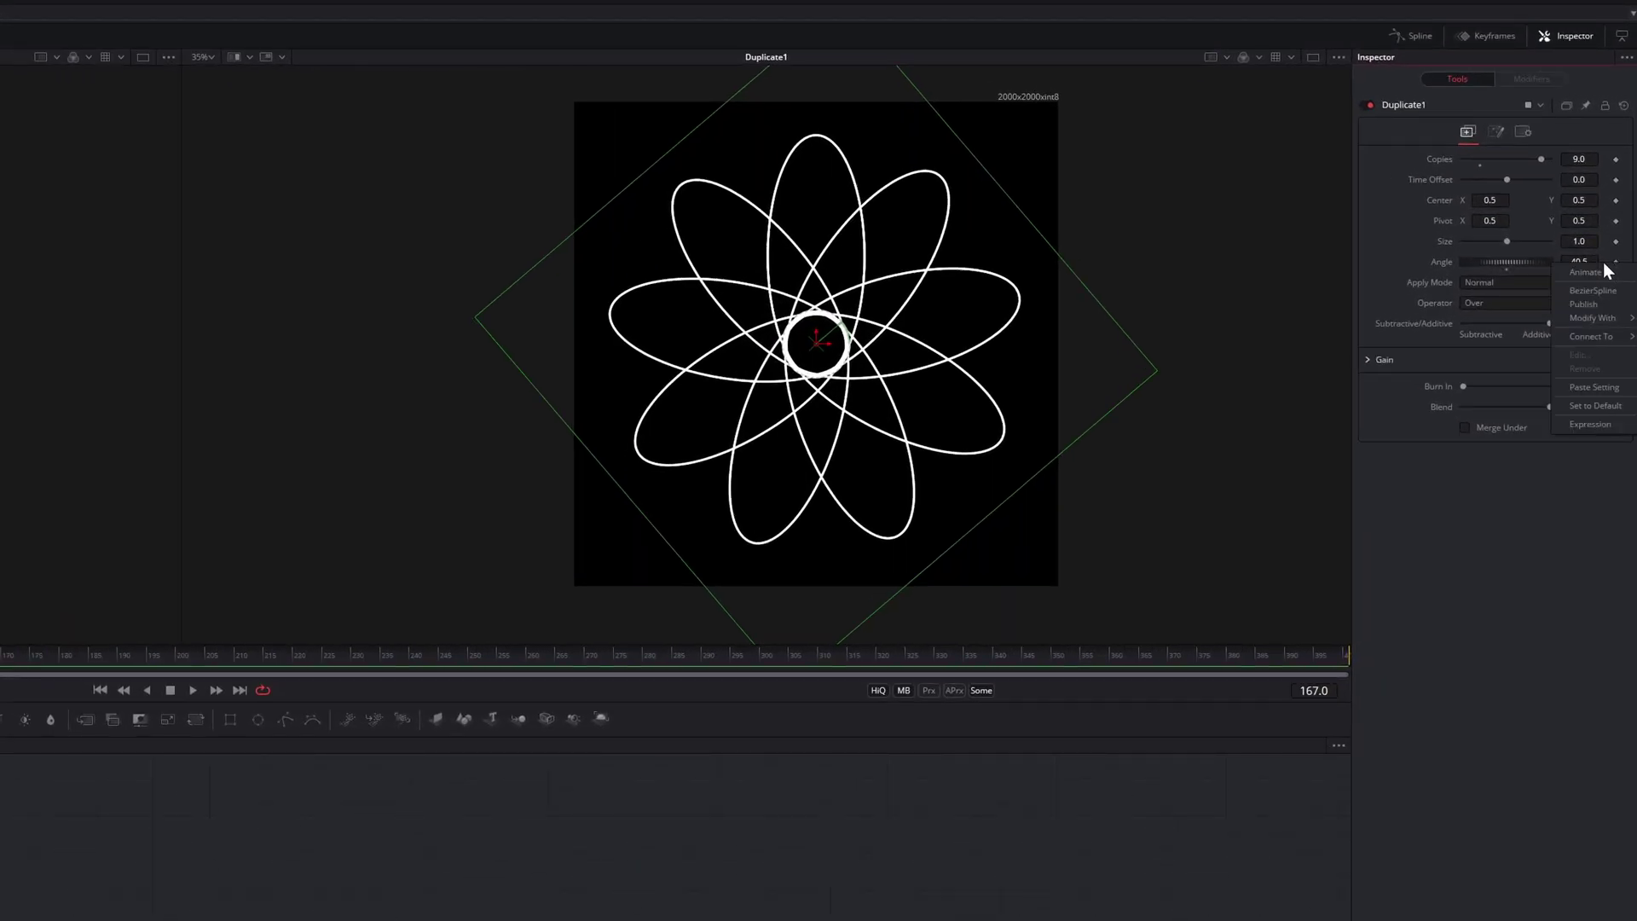
left_click(1578, 424)
left_click(1526, 283)
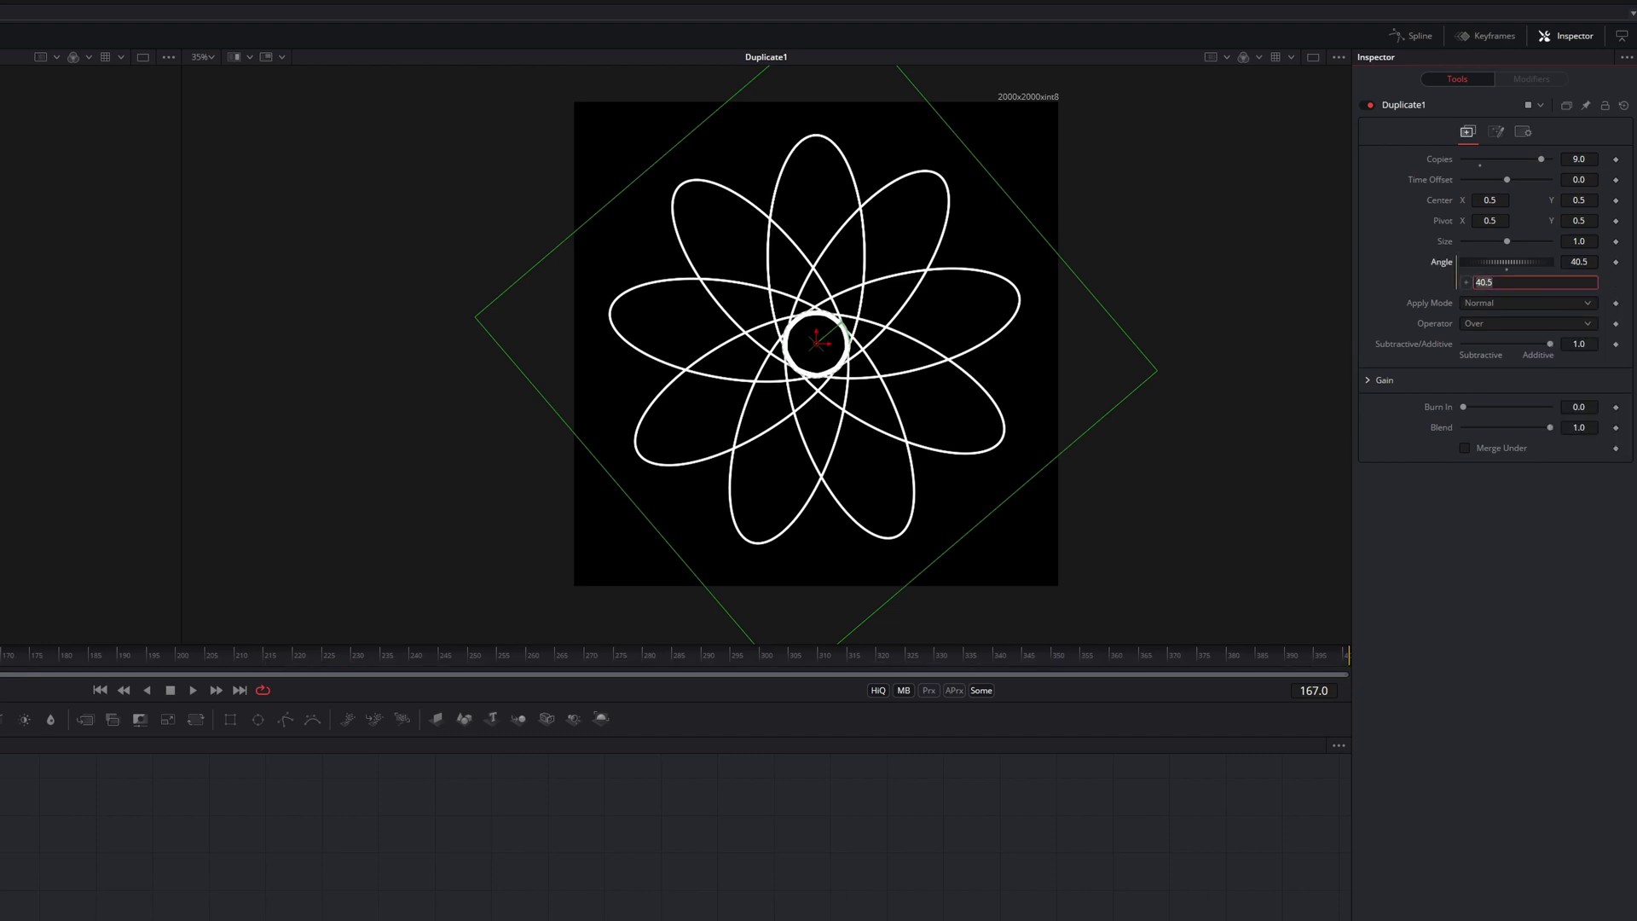
type("360/")
left_click_drag(1466, 282, 1578, 156)
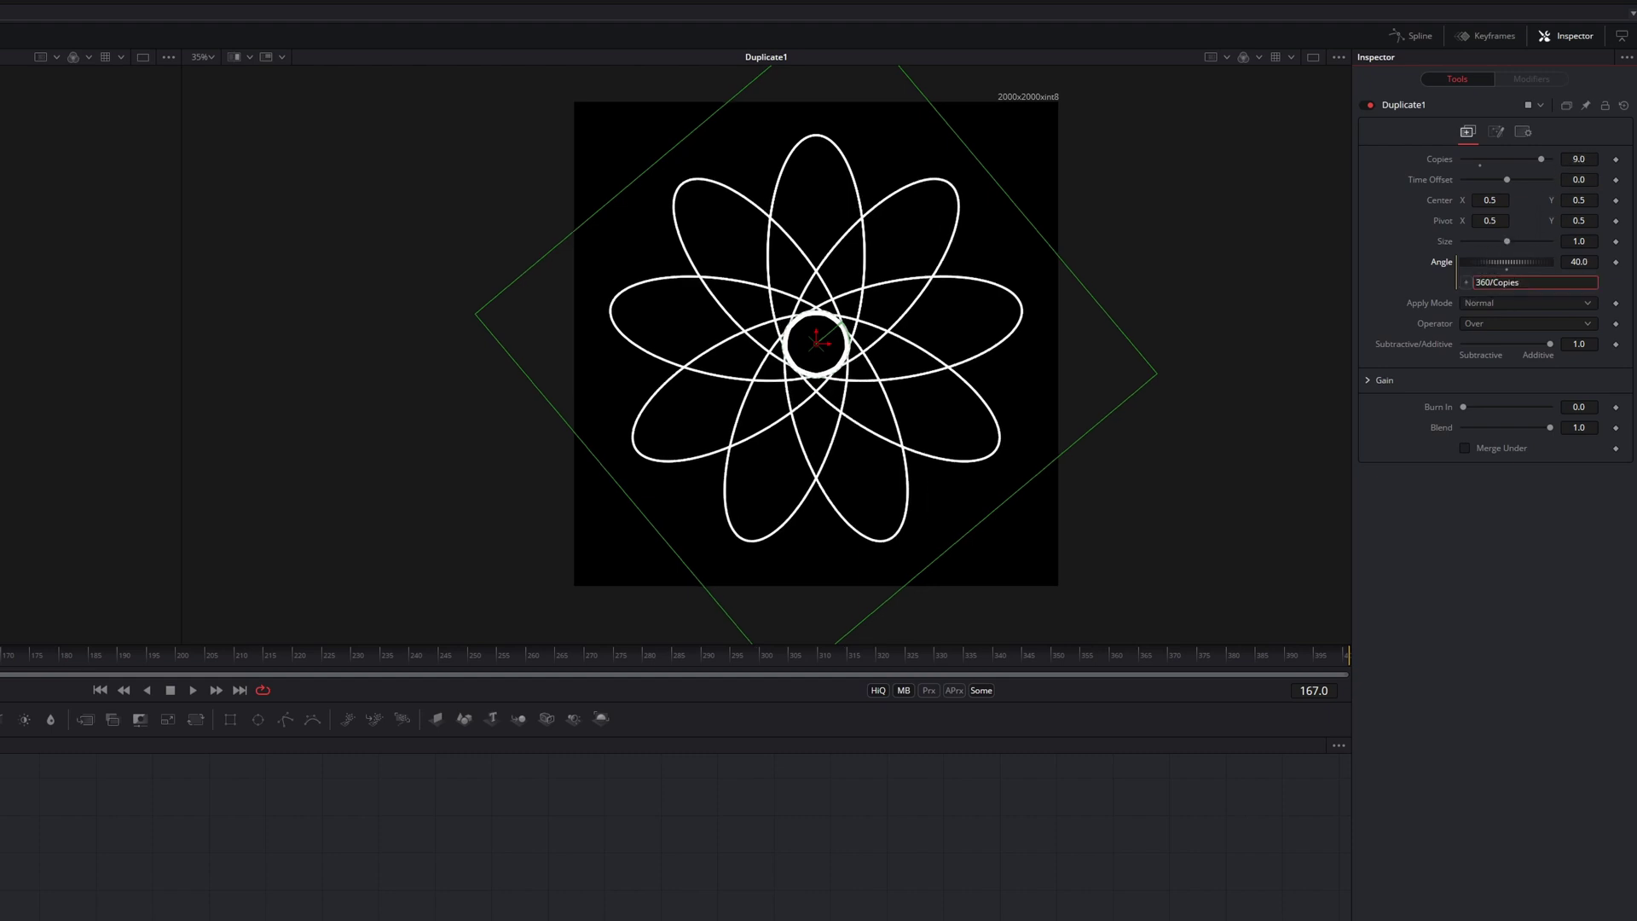
left_click(1530, 539)
Test fewer copies for even spacing, then set Copies back to 9
left_click_drag(1582, 157, 1513, 157)
left_click(1579, 159)
type("9")
key("Tab")
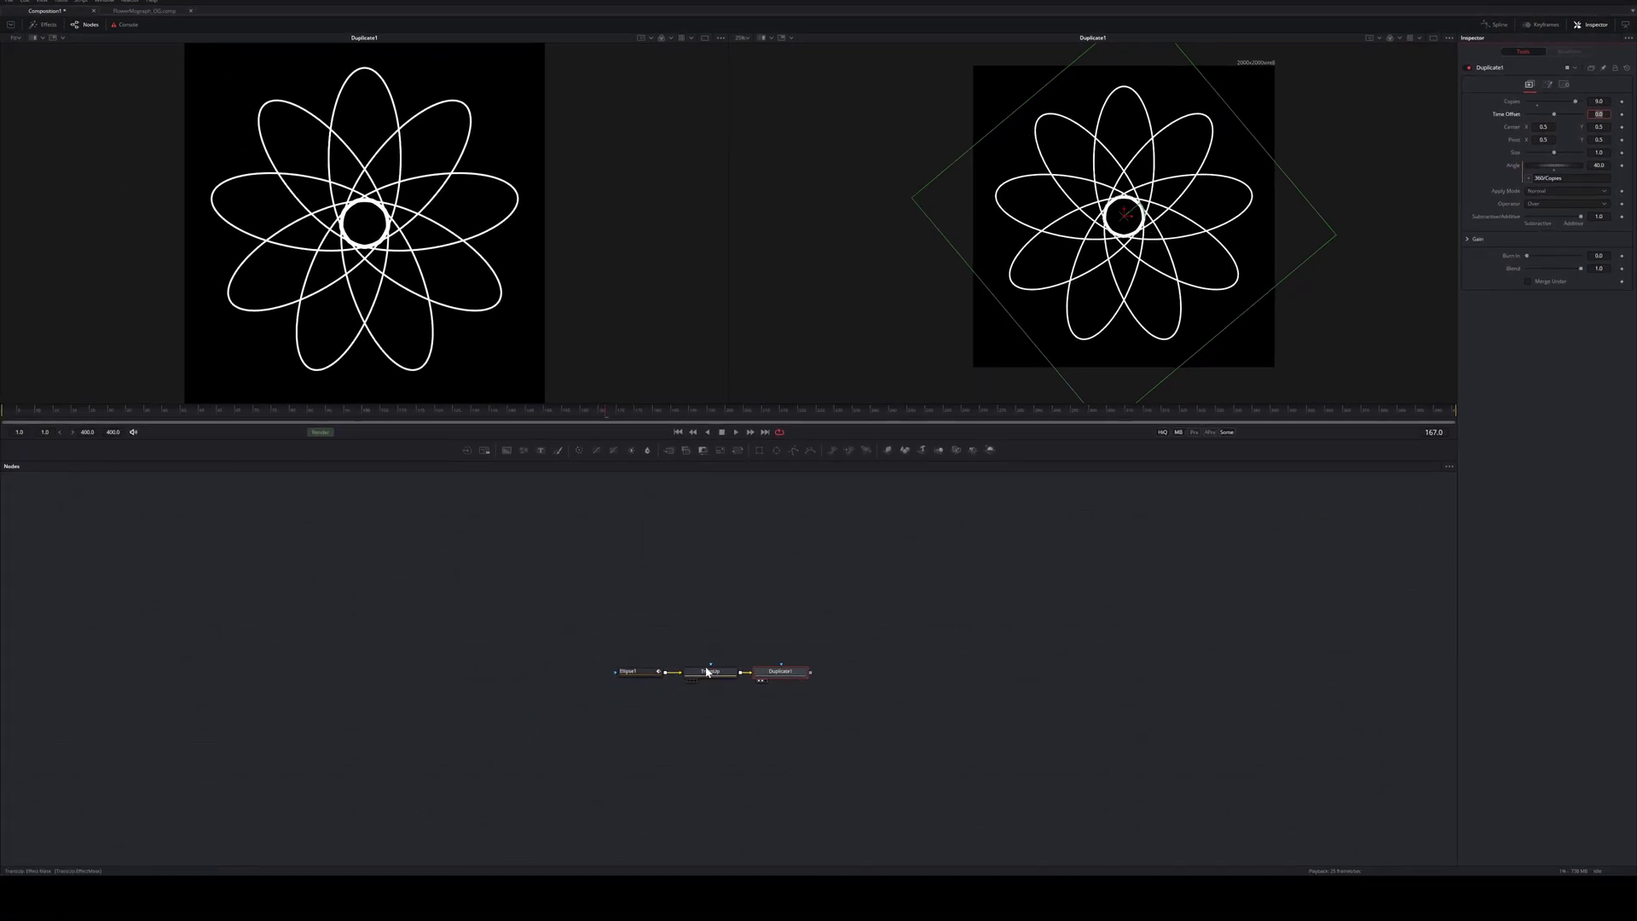
Nudge TransUp's centre slightly down, then play the nine-petal flower from the first frame
left_click(707, 674)
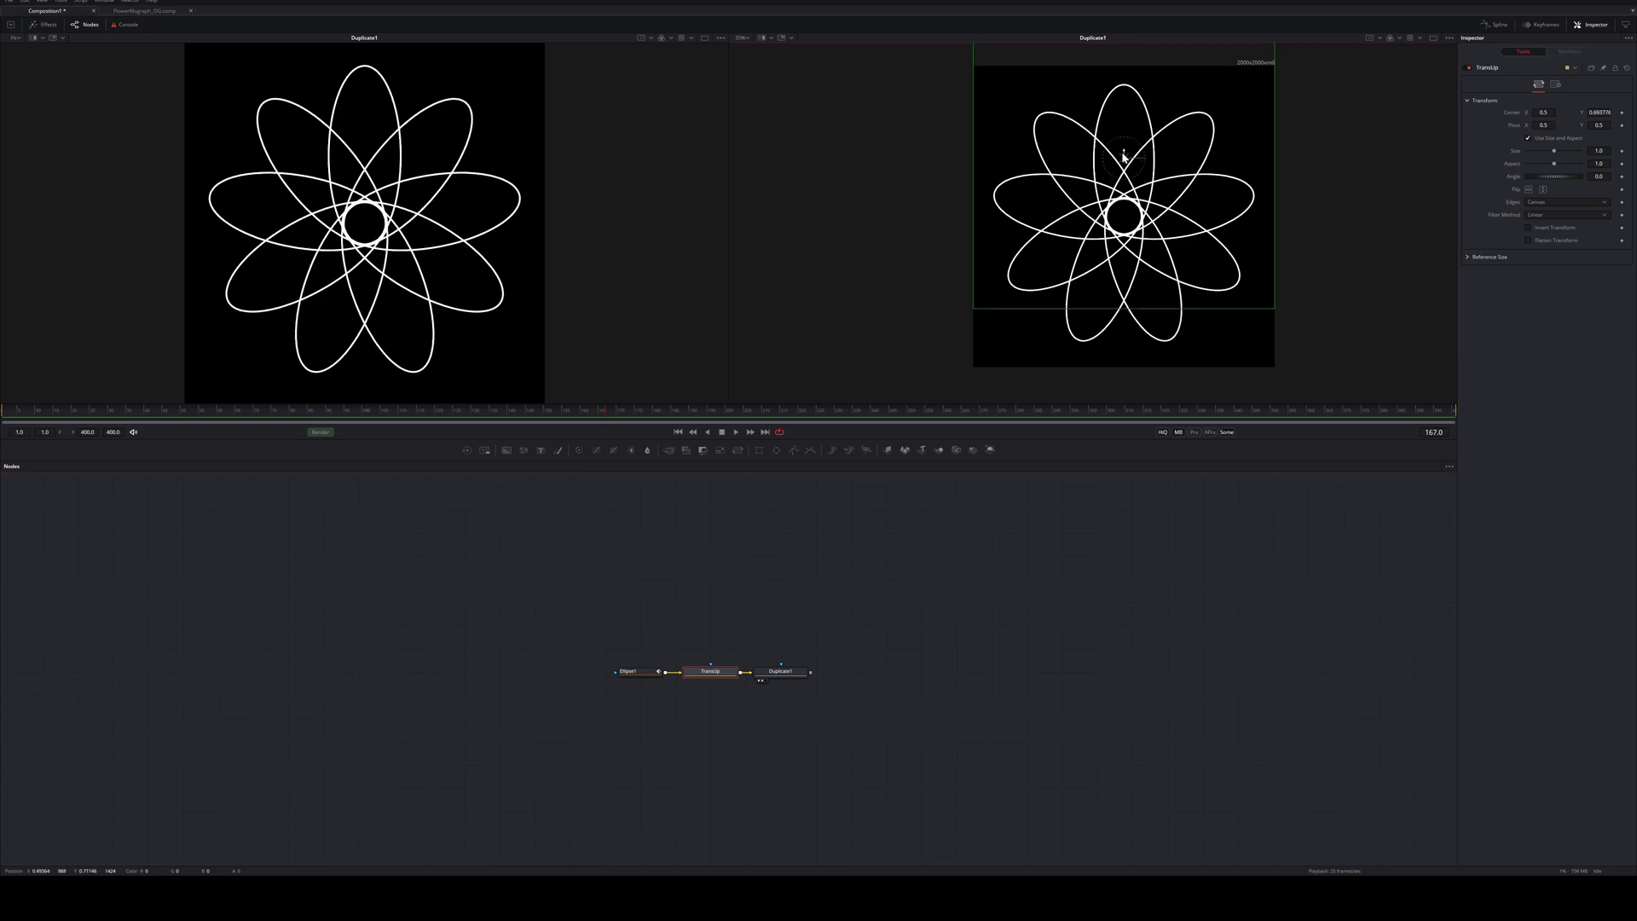
left_click_drag(1124, 154, 1124, 159)
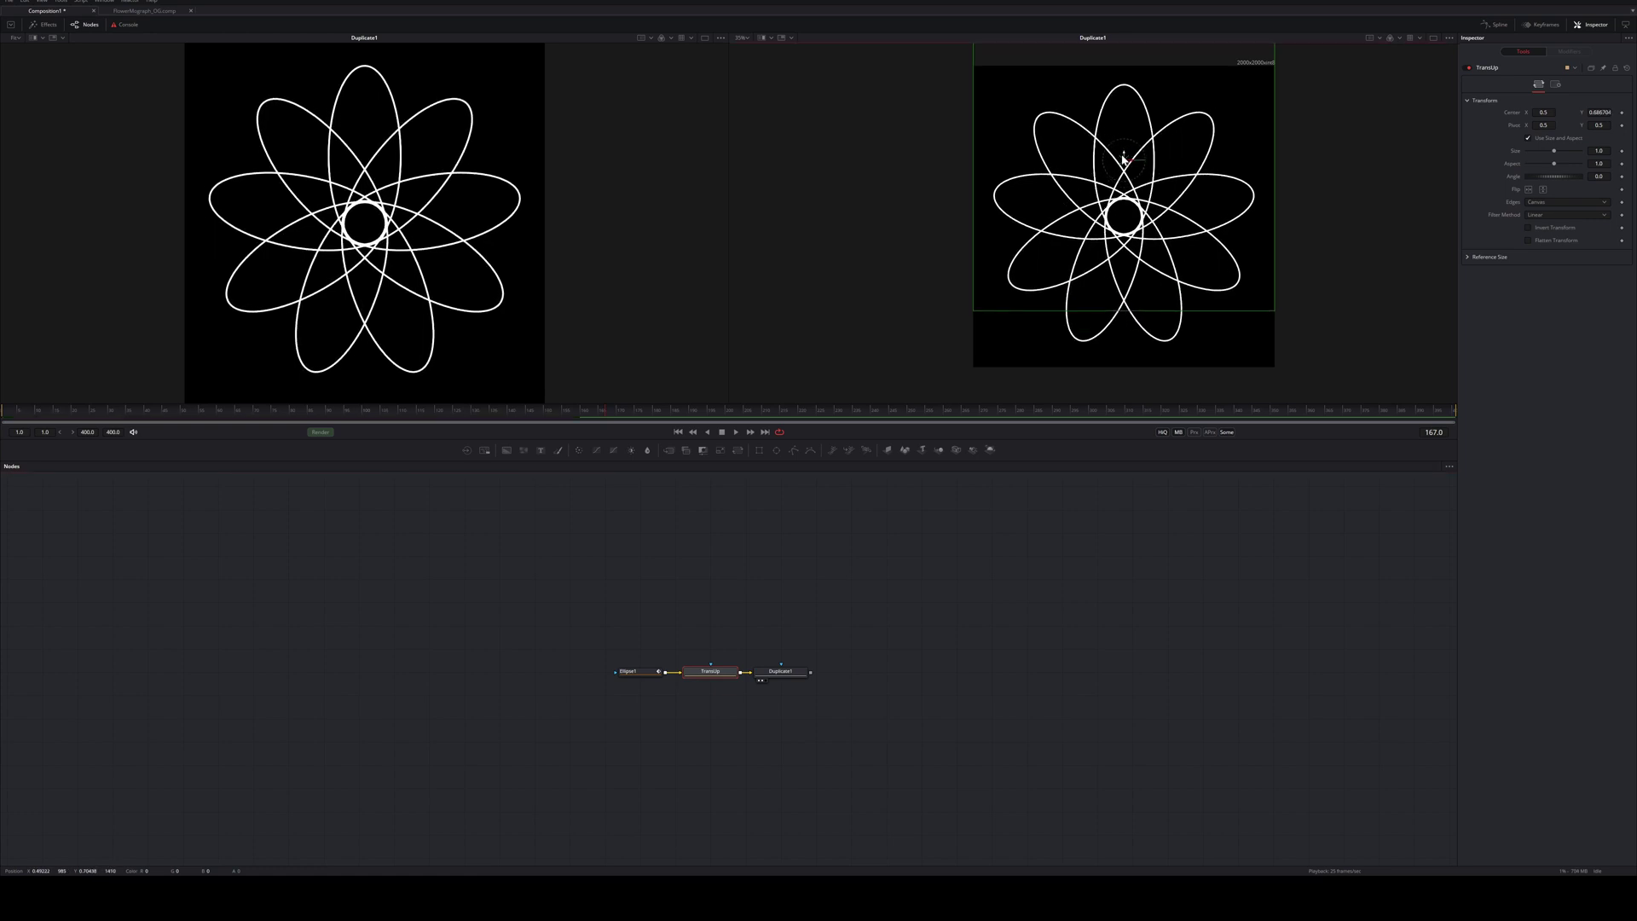
left_click(772, 673)
left_click(678, 432)
key("space")
left_click(723, 569)
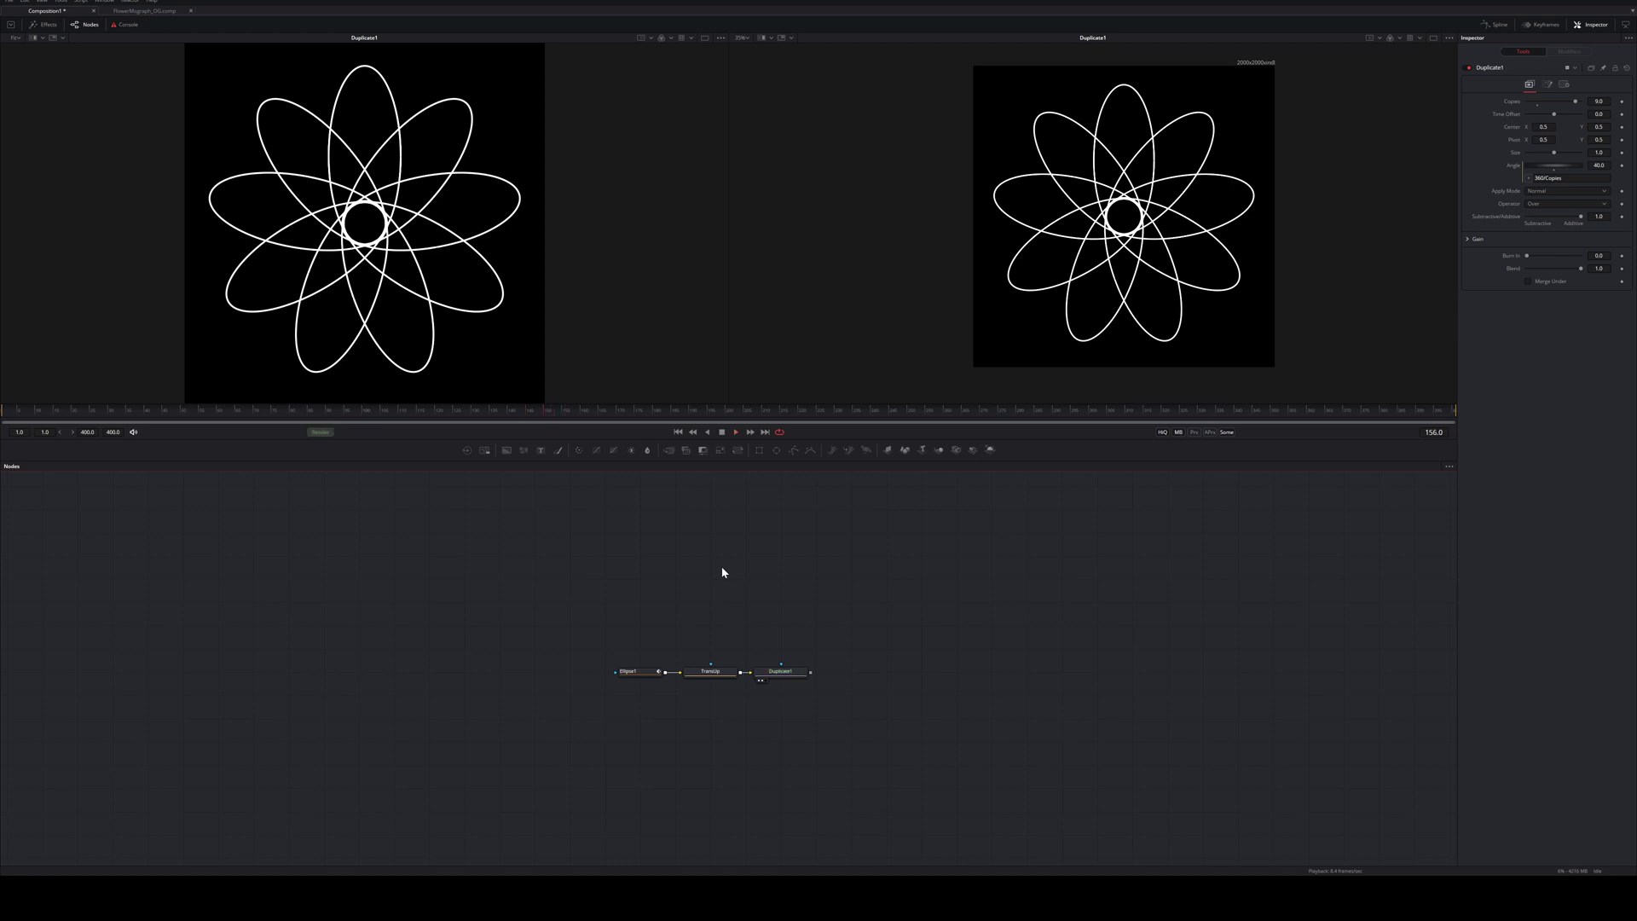
left_click(679, 432)
left_click(779, 675)
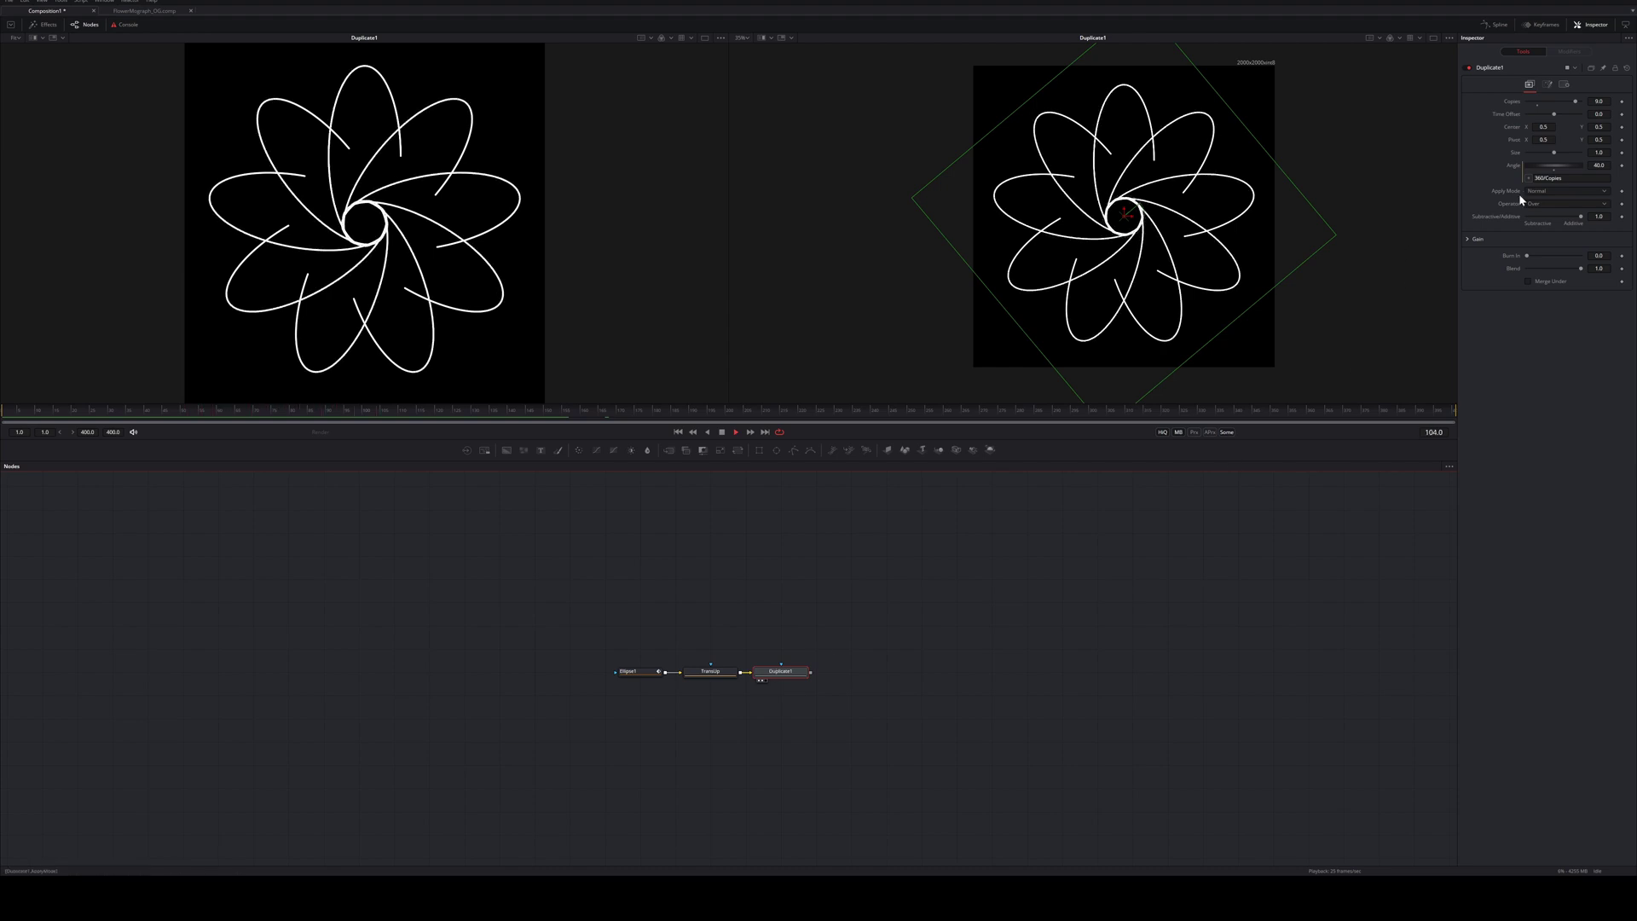
Add a custom control named RotMul to Duplicate1, placed on its Controls page
right_click(789, 678)
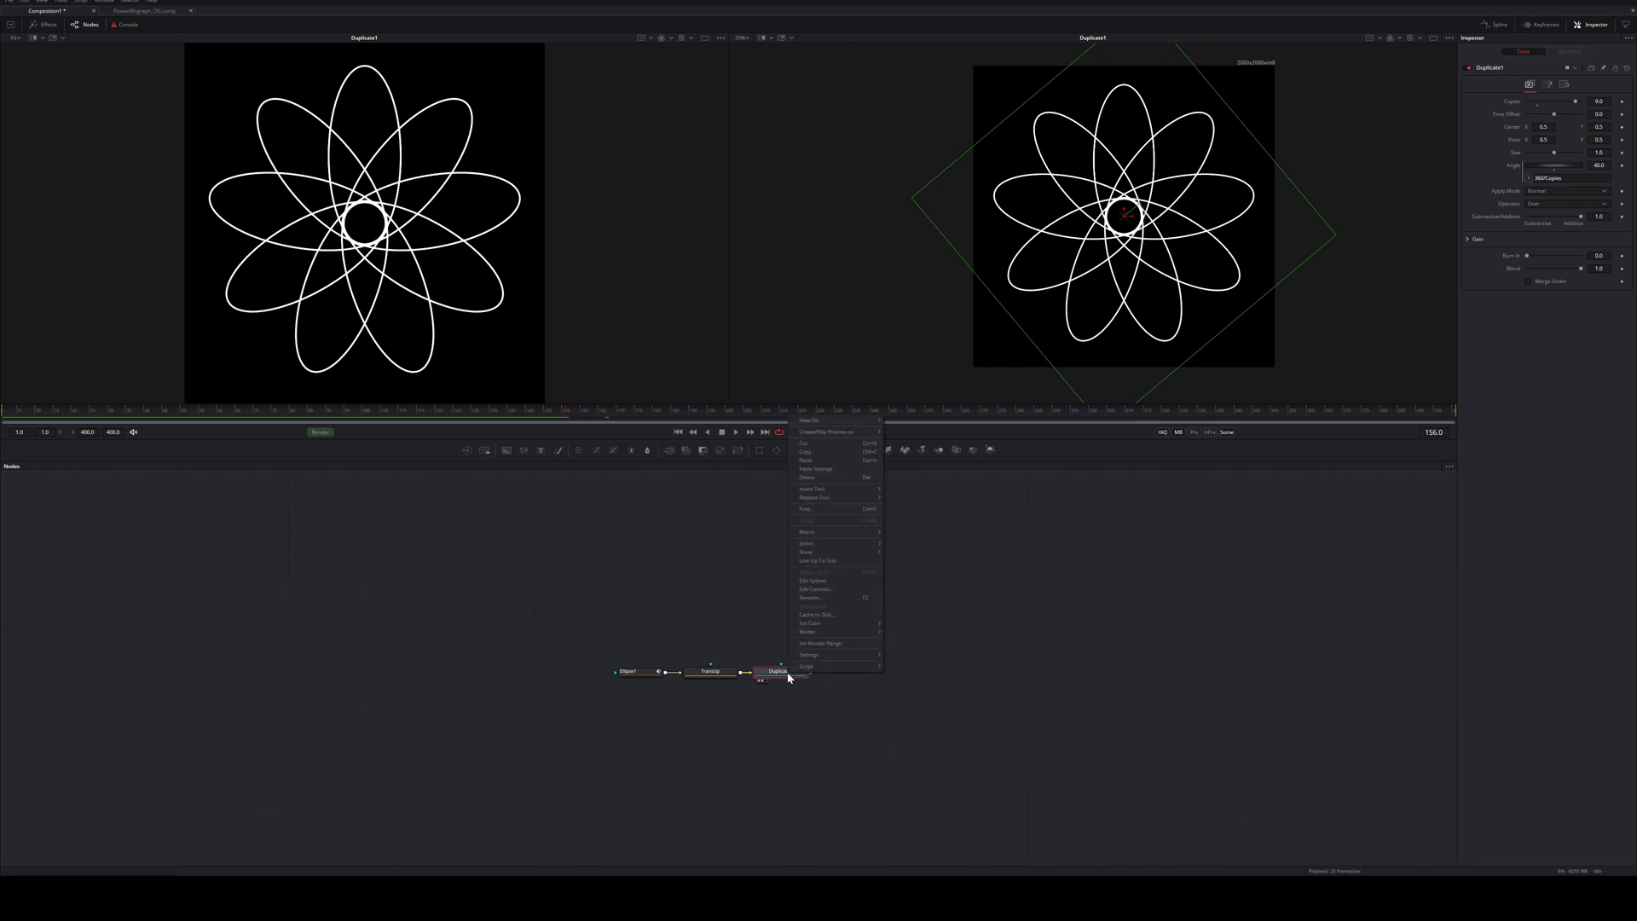
left_click(834, 590)
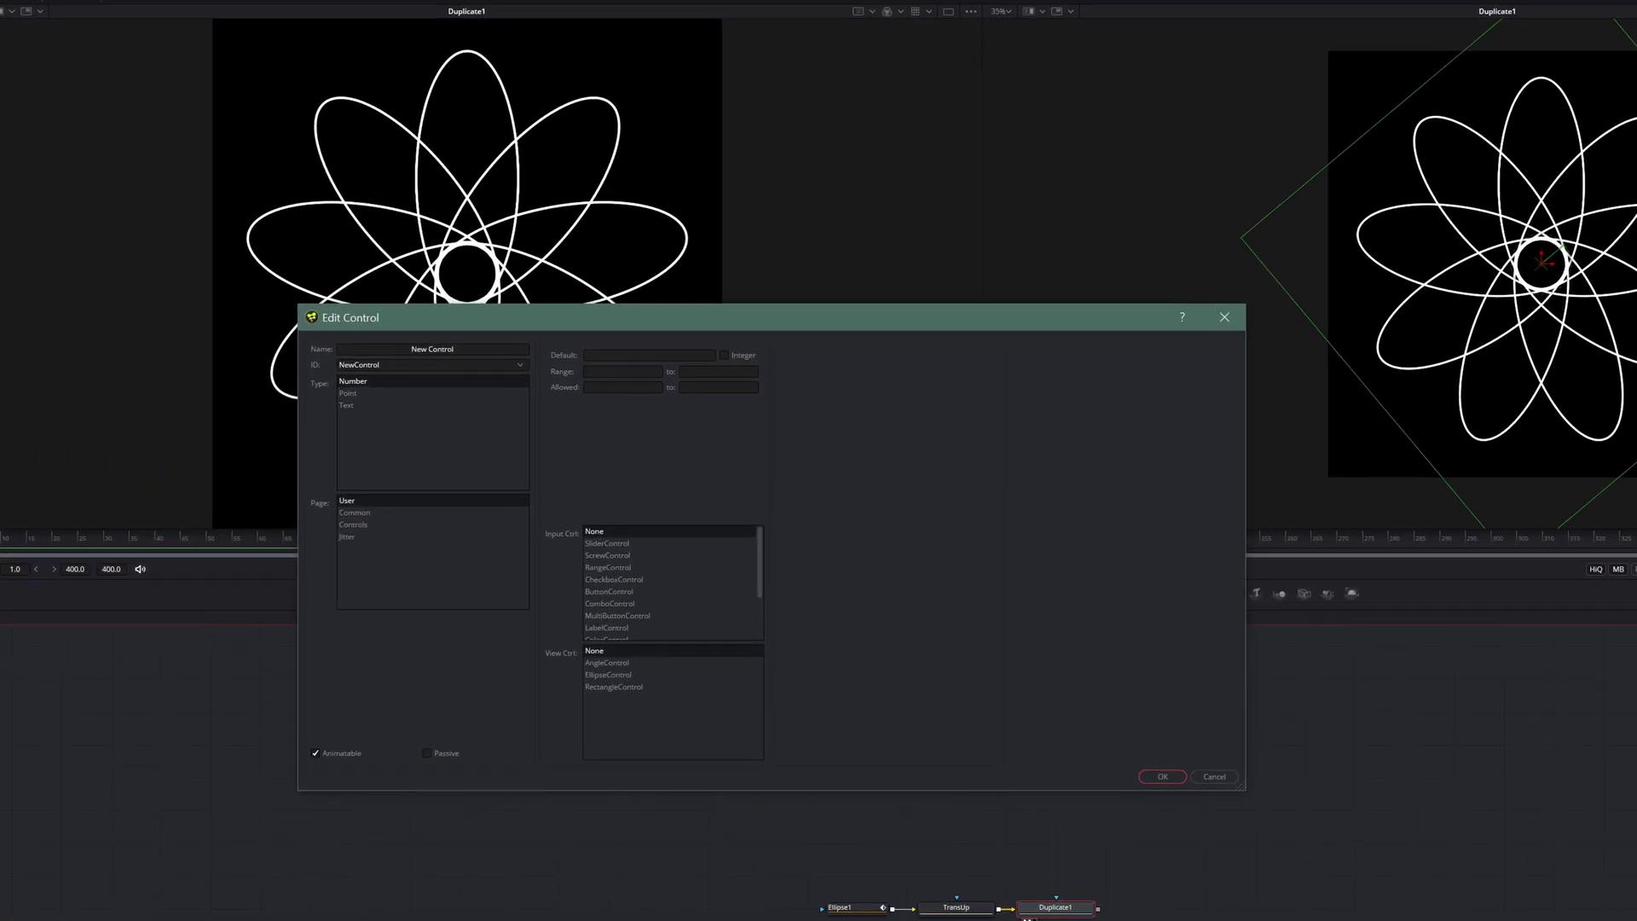
left_click_drag(457, 349, 410, 349)
type("RotMul")
key("Tab")
left_click(369, 525)
Make RotMul a slider with default 1, range 0–1, centre 0.5 and step 0.05
left_click(713, 354)
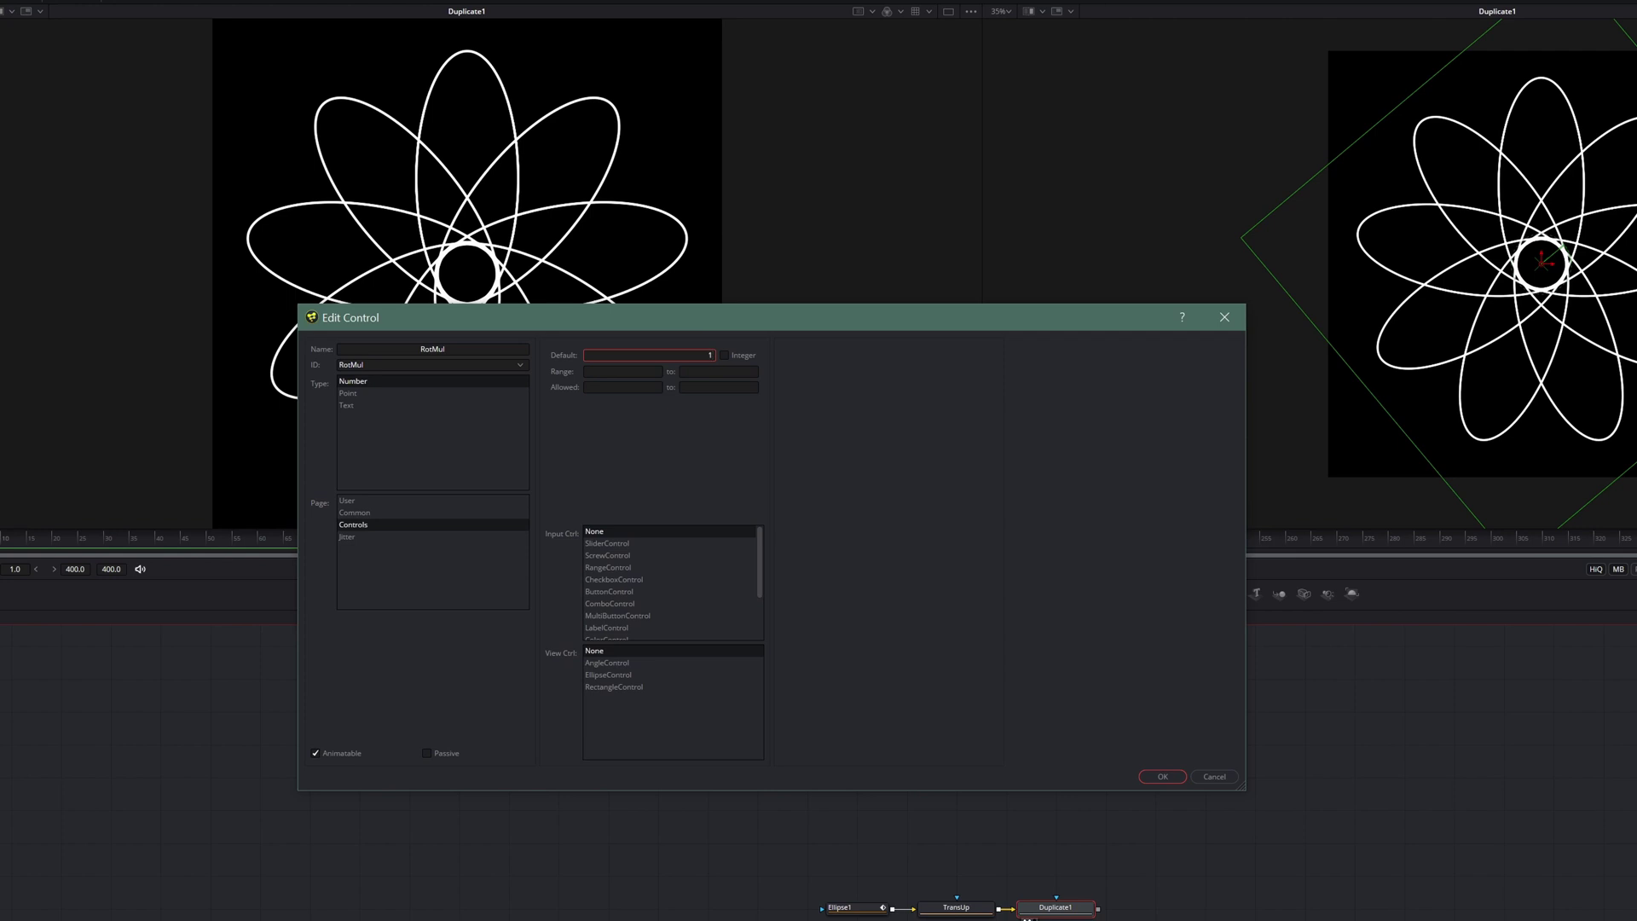
key("Tab")
key("Tab")
left_click(628, 544)
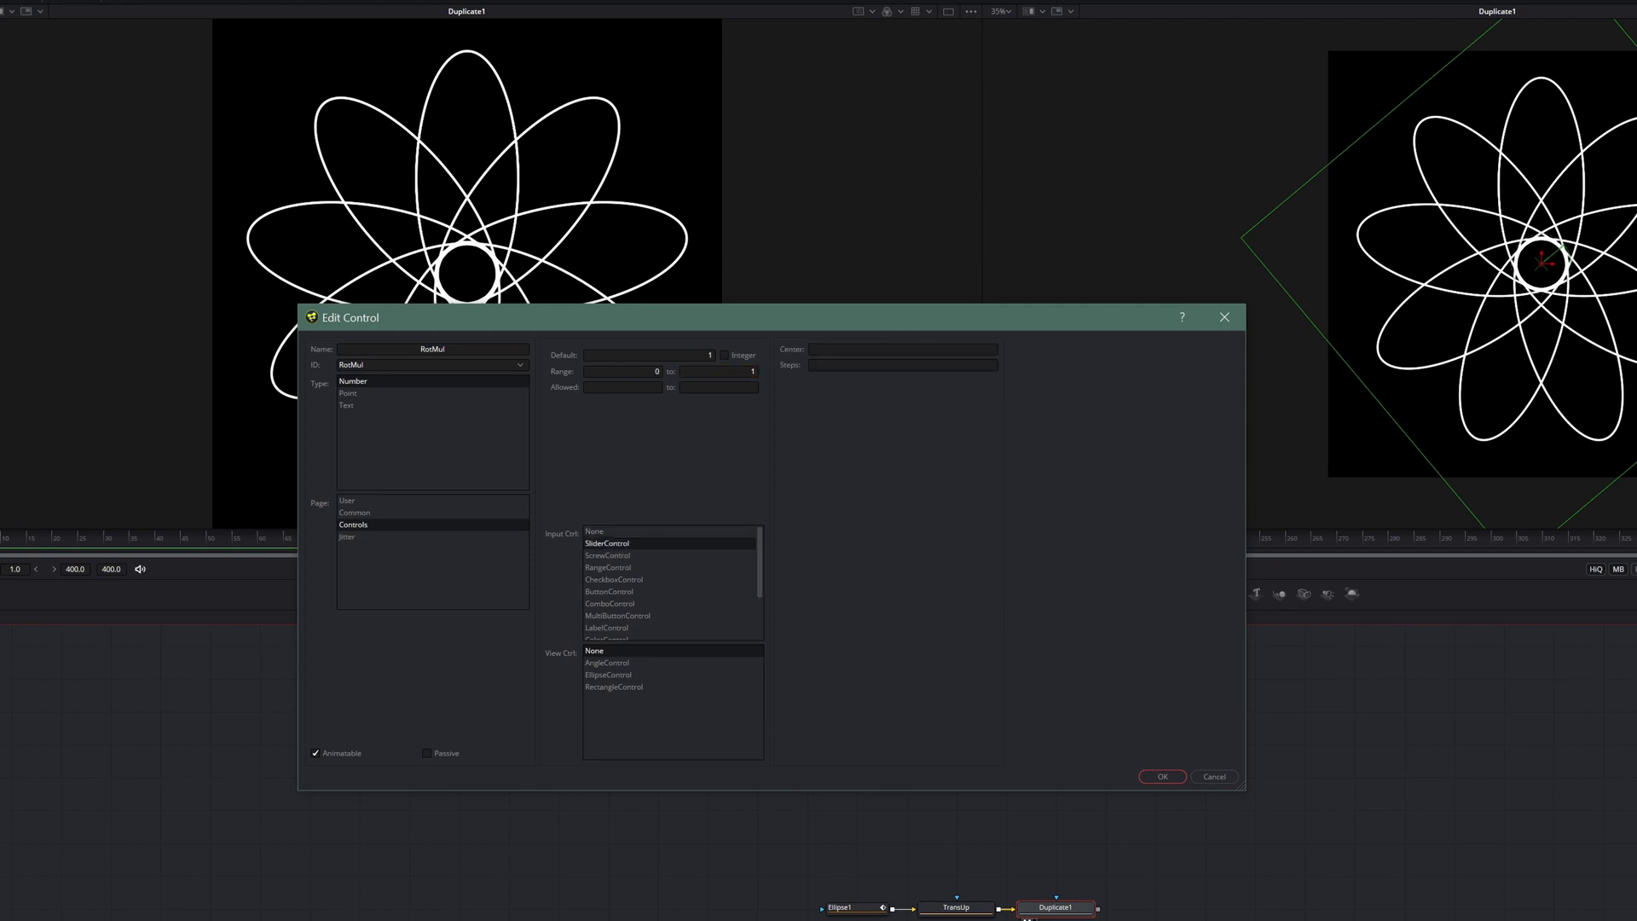
left_click(993, 349)
left_click(993, 365)
type("0.05")
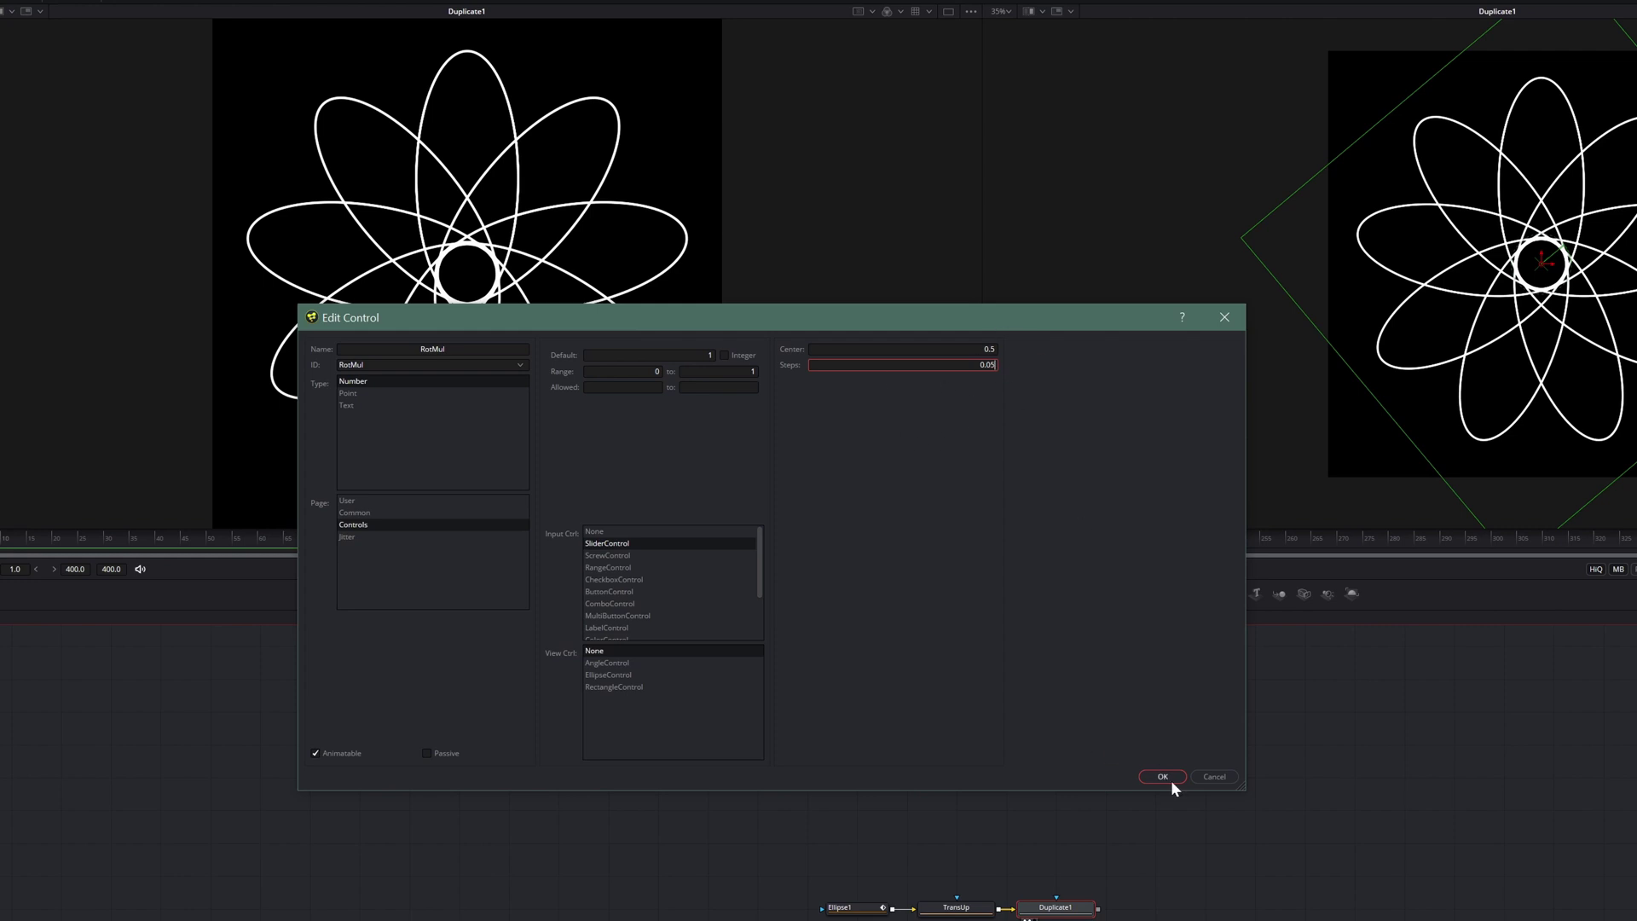
left_click(1163, 777)
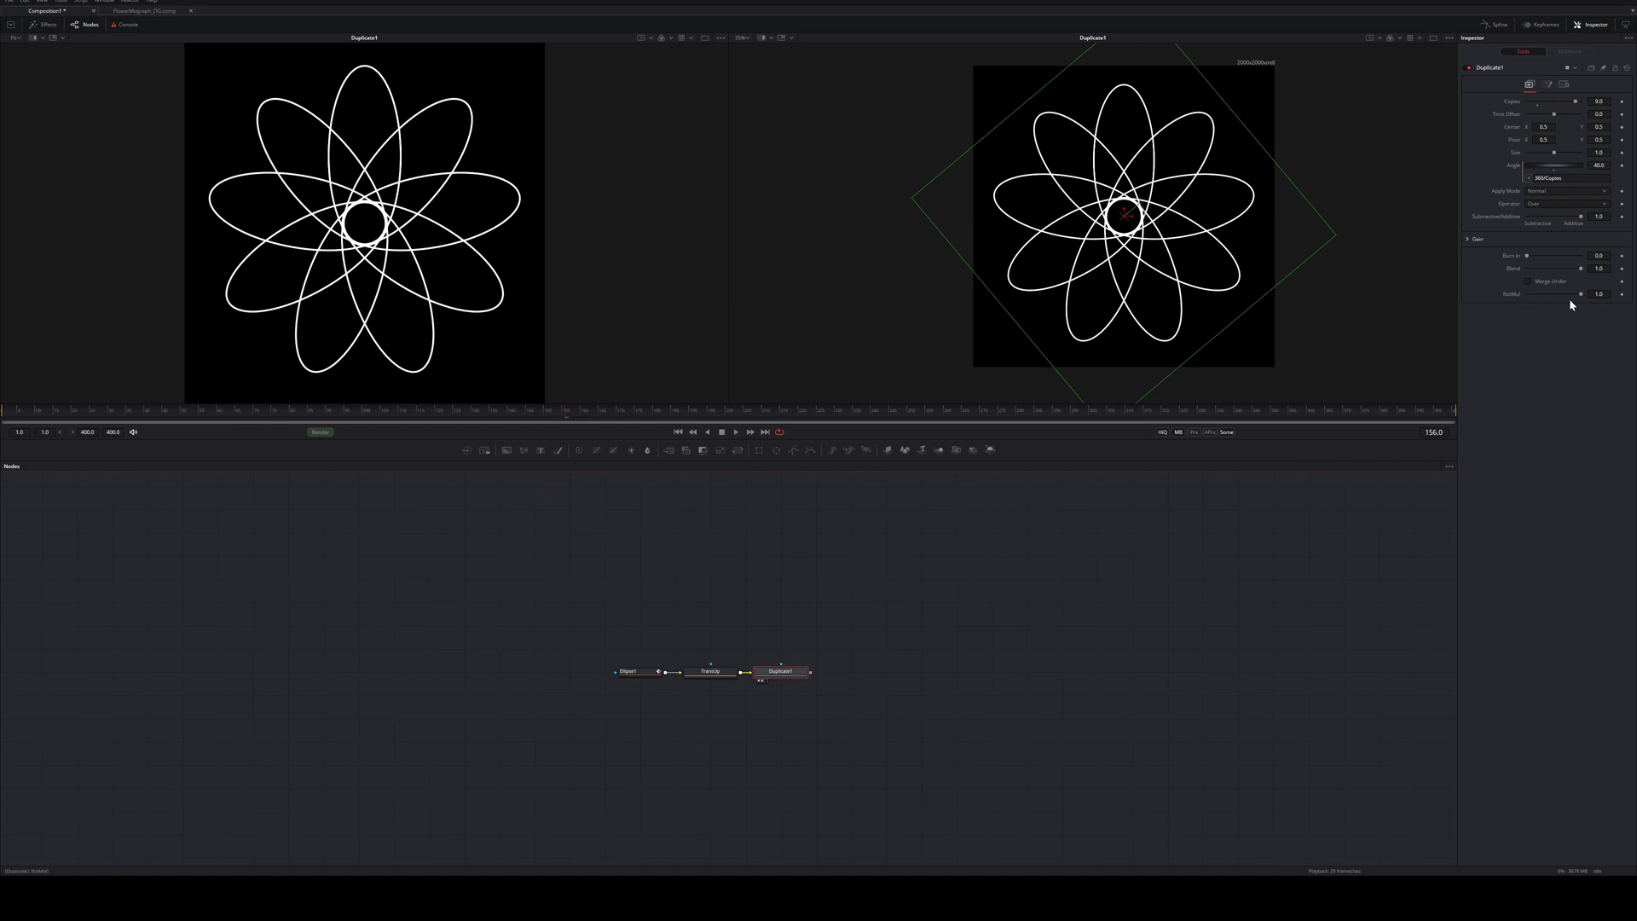
Check that RotMul scales the petal rotation, then keyframe RotMul at 0 on the first frame
left_click_drag(1580, 295, 1550, 303)
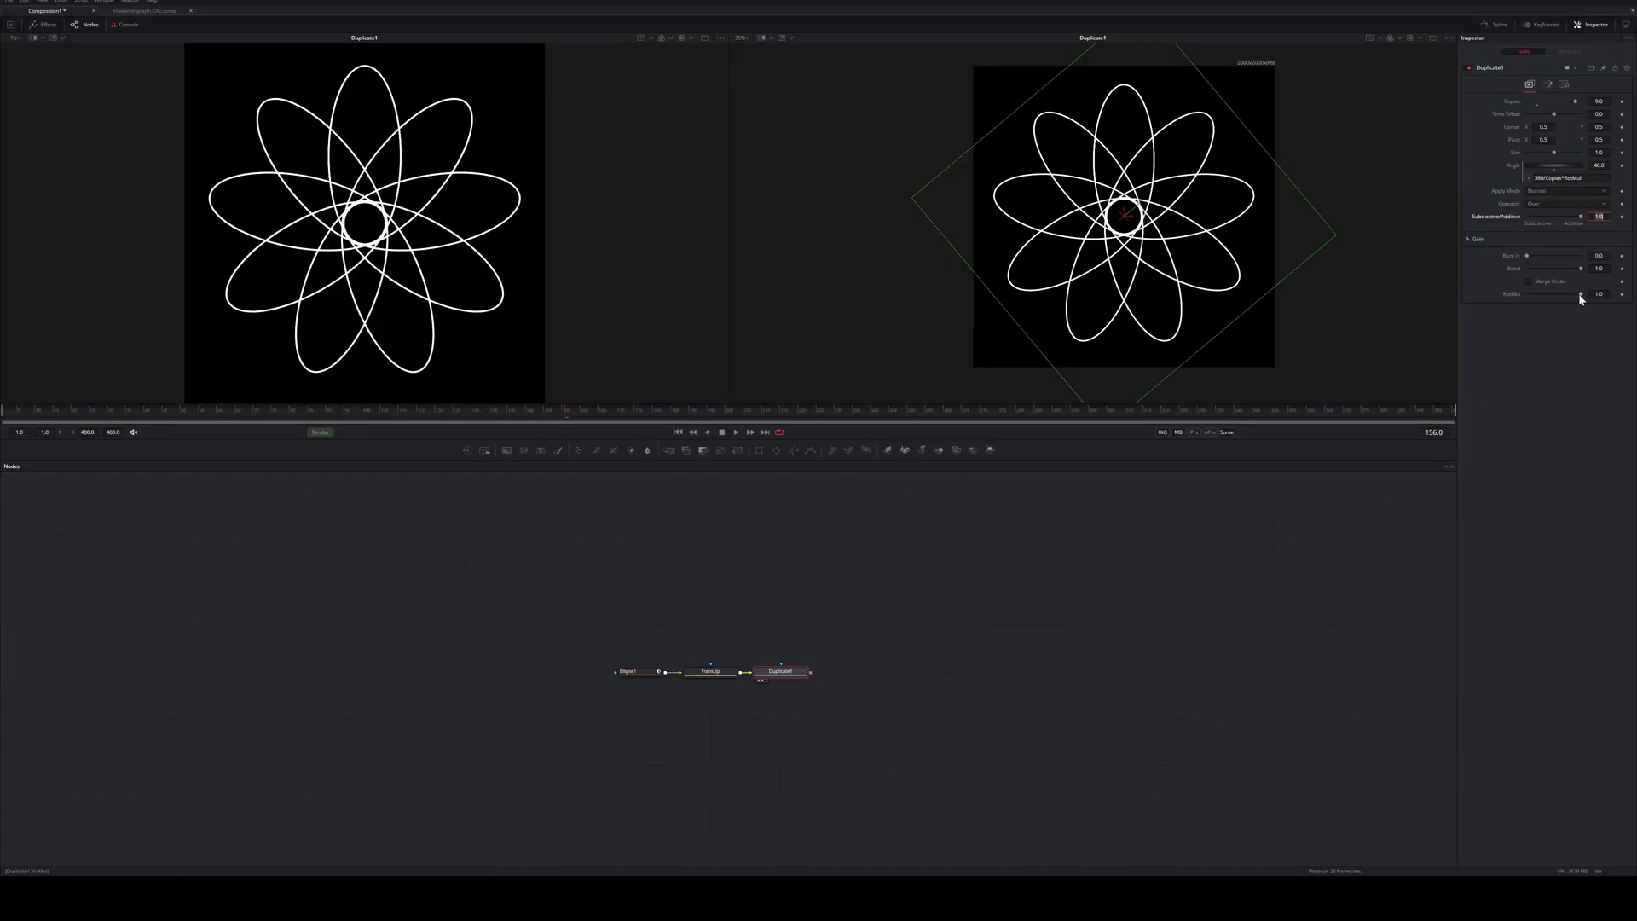
mouse_move(1579, 293)
left_mouse_down()
mouse_move(1545, 290)
mouse_move(1583, 293)
left_mouse_up()
left_click(678, 432)
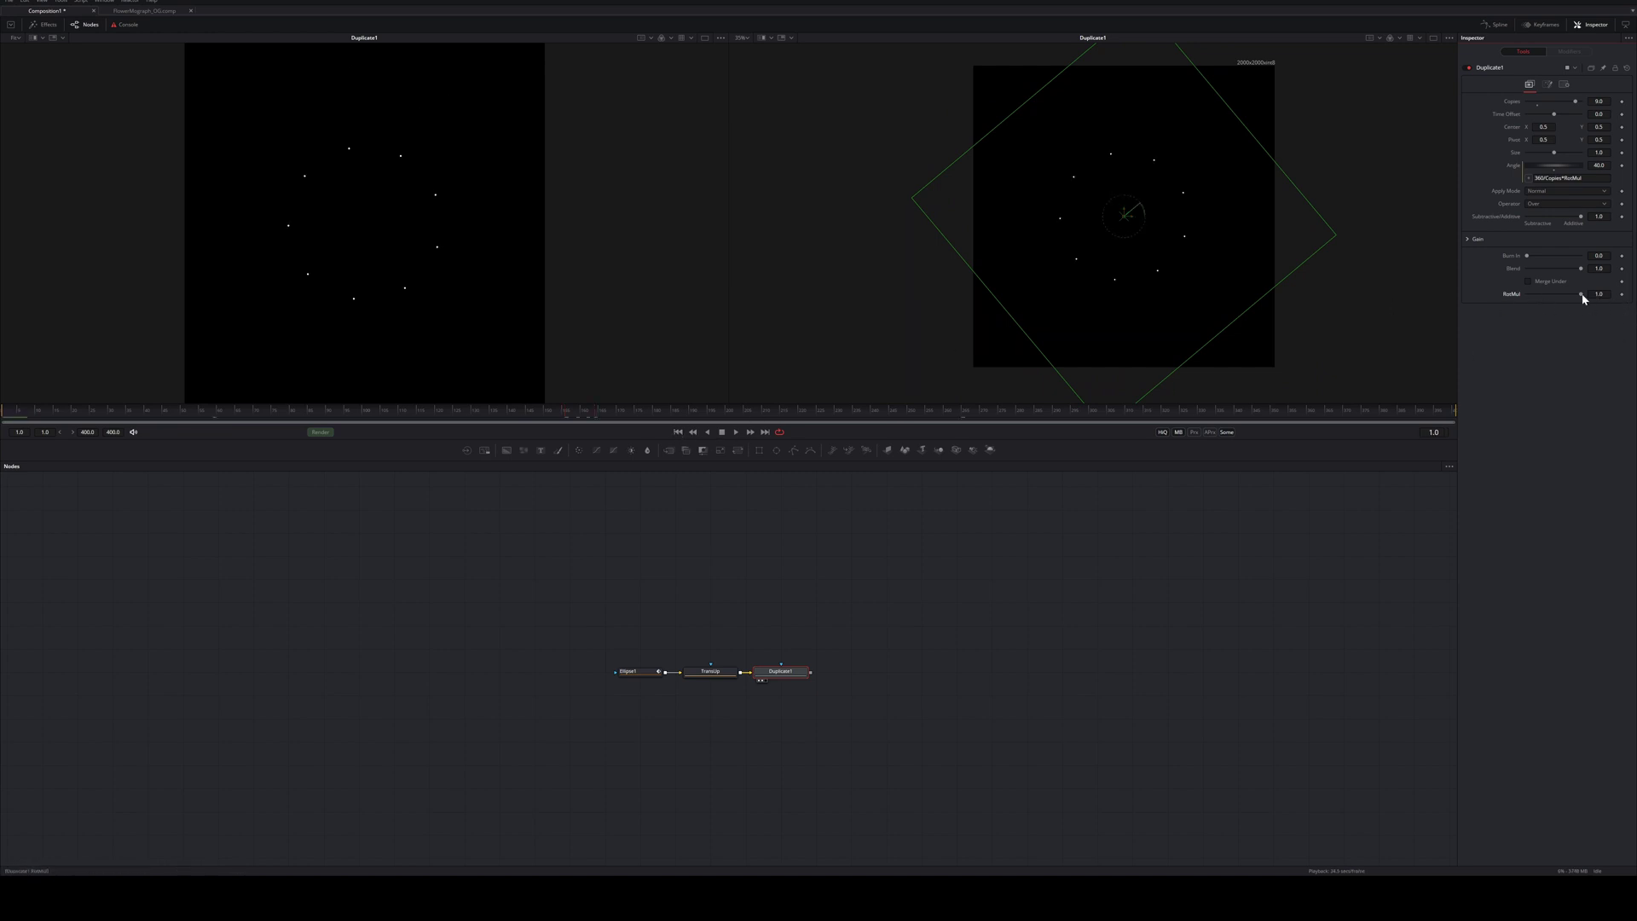
left_click_drag(1582, 296, 1473, 293)
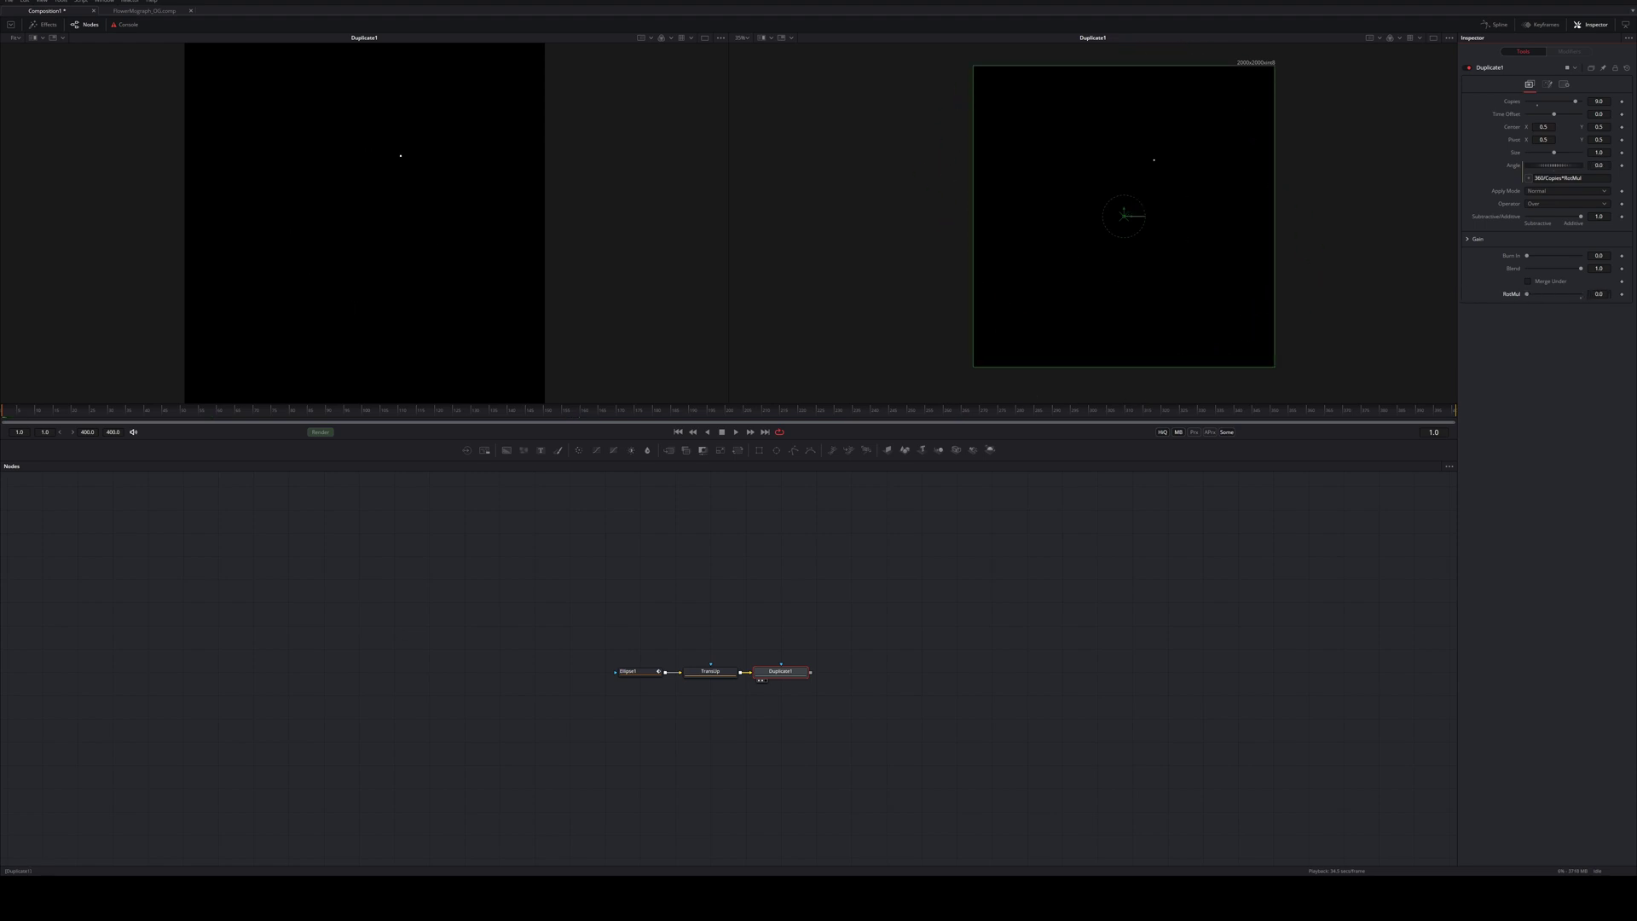
left_click(1622, 294)
Set RotMul to 1 at a later frame and play the petals fanning out
left_click_drag(109, 413, 974, 427)
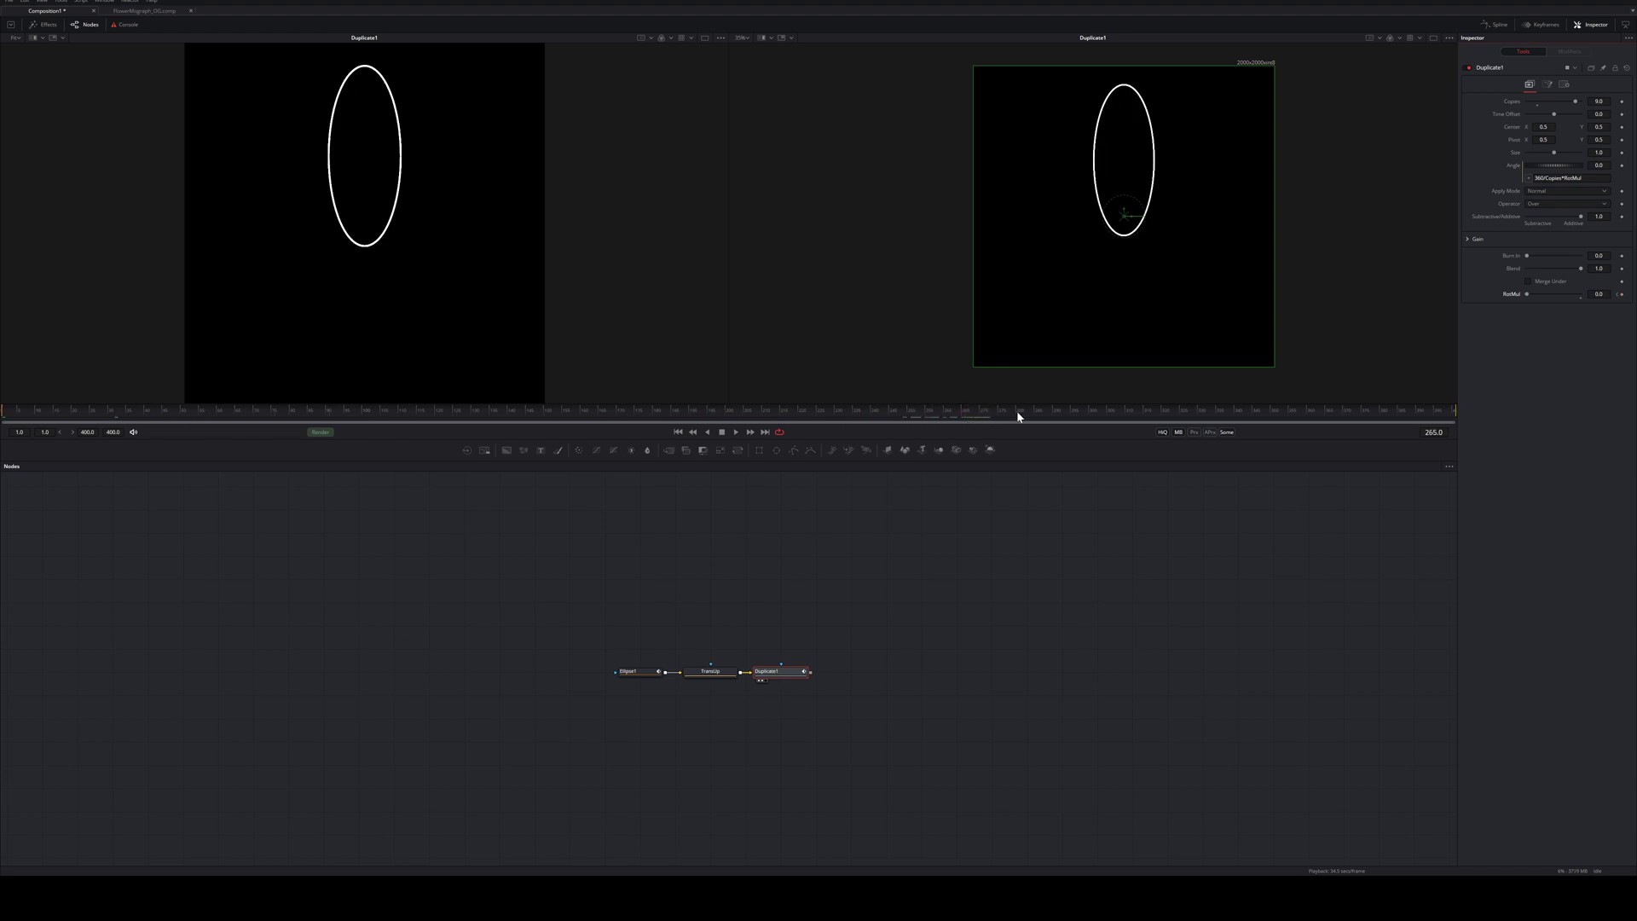
left_click_drag(1529, 295, 1597, 299)
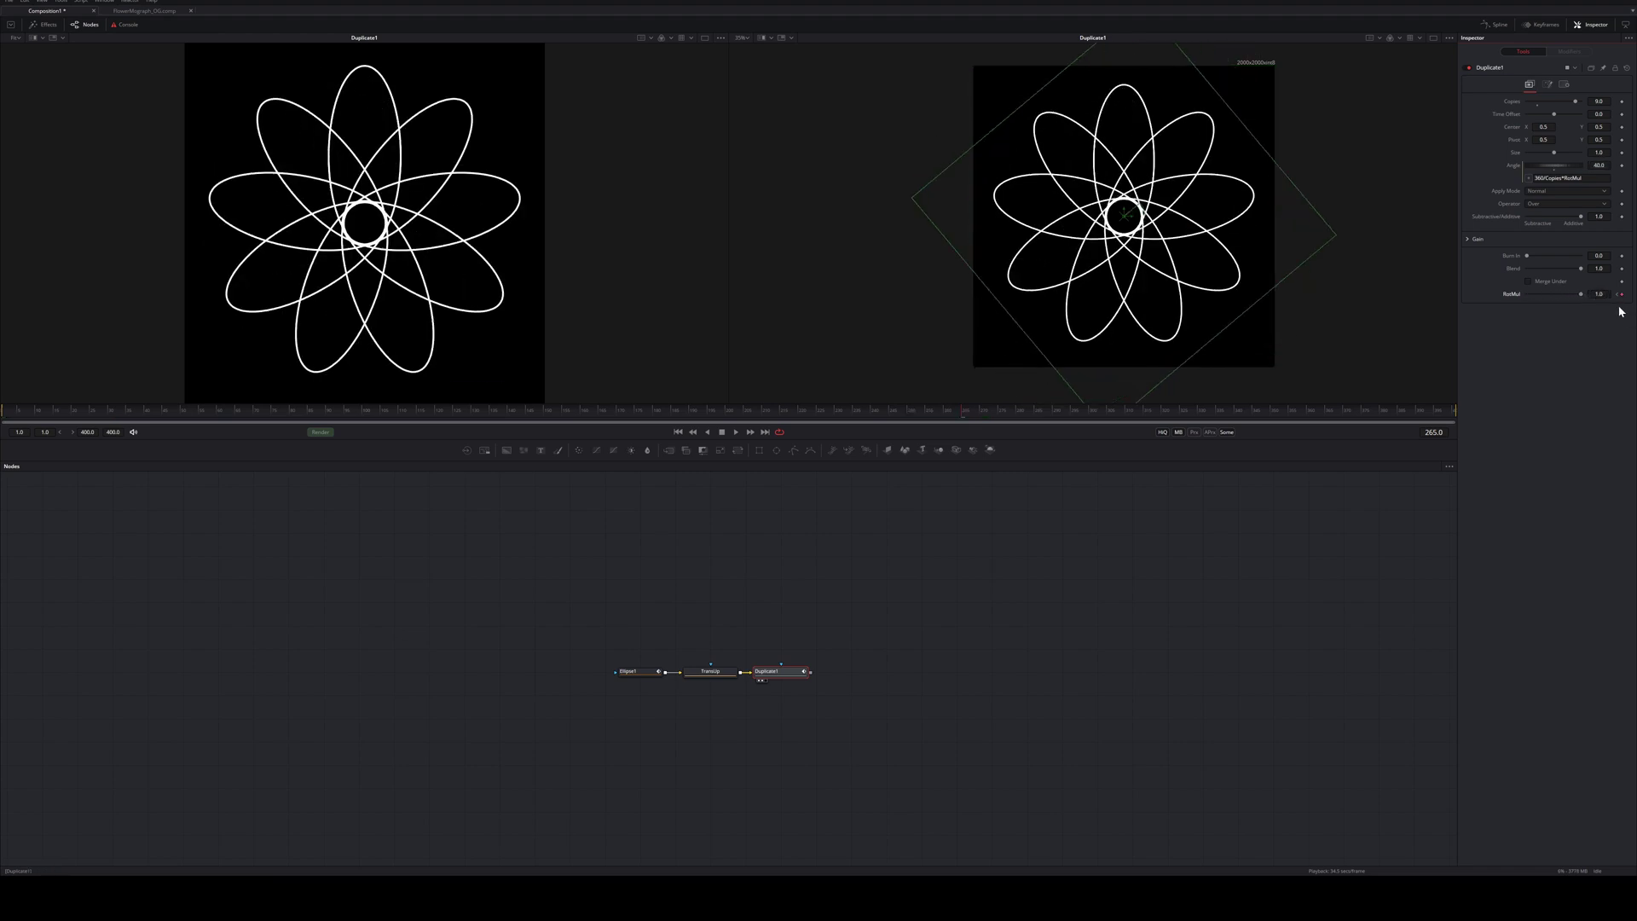
key("space")
Rename Duplicate1 to DuBase and Ellipse1 to Base
key("F2")
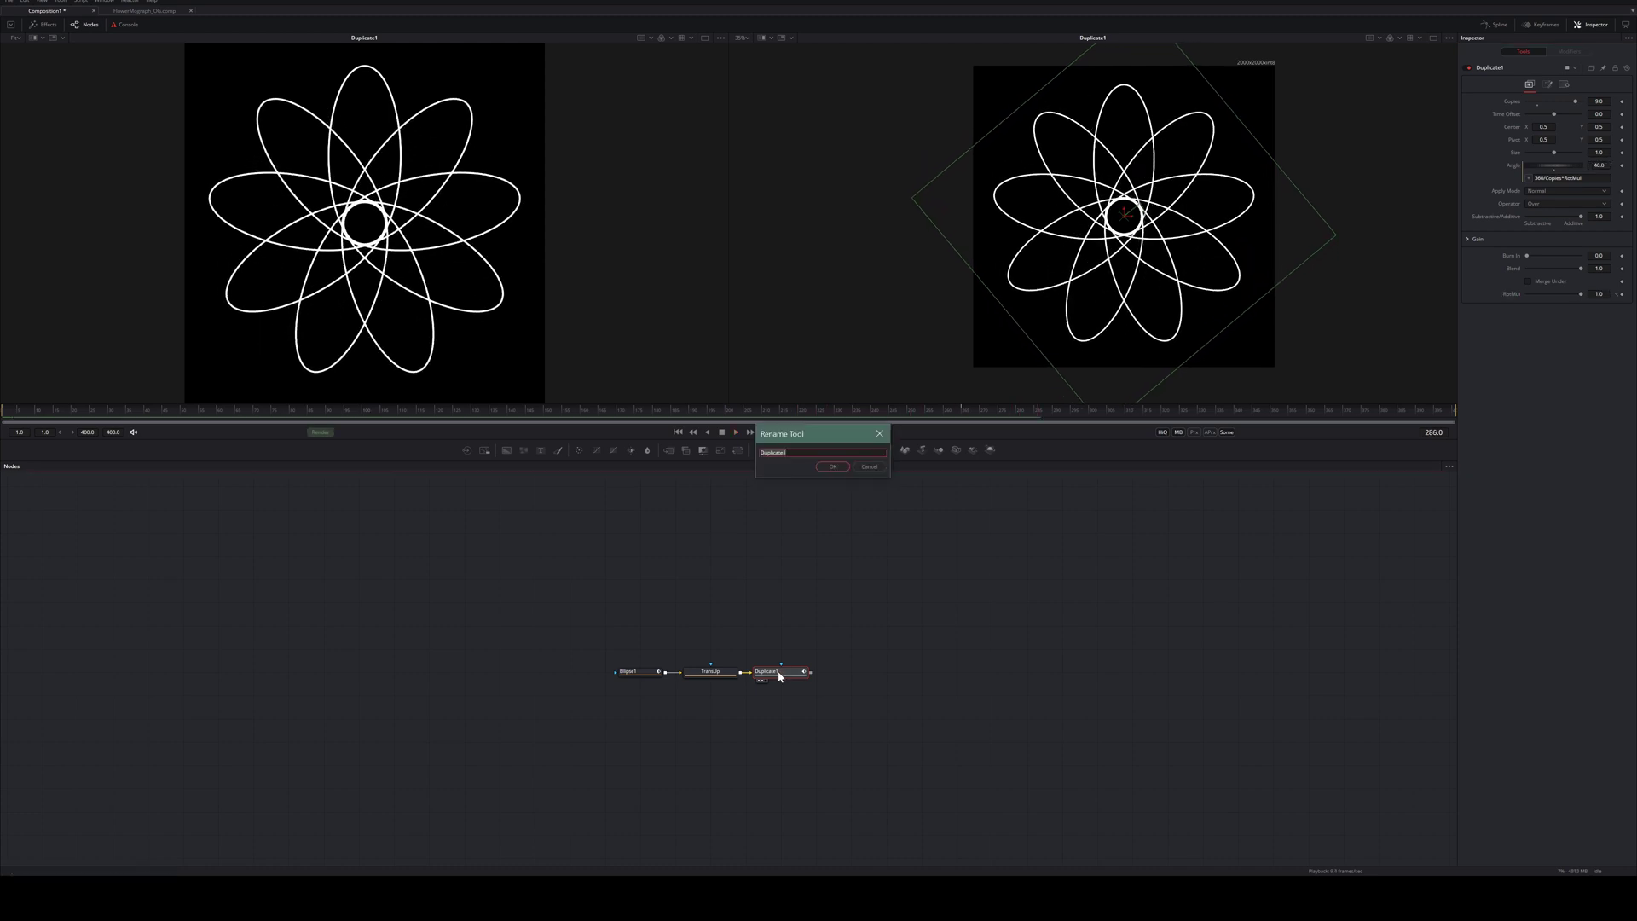
type("DuBase")
key("Return")
left_click(631, 672)
key("F2")
type("Base")
key("Return")
Keyframe DuBase's Time Offset at -80 on an early frame
left_click(775, 677)
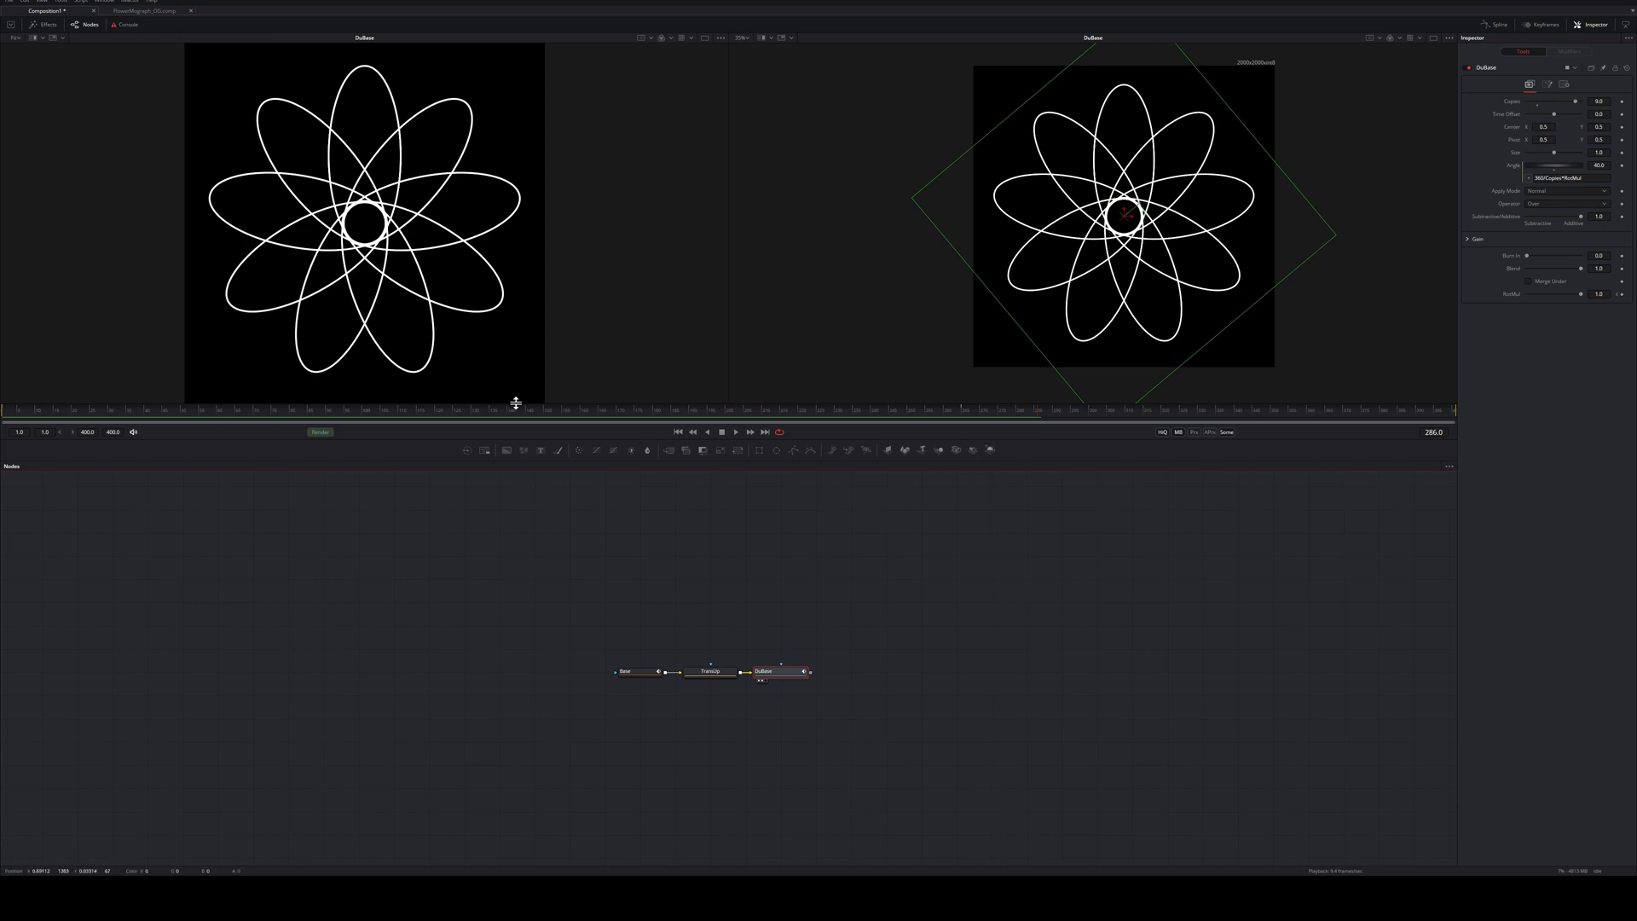
left_click_drag(540, 423, 309, 421)
left_click_drag(642, 421, 398, 428)
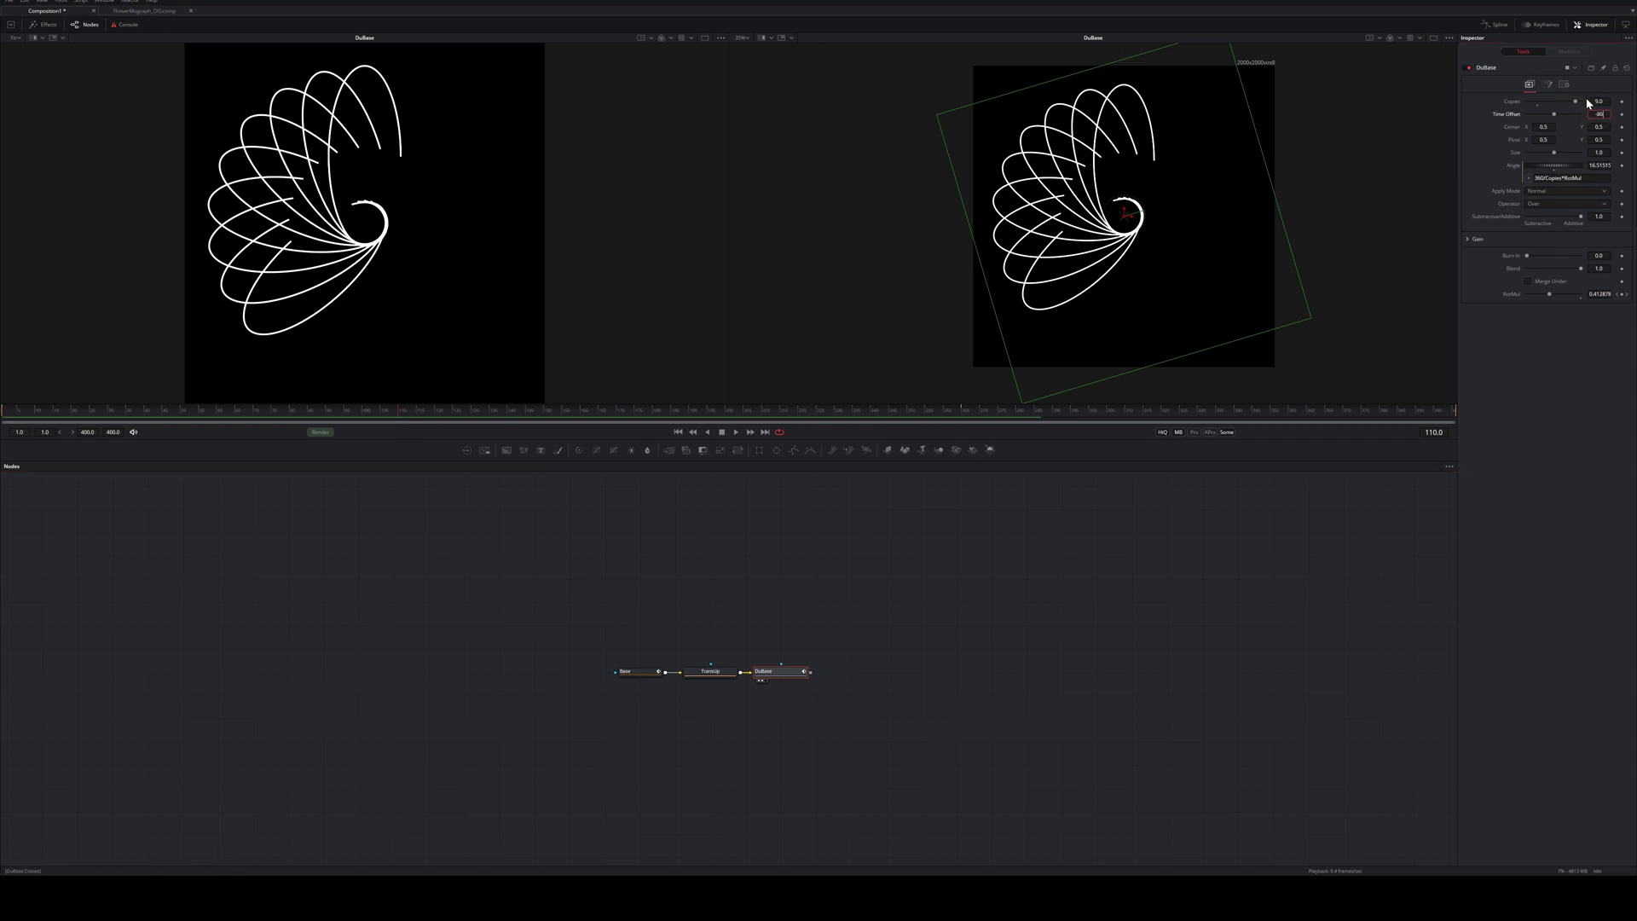
key("Tab")
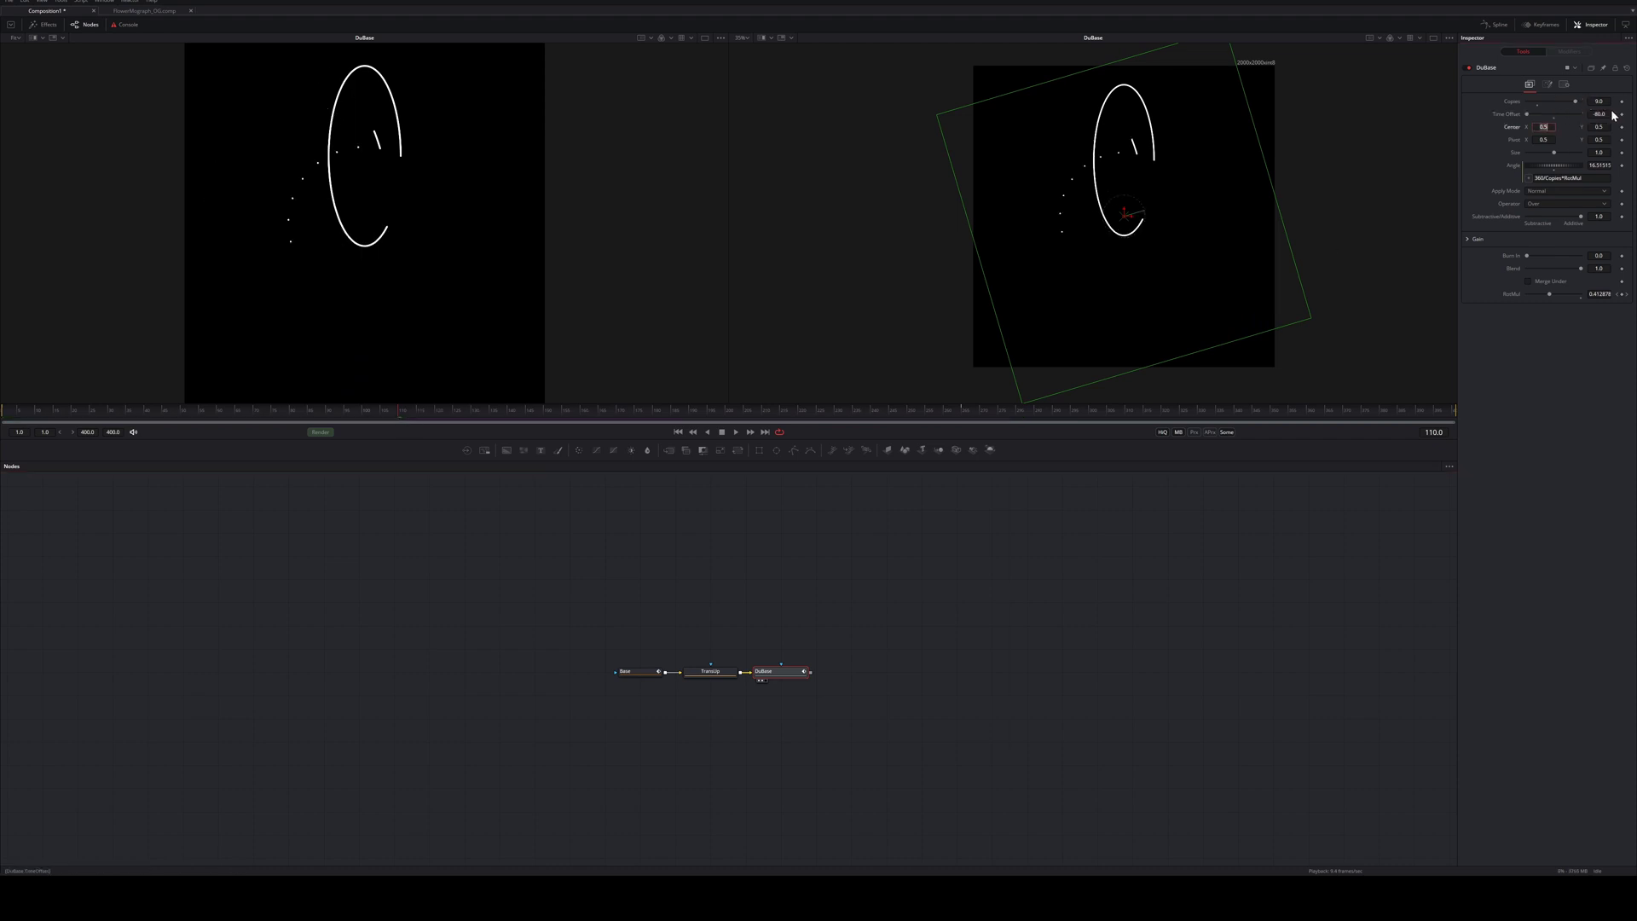
left_click(1622, 114)
Reset Time Offset to 0 at a later frame and play back from the start
left_click_drag(404, 415, 1027, 423)
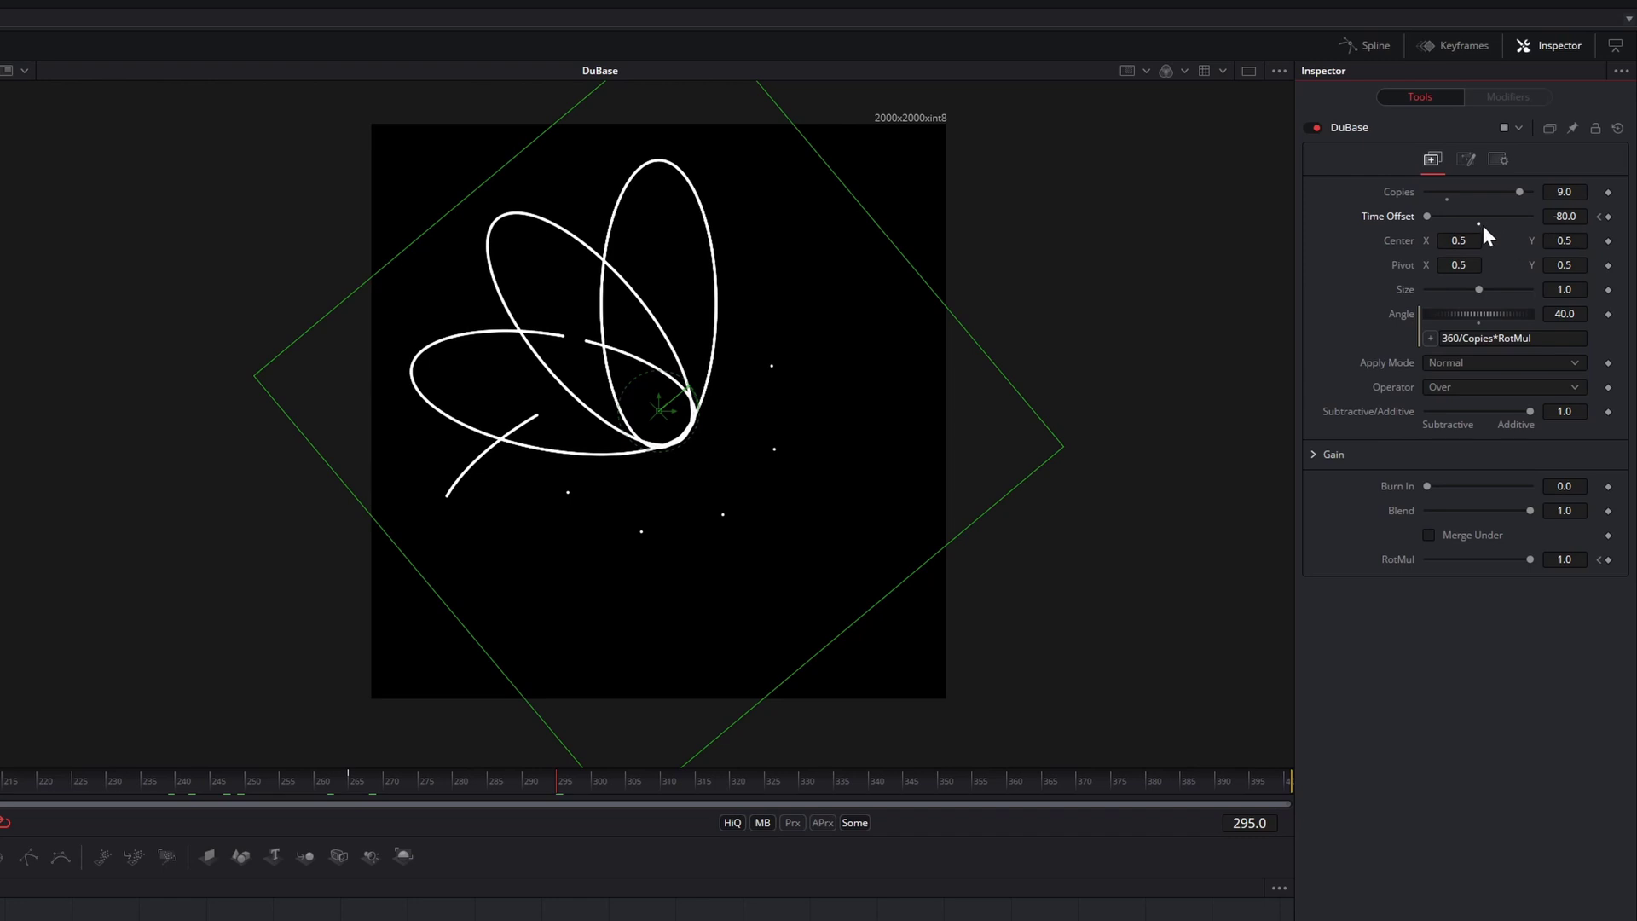
double_click(1481, 221)
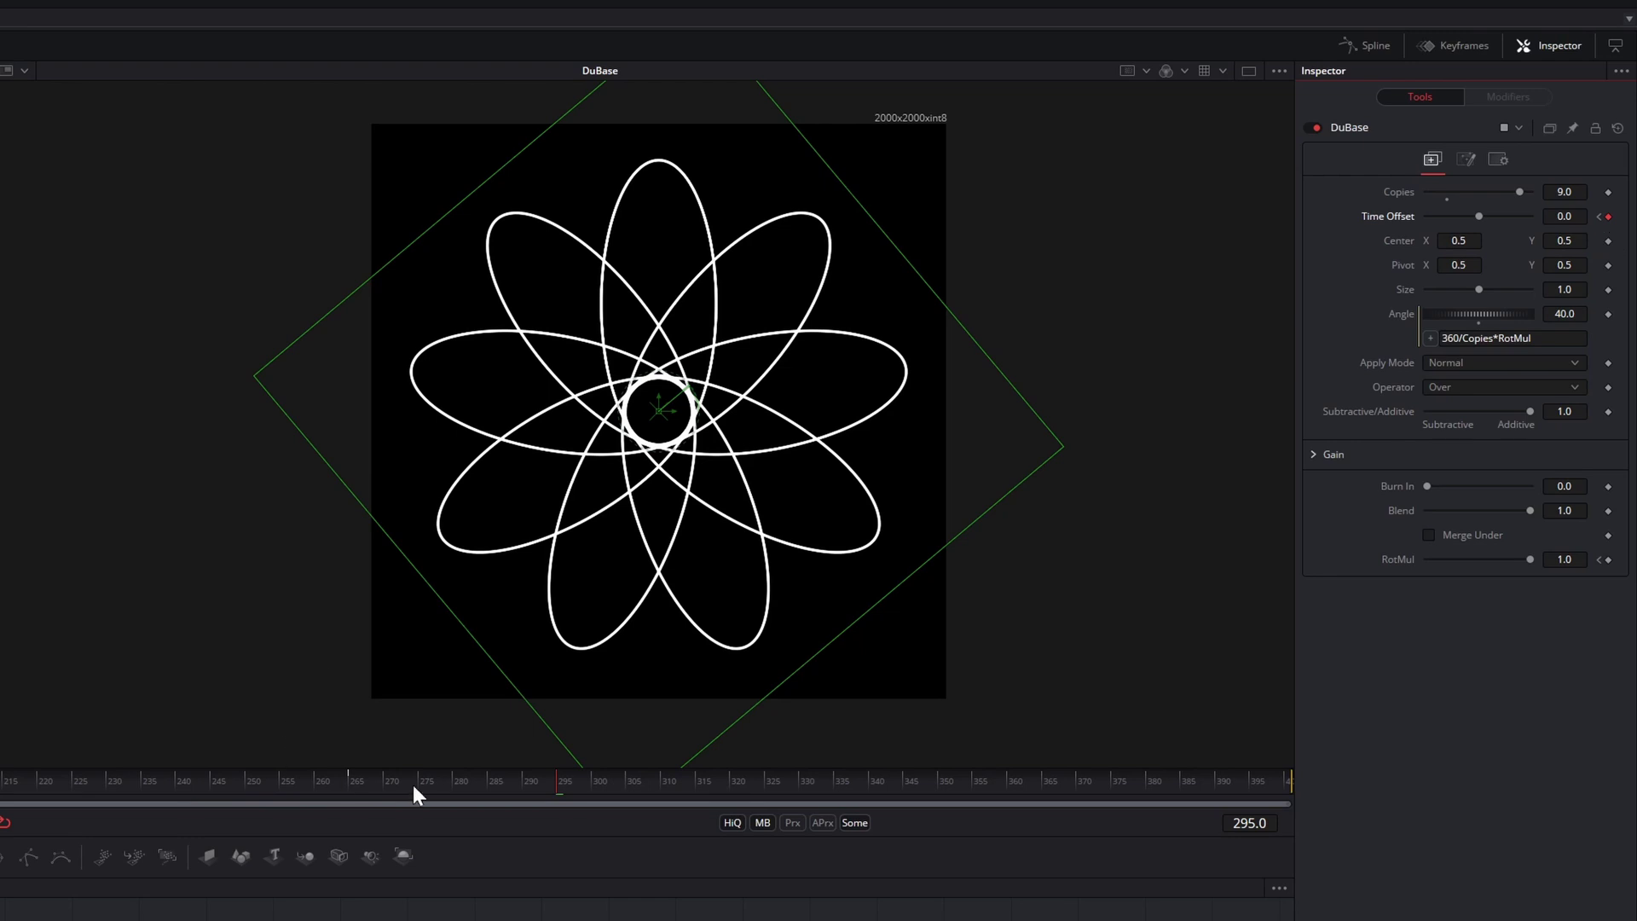
left_click_drag(482, 799, 0, 789)
key("space")
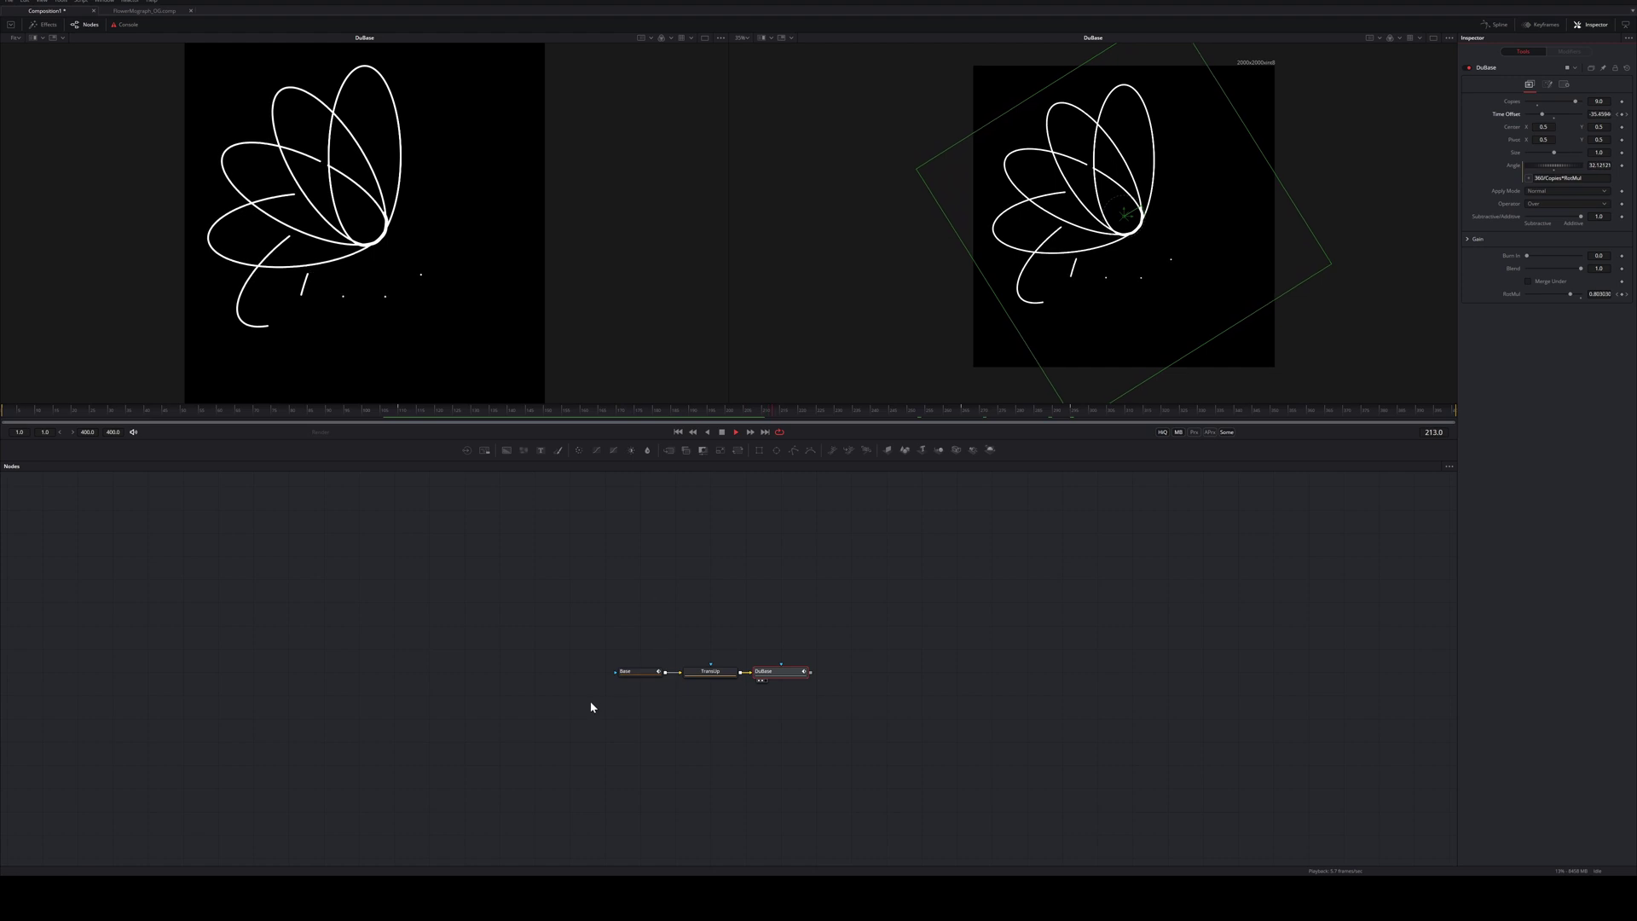
Stop playback, then key Base's Border Width at 0 on frame 1 and 0.005 on frame 5
left_click(720, 433)
left_click(679, 433)
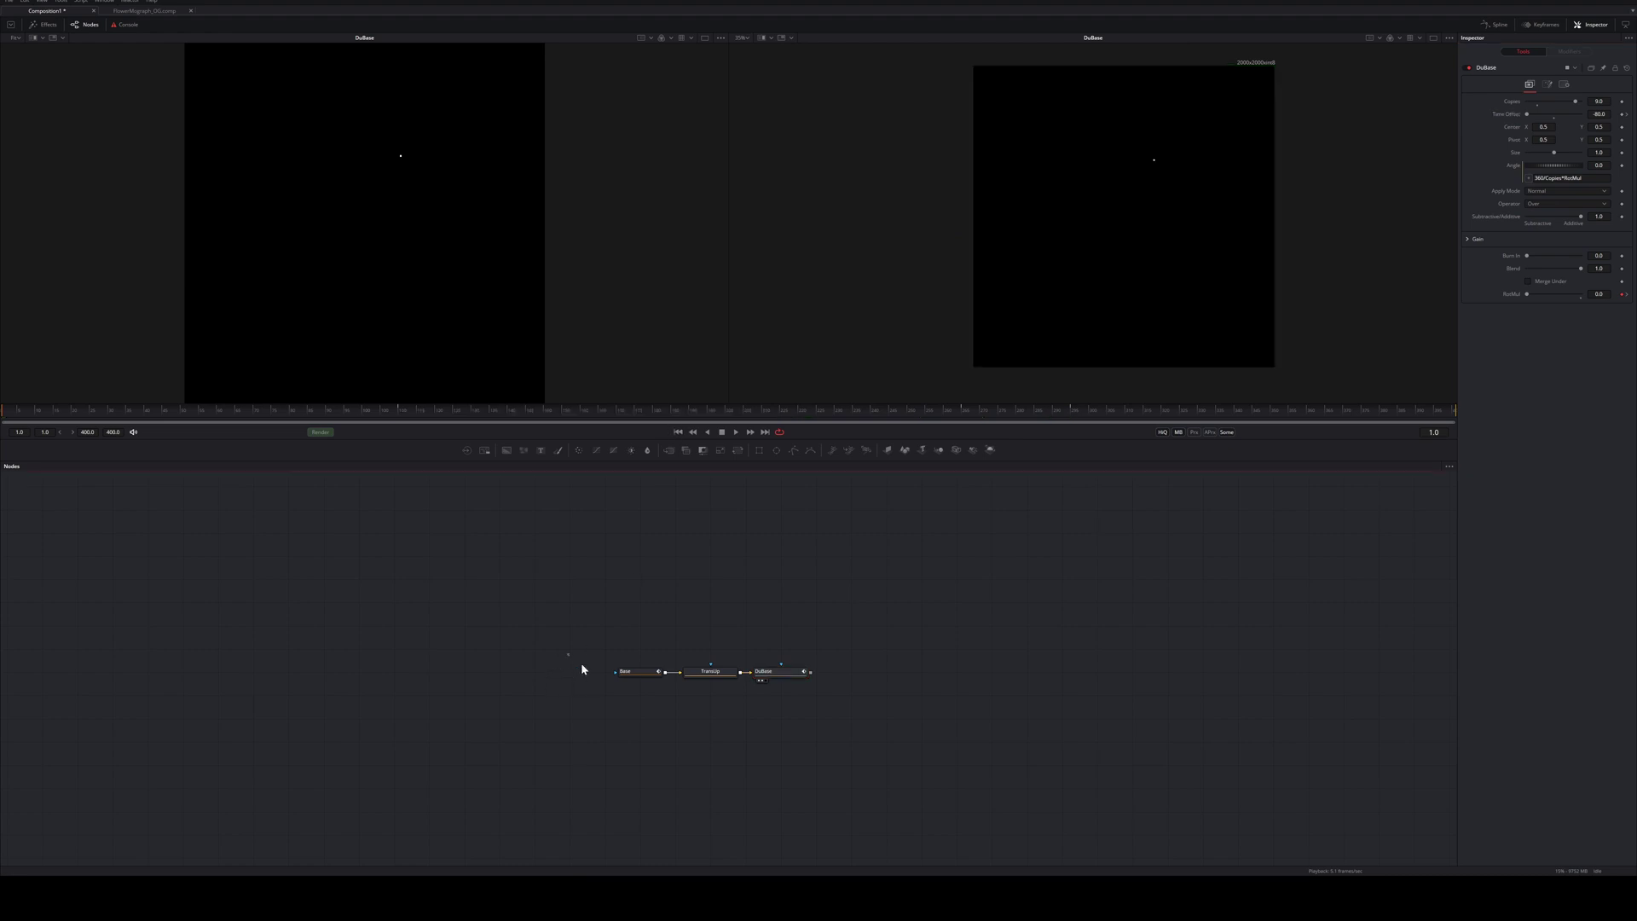
left_click(635, 672)
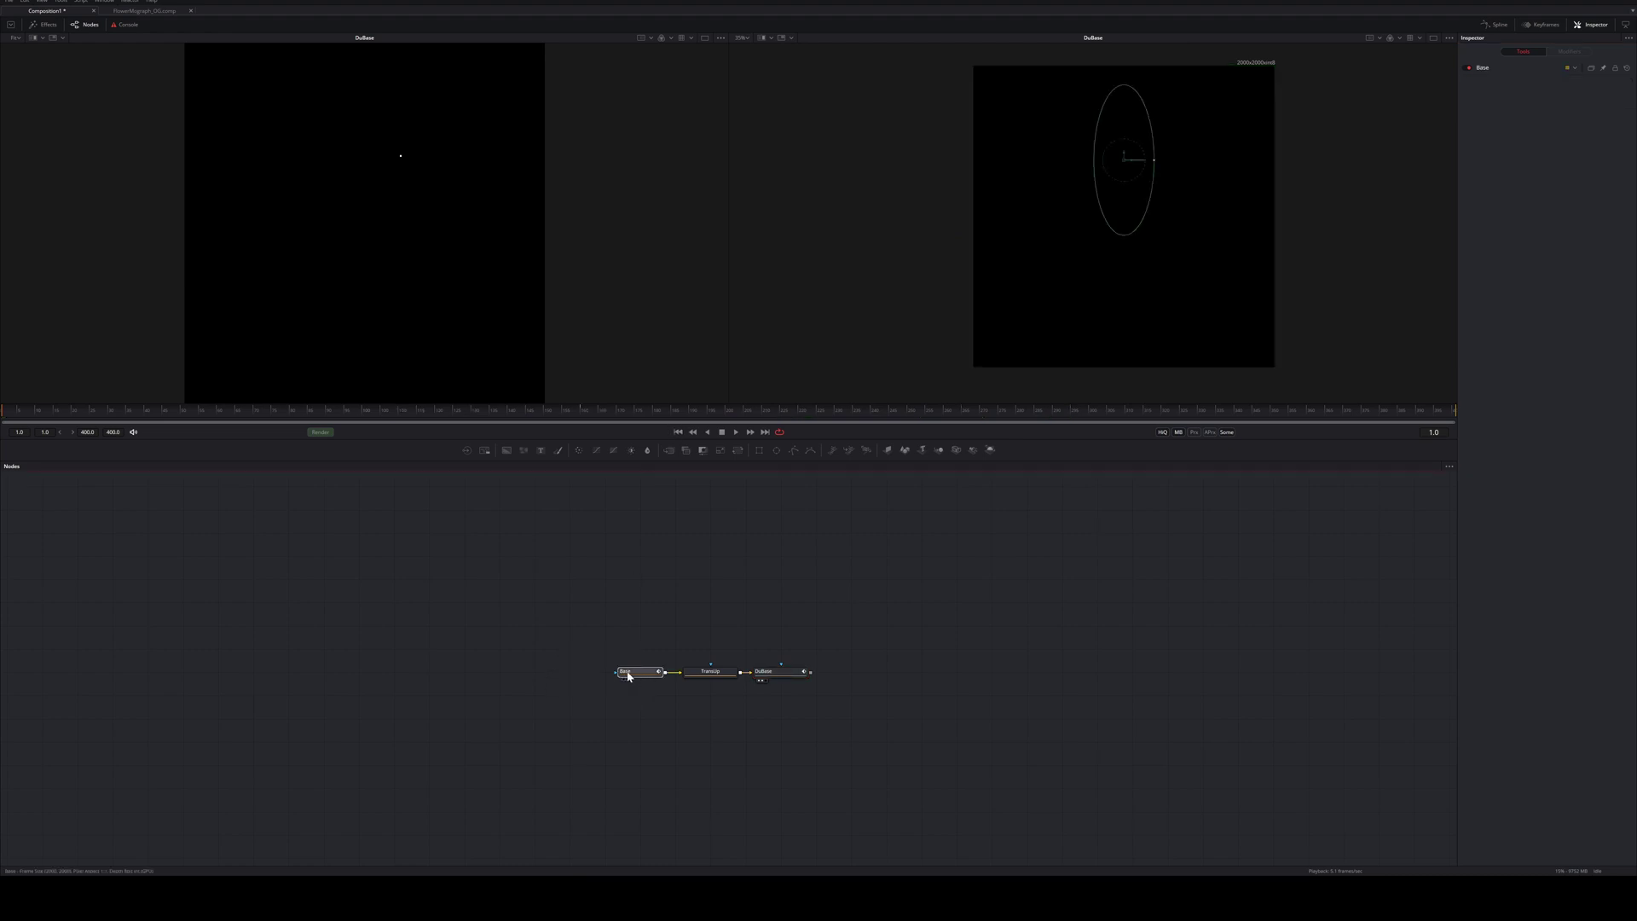
left_click(1484, 68)
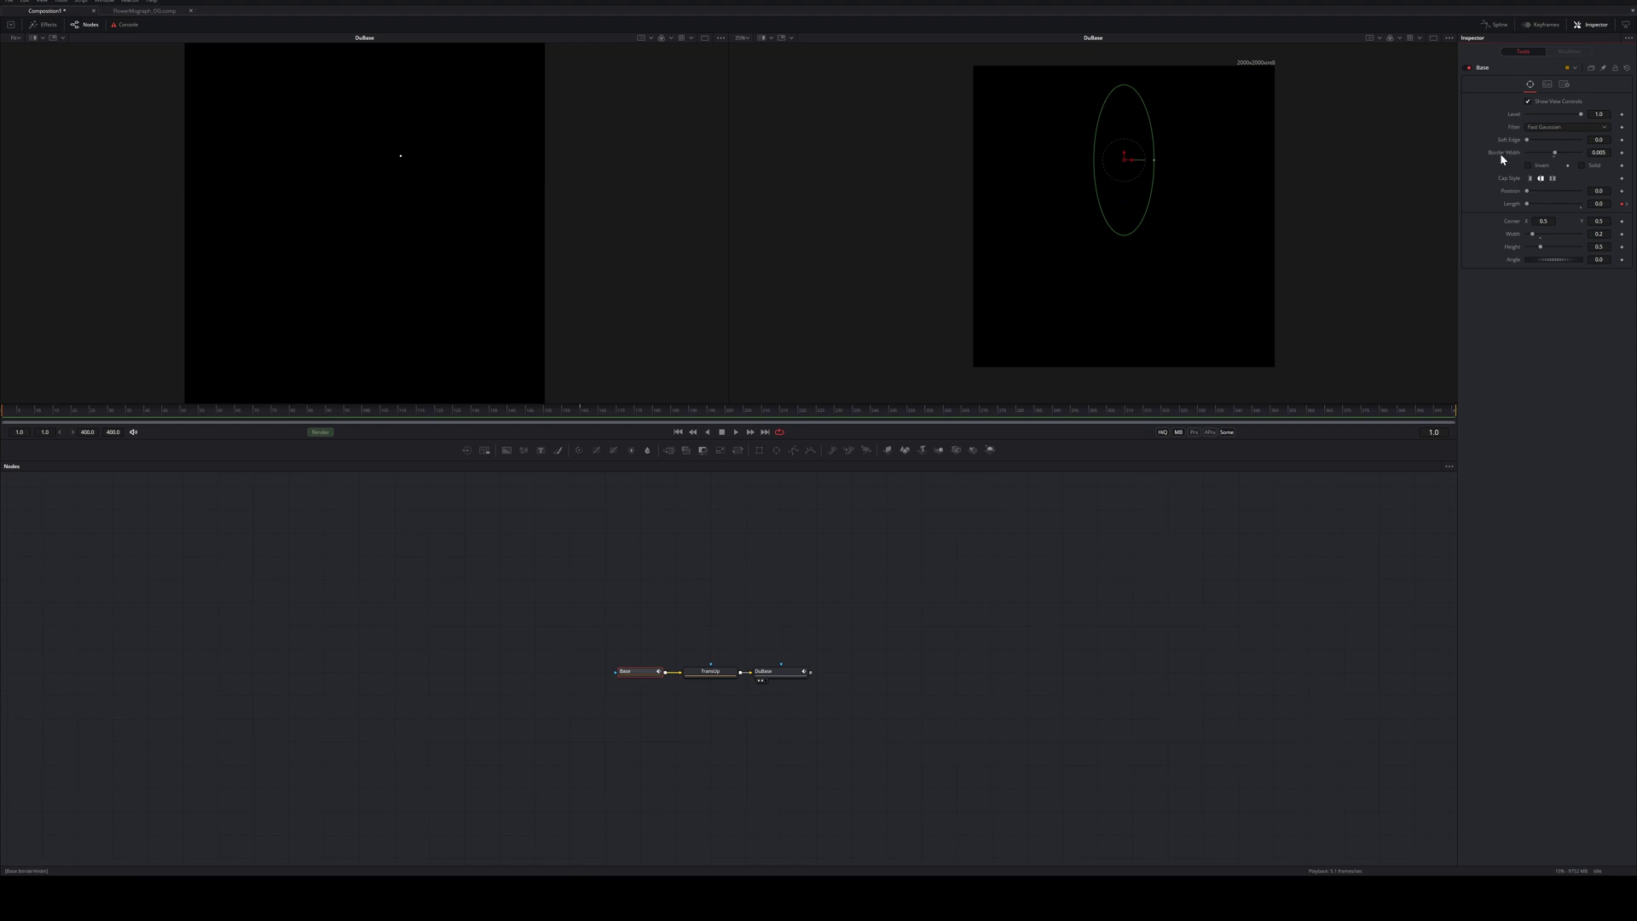
left_click_drag(1557, 155, 1557, 156)
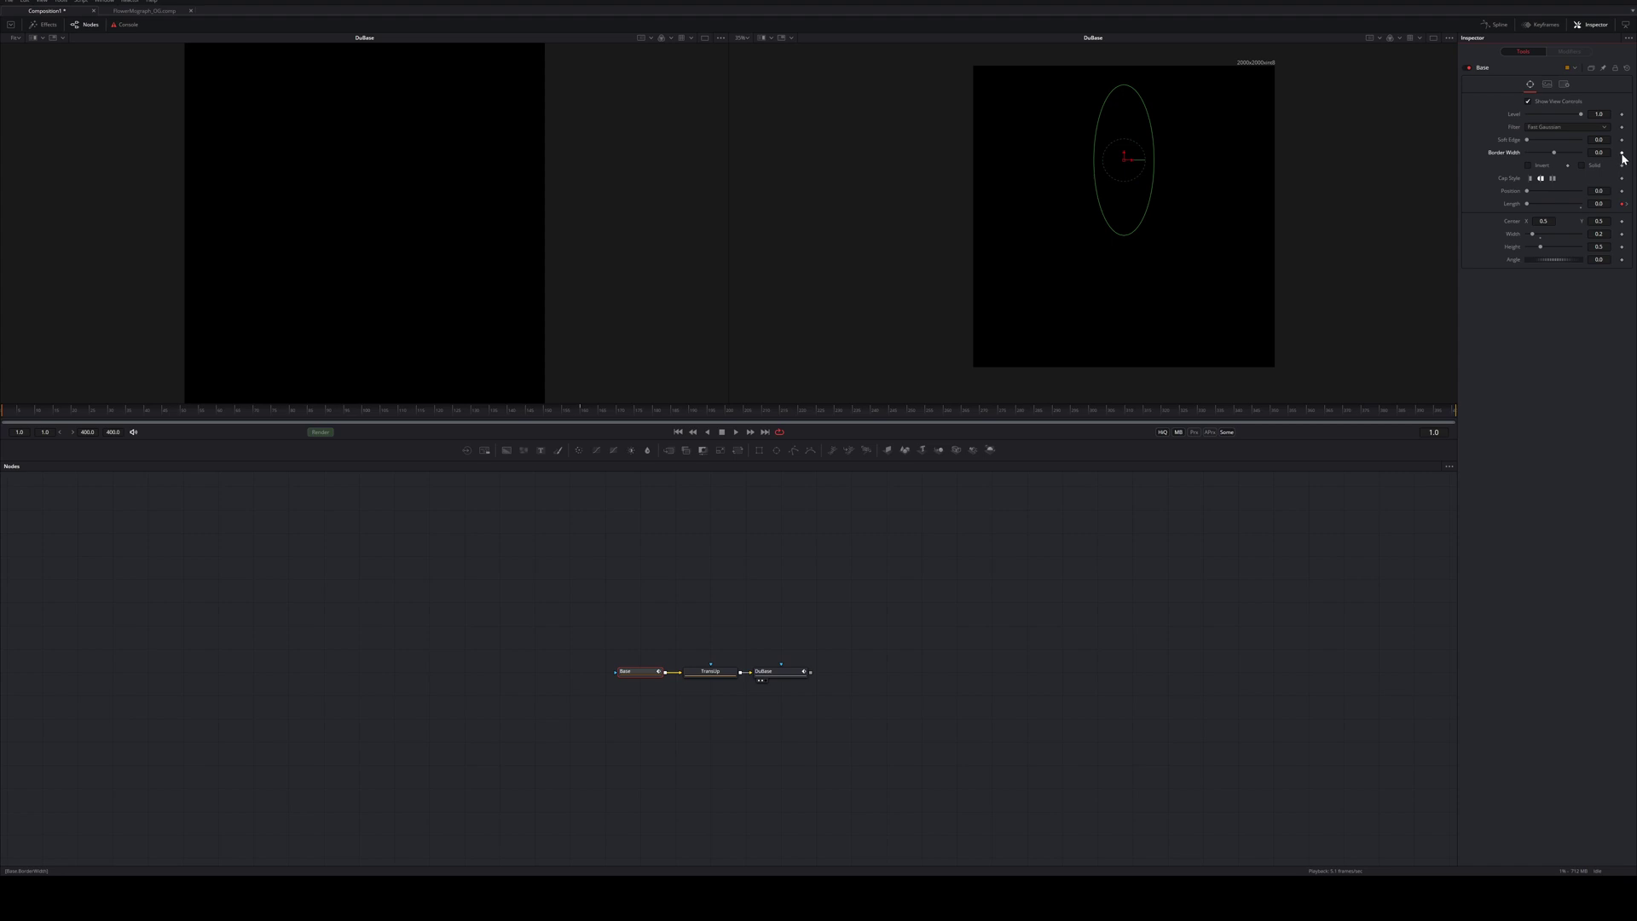
left_click(12, 418)
left_click_drag(14, 420, 18, 420)
left_click(1606, 151)
type("0.005")
key("Tab")
left_click(800, 670)
key("space")
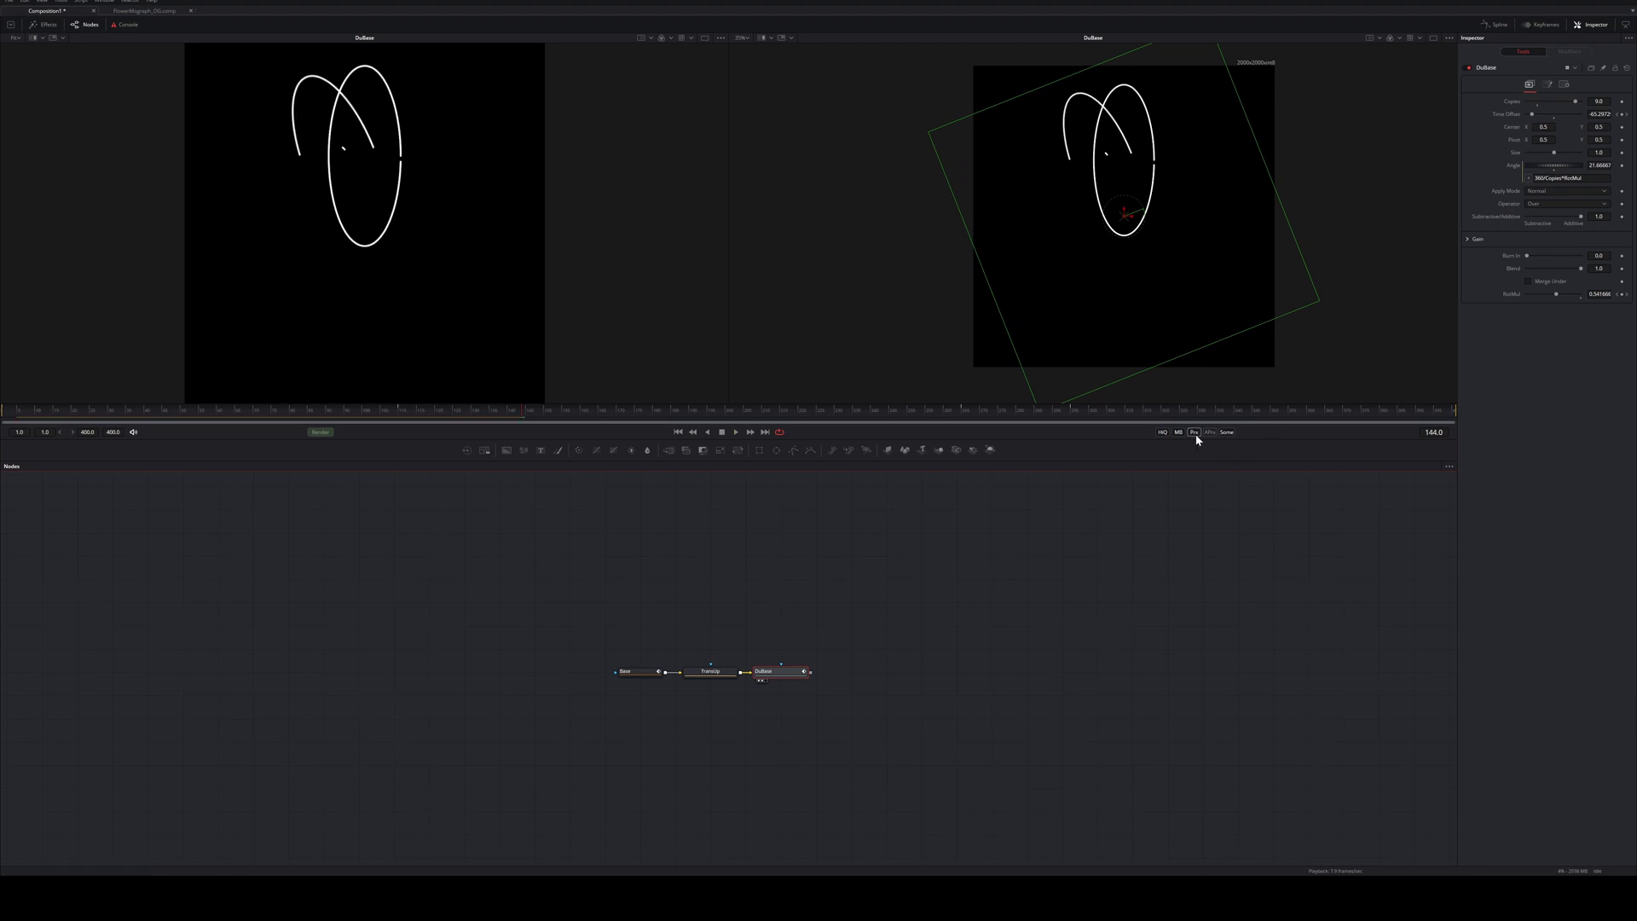
key("space")
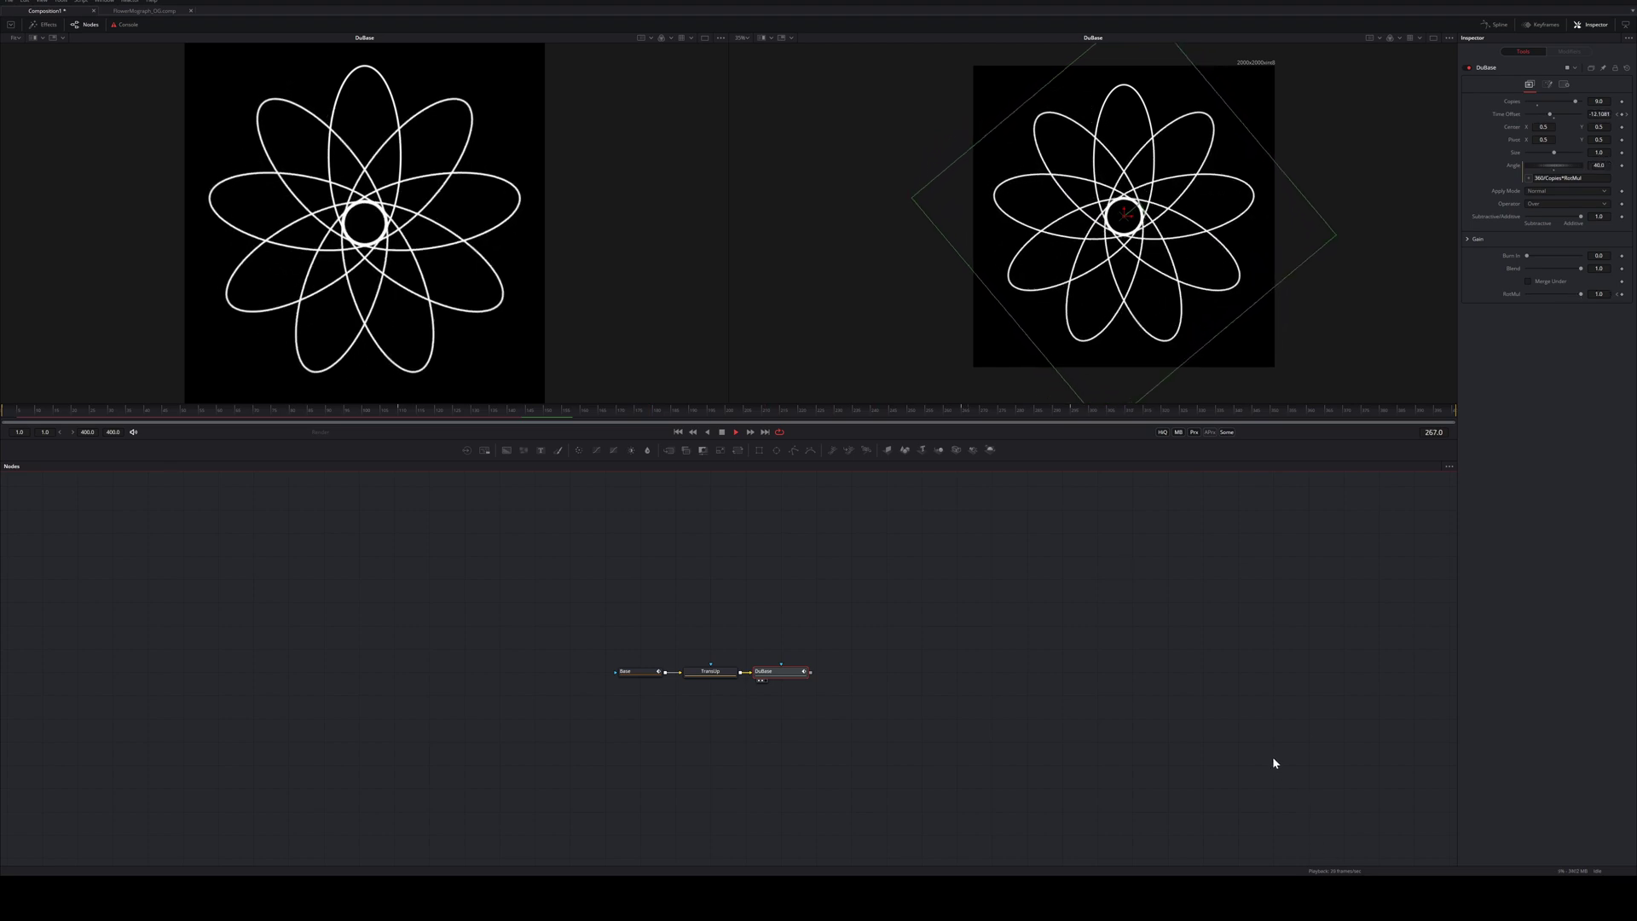
left_click(585, 409)
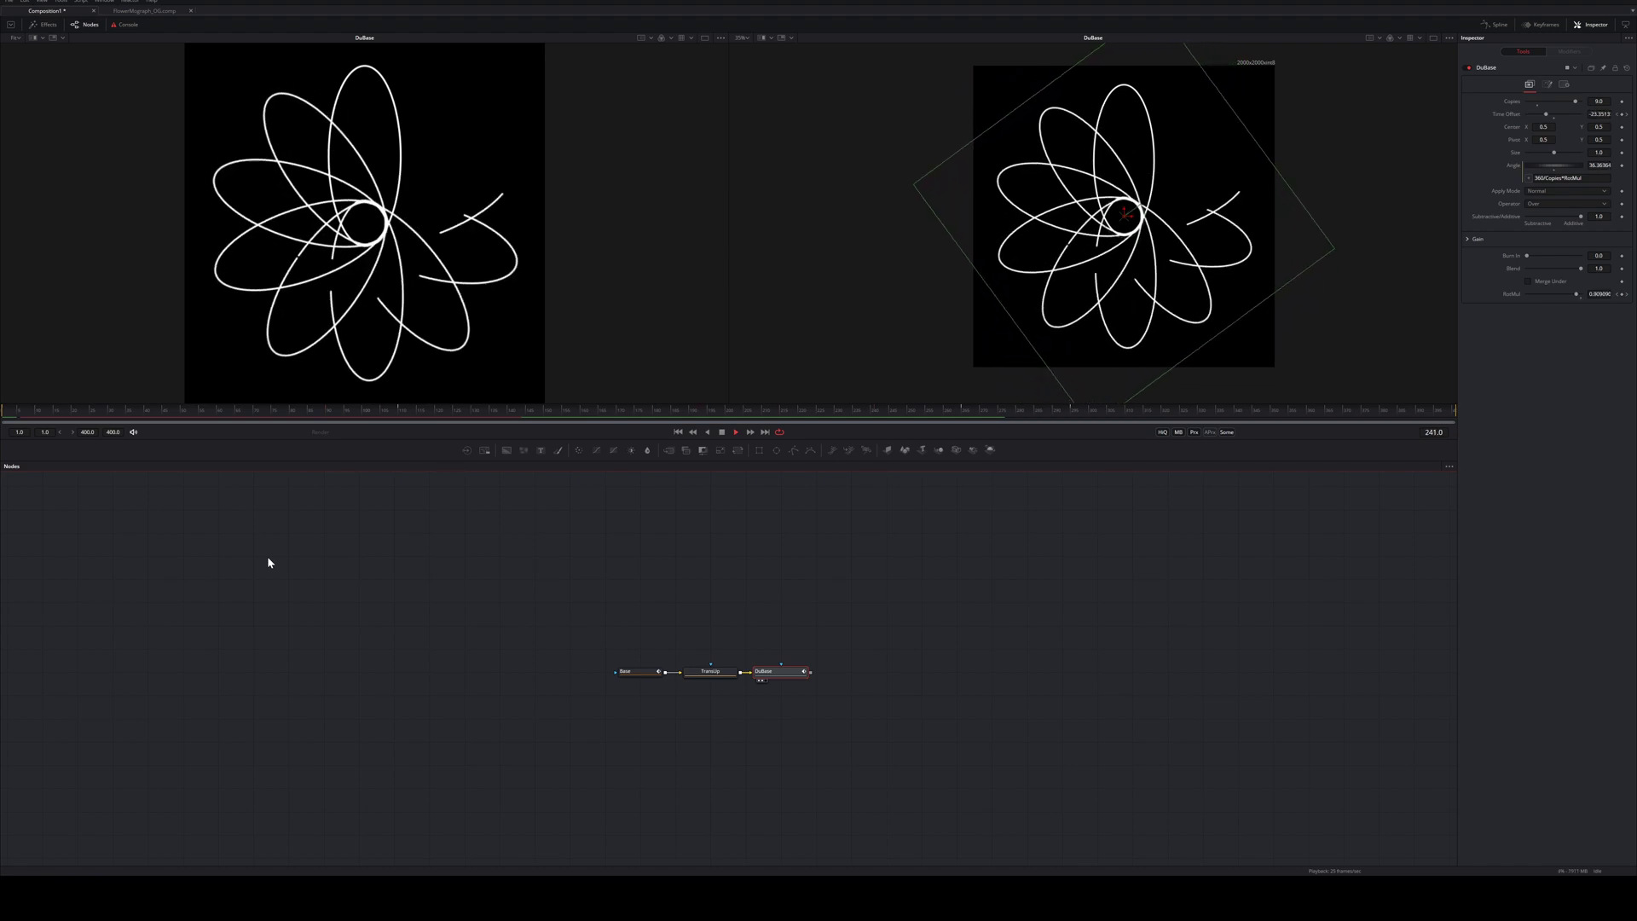
Add a Background node with the 'bg' tool search and show it in the right viewer
scroll(716, 583, "up", 1)
key("shift+space")
type("dup")
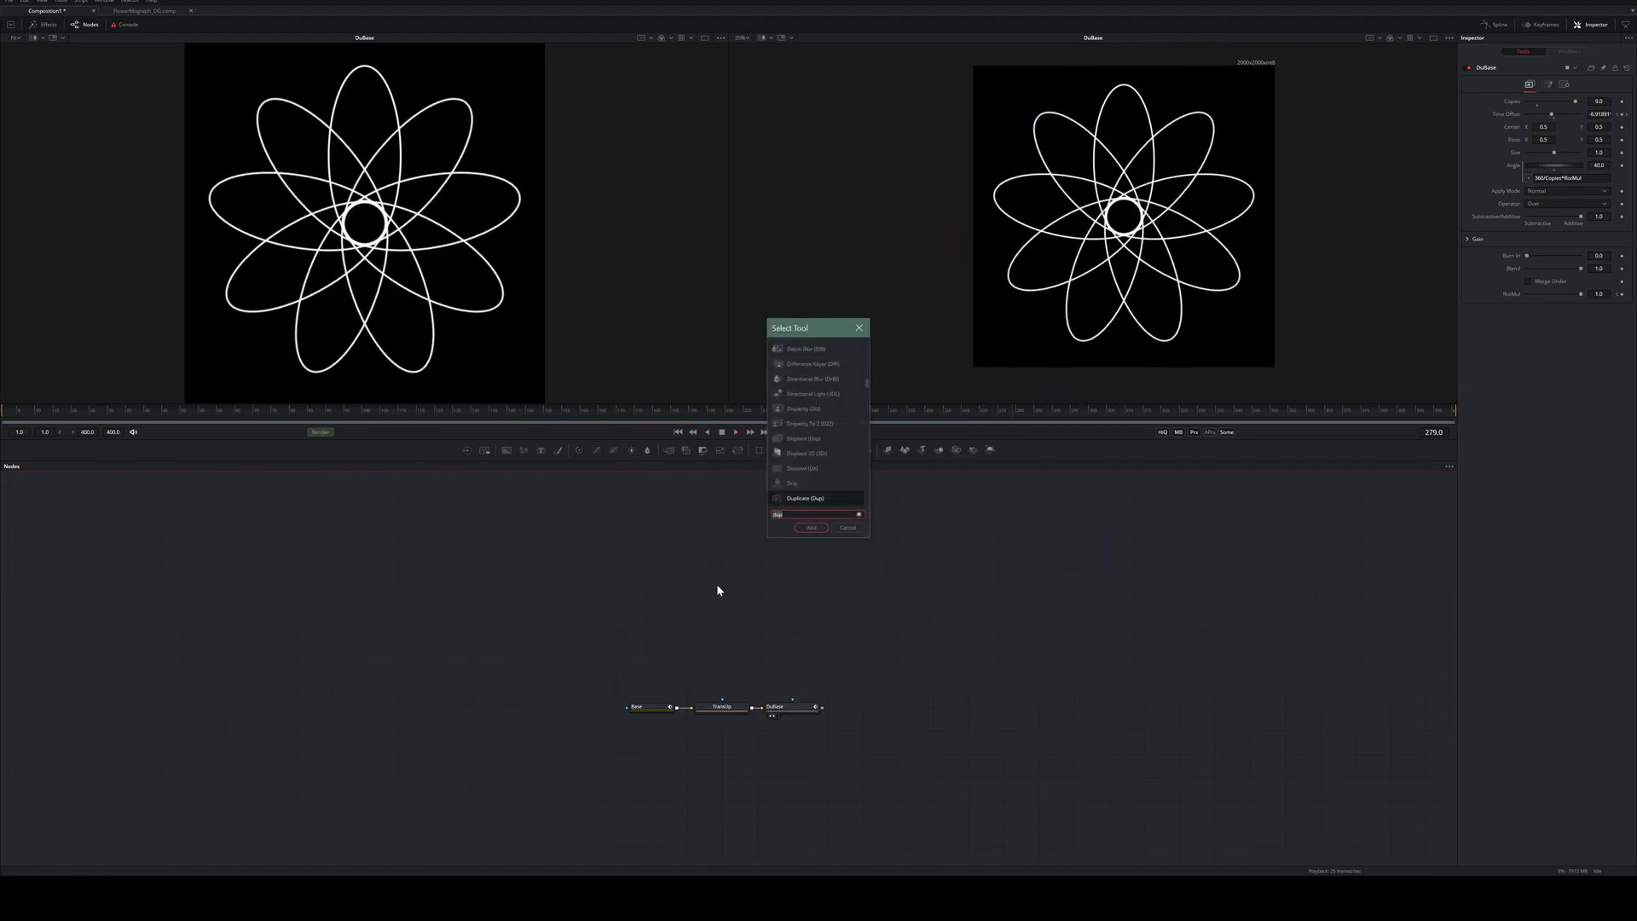
key("BackSpace")
key("BackSpace")
key("BackSpace")
type("bg")
key("Return")
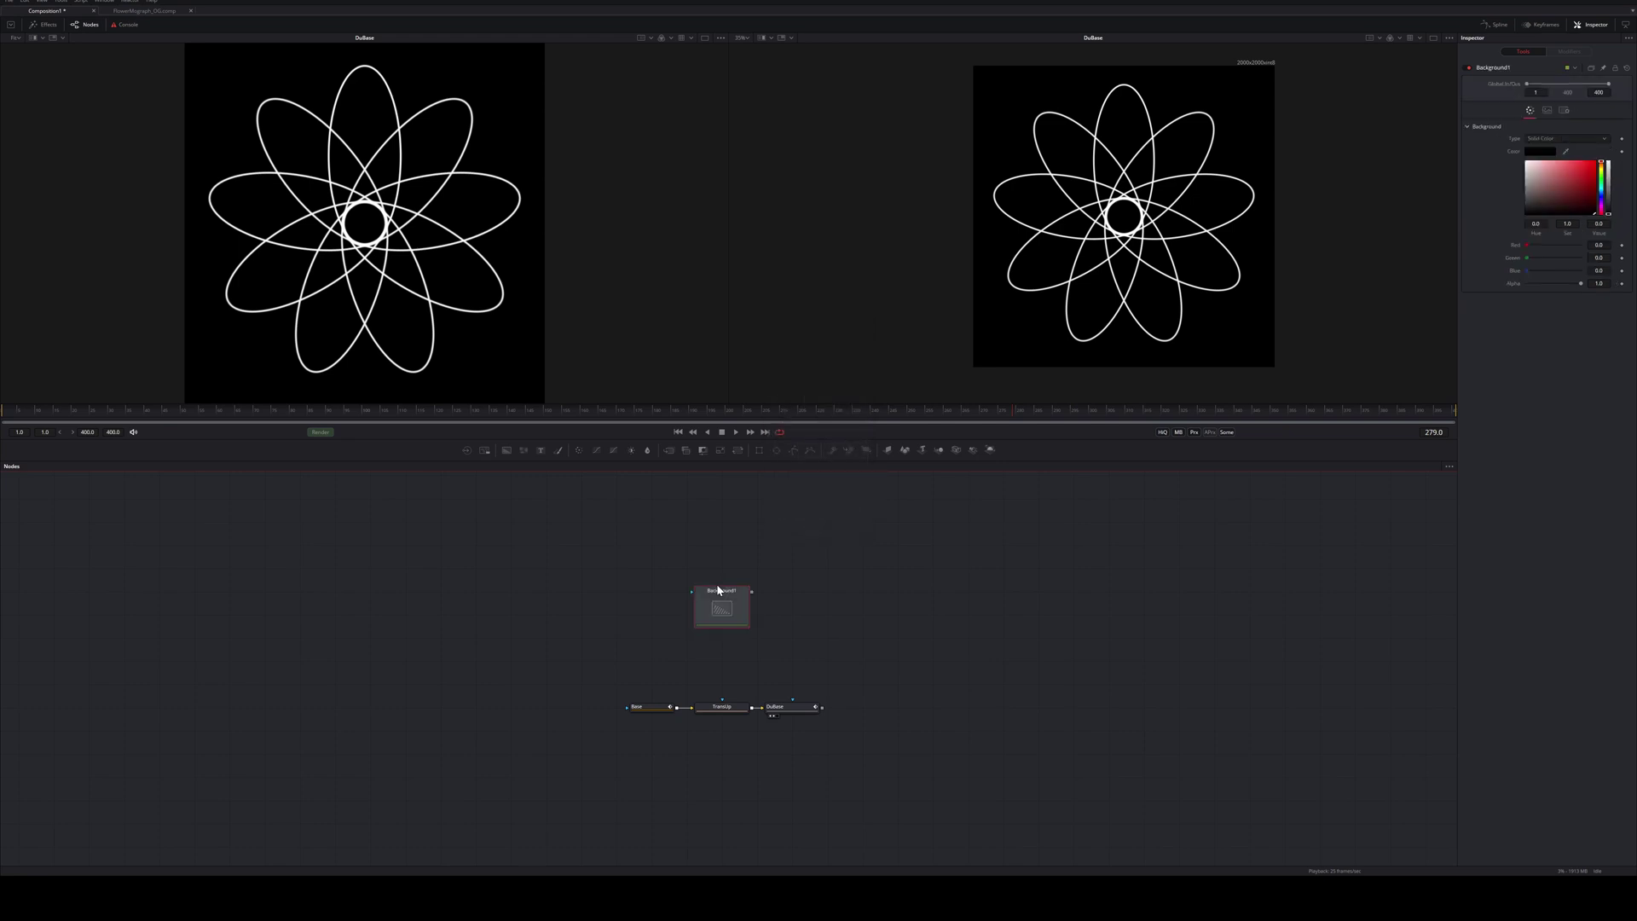
key("2")
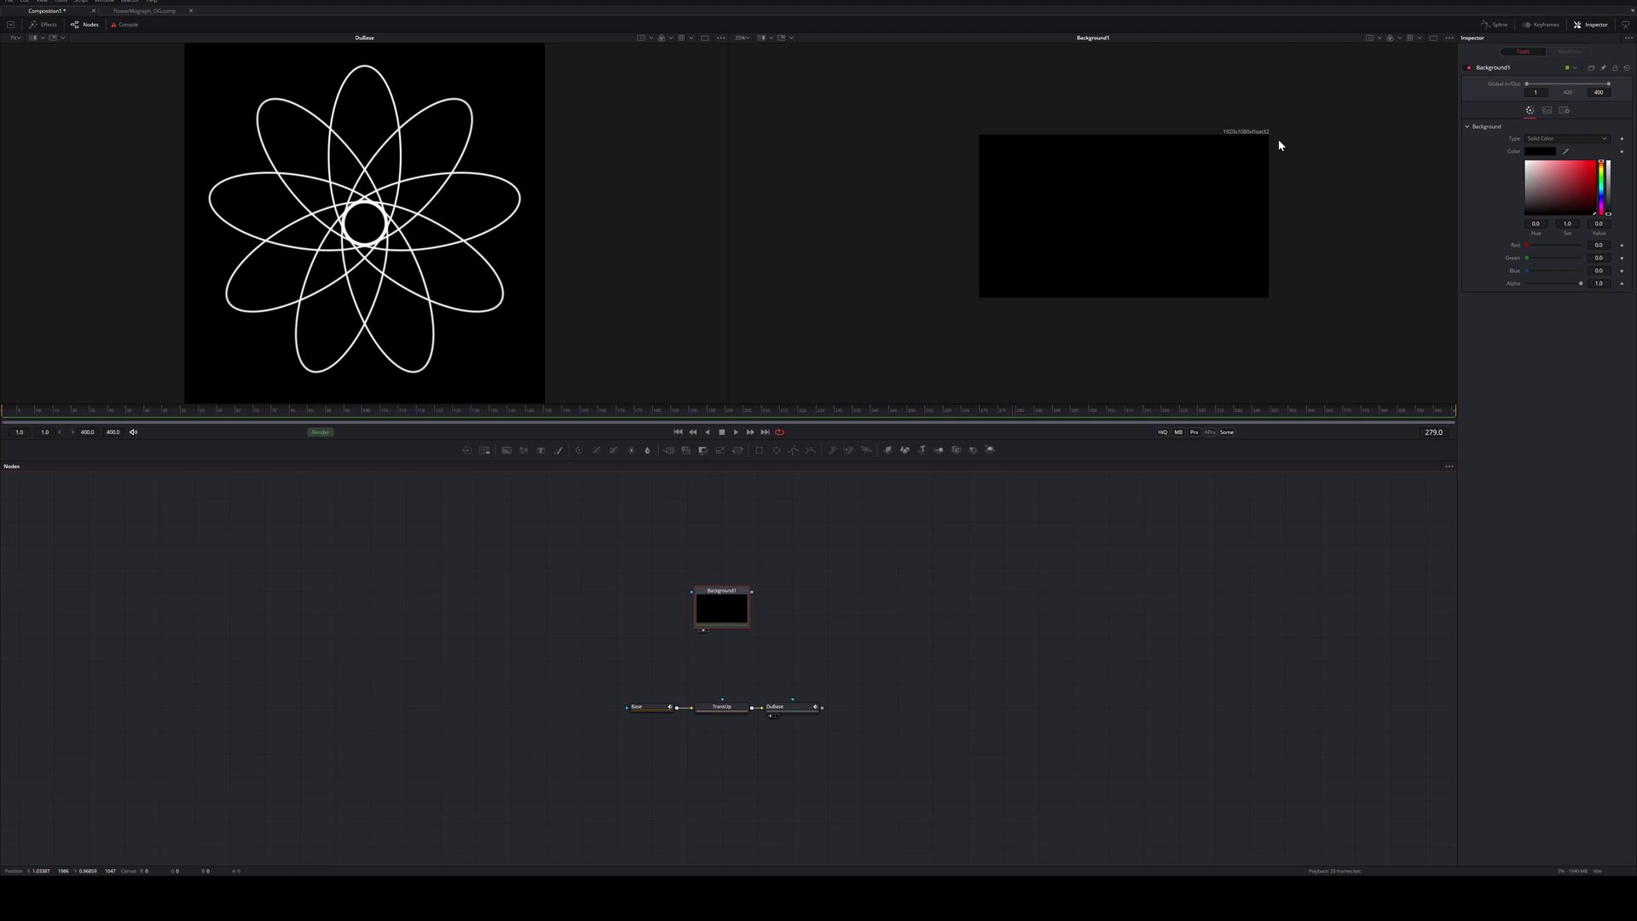
Size Background1's image to 2000 × 2000 pixels and review its bit-depth options
scroll(455, 151, "down", 1)
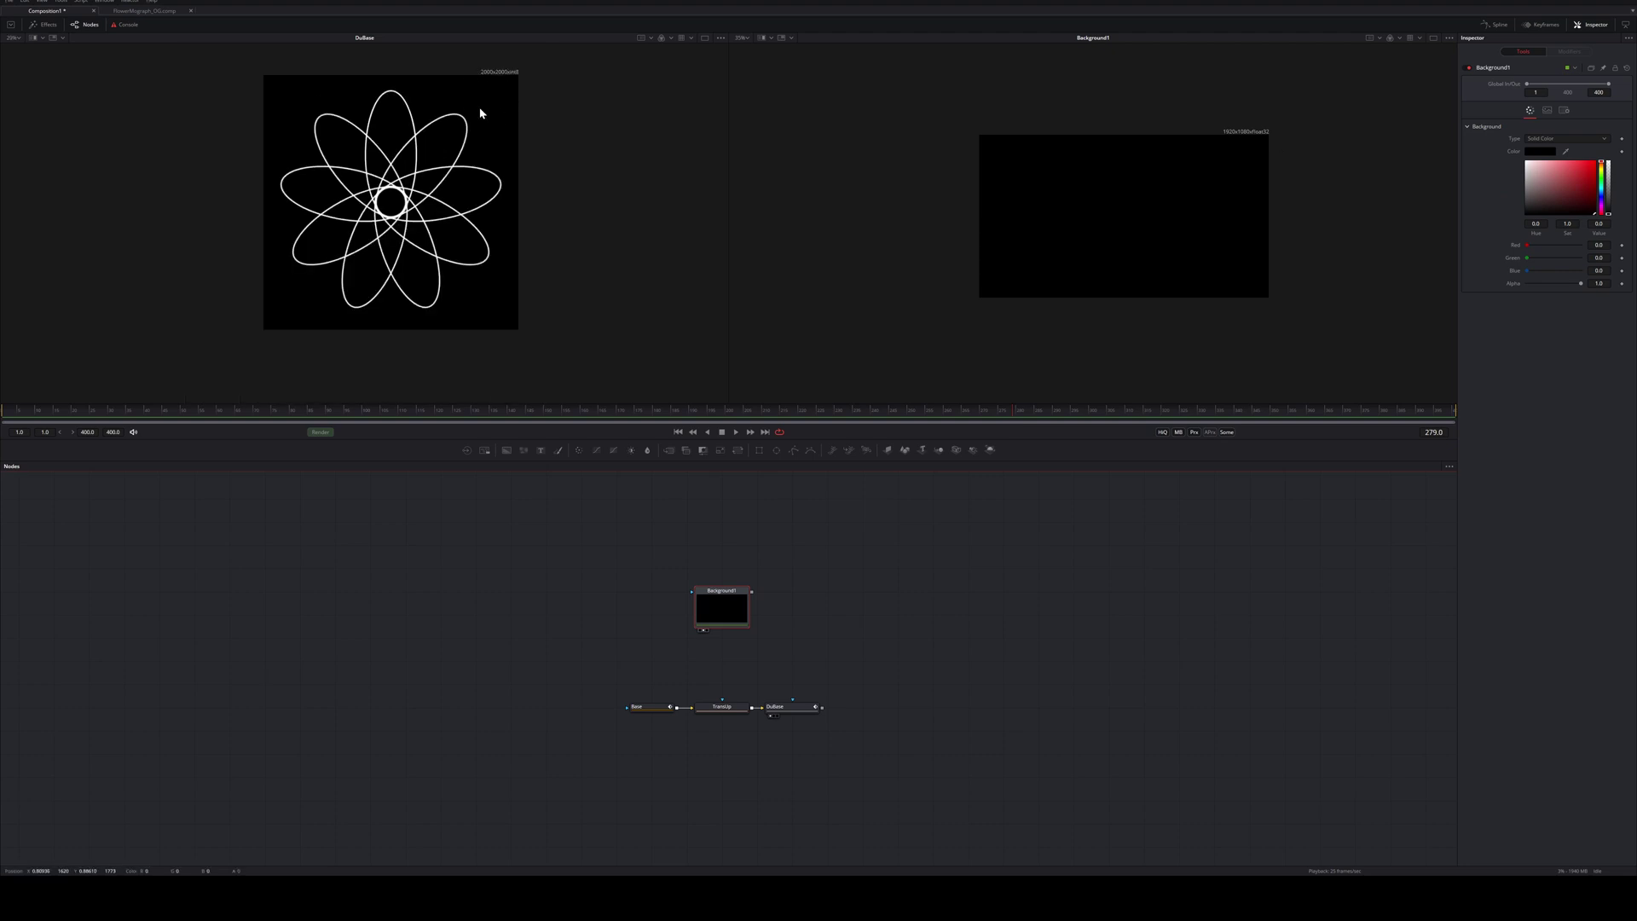
scroll(504, 120, "up", 1)
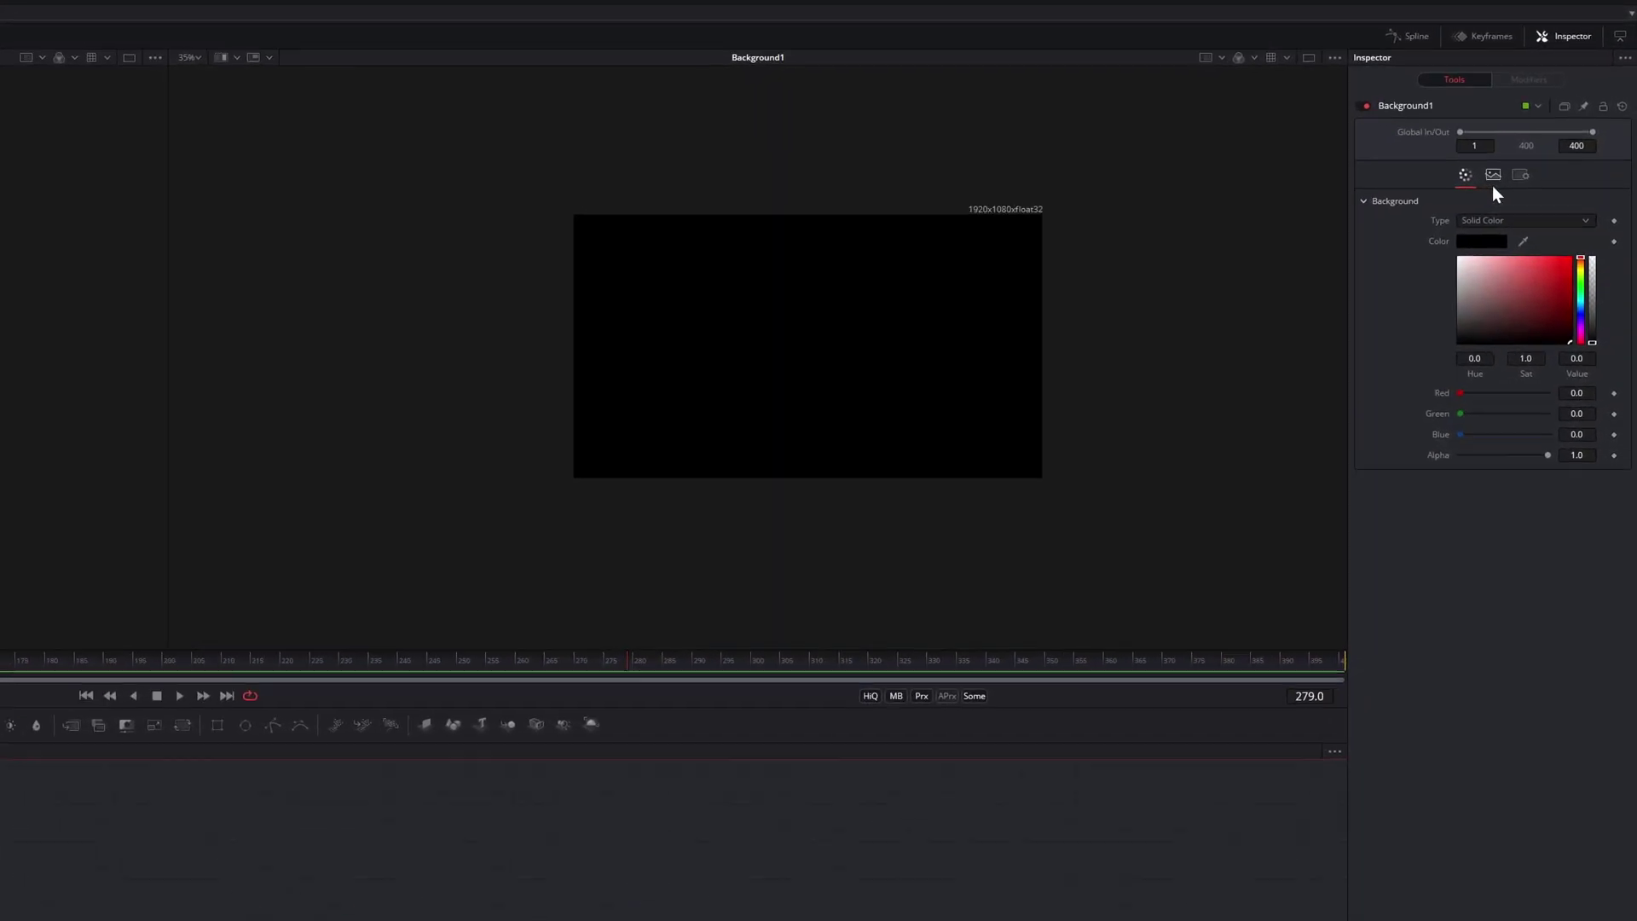
left_click(1516, 149)
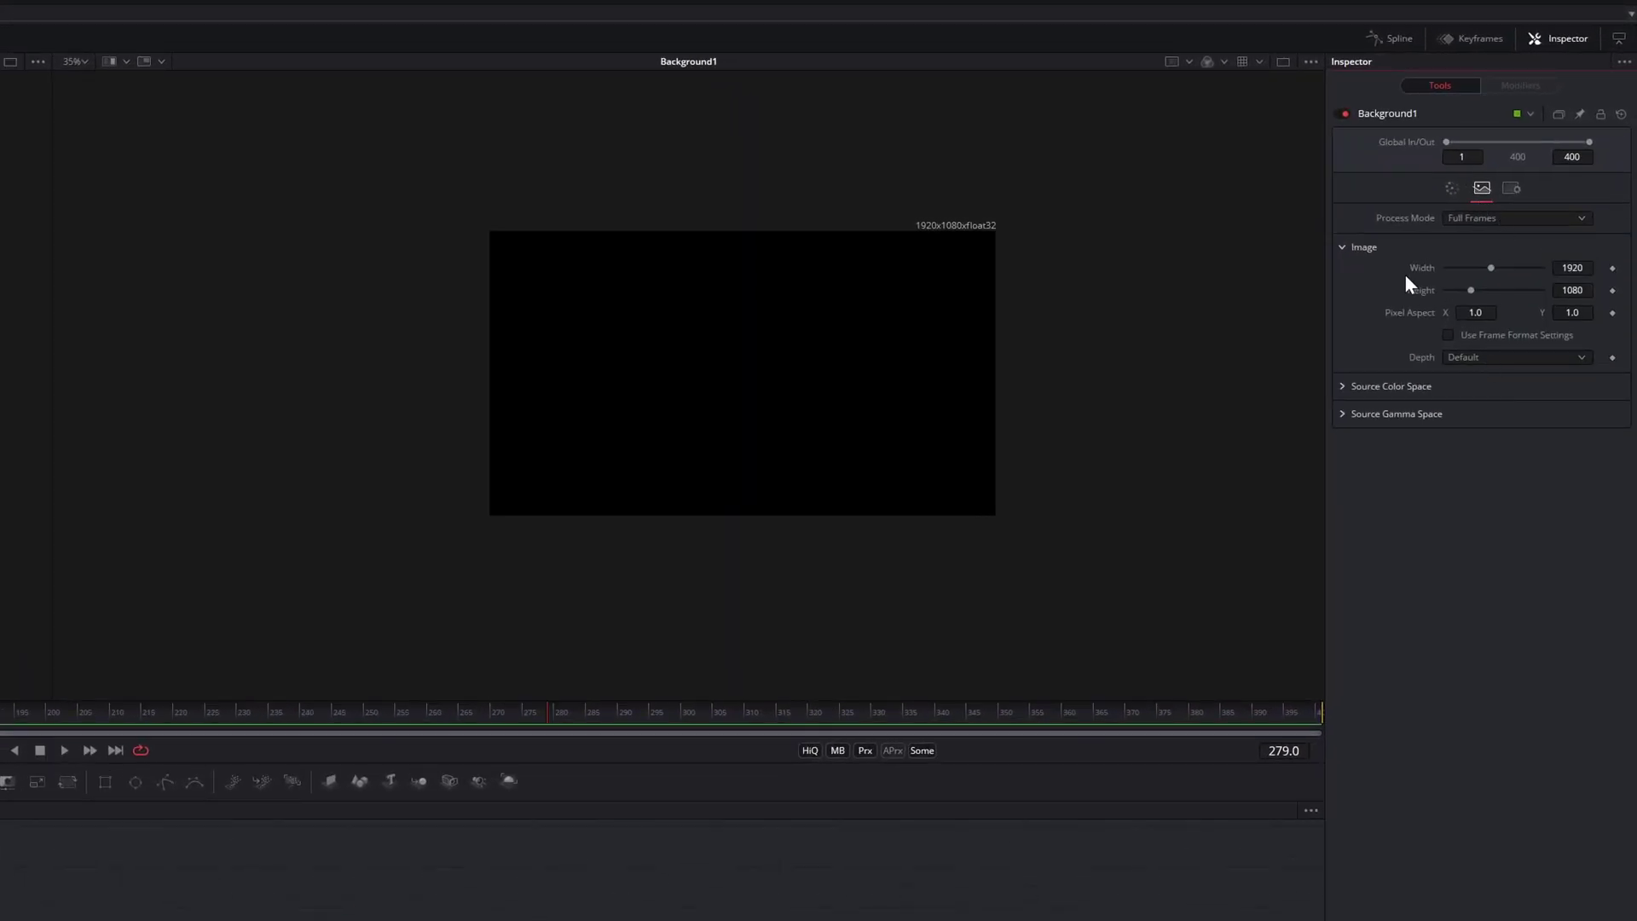
left_click(1571, 268)
type("2000")
key("Tab")
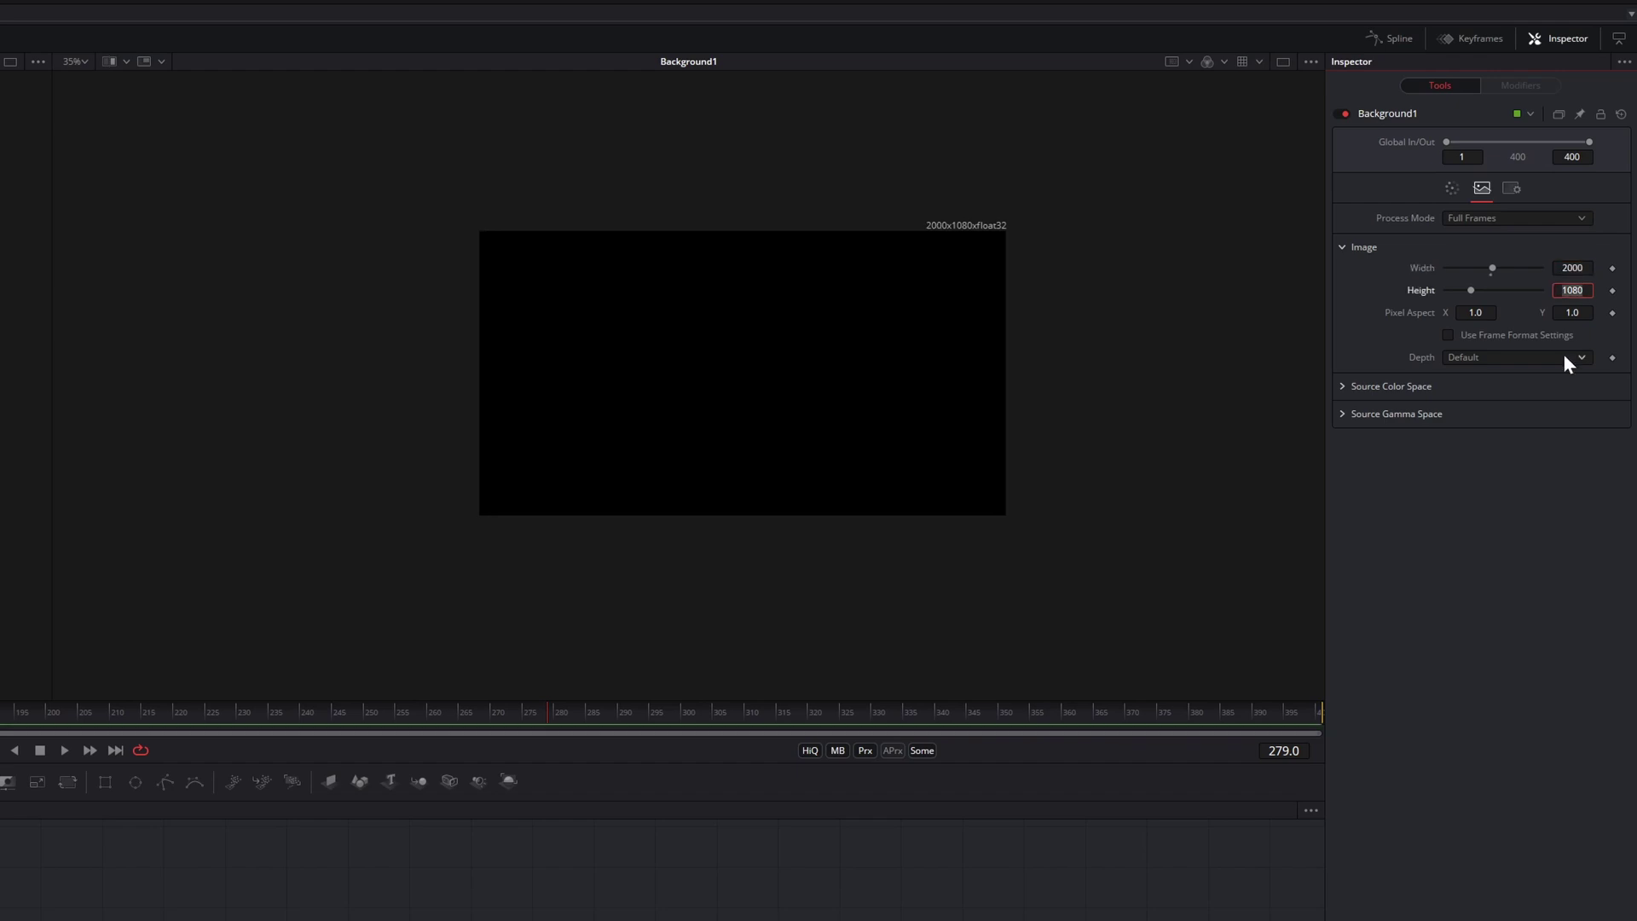
type("2000")
key("Tab")
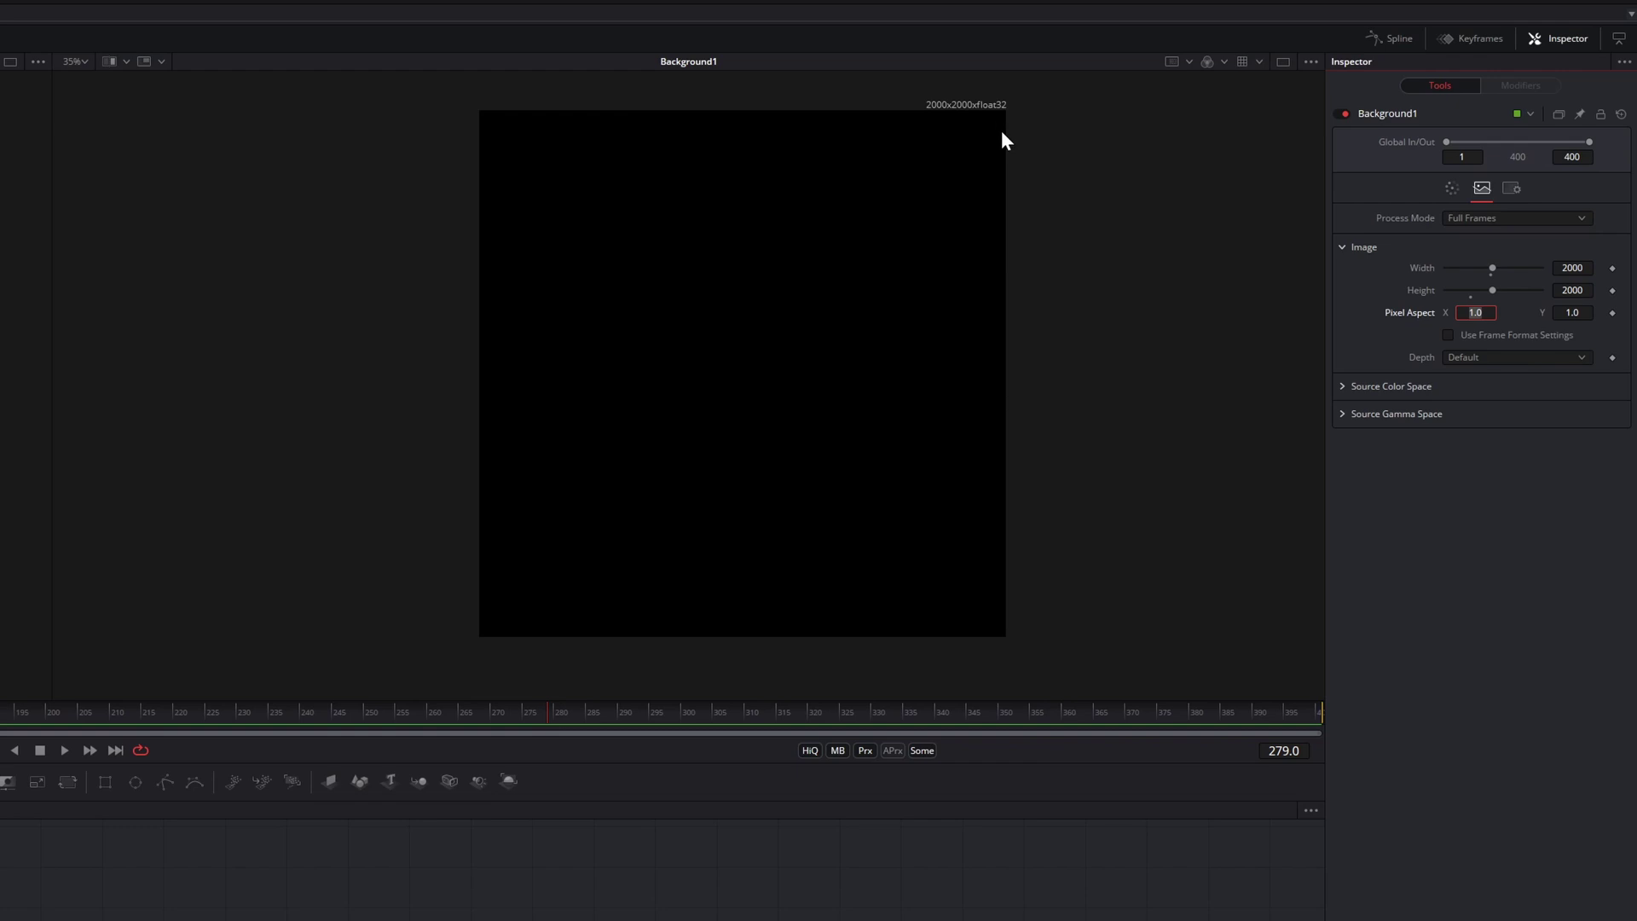
left_click(1529, 362)
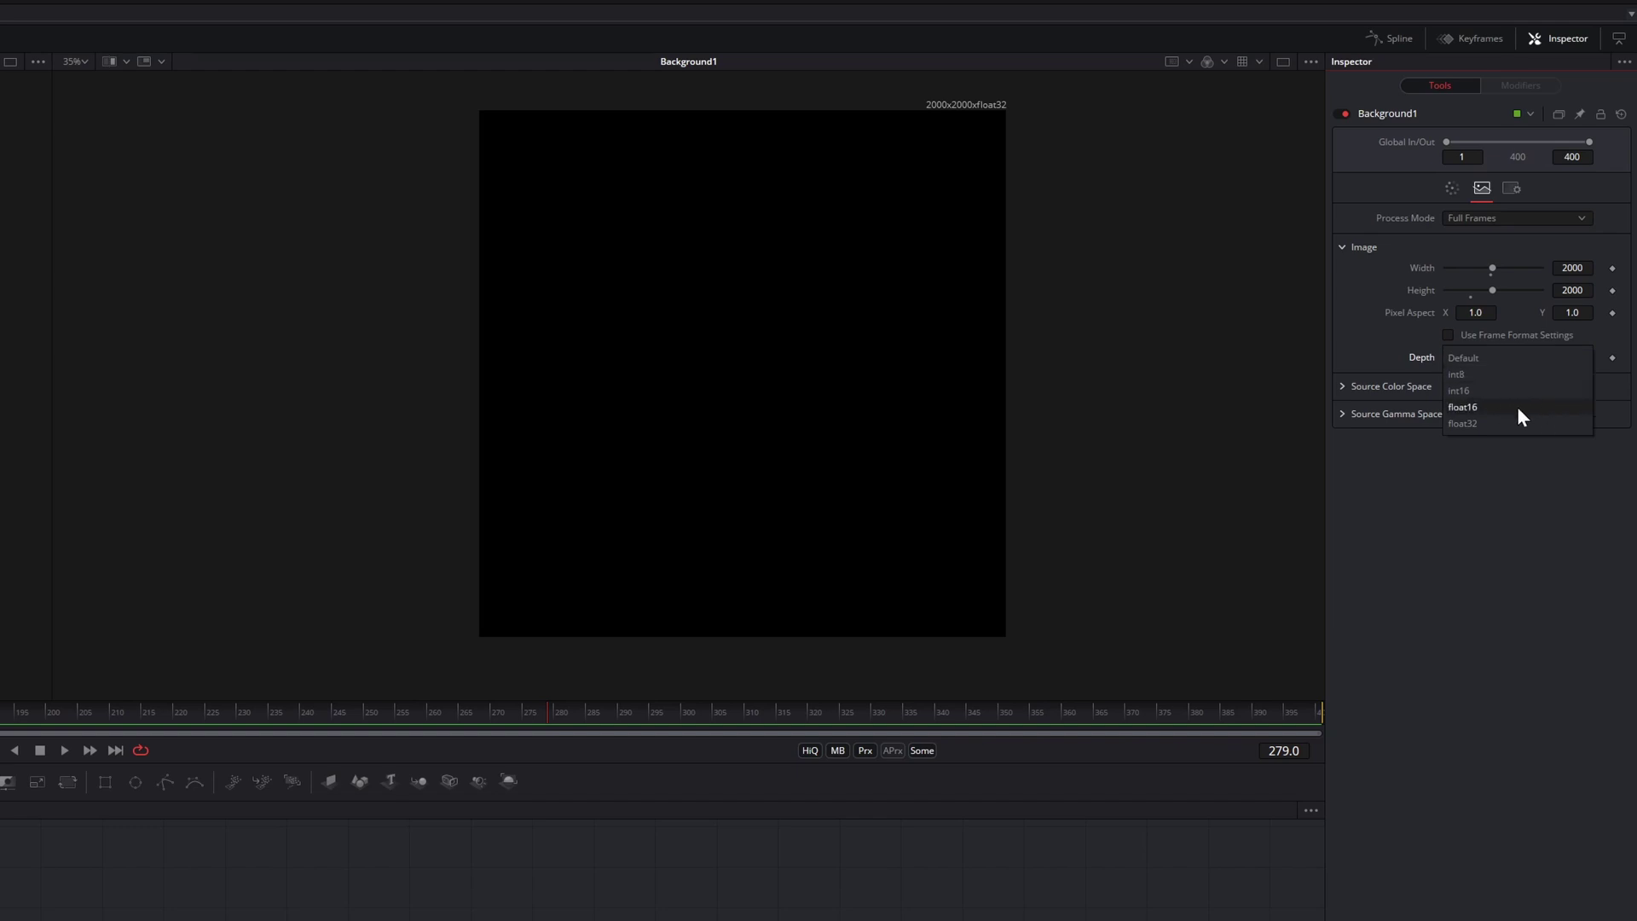
Keep the Default bit depth and switch the background to a Radial gradient
left_click(1528, 481)
left_click(1441, 192)
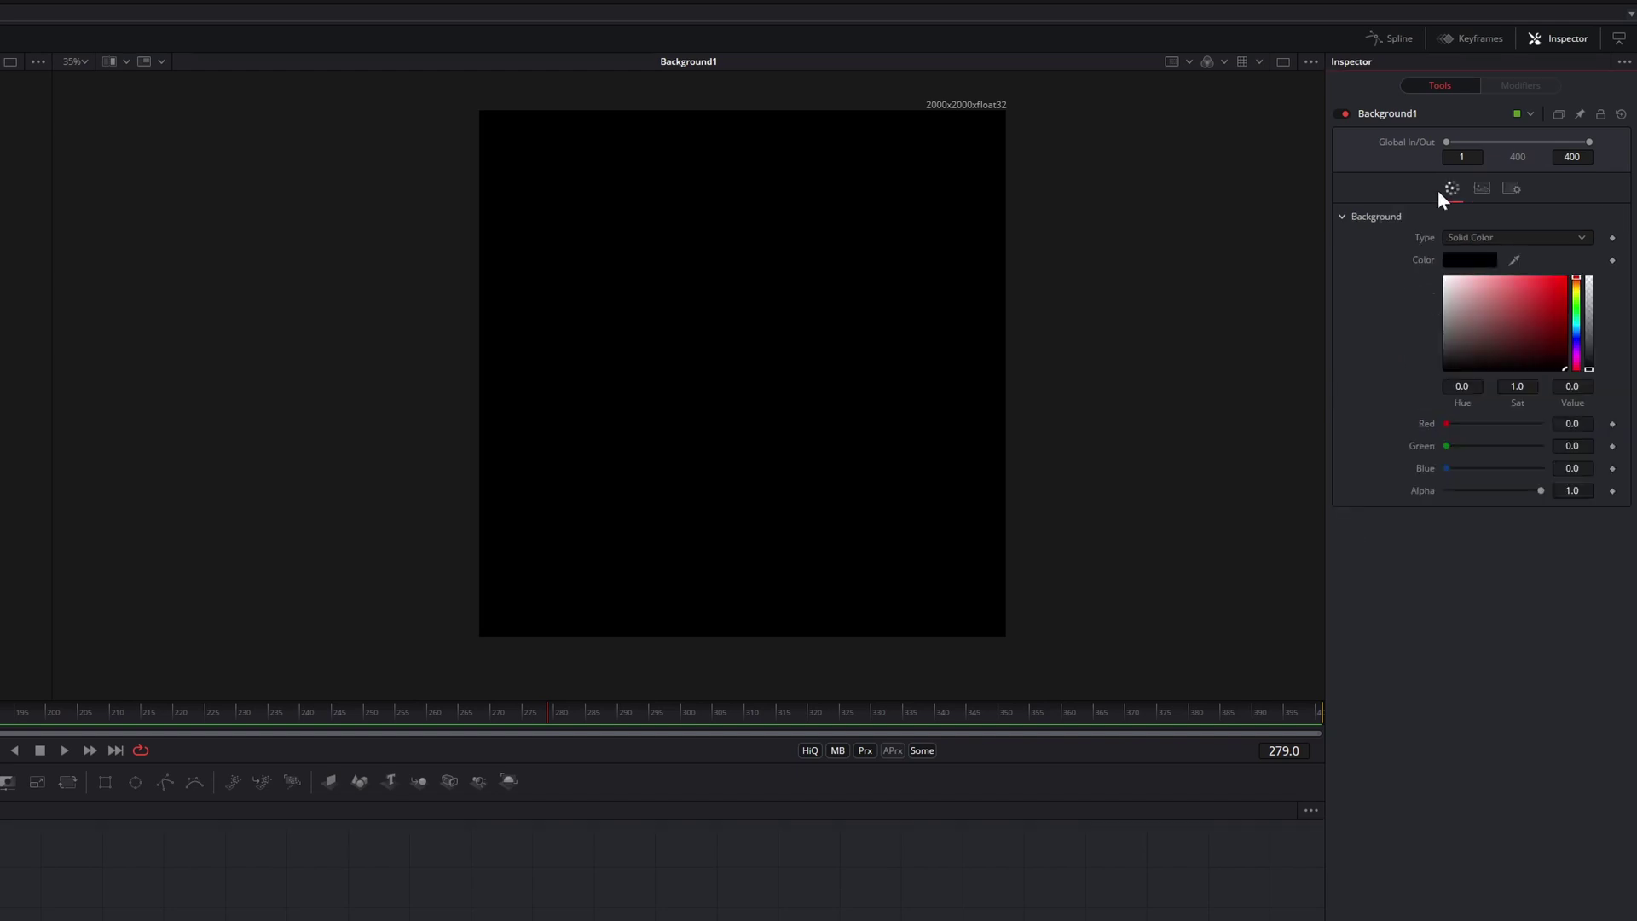
left_click(1511, 238)
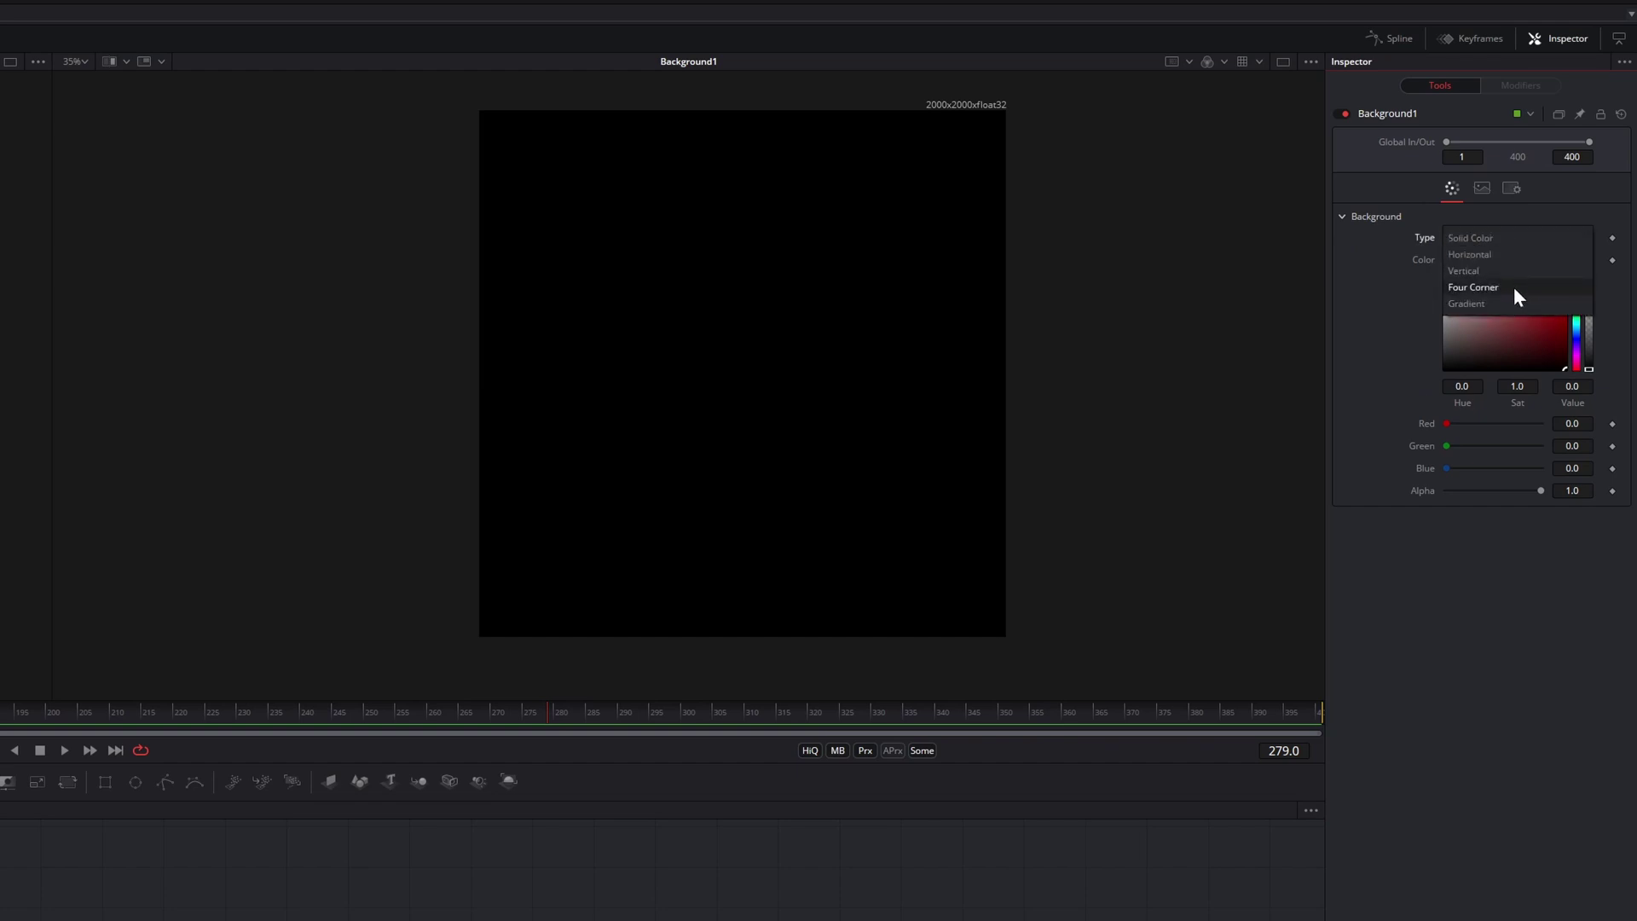
left_click(1515, 293)
left_click(1496, 260)
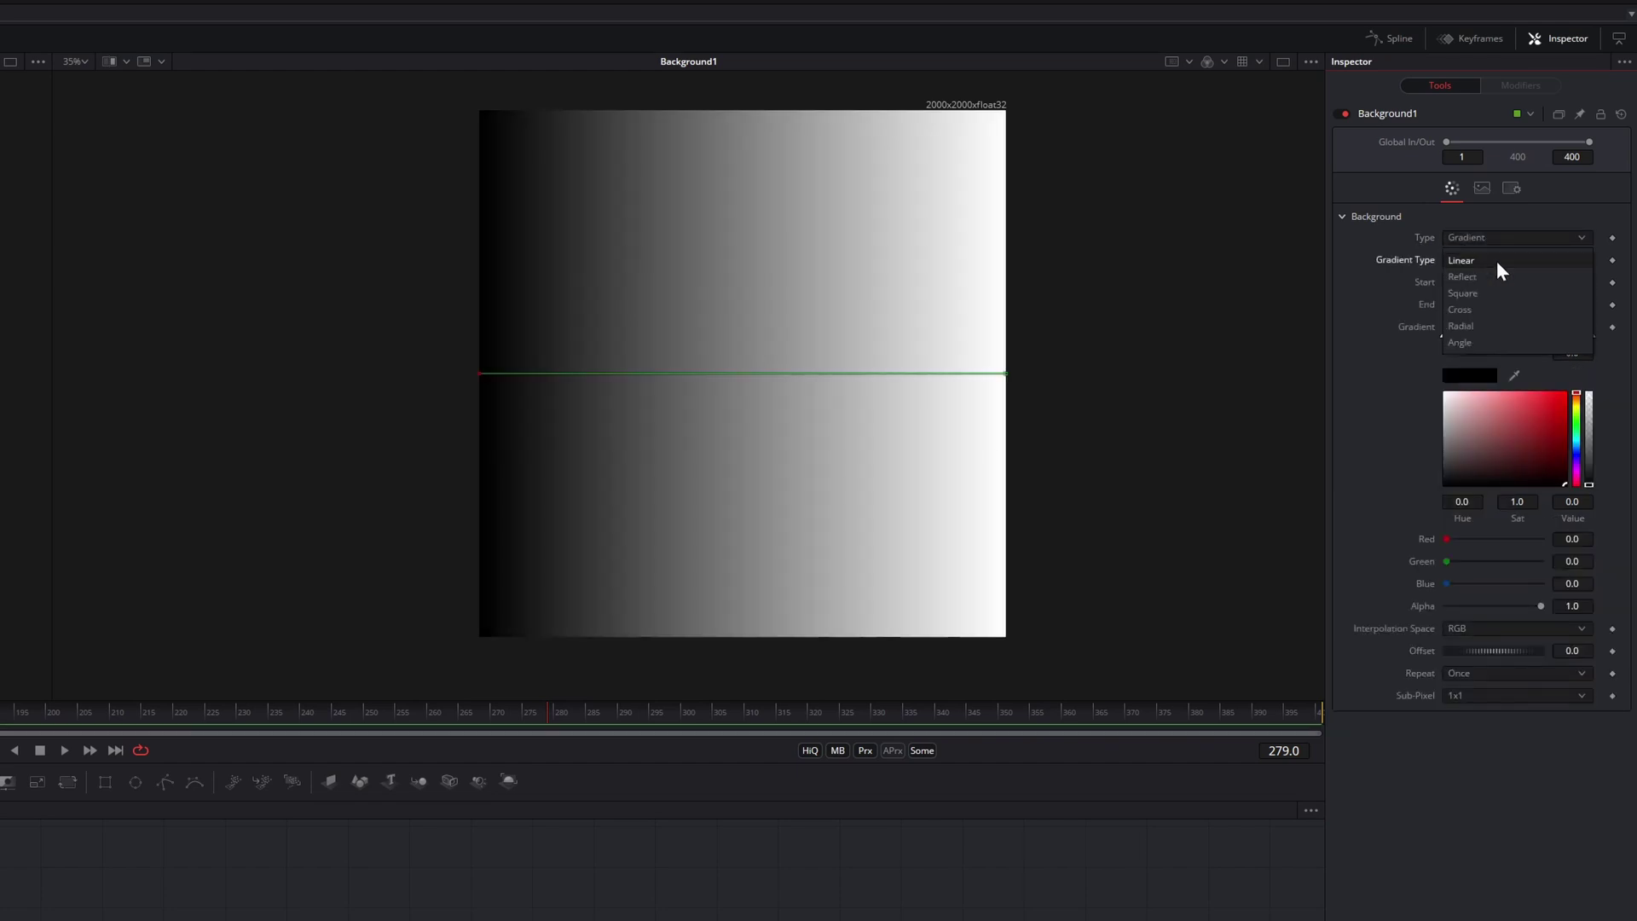
left_click(1502, 329)
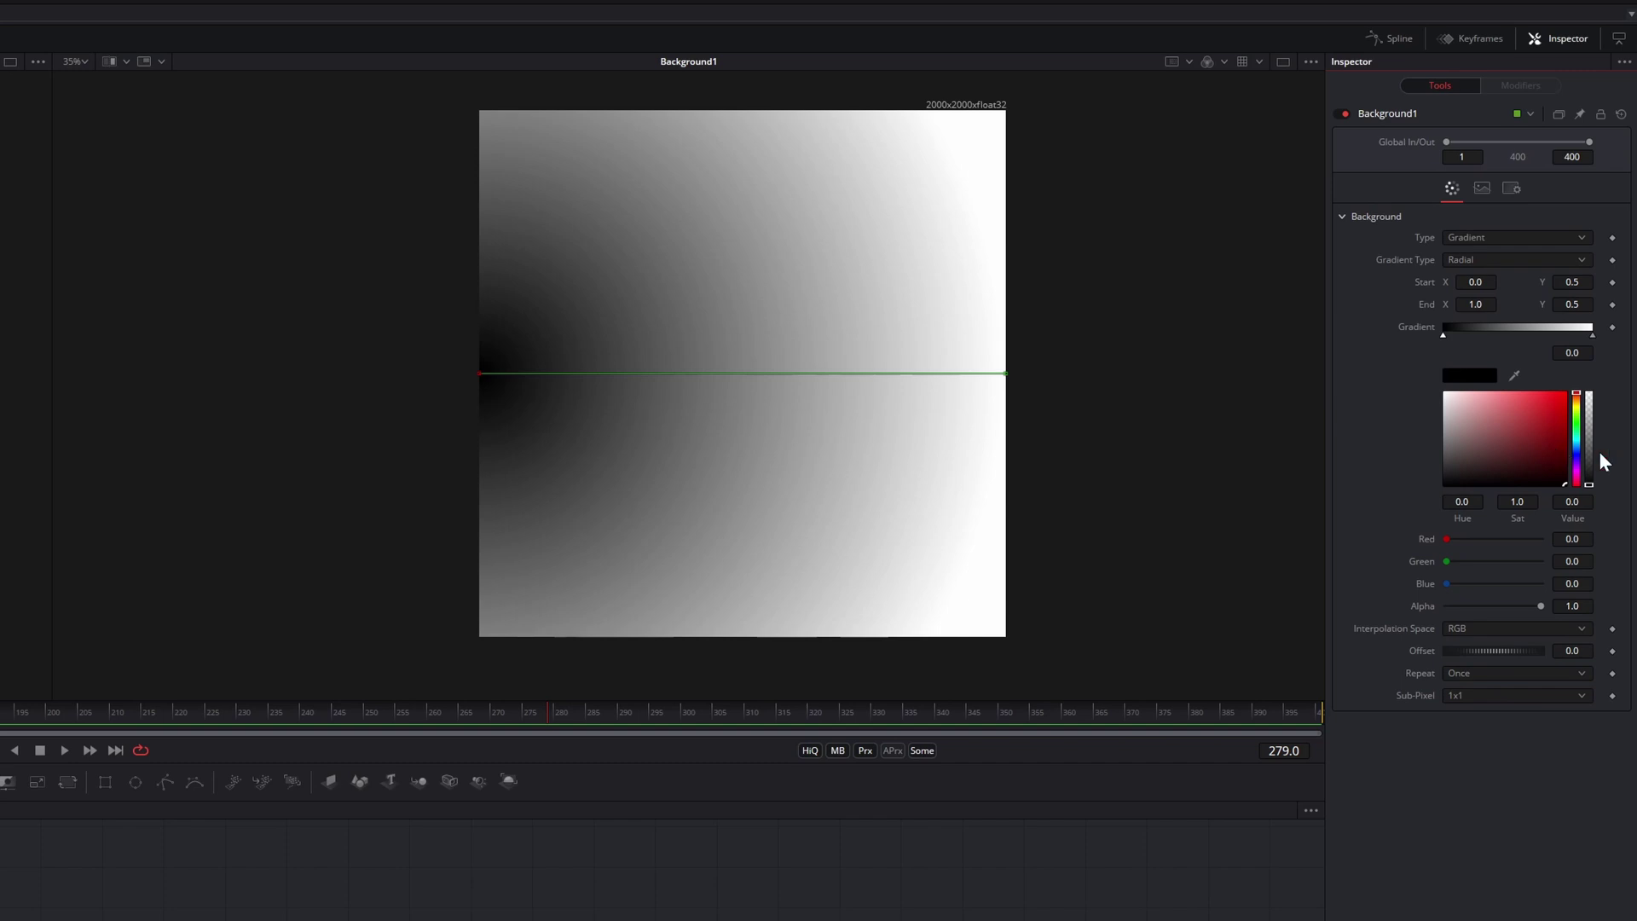
Colour the gradient sky blue and reposition it in the image
left_click_drag(1576, 460, 1574, 438)
left_click(1569, 402)
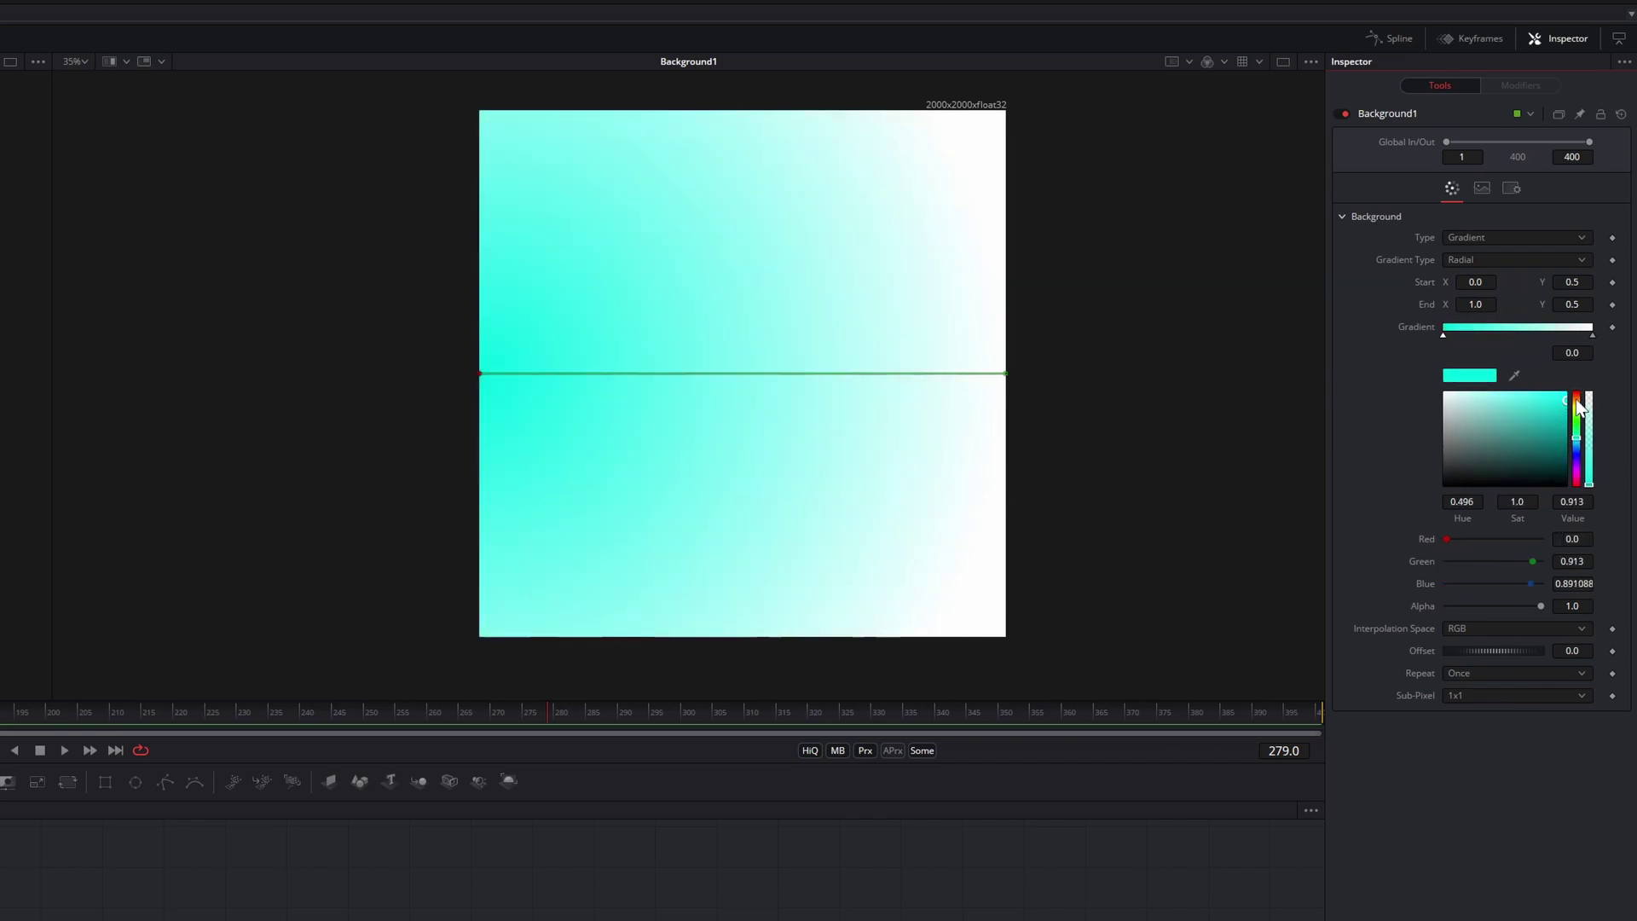
left_click(1574, 444)
left_click(1591, 334)
left_click_drag(1540, 418, 1445, 485)
left_click_drag(665, 429, 742, 498)
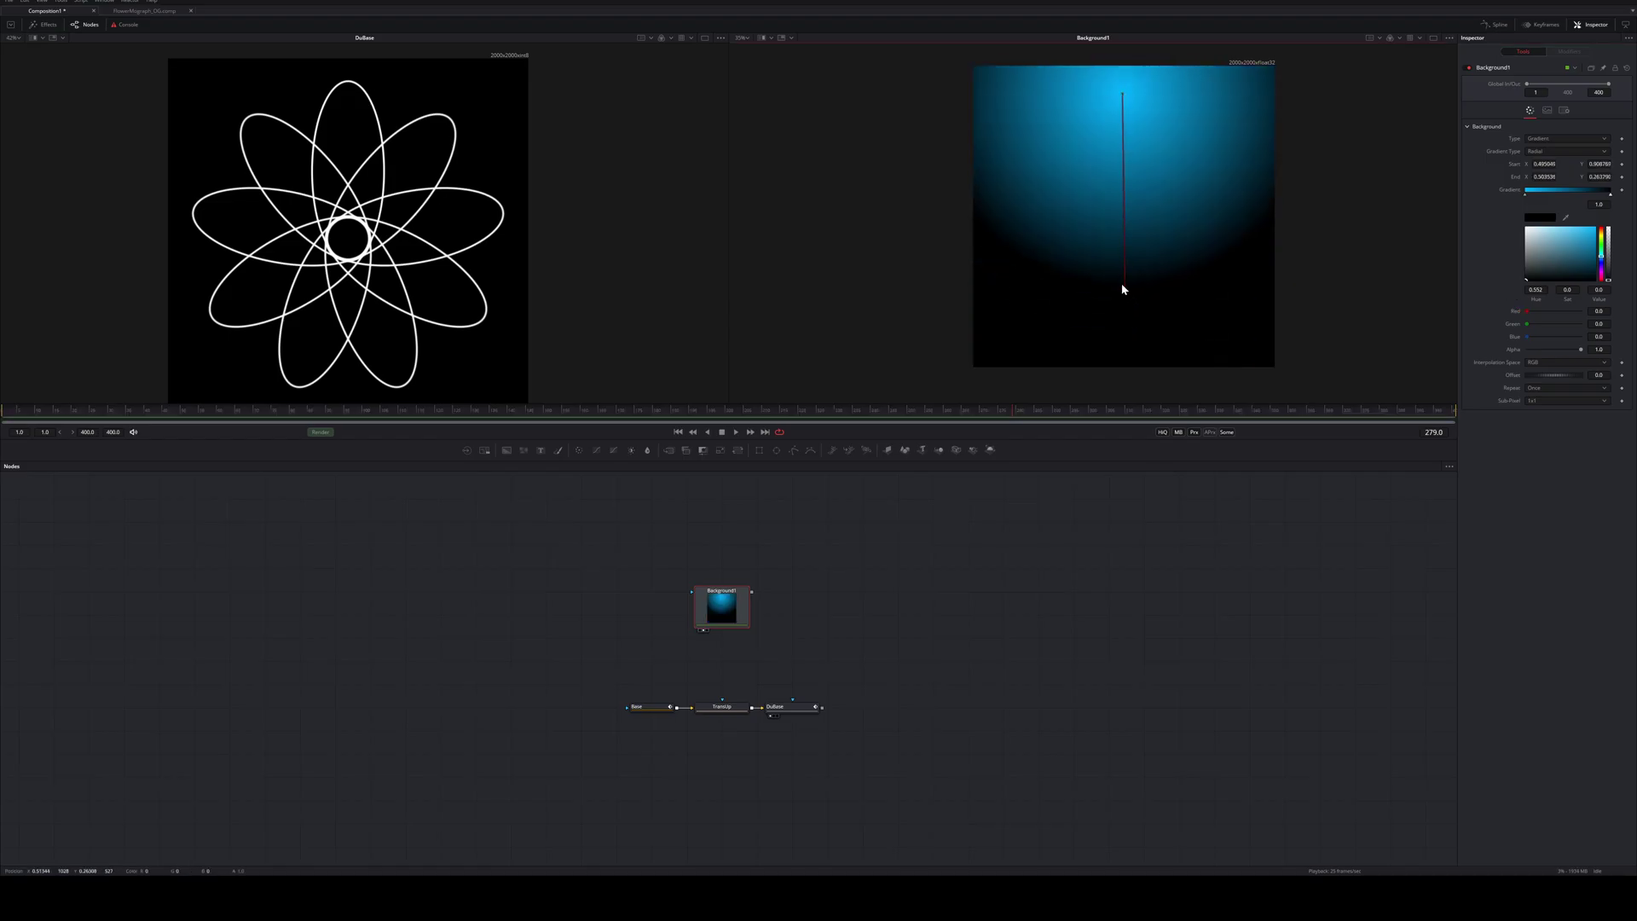
Paste a yellow copy of the gradient and move its start and end handles
key("ctrl+c")
key("ctrl+v")
left_click_drag(1601, 257, 1601, 235)
left_click_drag(1125, 97, 1000, 333)
left_click_drag(1126, 288, 1133, 234)
Paste a third copy, colour it red and move it to the lower right
key("ctrl+c")
key("ctrl+v")
left_click_drag(1602, 235, 1602, 227)
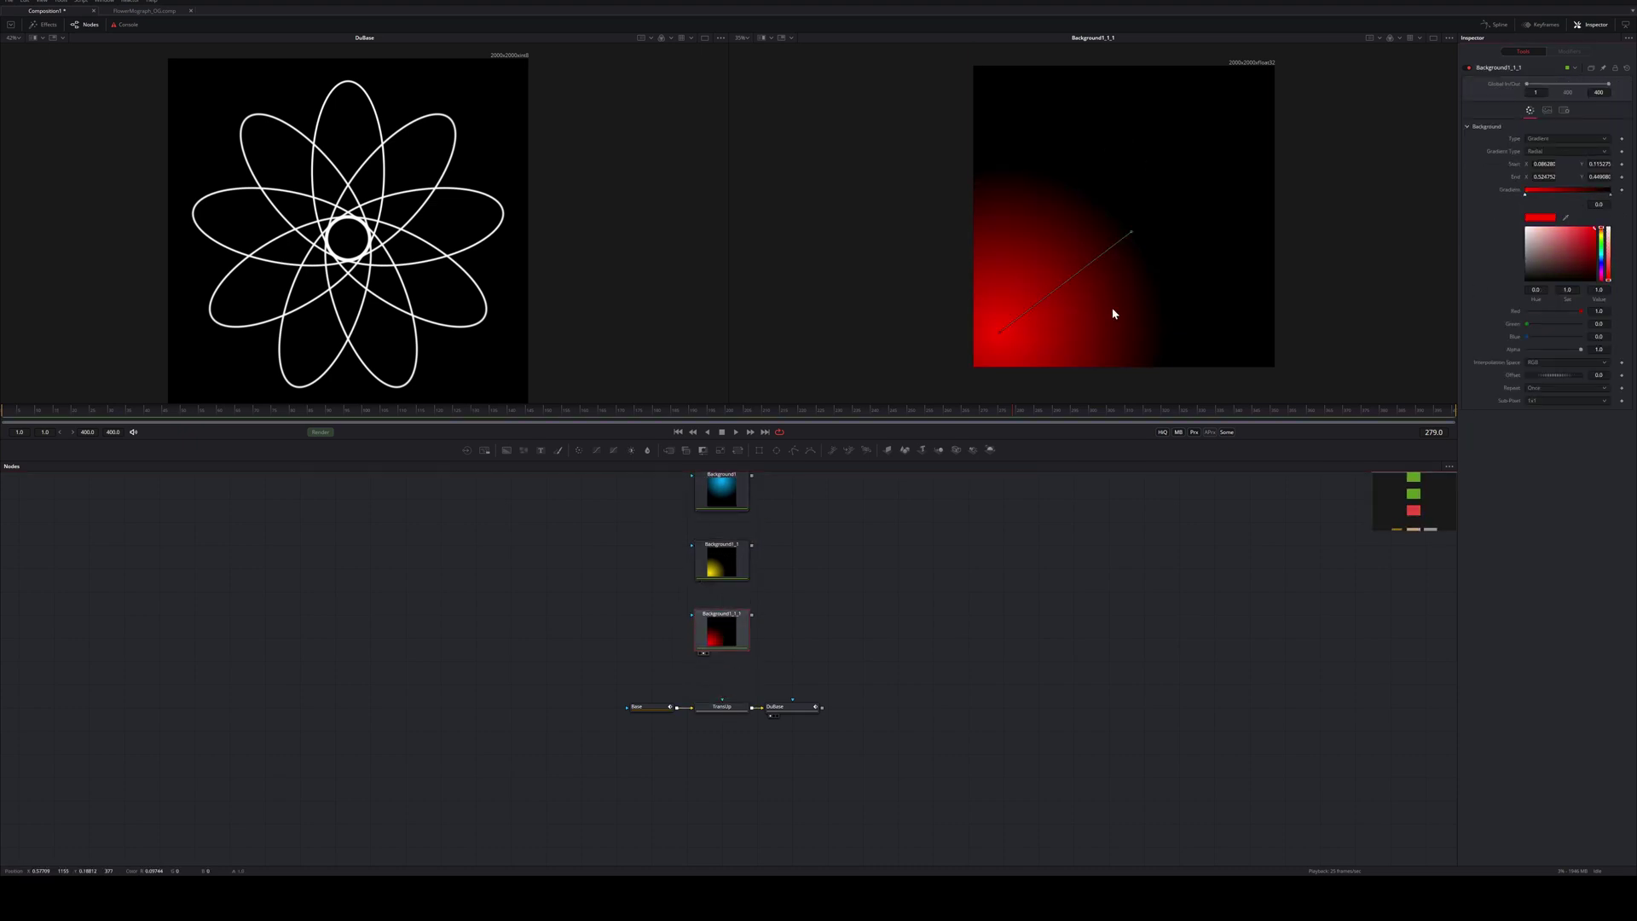
left_click_drag(999, 332, 1260, 350)
Rename the blue background BG_Blue and another copy BG_Red, then begin renaming the third
left_click(734, 493)
key("F2")
type("BG_Blue")
left_click(693, 633)
key("F2")
type("BG_Red")
key("Return")
left_click(693, 703)
left_click(693, 633)
key("F2")
Name the last copy BG_Yellow, merge it with Merge1 and set Merge1's Alpha Gain to 0
type("BG_Yellow")
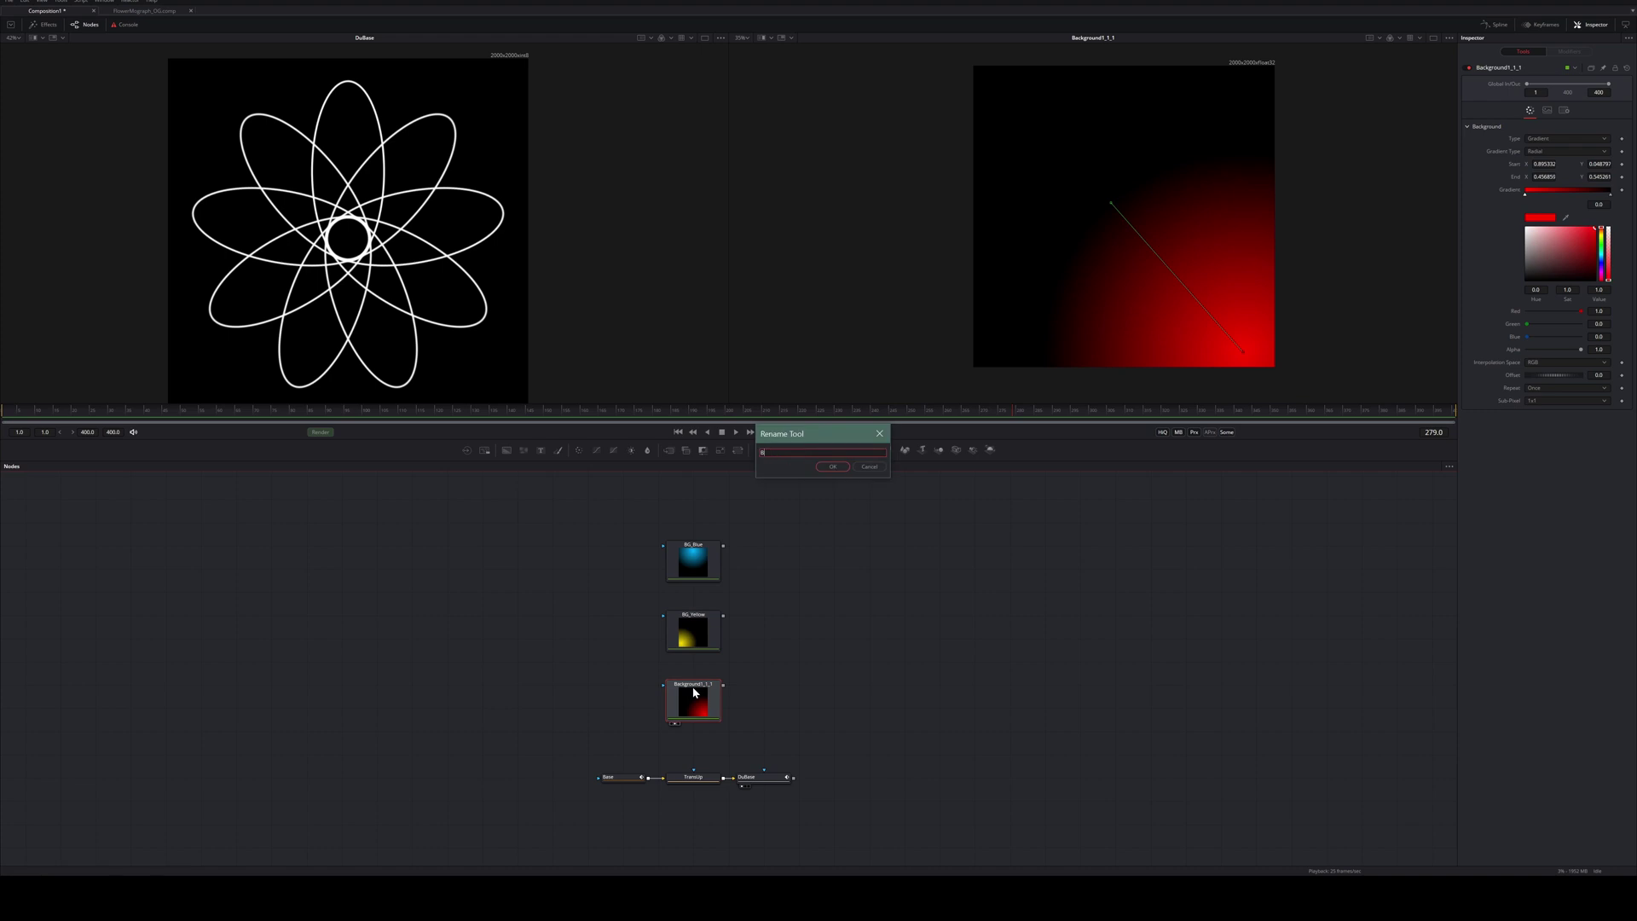
key("Return")
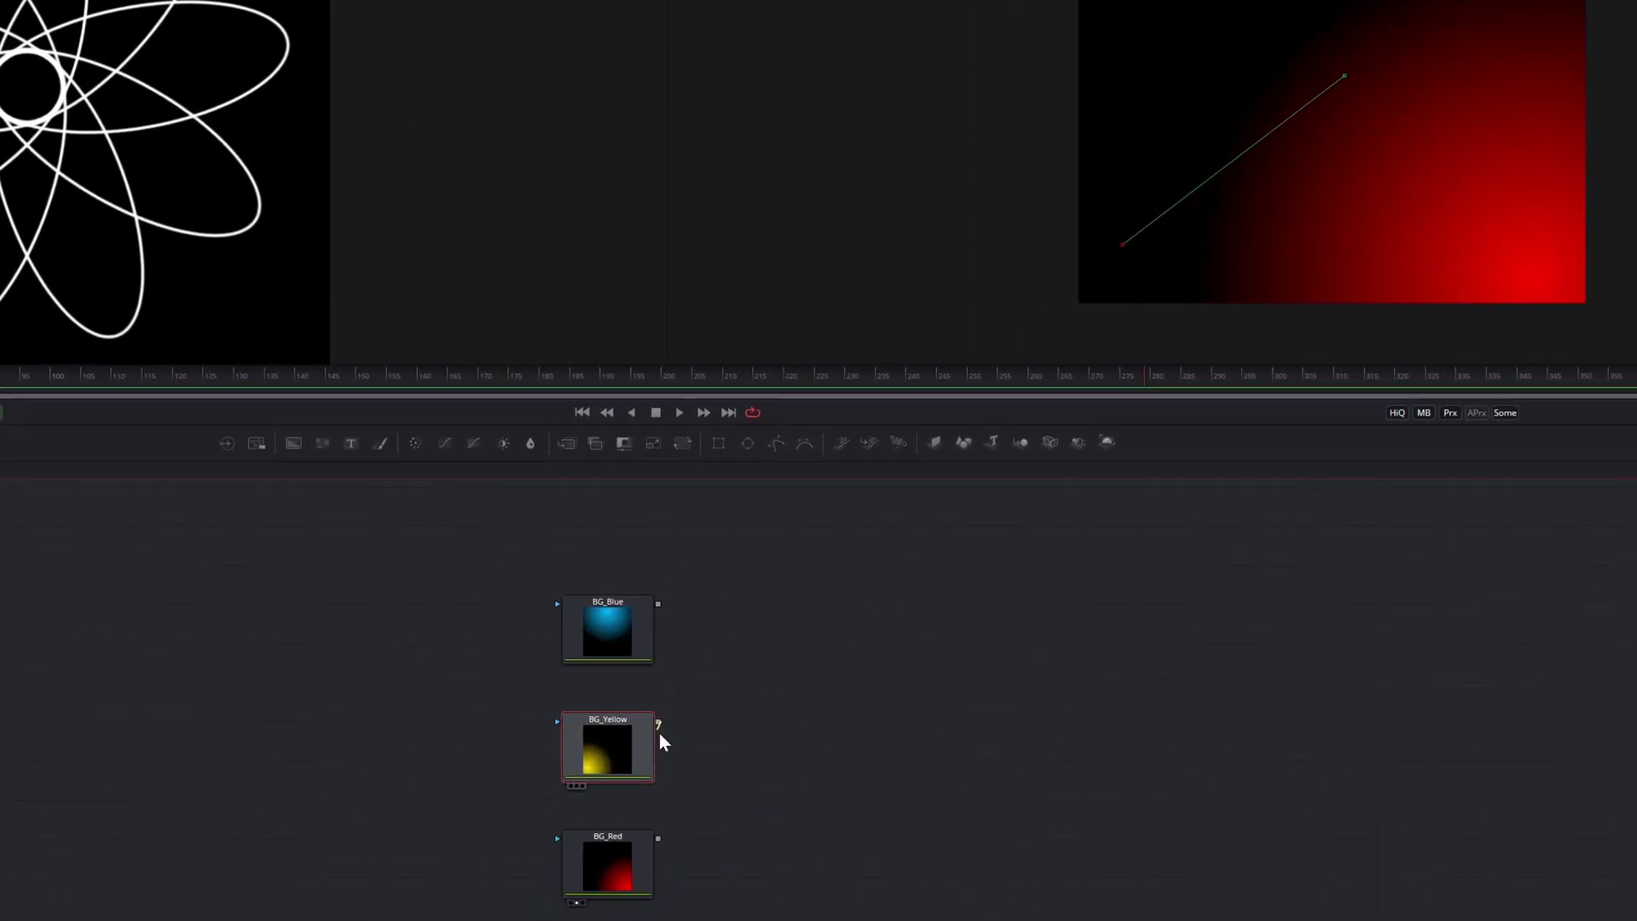
left_click_drag(684, 680, 654, 609)
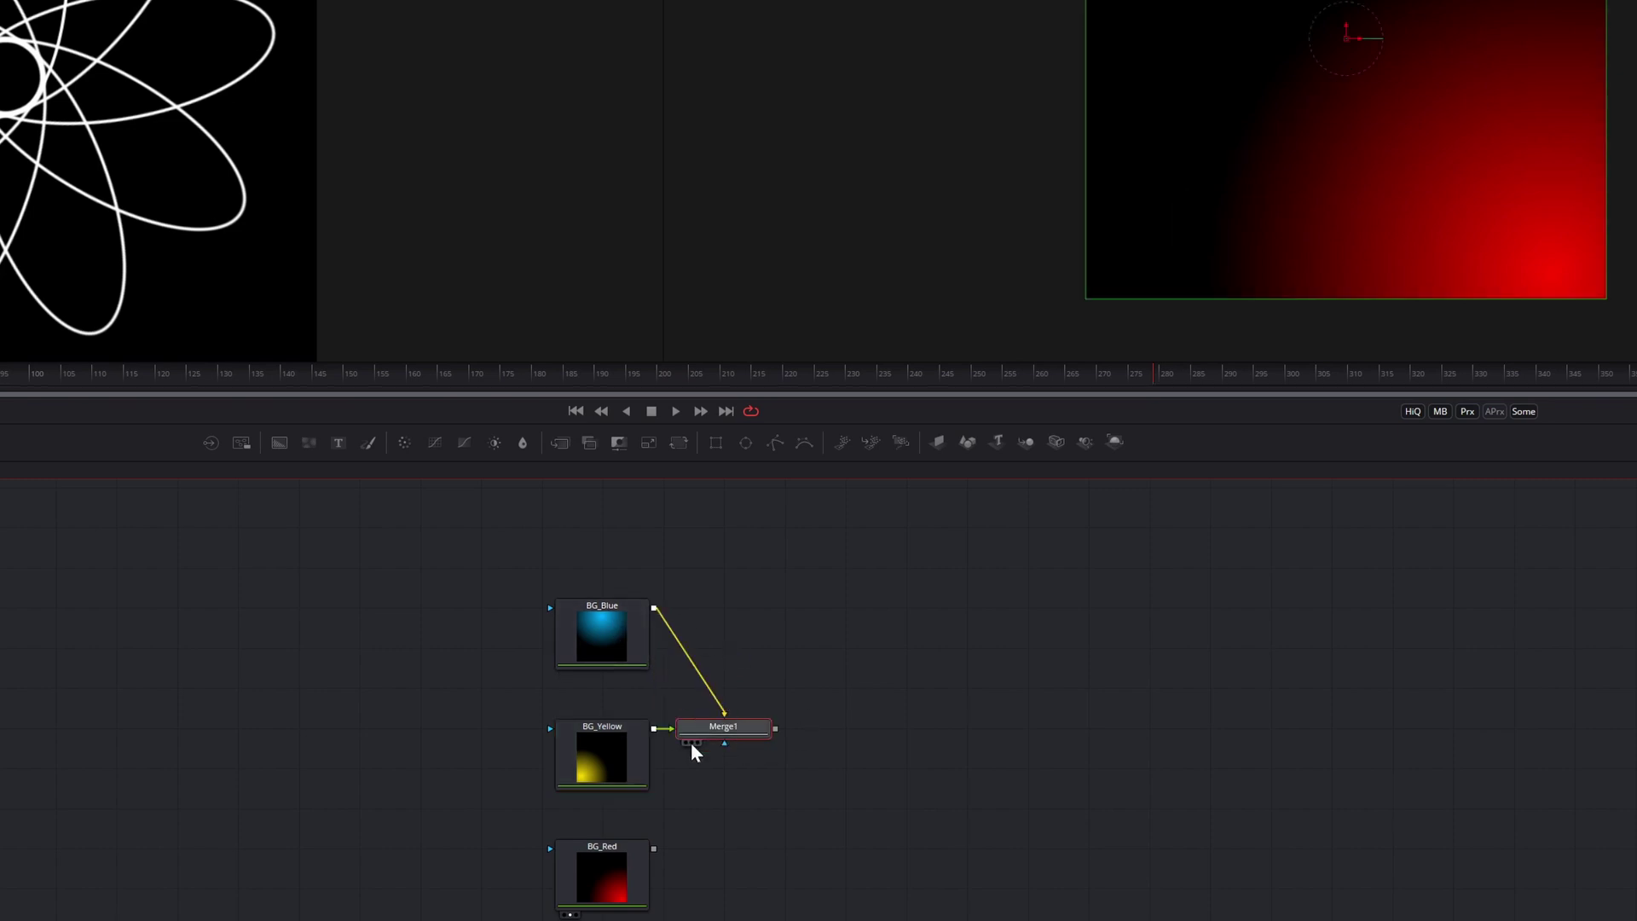
key("2")
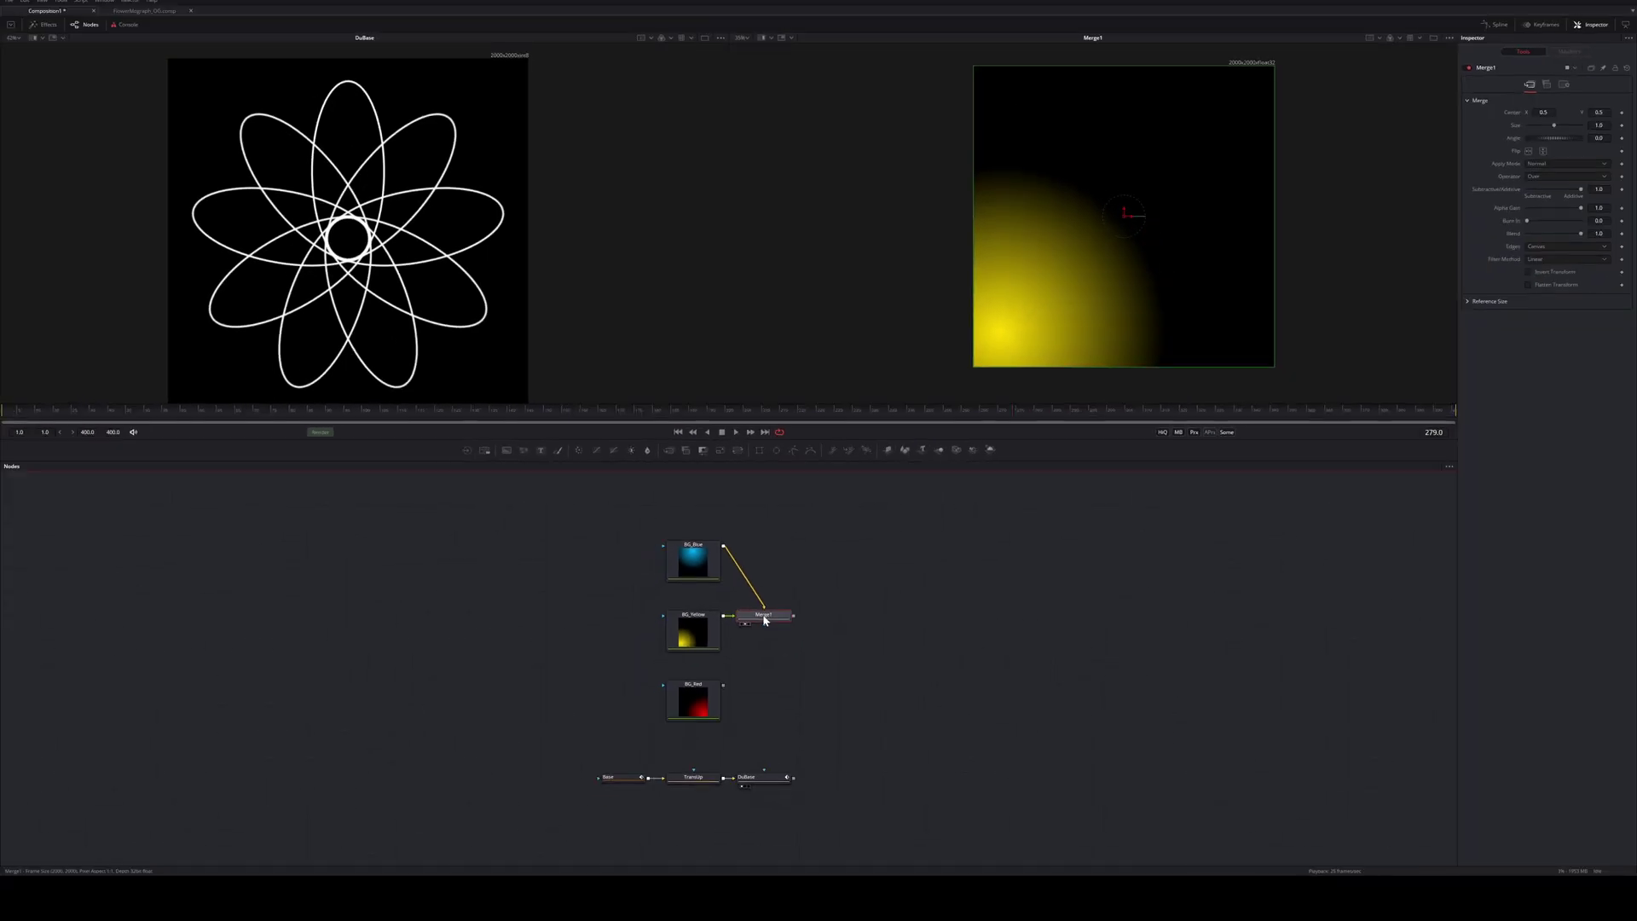
right_click(762, 621)
key("Escape")
left_click_drag(1578, 207, 1524, 208)
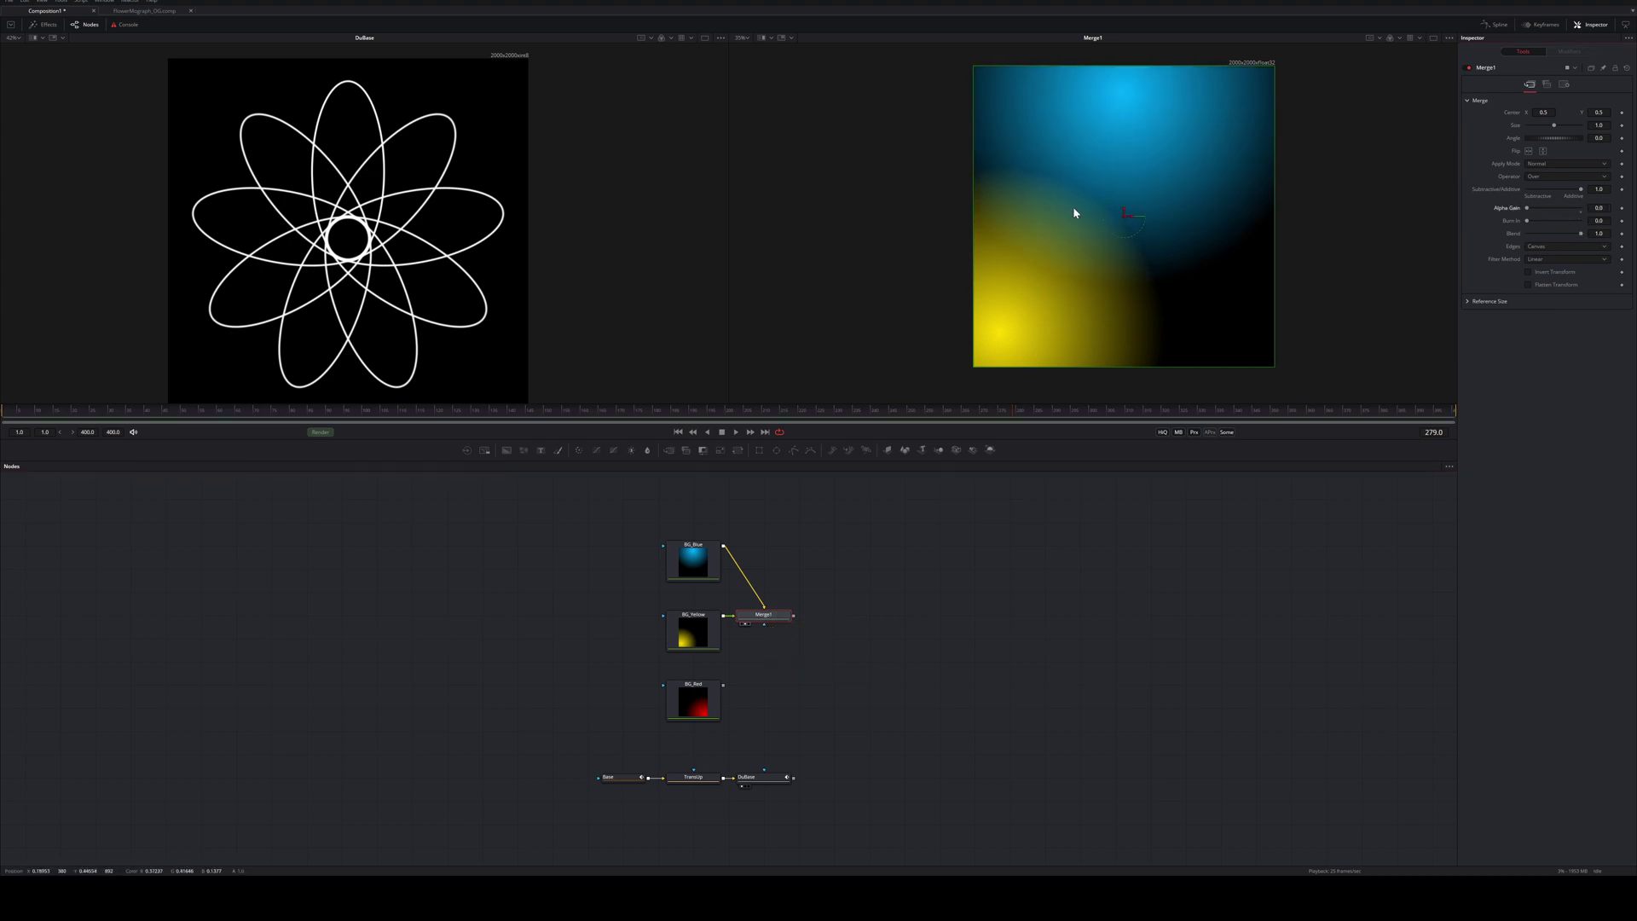
Merge BG_Red onto the Merge1 result via Merge2 with Alpha Gain 0
left_click_drag(723, 685, 794, 616)
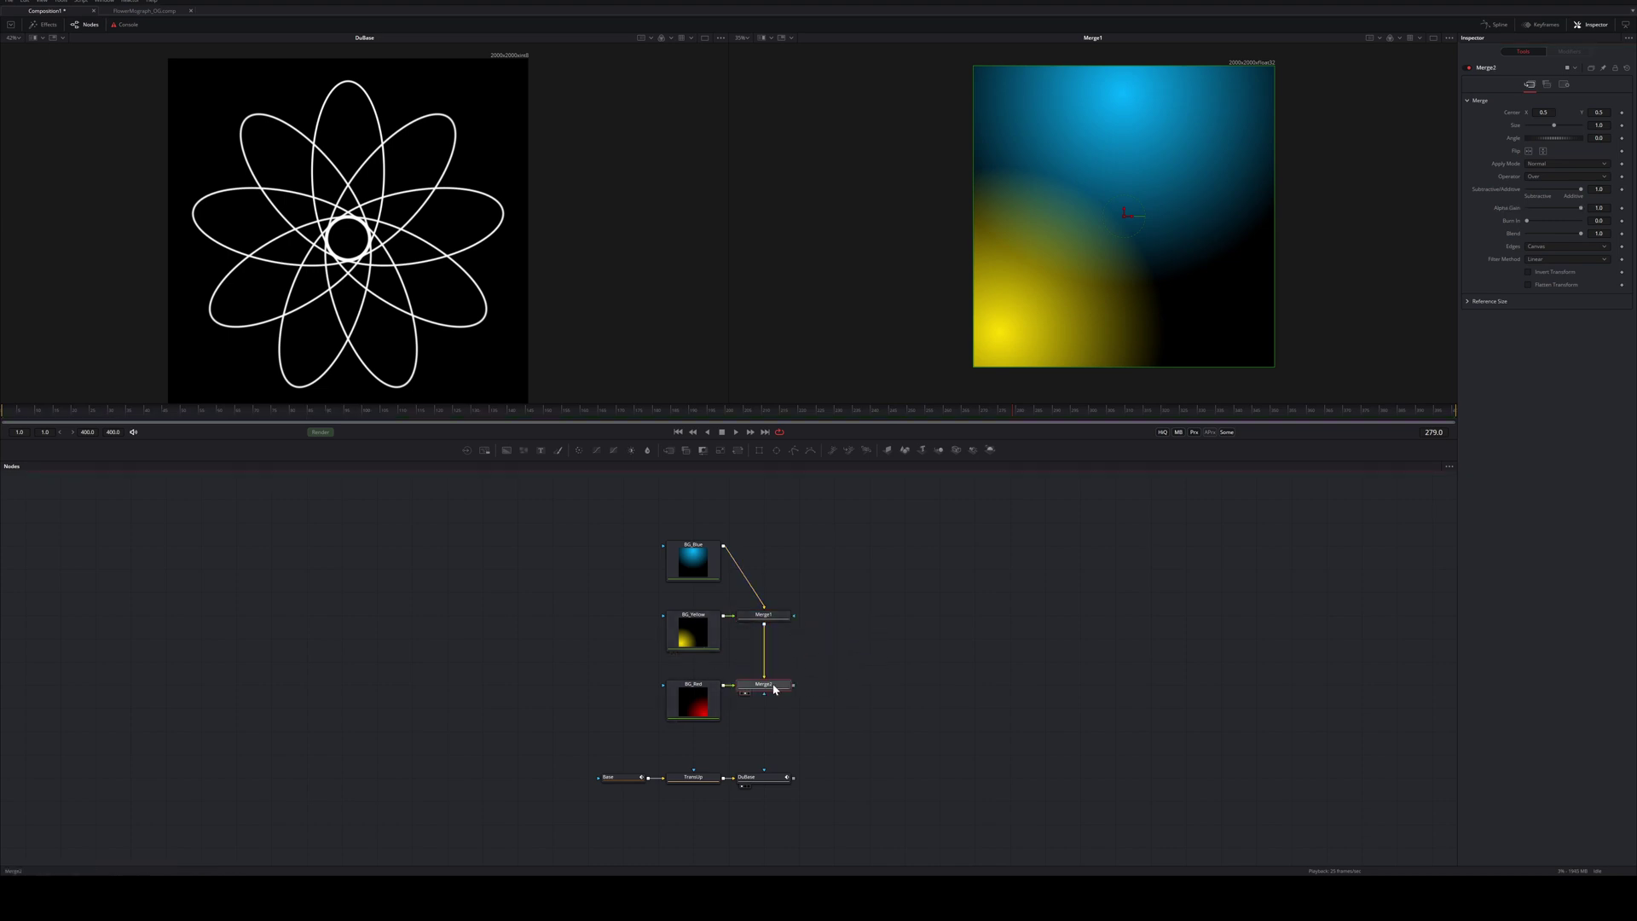
key("2")
left_click_drag(1581, 208, 1526, 209)
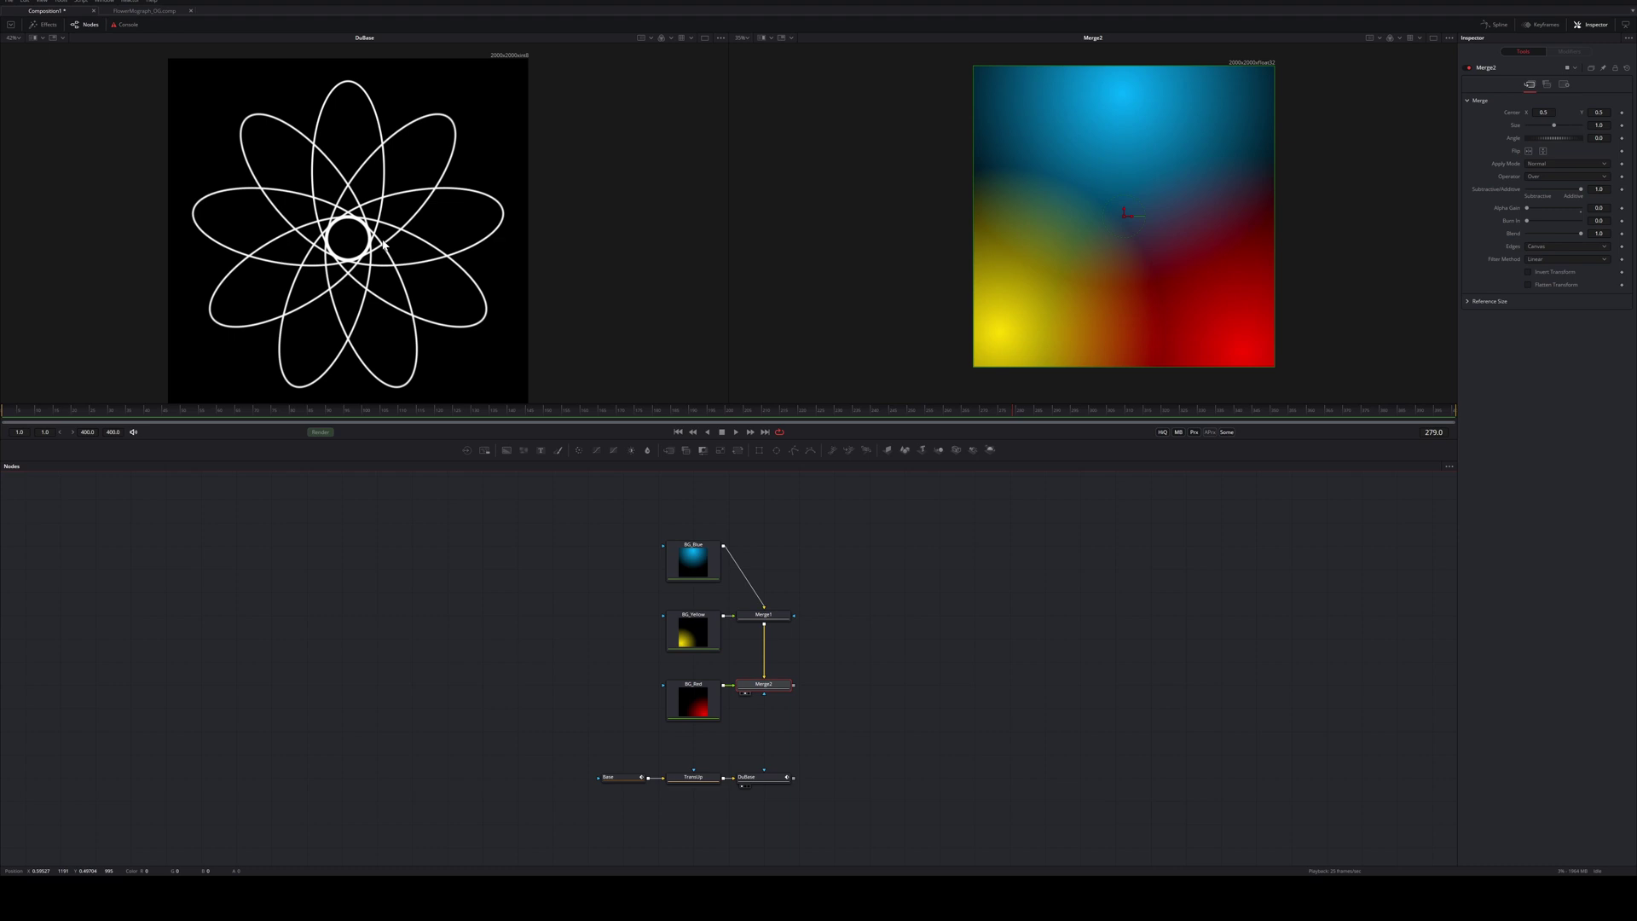
Add a Channel Booleans node after Merge2 and set its operation to Clear
key("shift+space")
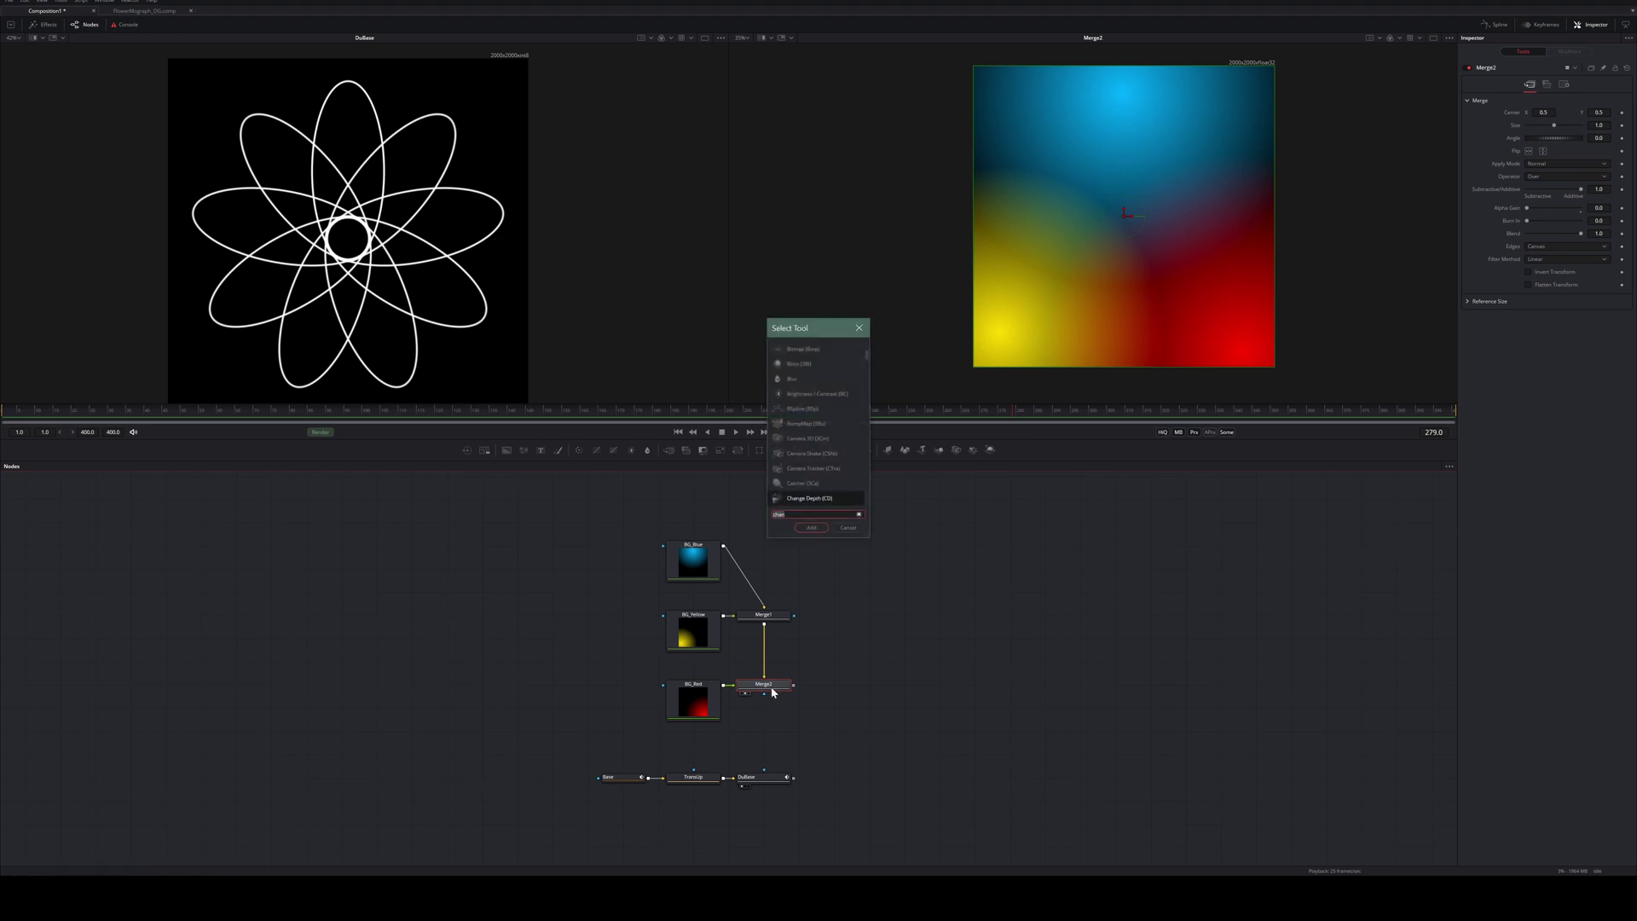
type("chan")
key("Down")
key("Down")
key("Return")
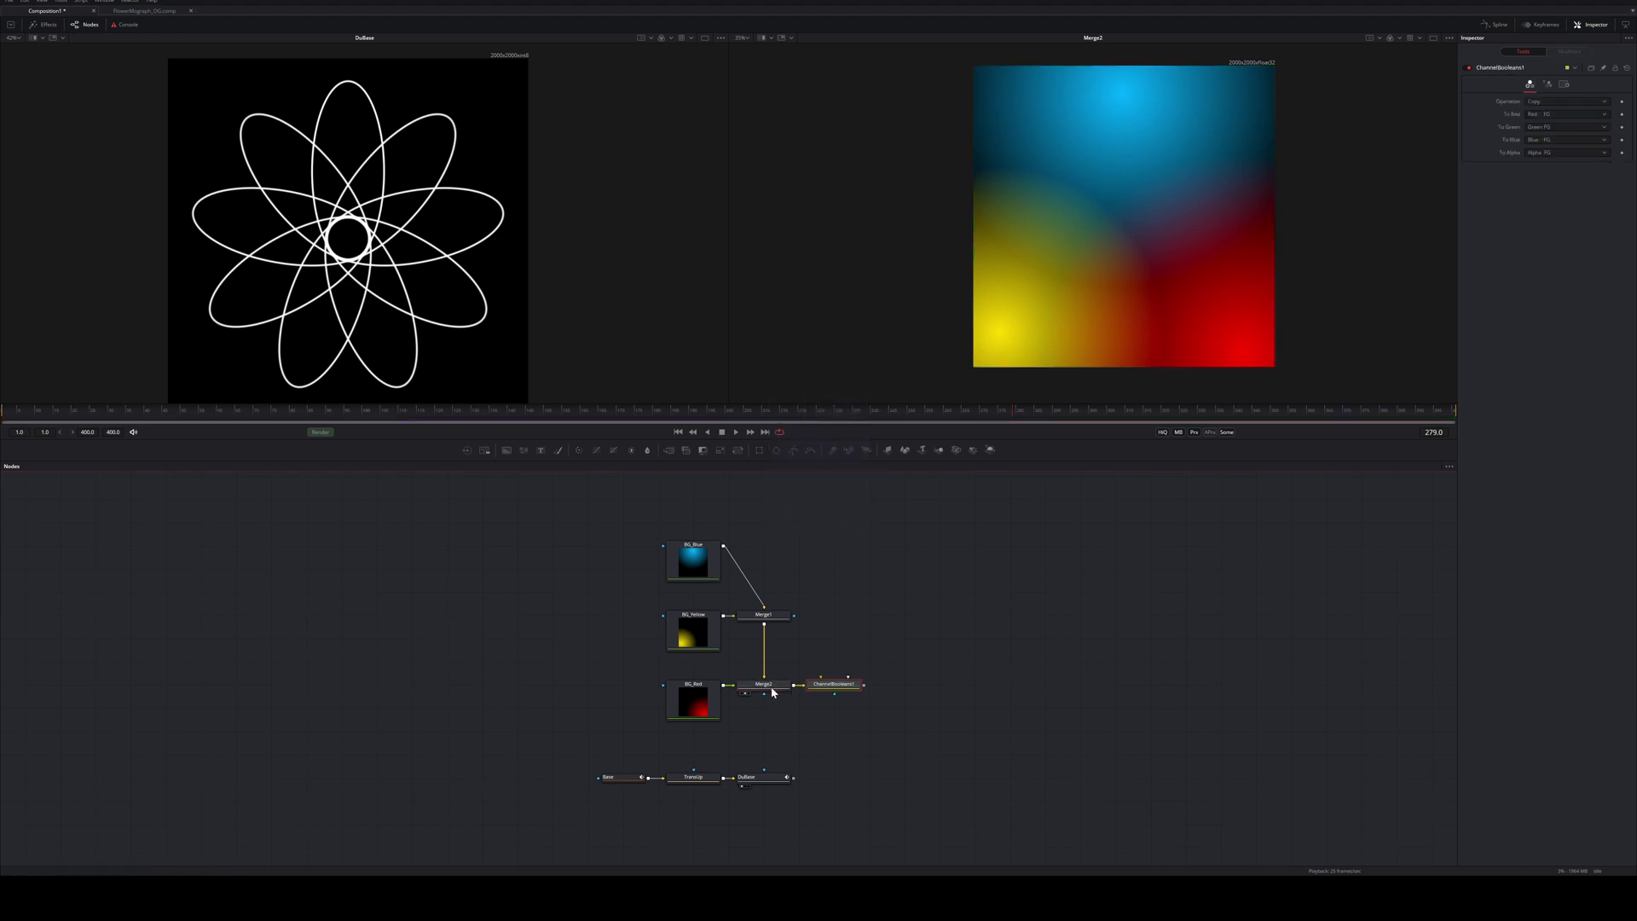
key("2")
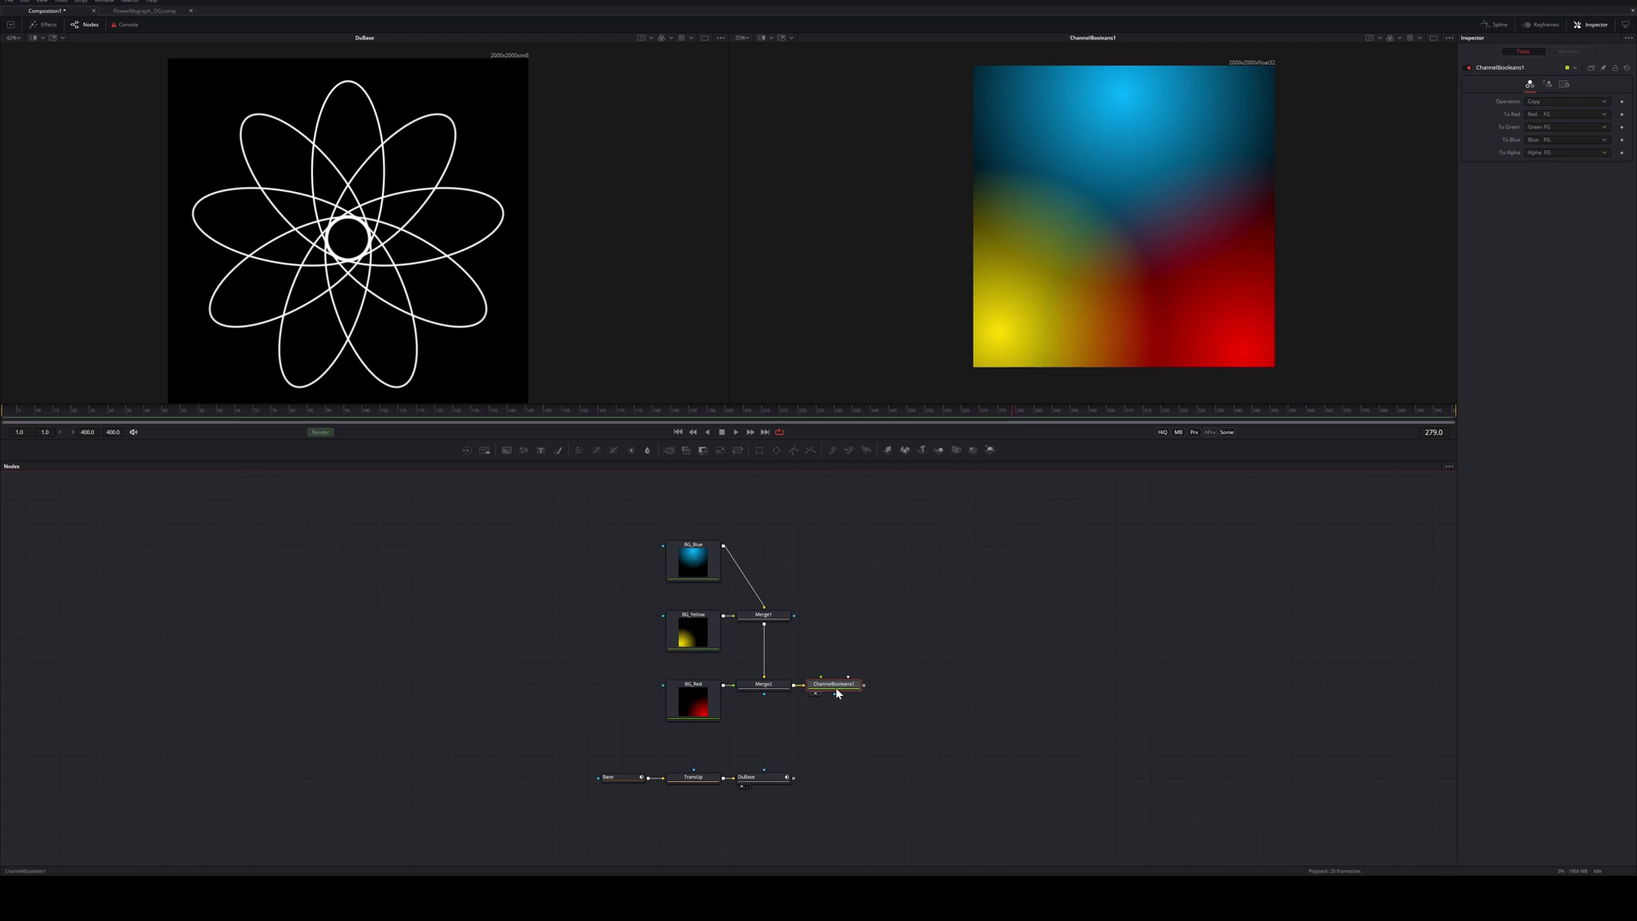
left_click(1578, 100)
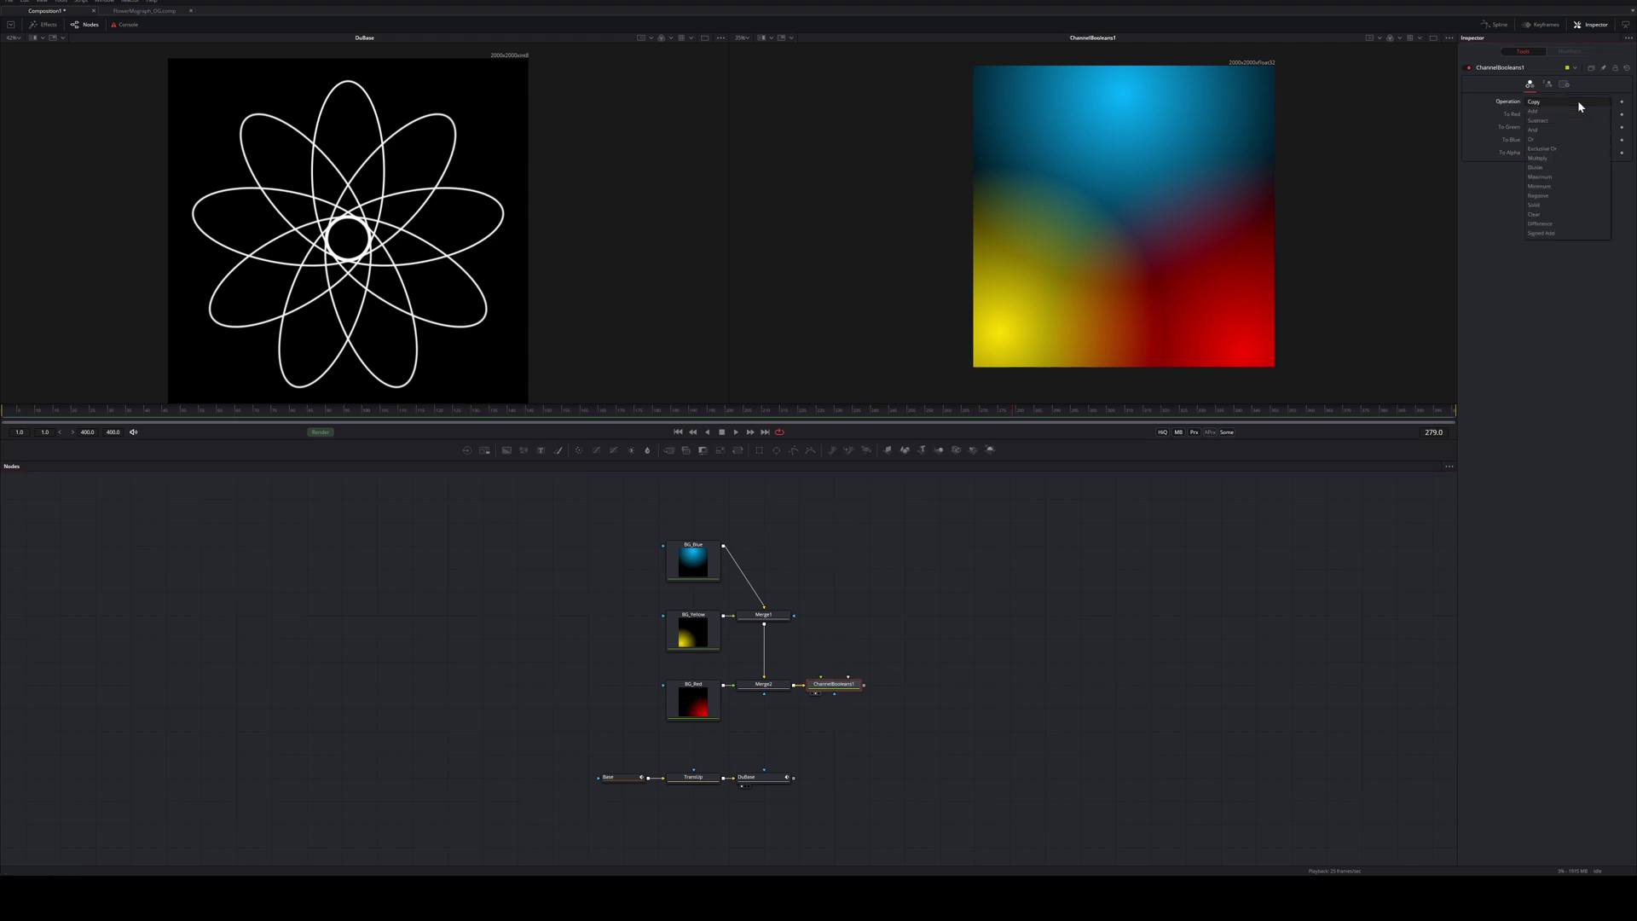
left_click(1564, 214)
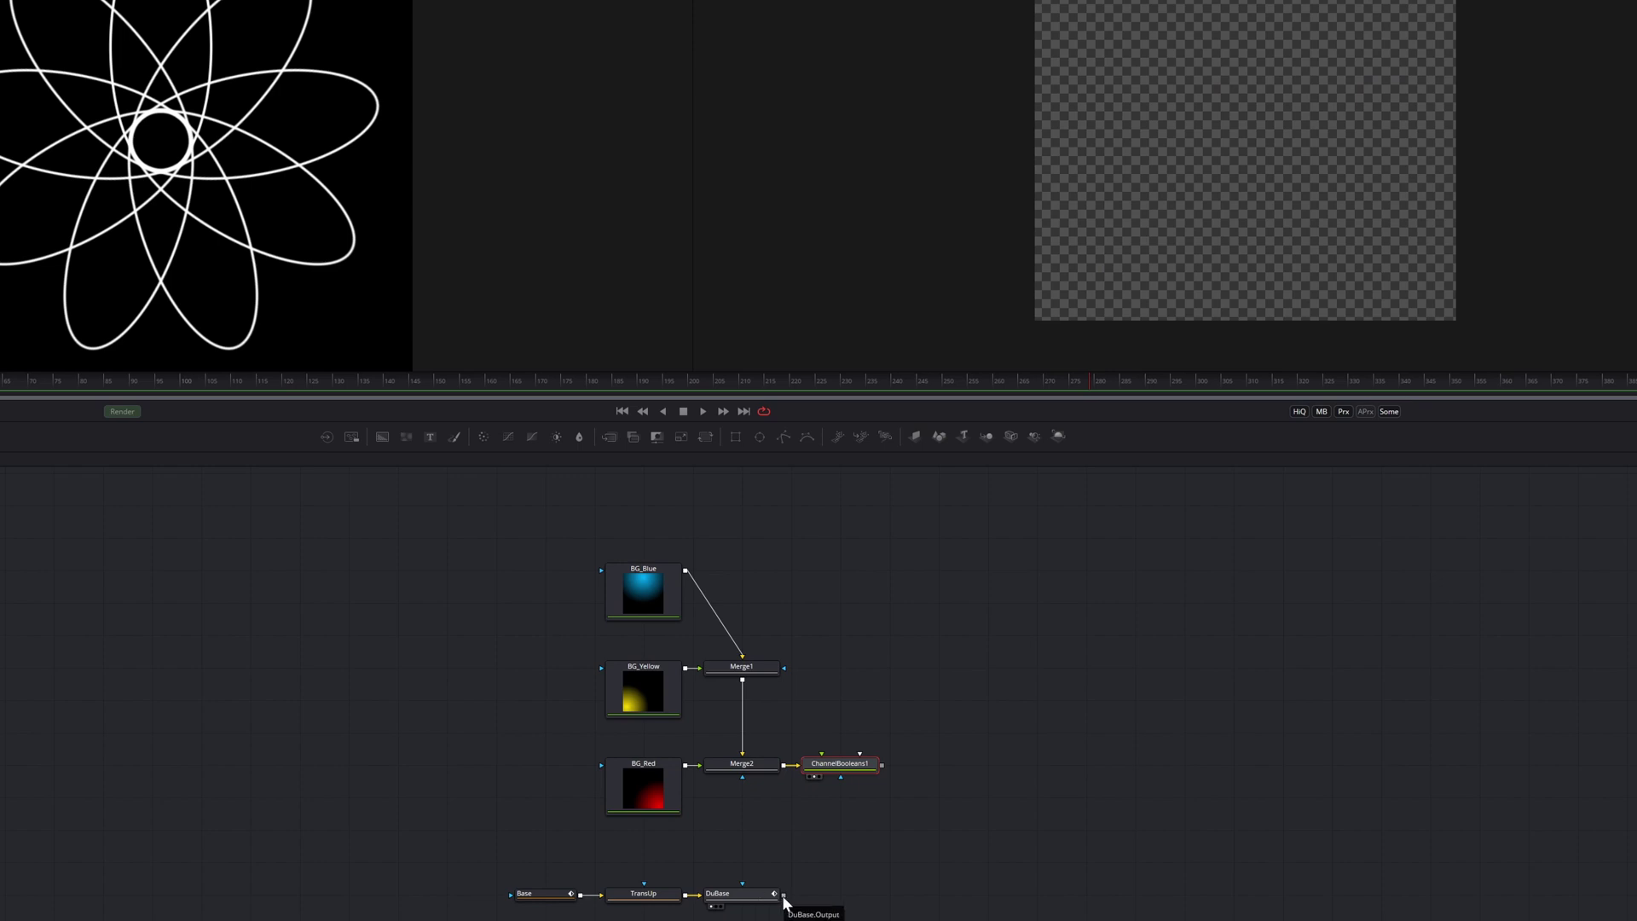
Feed DuBase into the first node's second input through a new Channel Booleans set to Negative
left_click_drag(783, 895, 841, 779)
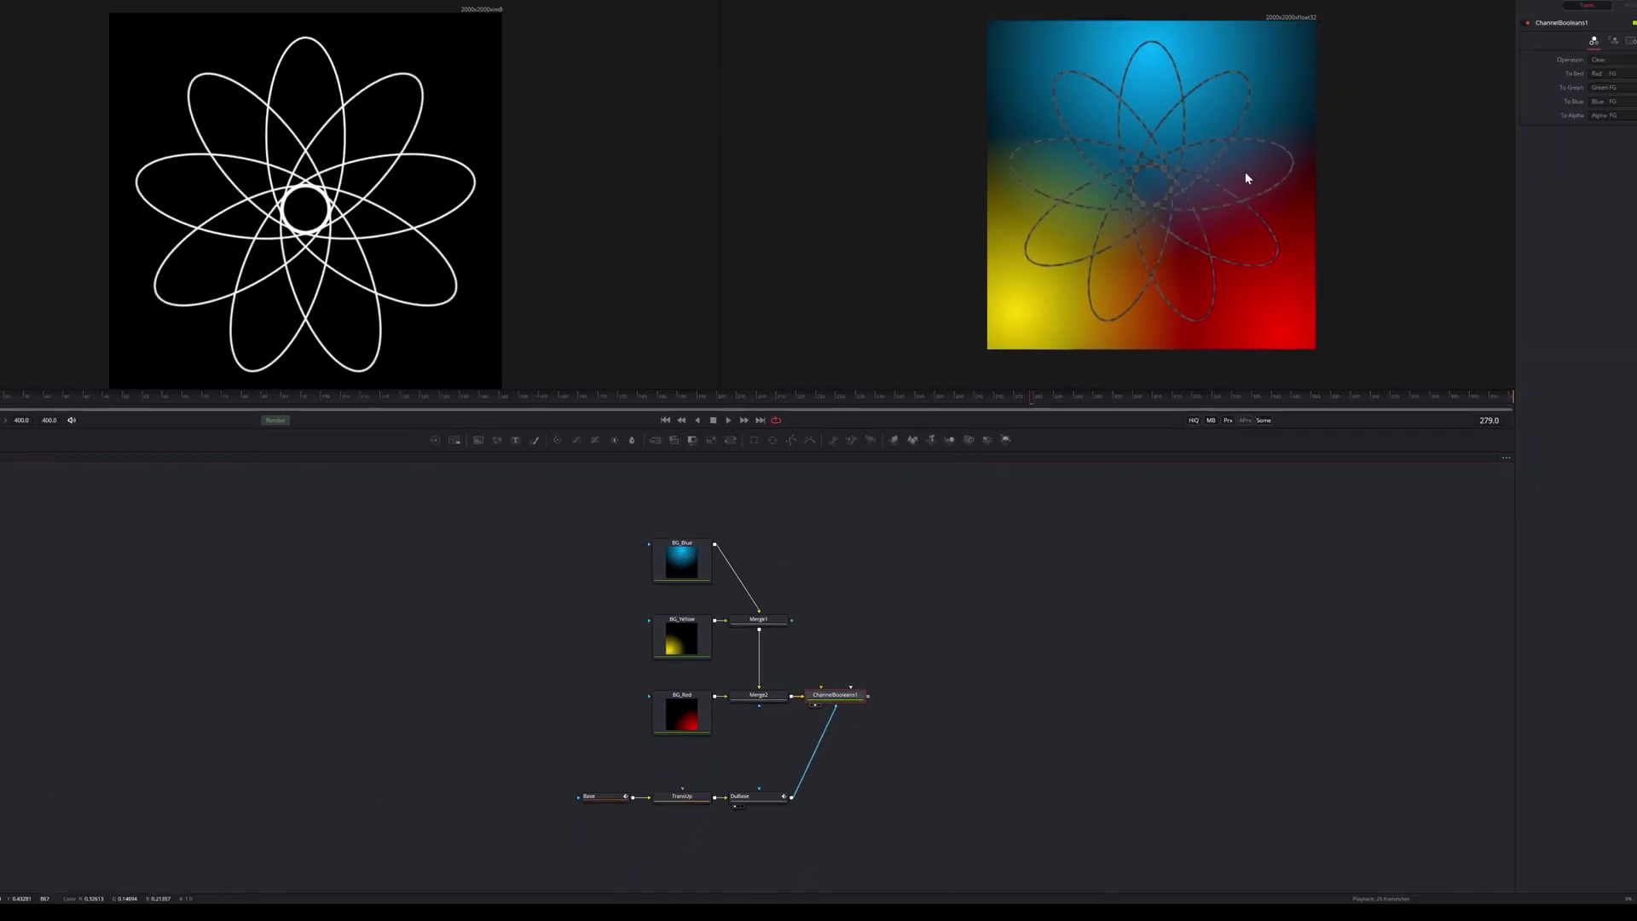
left_click(765, 770)
key("shift+space")
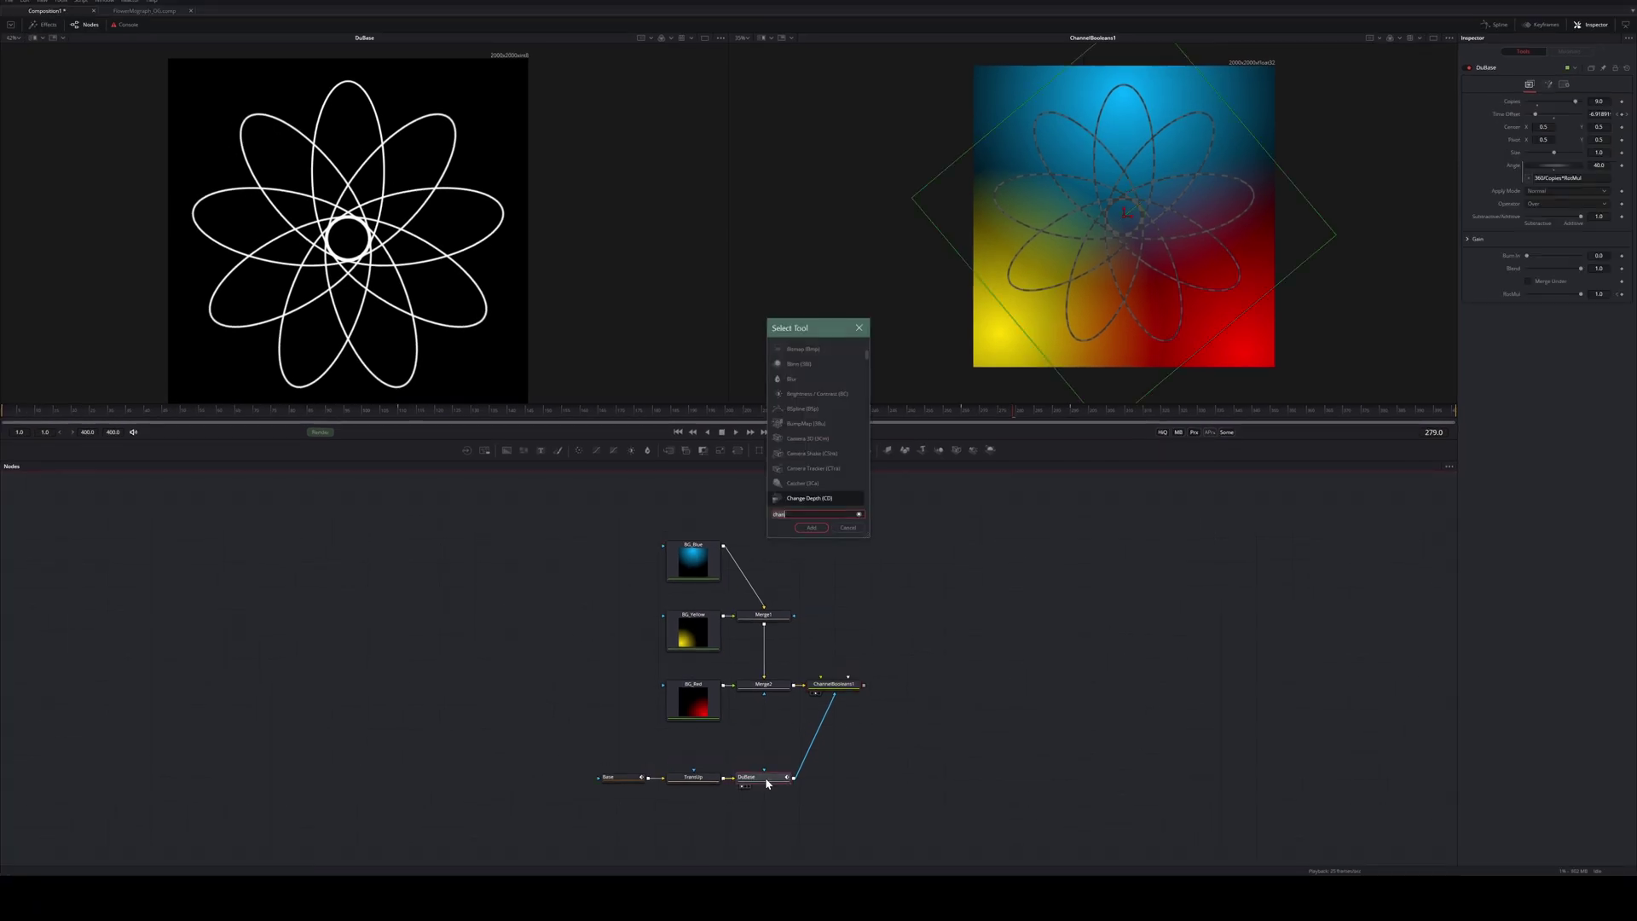
type("chann")
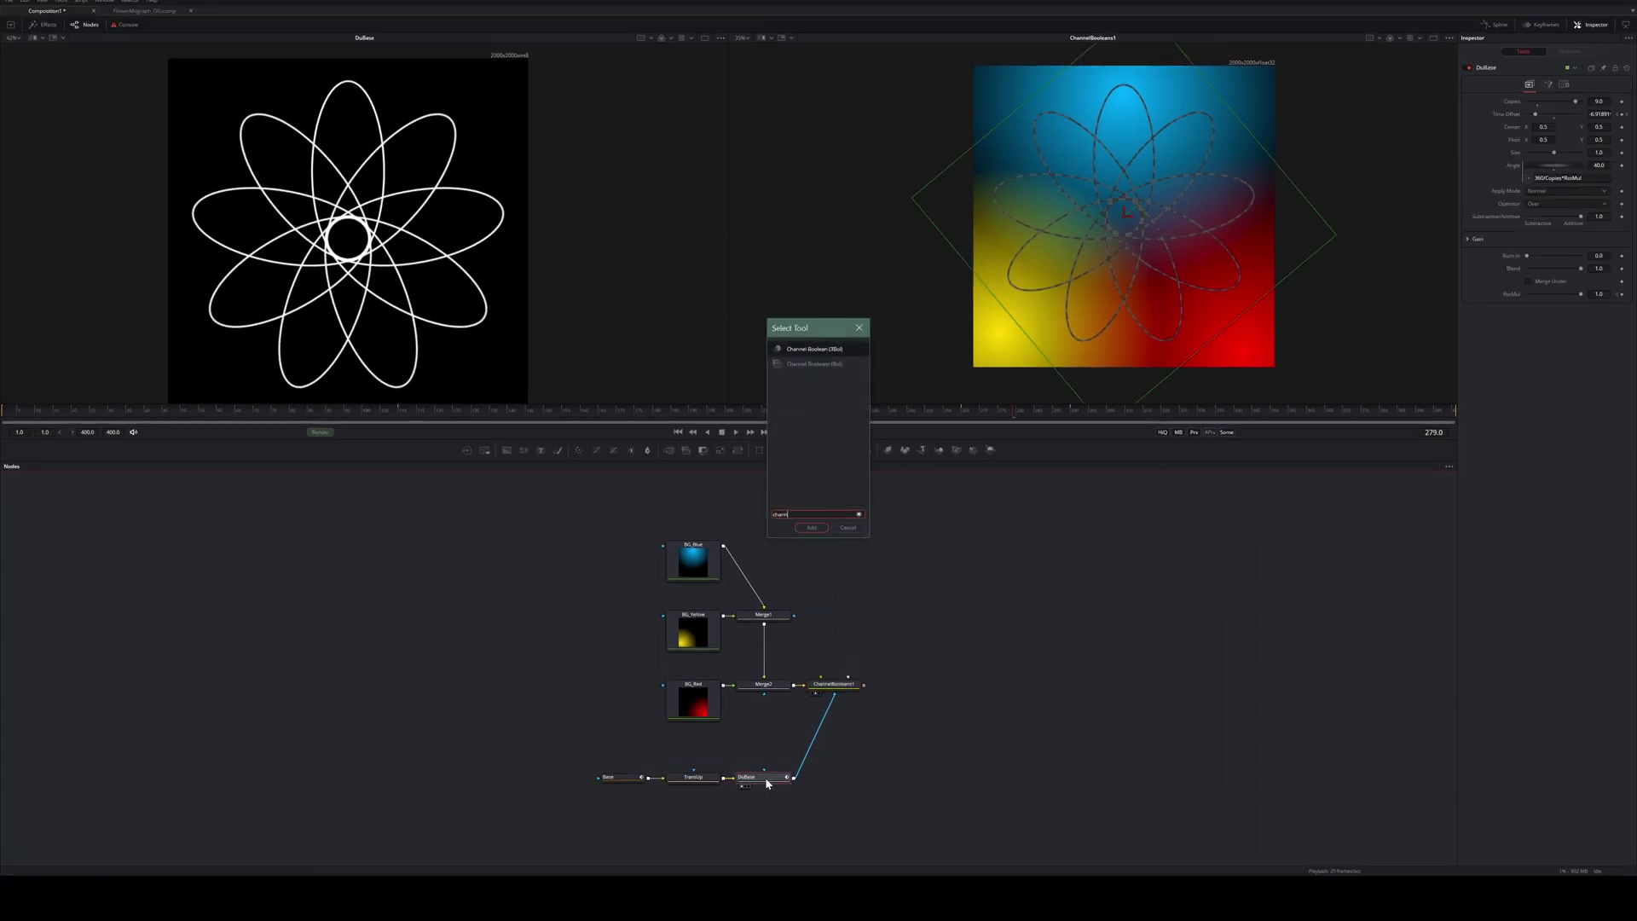
key("Return")
left_click_drag(783, 759, 840, 776)
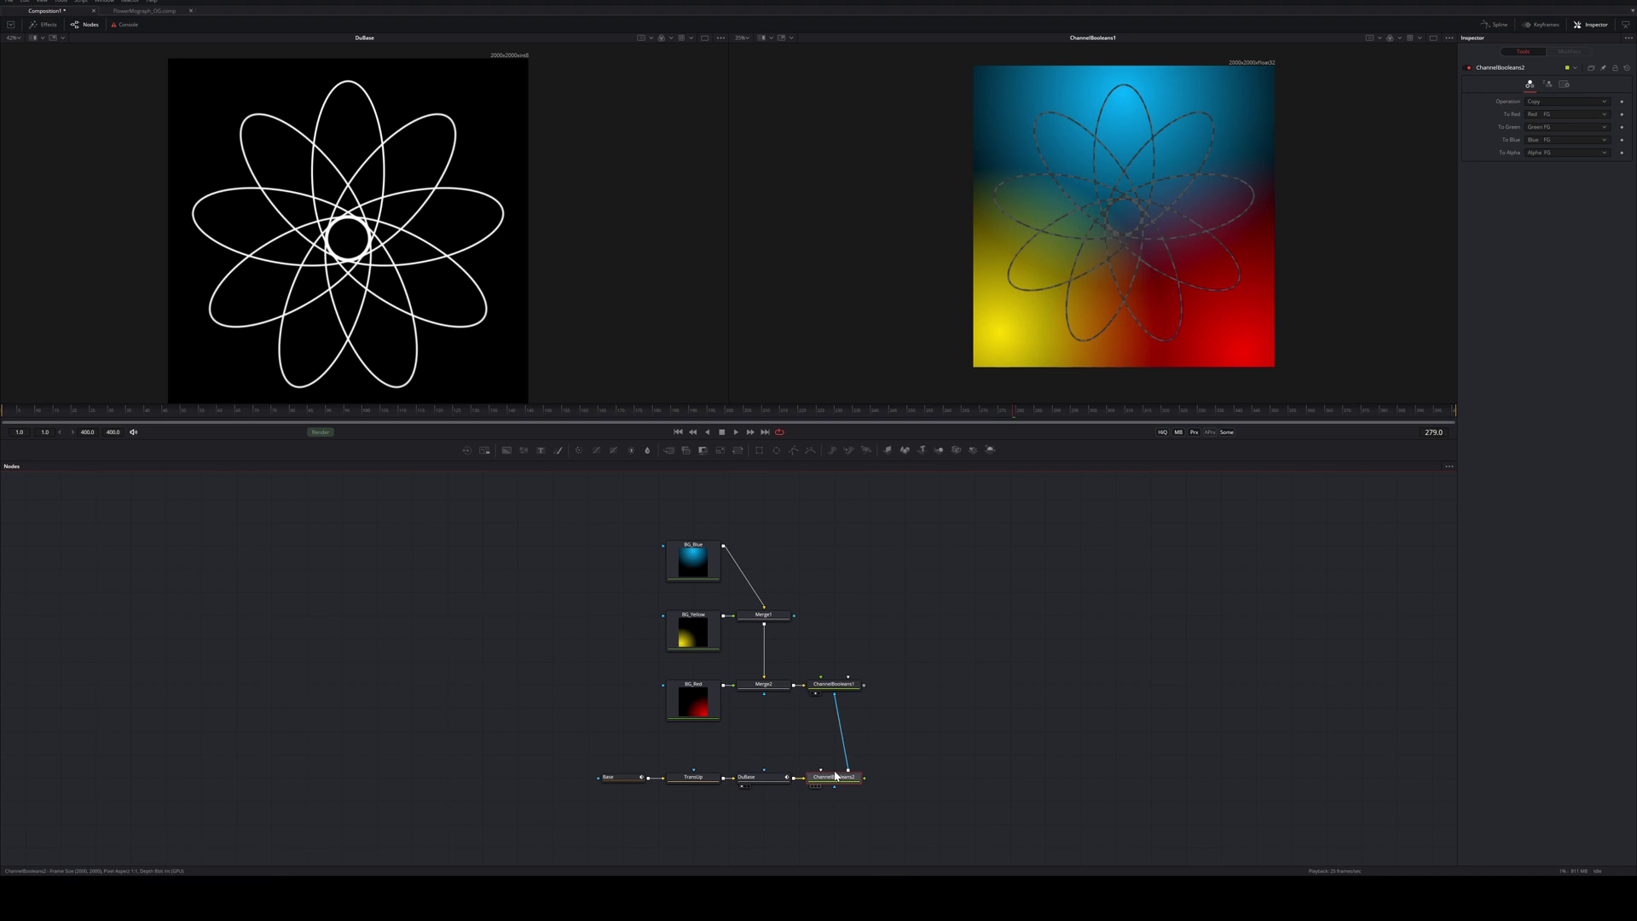
left_click(1573, 102)
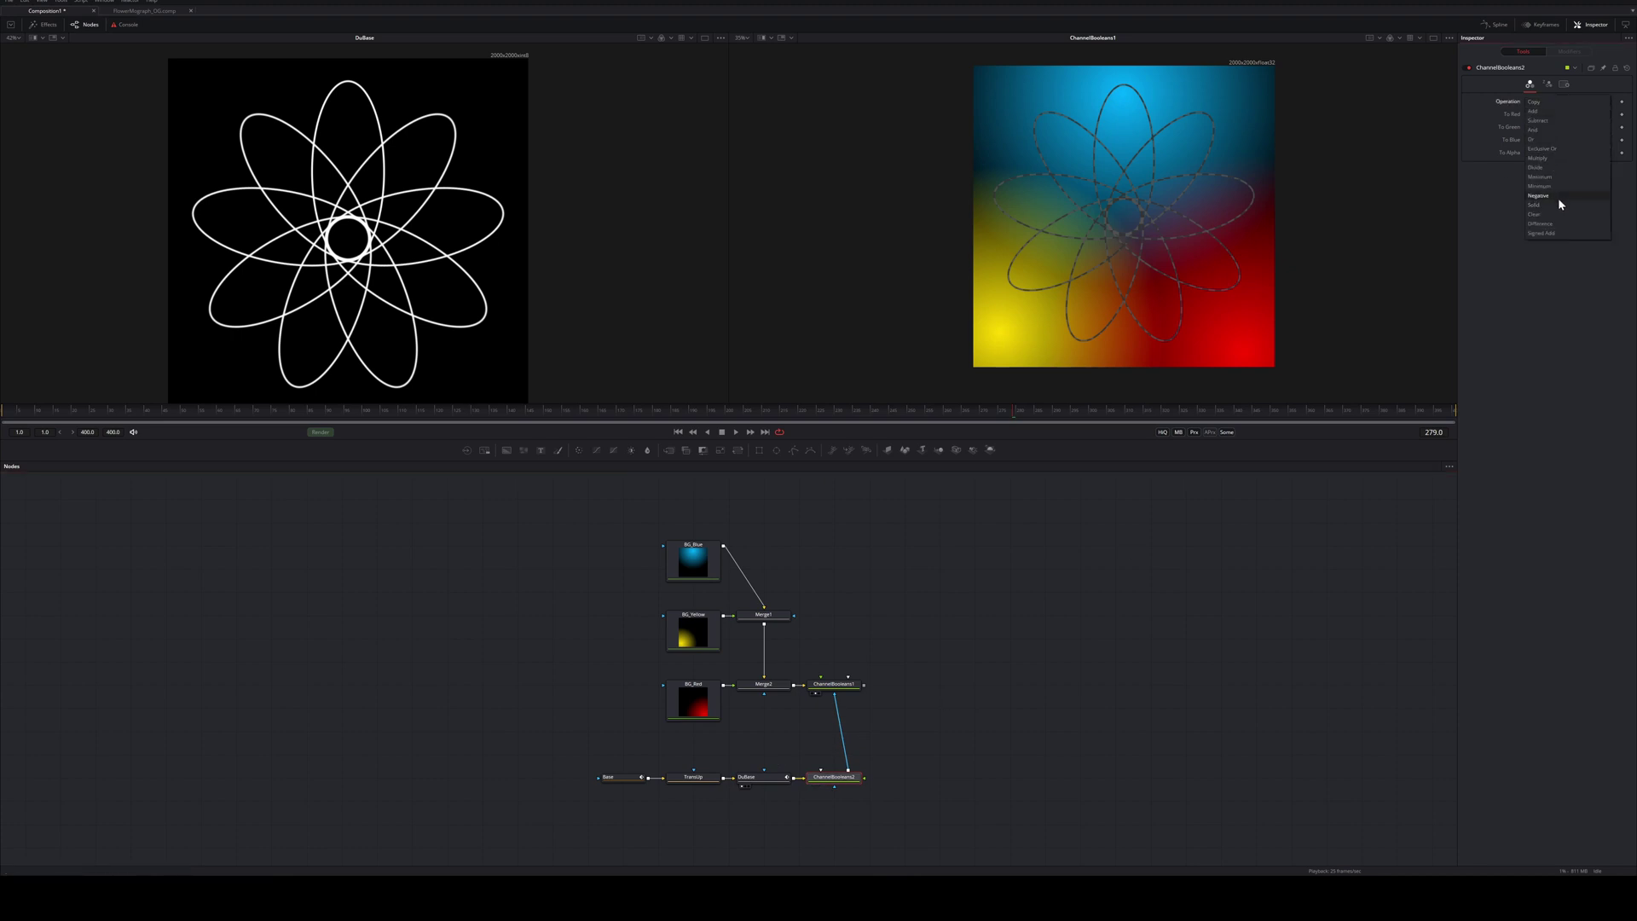
left_click(1558, 205)
Rename the nodes CB_Clear and CB_Negative and play the animation to check
left_click(844, 684)
key("F2")
type("CB_Clear")
key("Return")
left_click(847, 778)
key("F2")
type("CB_Negative")
key("Return")
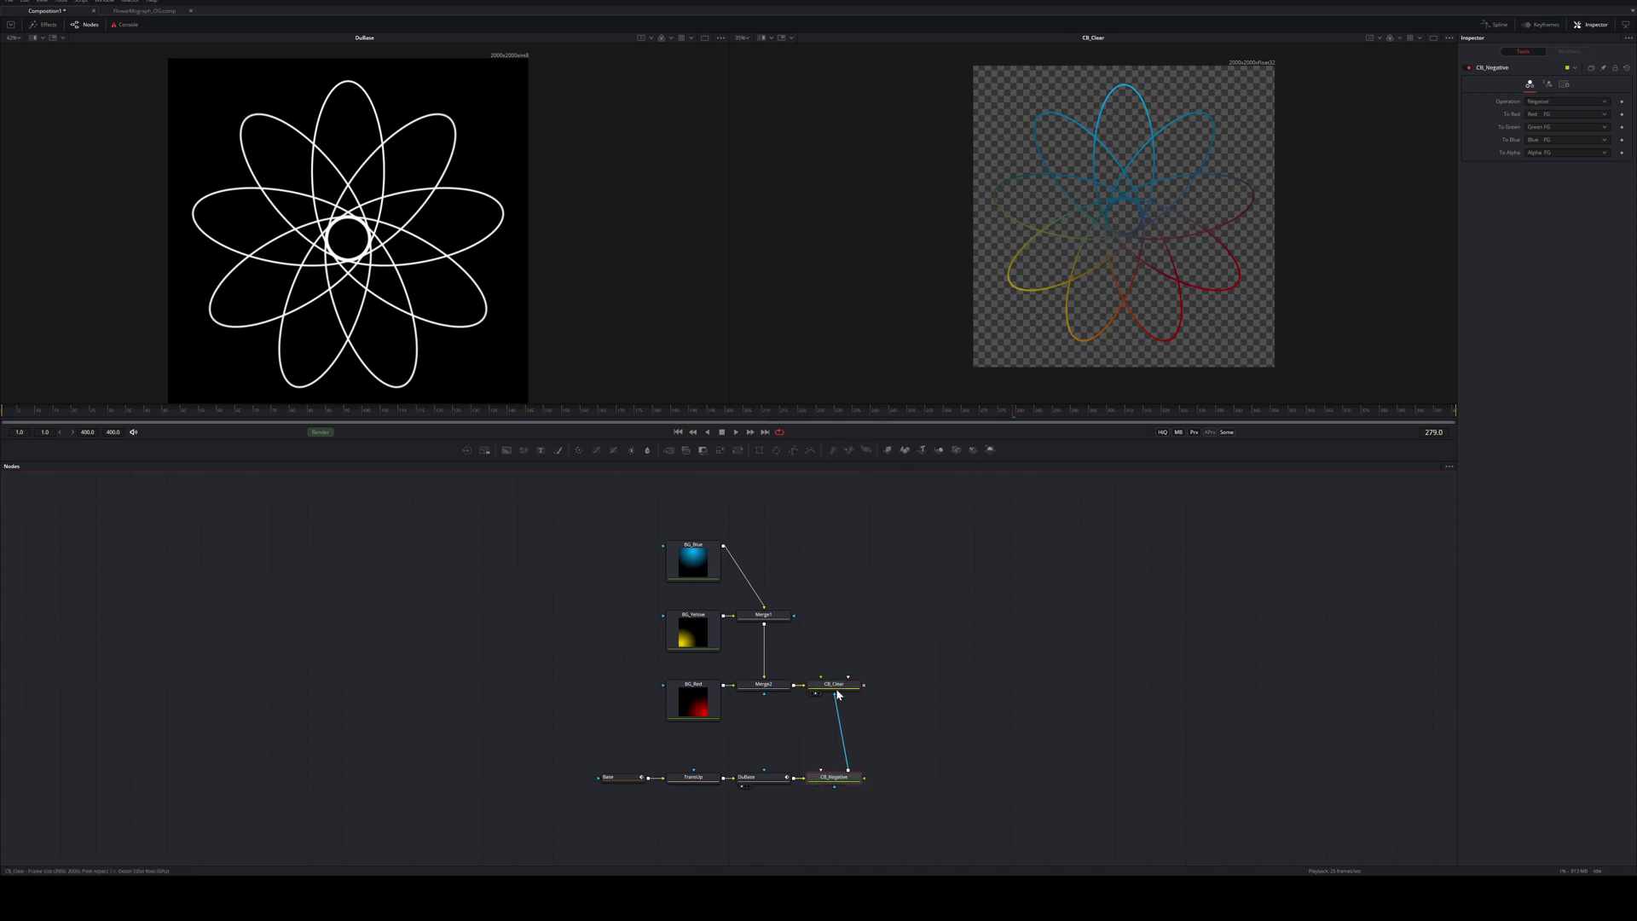
left_click(834, 684)
key("space")
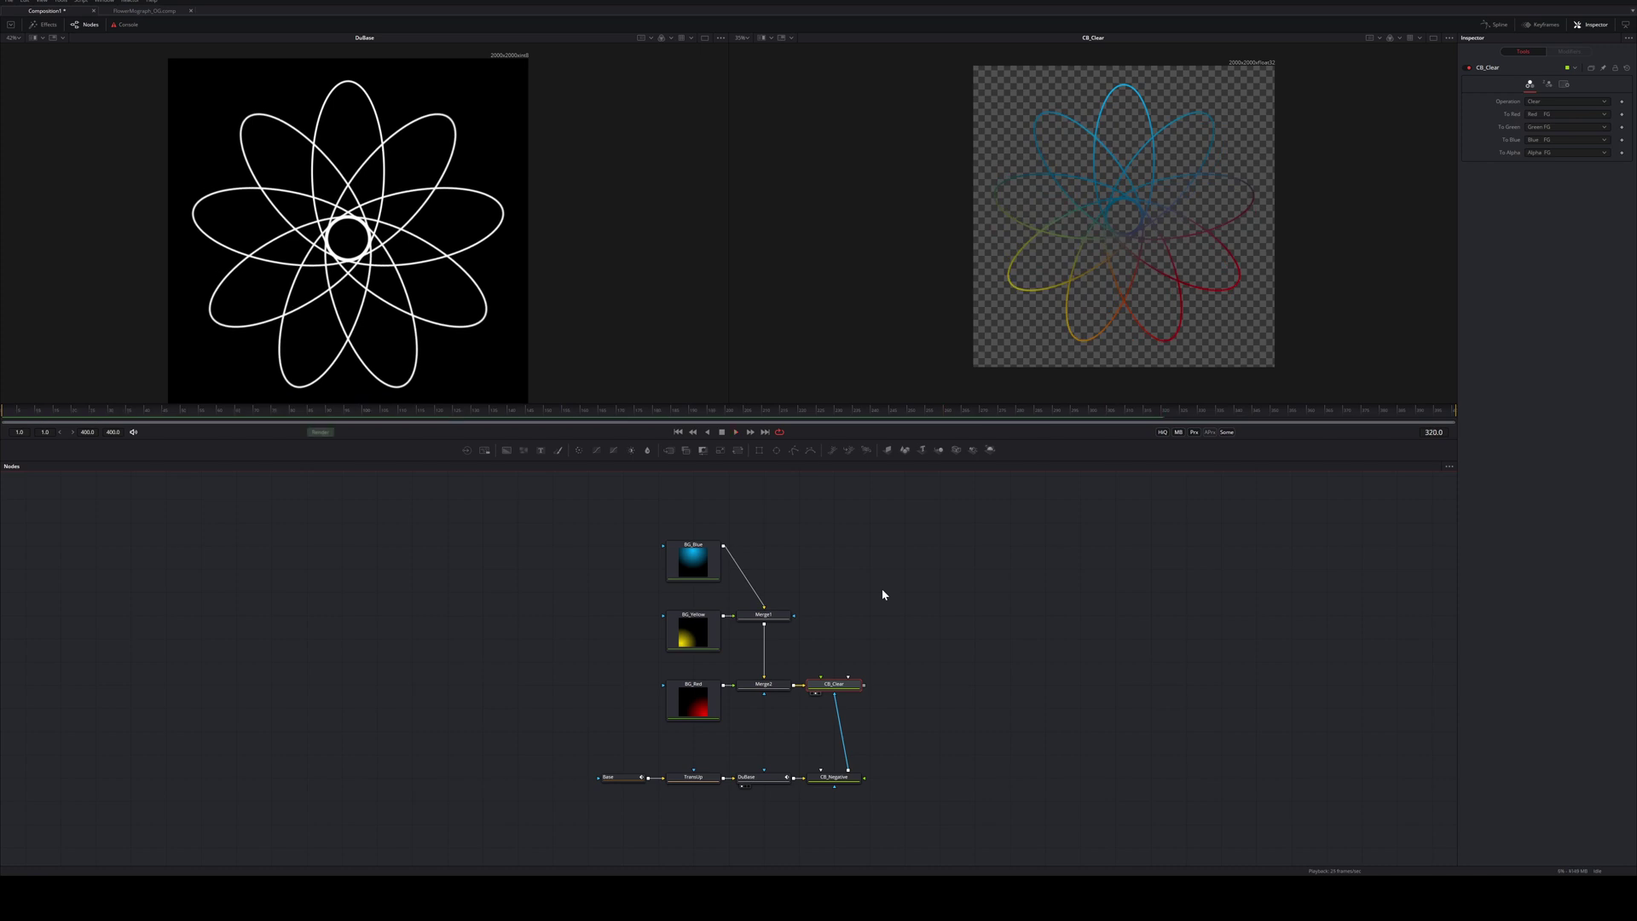
Show only DuBase's curves in the Spline editor and select the RotMul curve
left_click(760, 780)
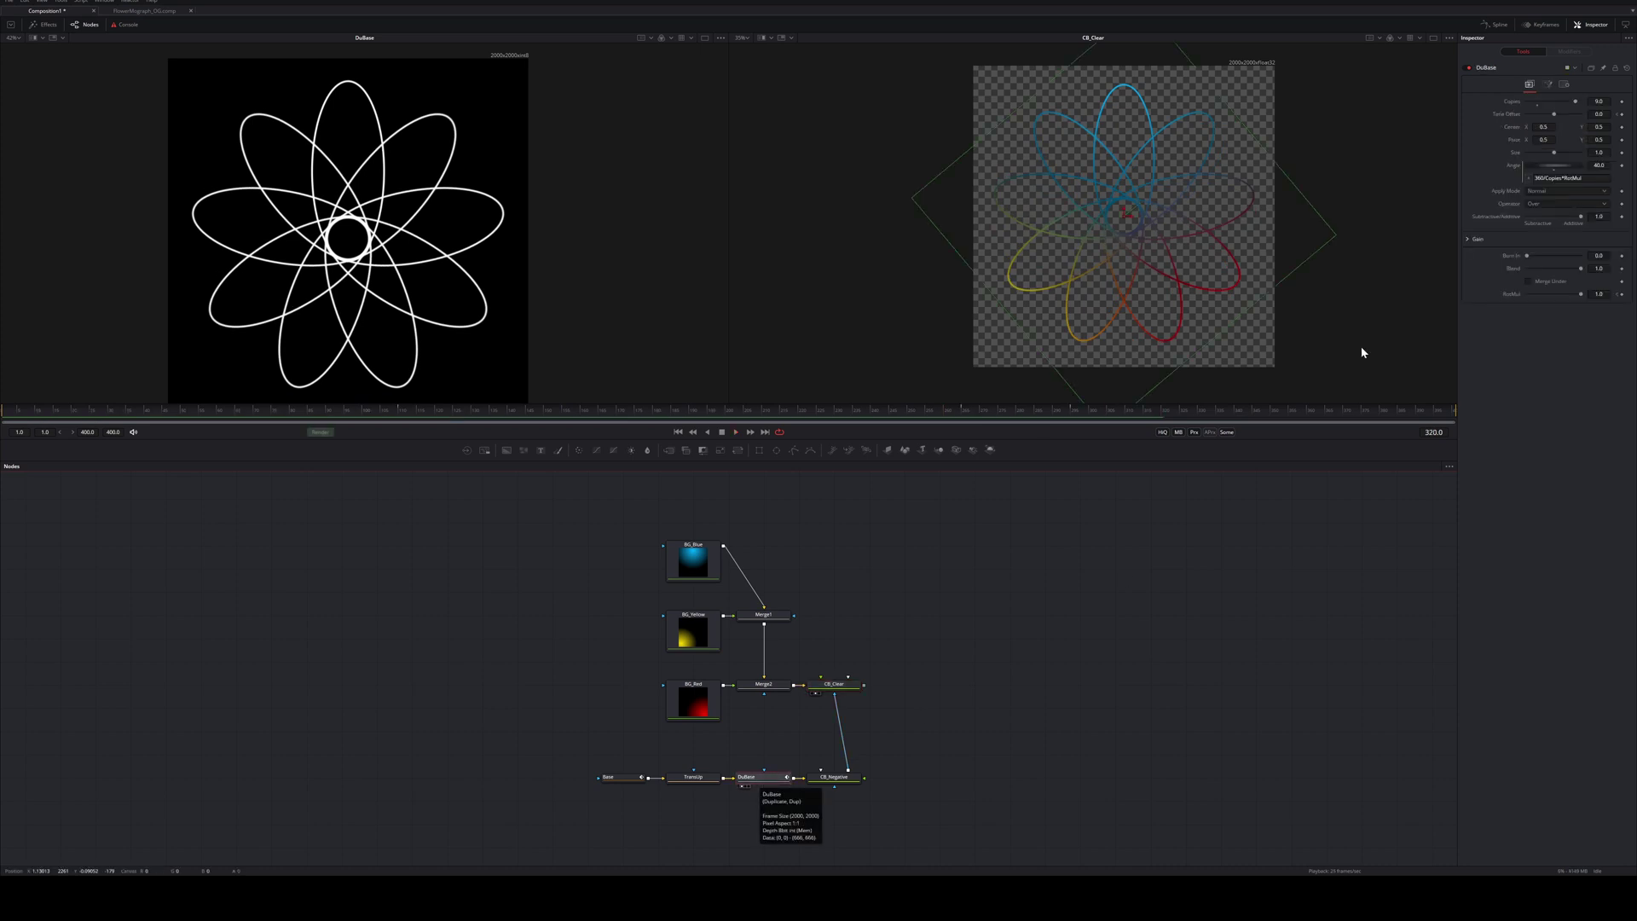
left_click(1495, 25)
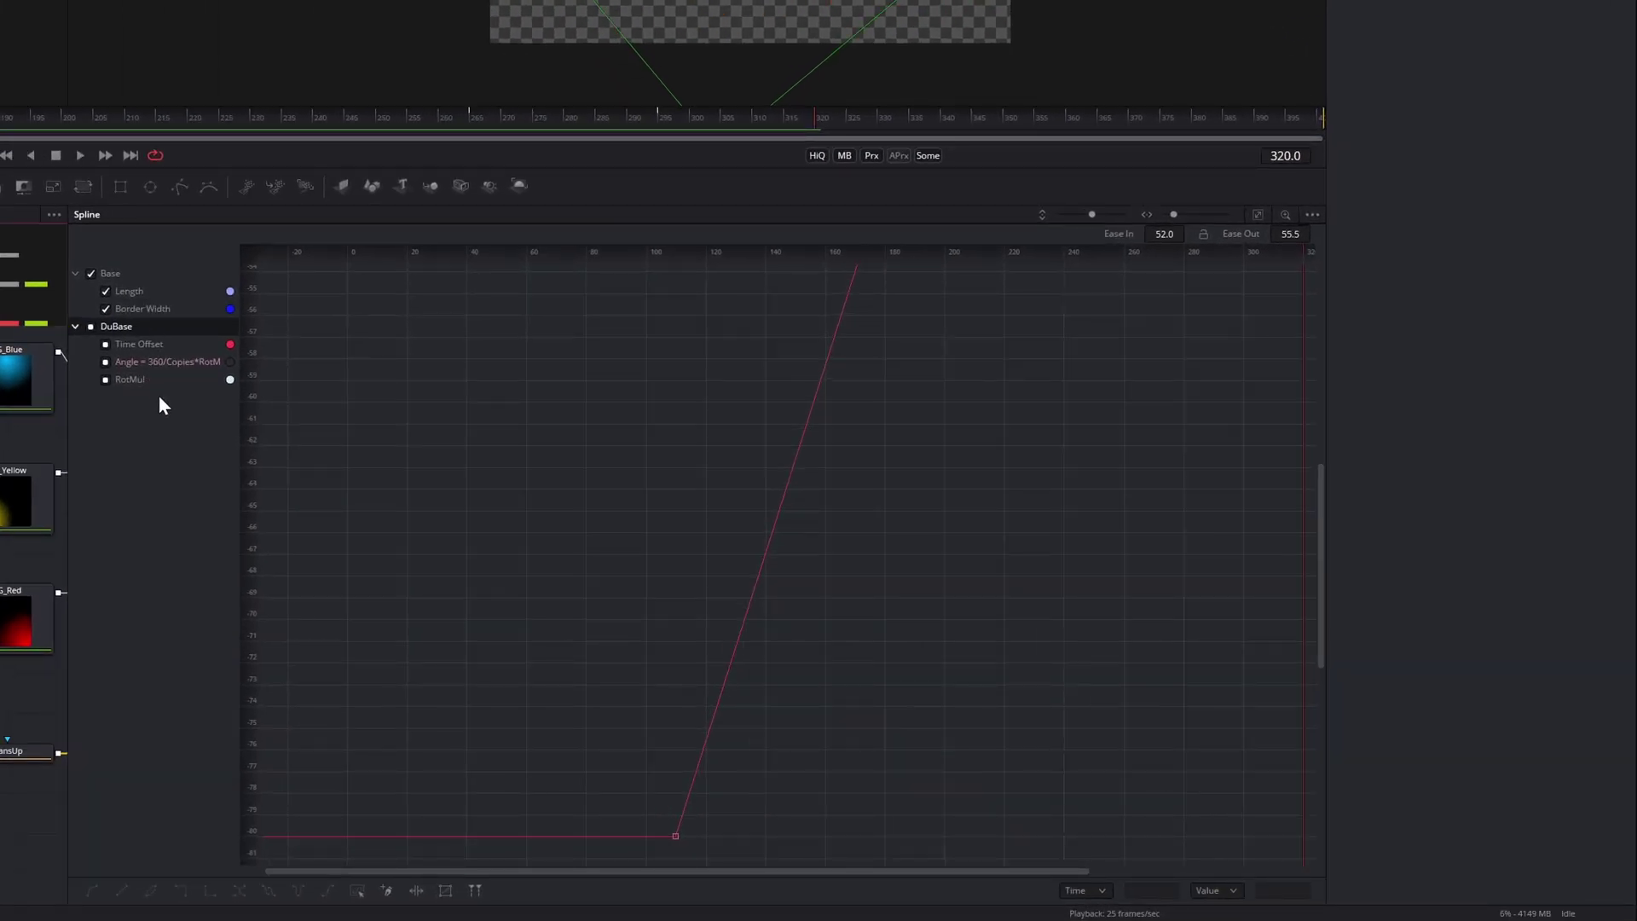
left_click(1310, 215)
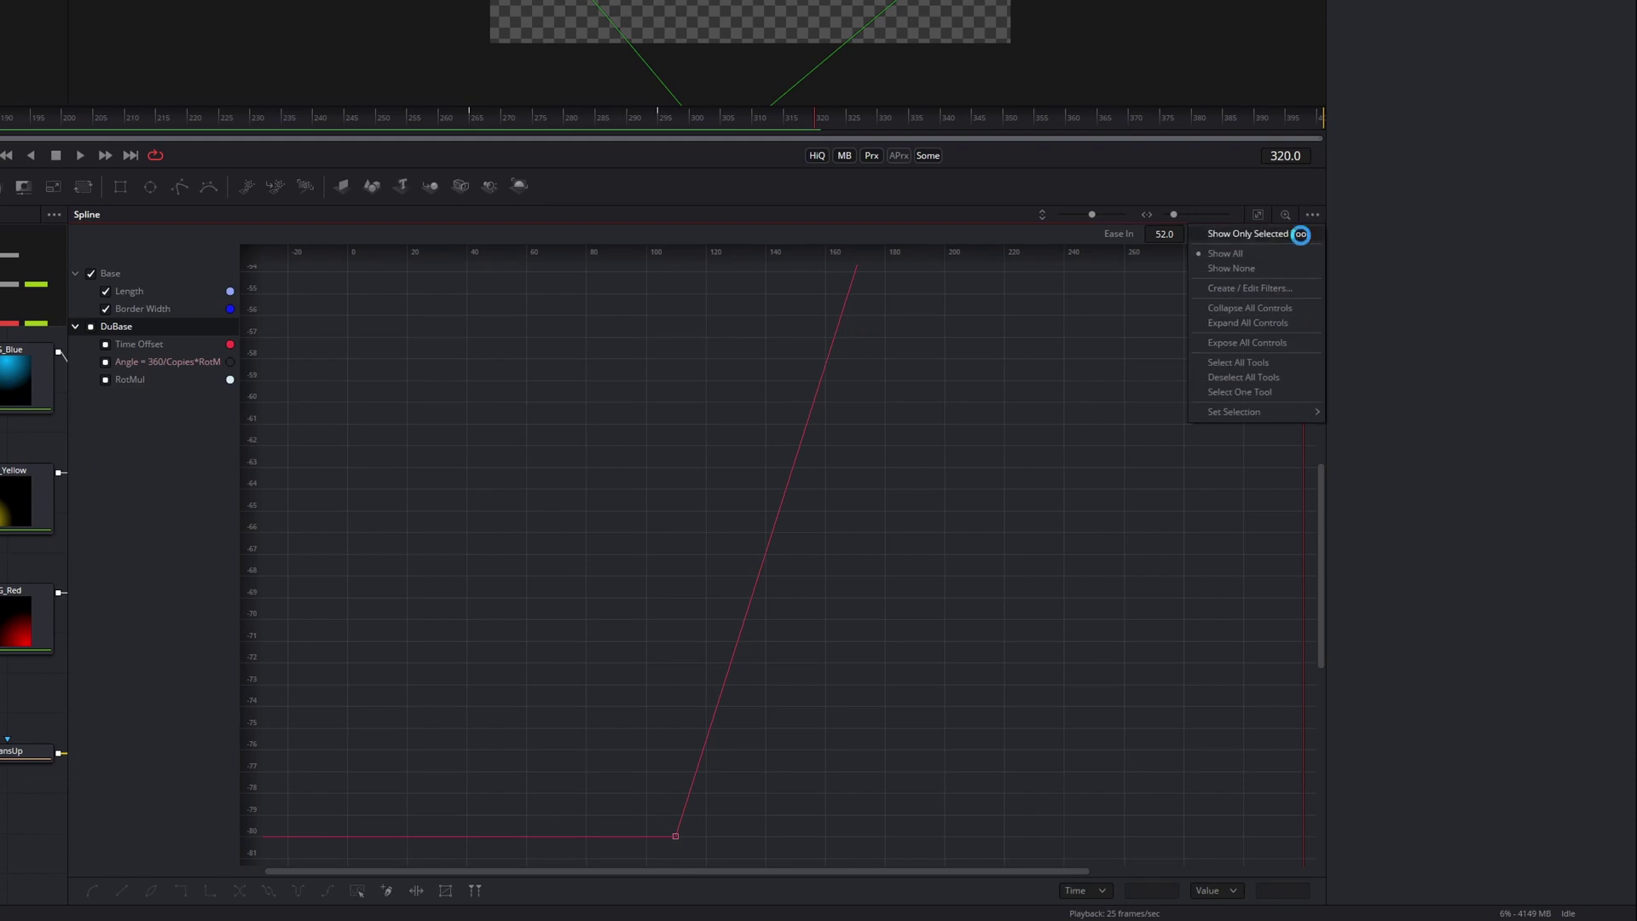
left_click(1302, 243)
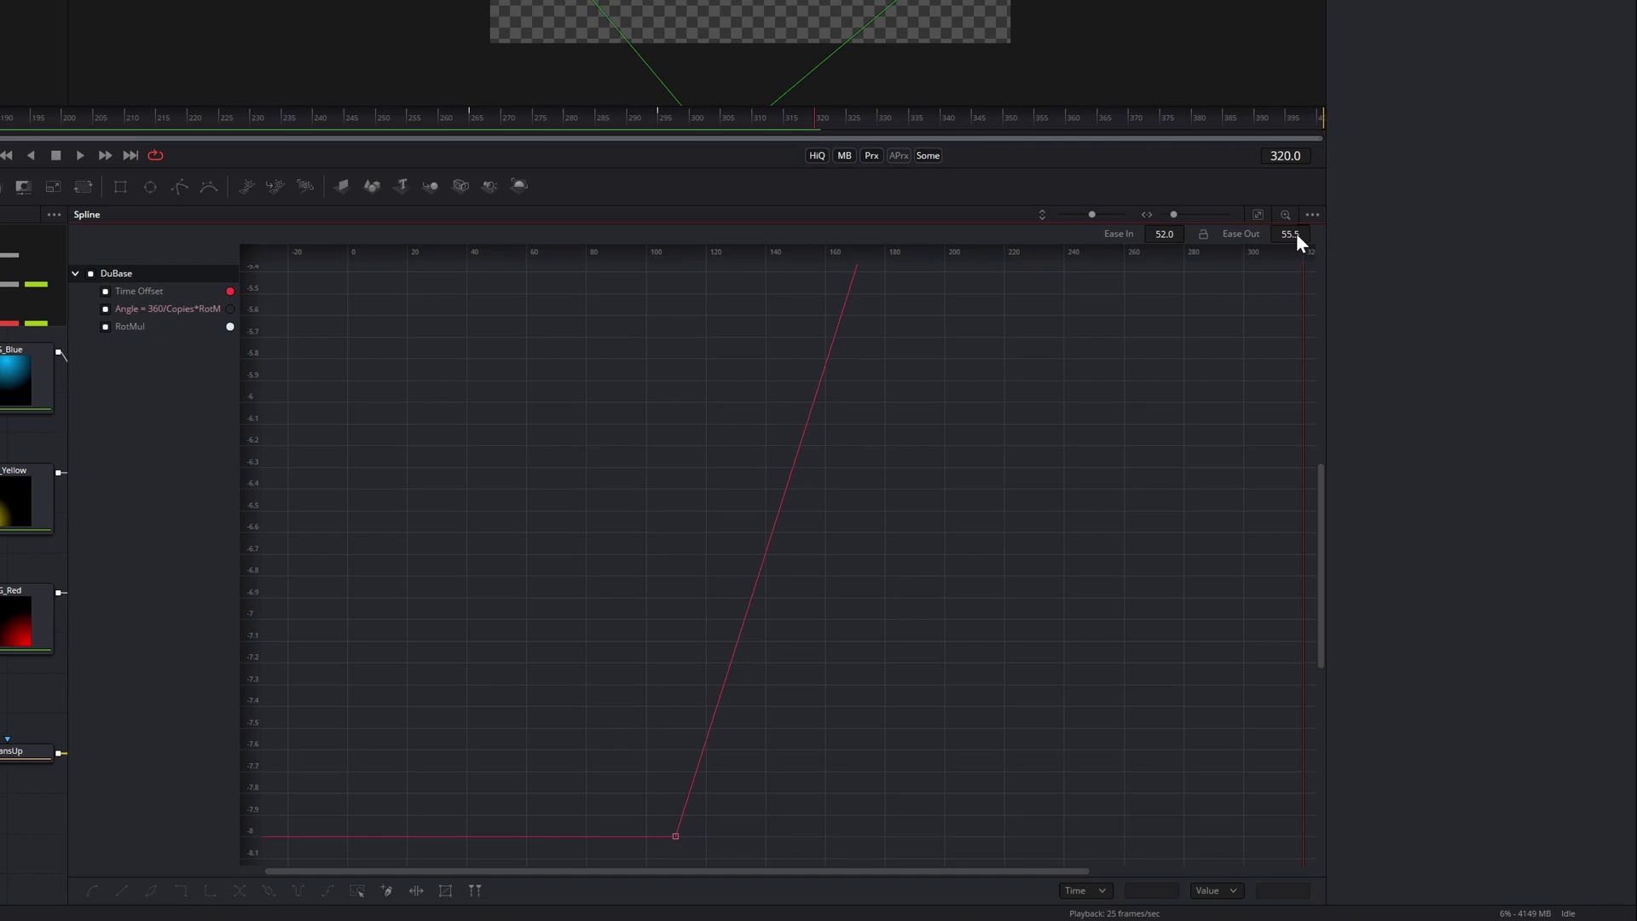
left_click(101, 291)
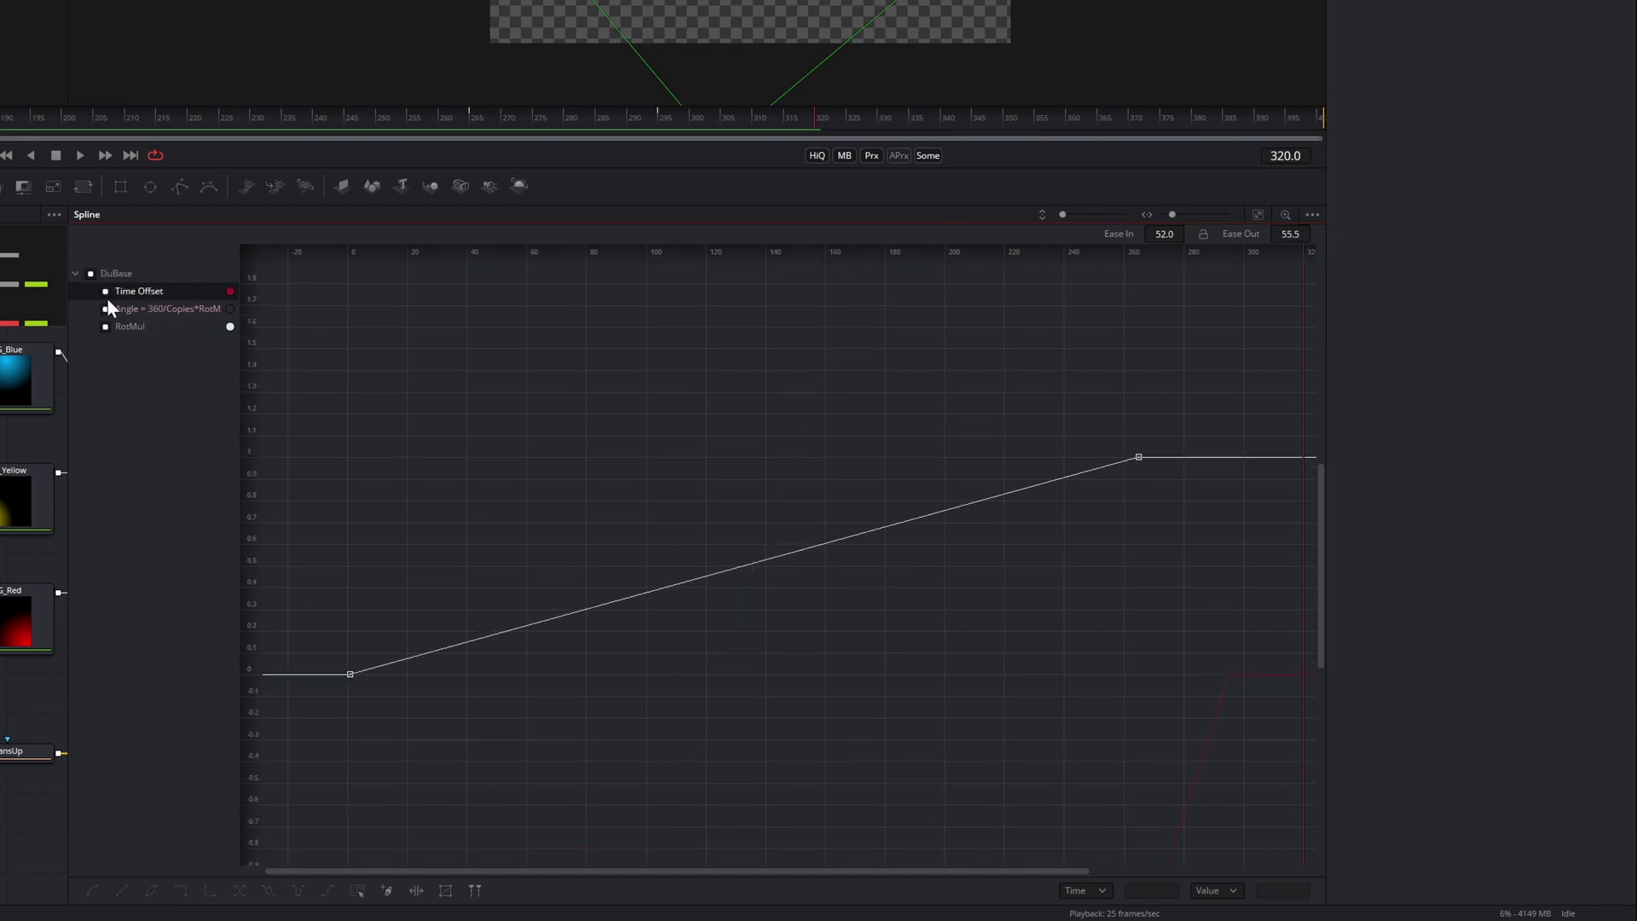
left_click(107, 308)
left_click(107, 326)
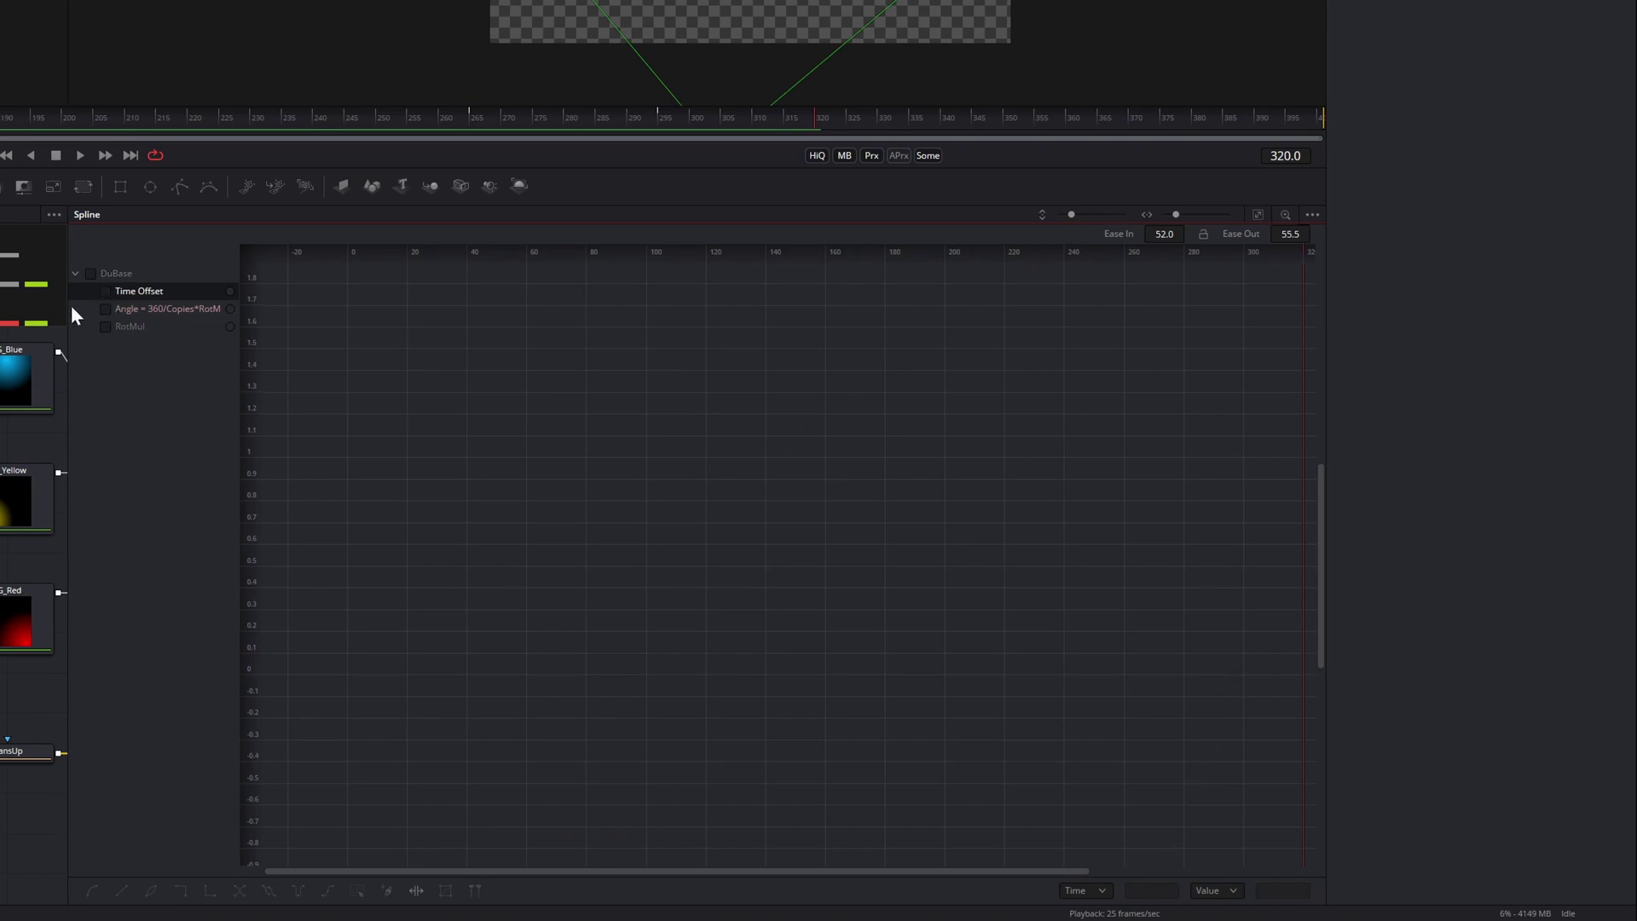
left_click(104, 328)
left_click(135, 327)
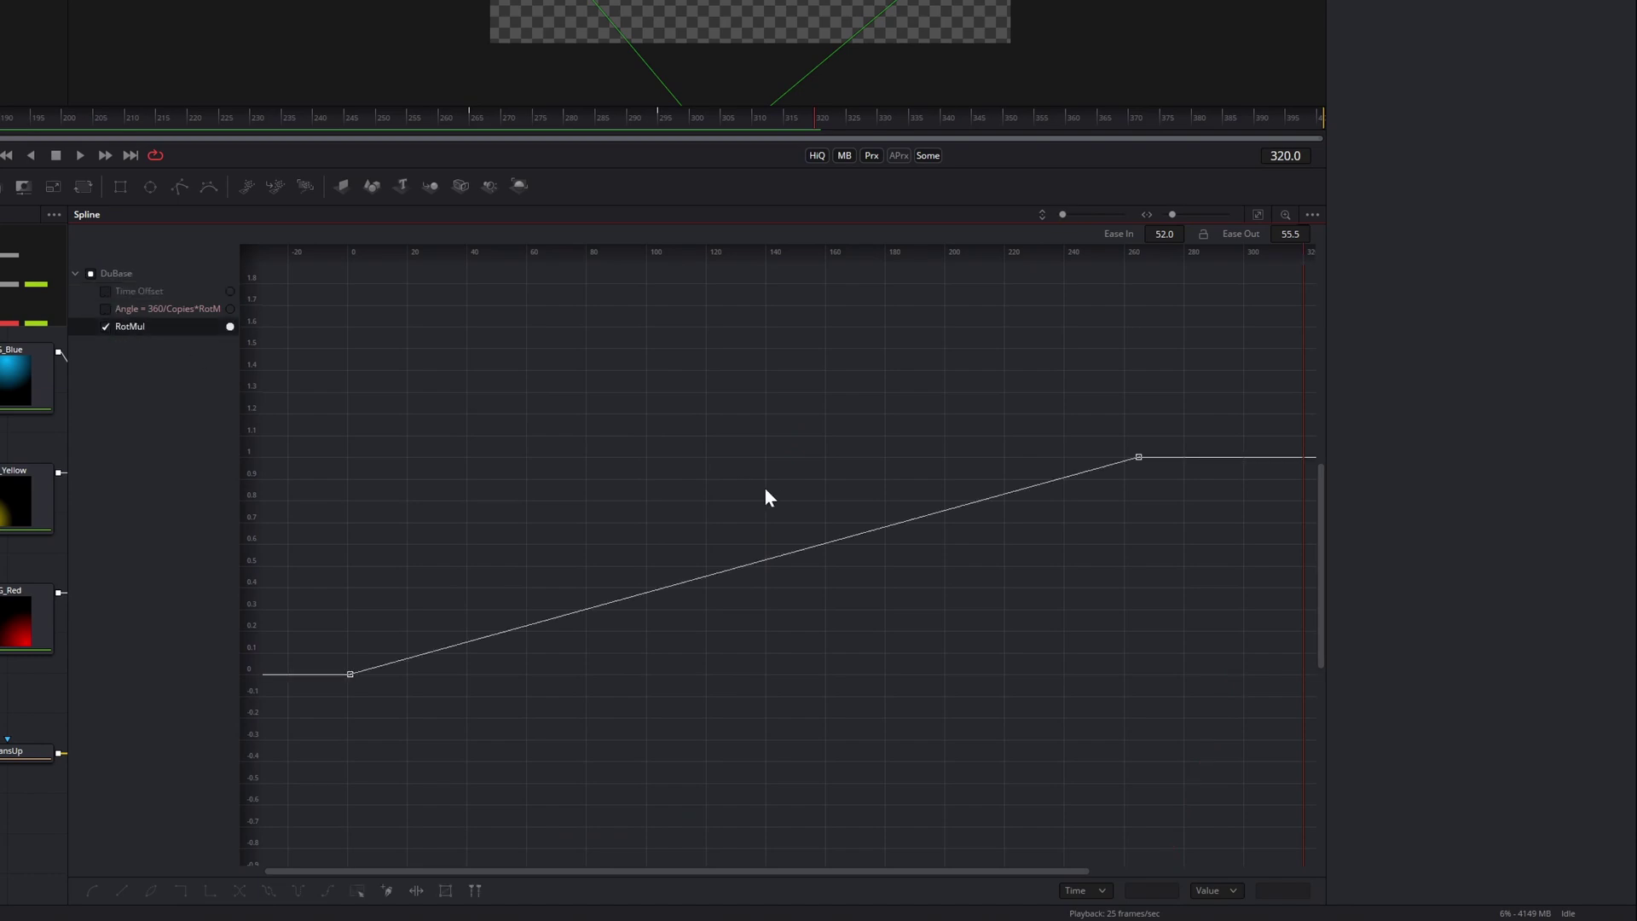
Smooth and flatten the RotMul keys with Ease In/Out around 48.5/43.1, then play back
key("s")
key("f")
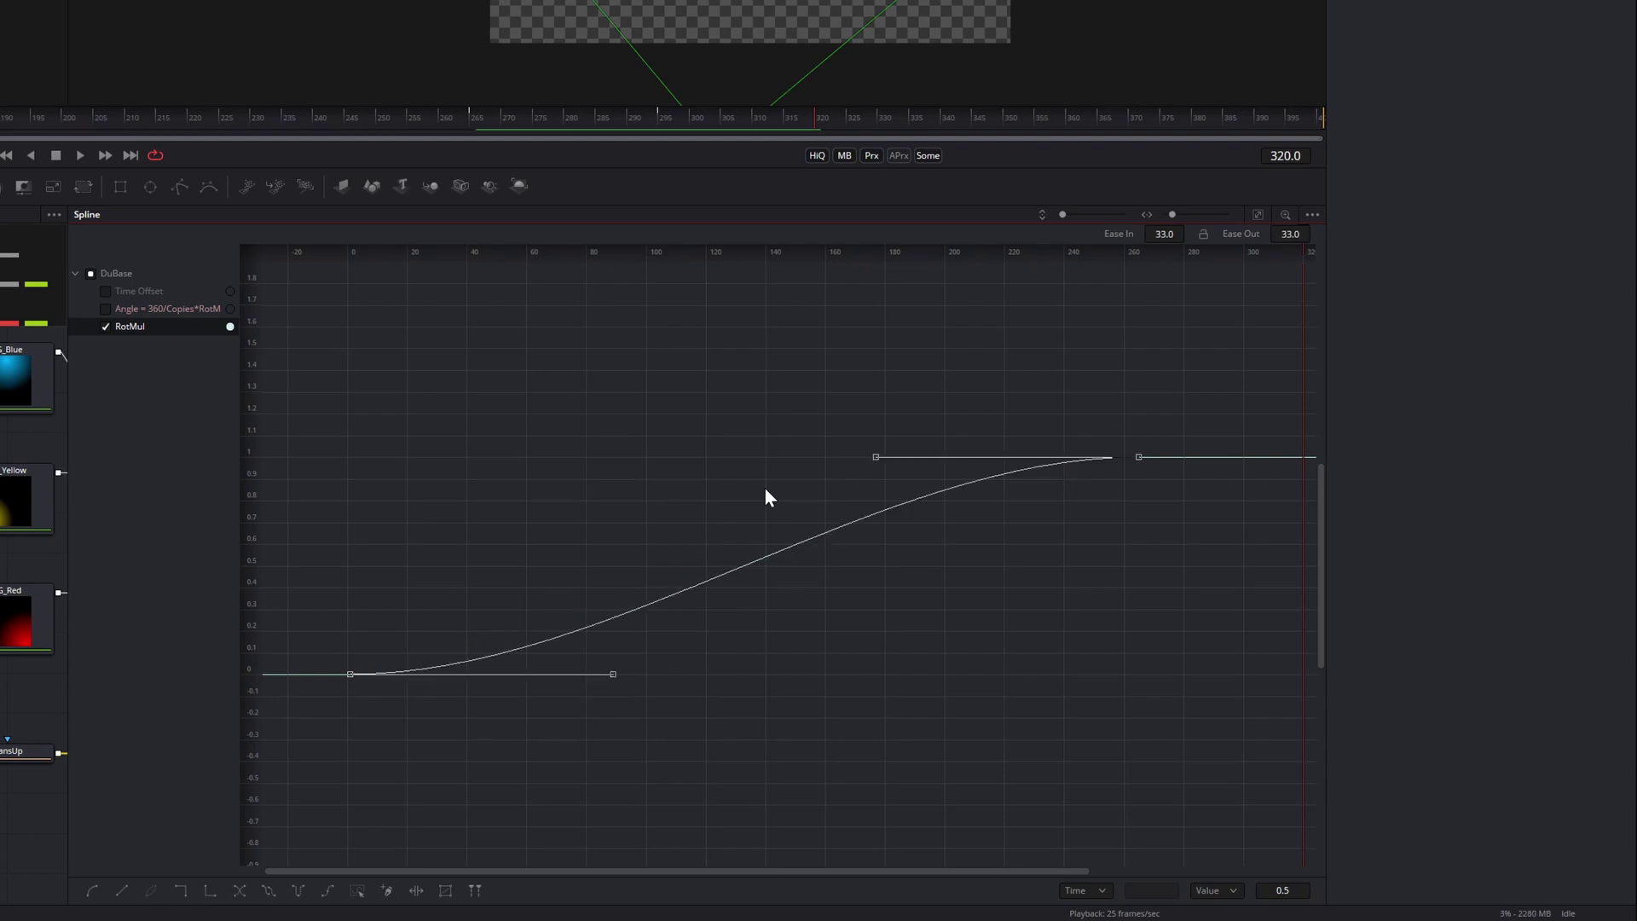
mouse_move(1247, 242)
left_mouse_down()
mouse_move(1194, 242)
mouse_move(1271, 241)
left_mouse_up()
left_click_drag(1143, 235, 1172, 235)
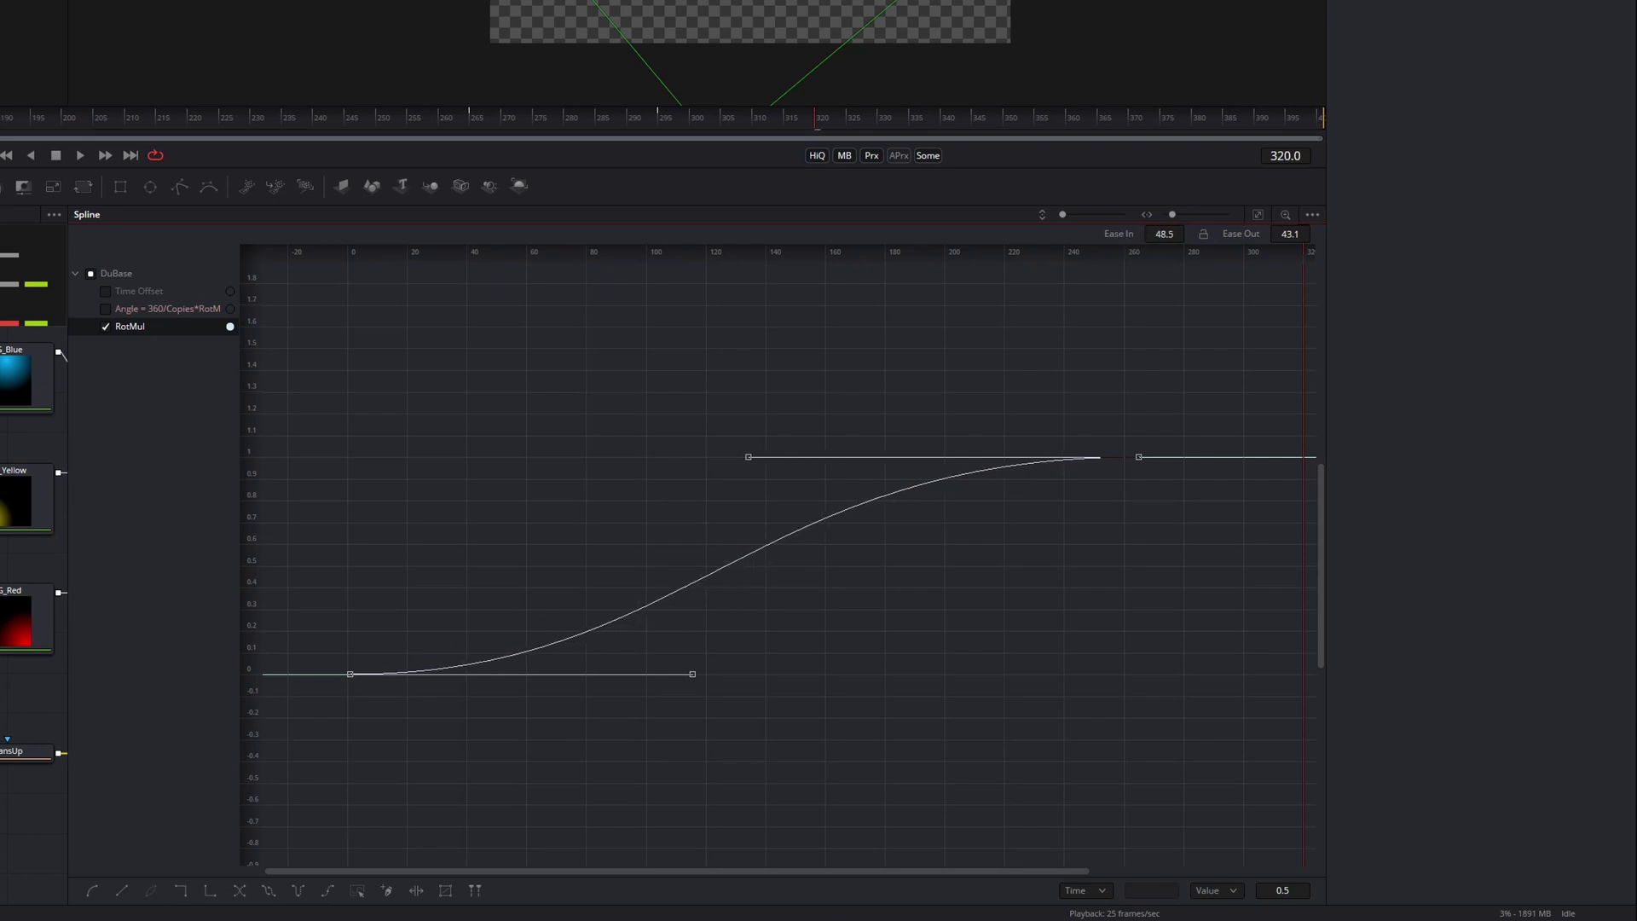
key("F8")
key("space")
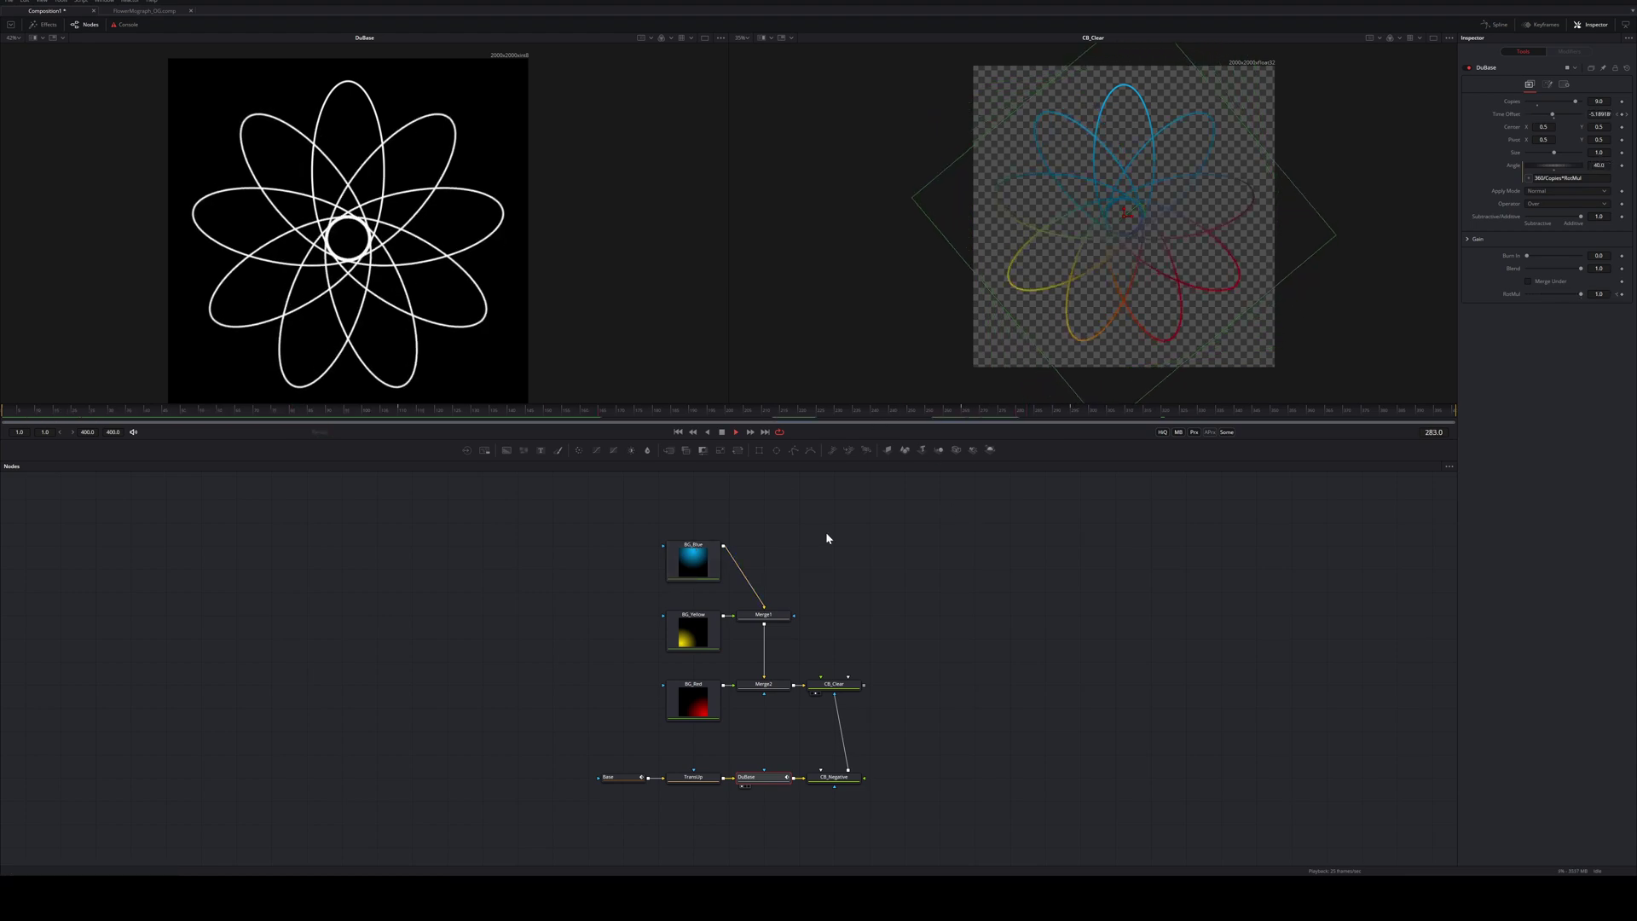
Add ImagePlane3D1 after CB_Clear and inspect the flower plane in the right 3D viewer
left_click(909, 641)
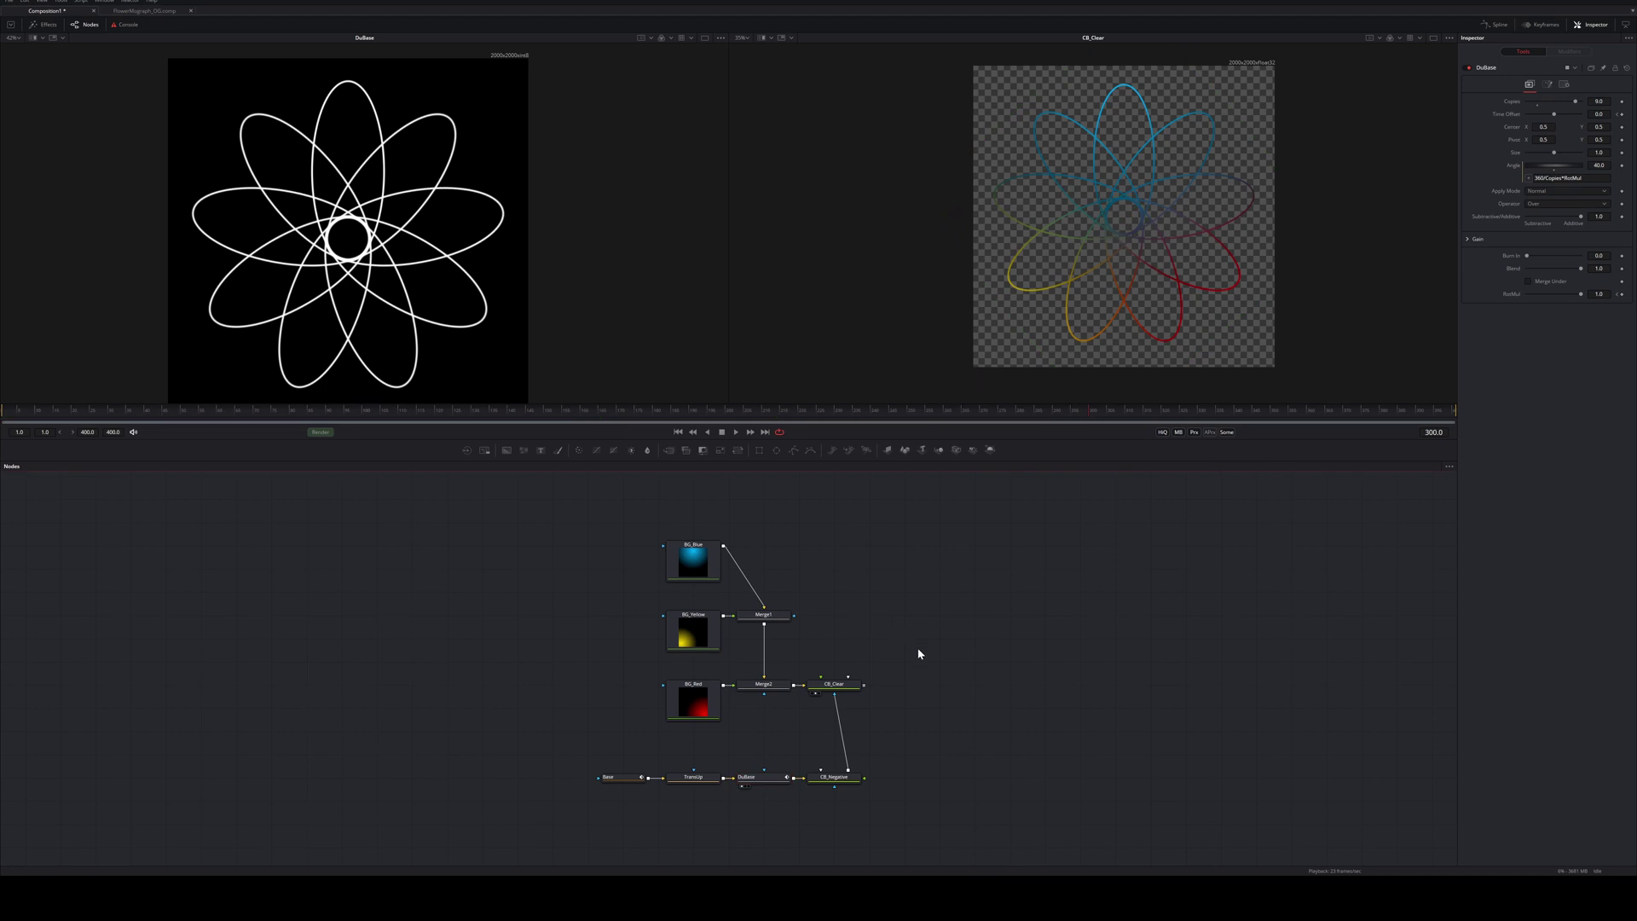
left_click(836, 687)
key("shift+space")
type("chann")
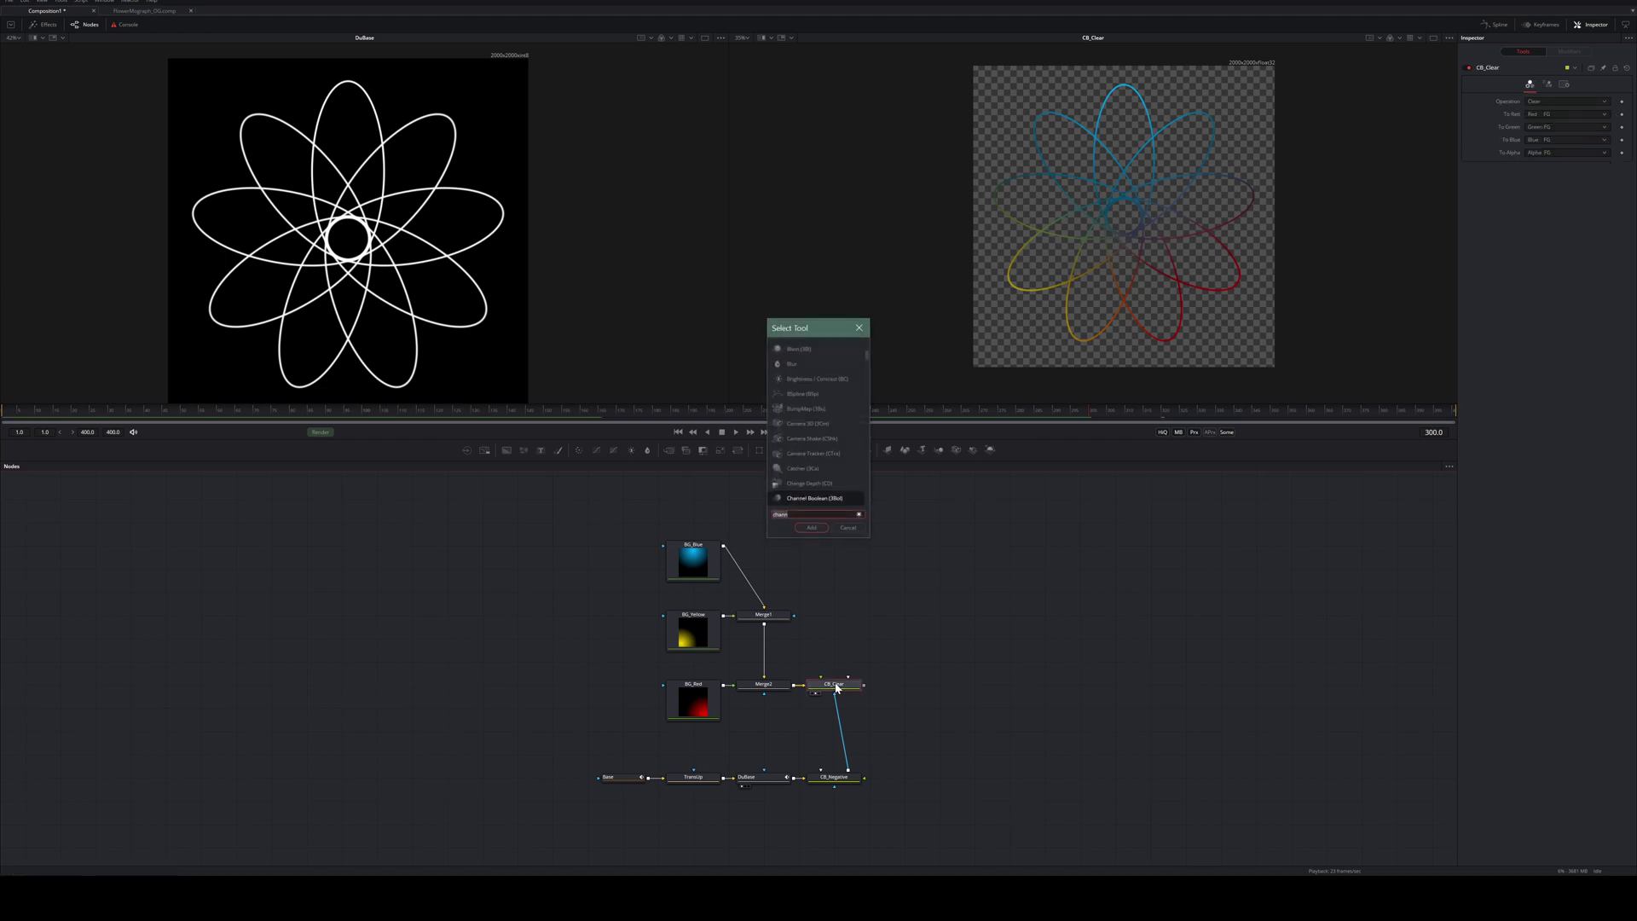
key("ctrl+a")
type("image")
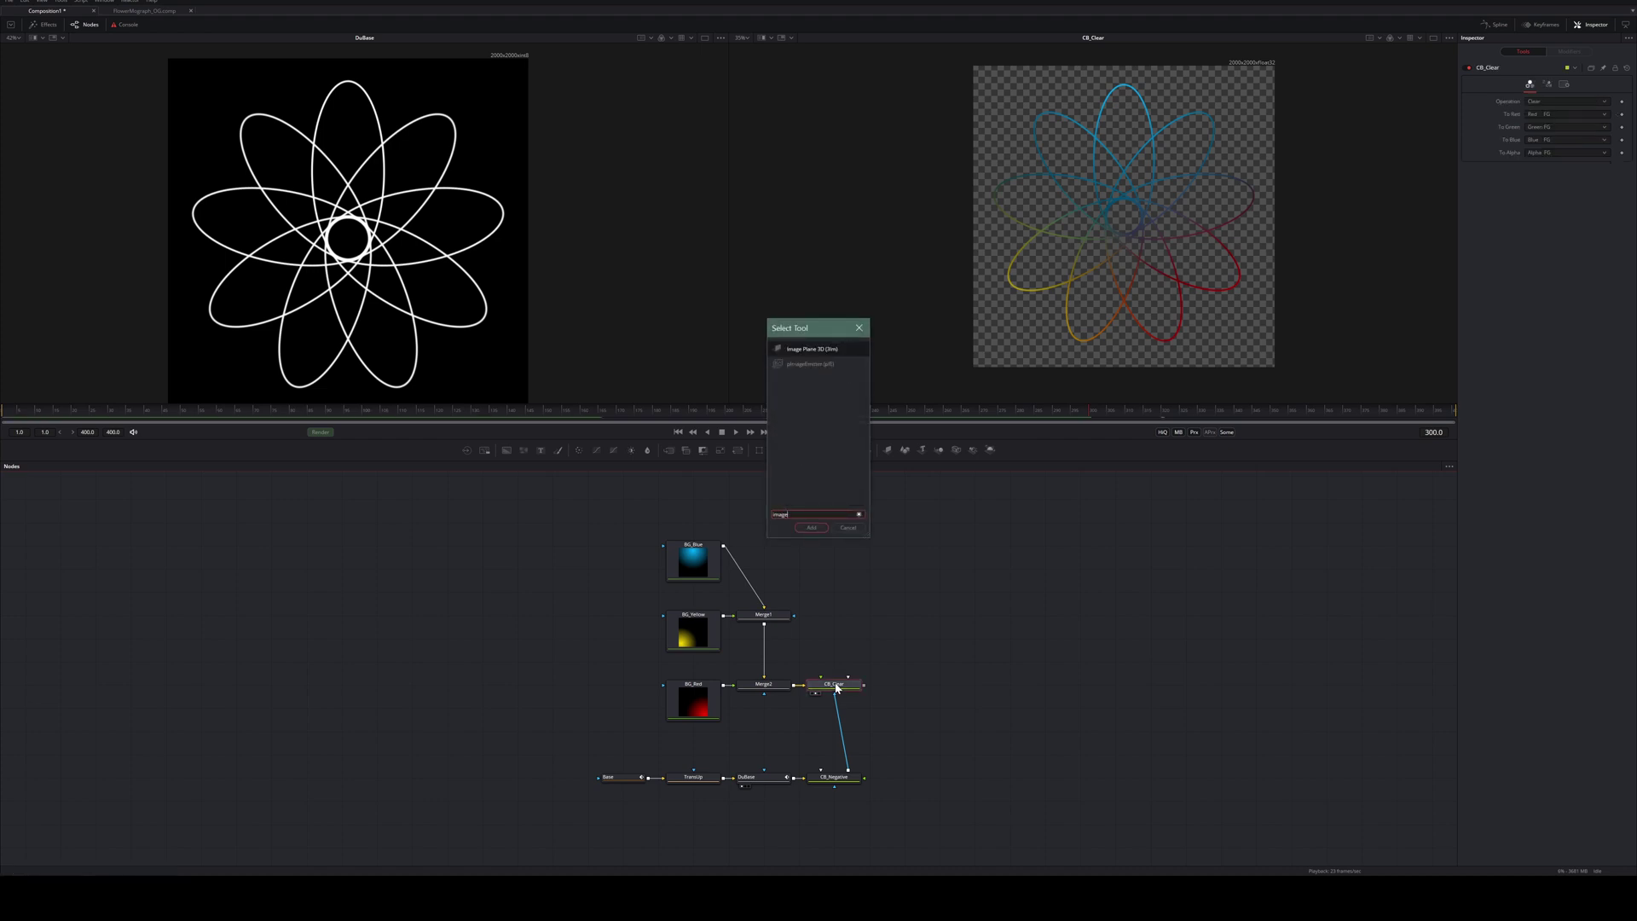
key("Return")
left_click_drag(895, 695, 975, 698)
key("2")
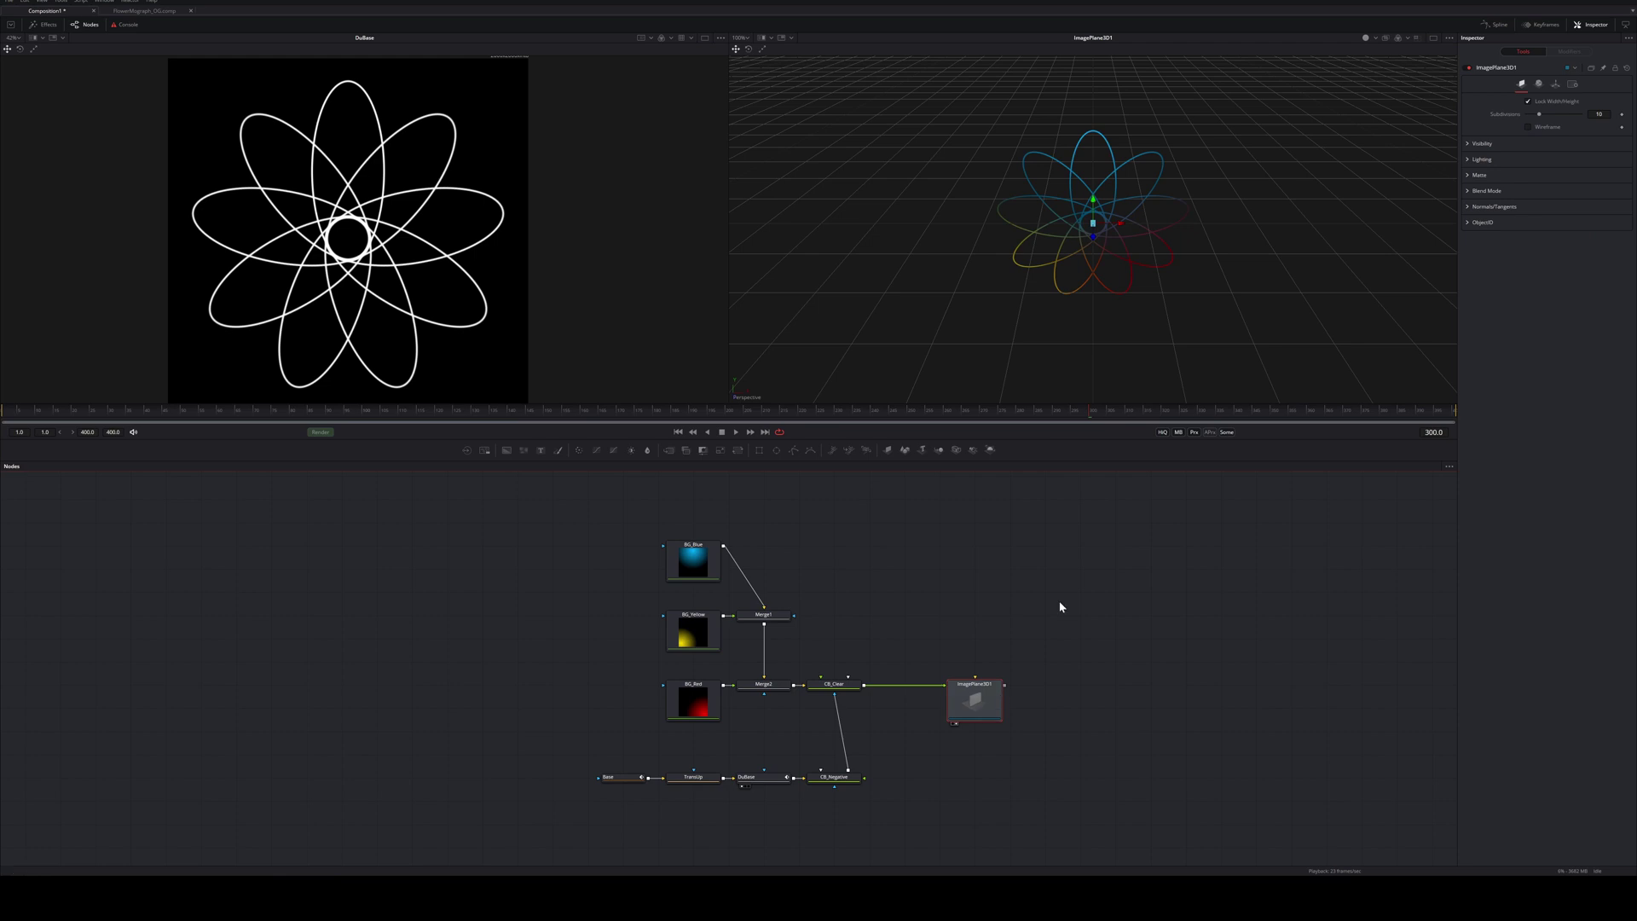
left_click_drag(1060, 334, 1038, 287)
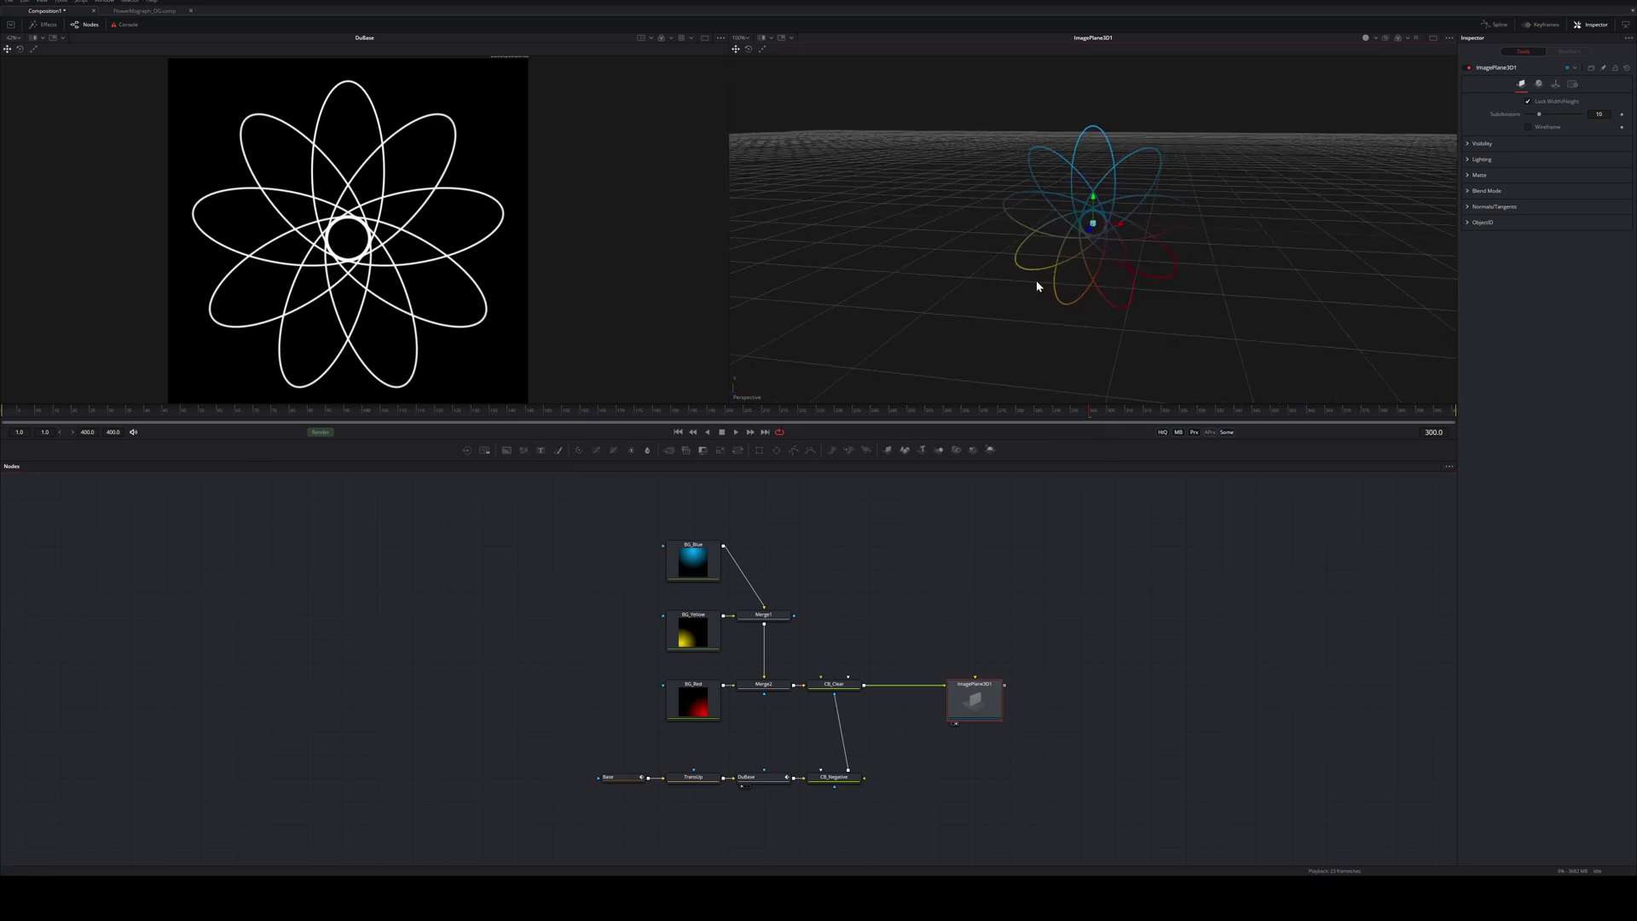
Add a Merge3D node after ImagePlane3D1
key("shift+space")
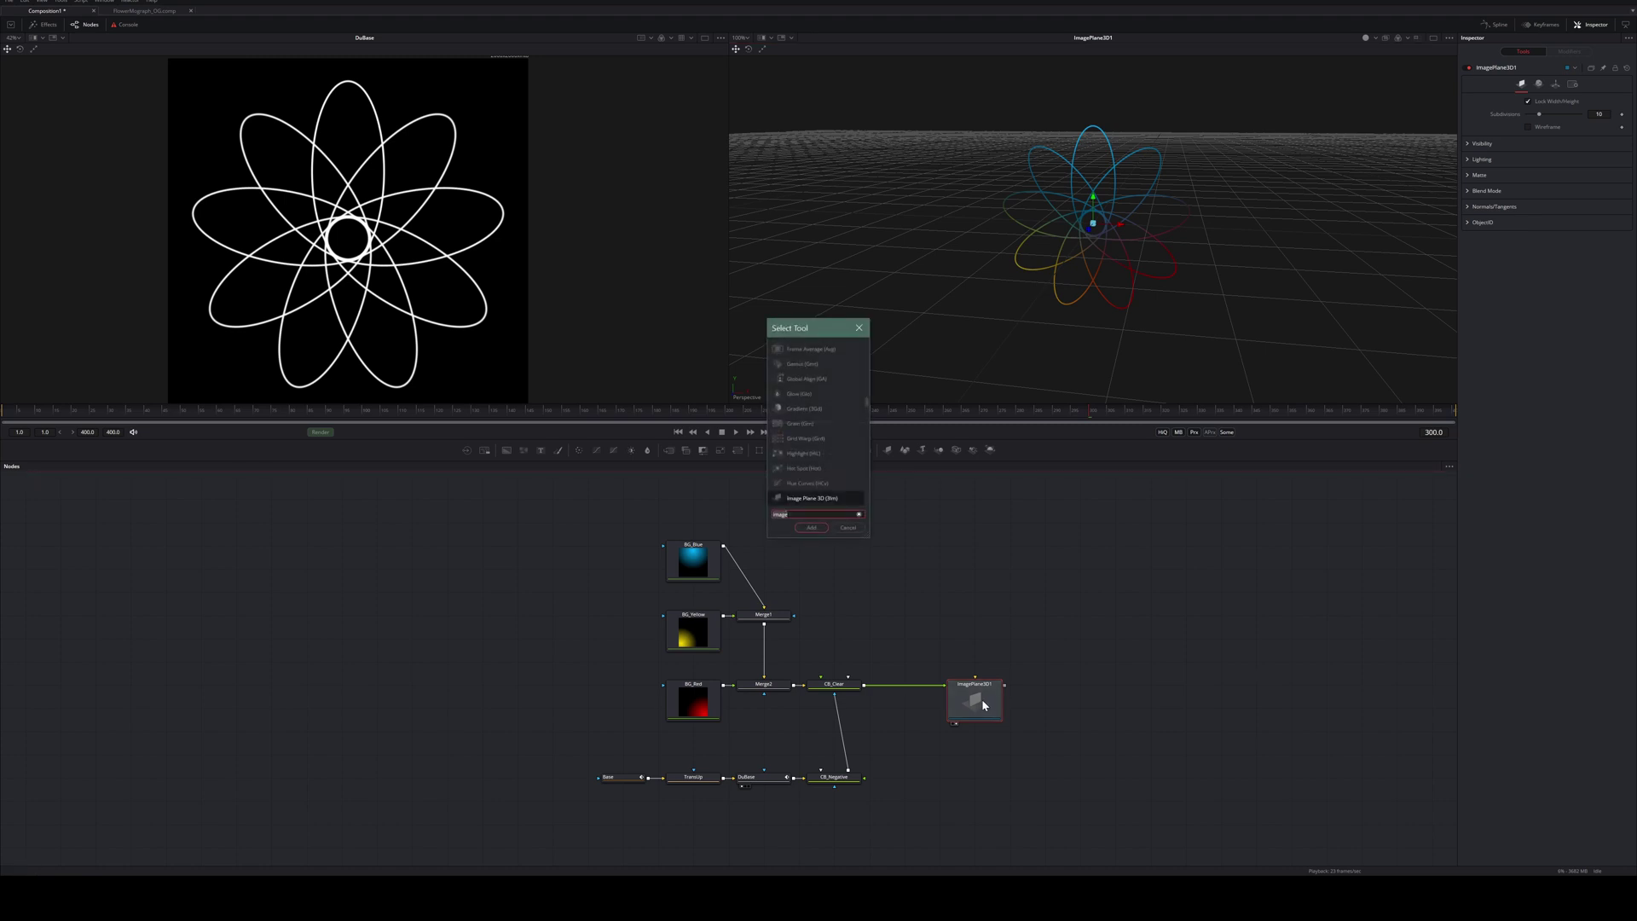
type("merge")
key("Down")
key("Return")
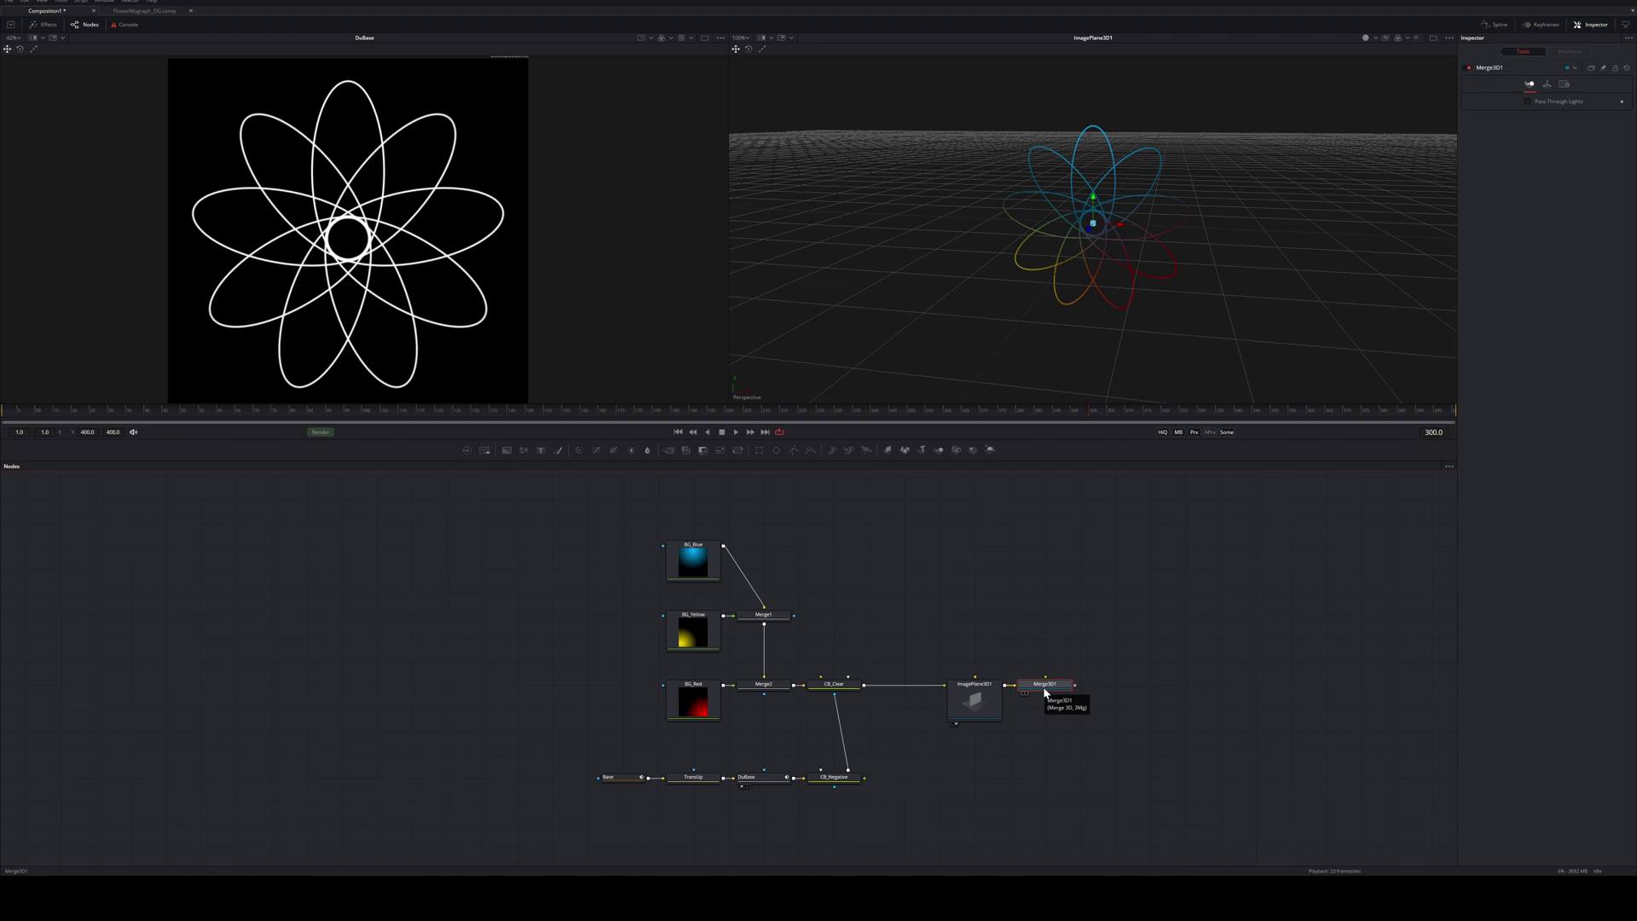
left_click_drag(1042, 687, 1078, 687)
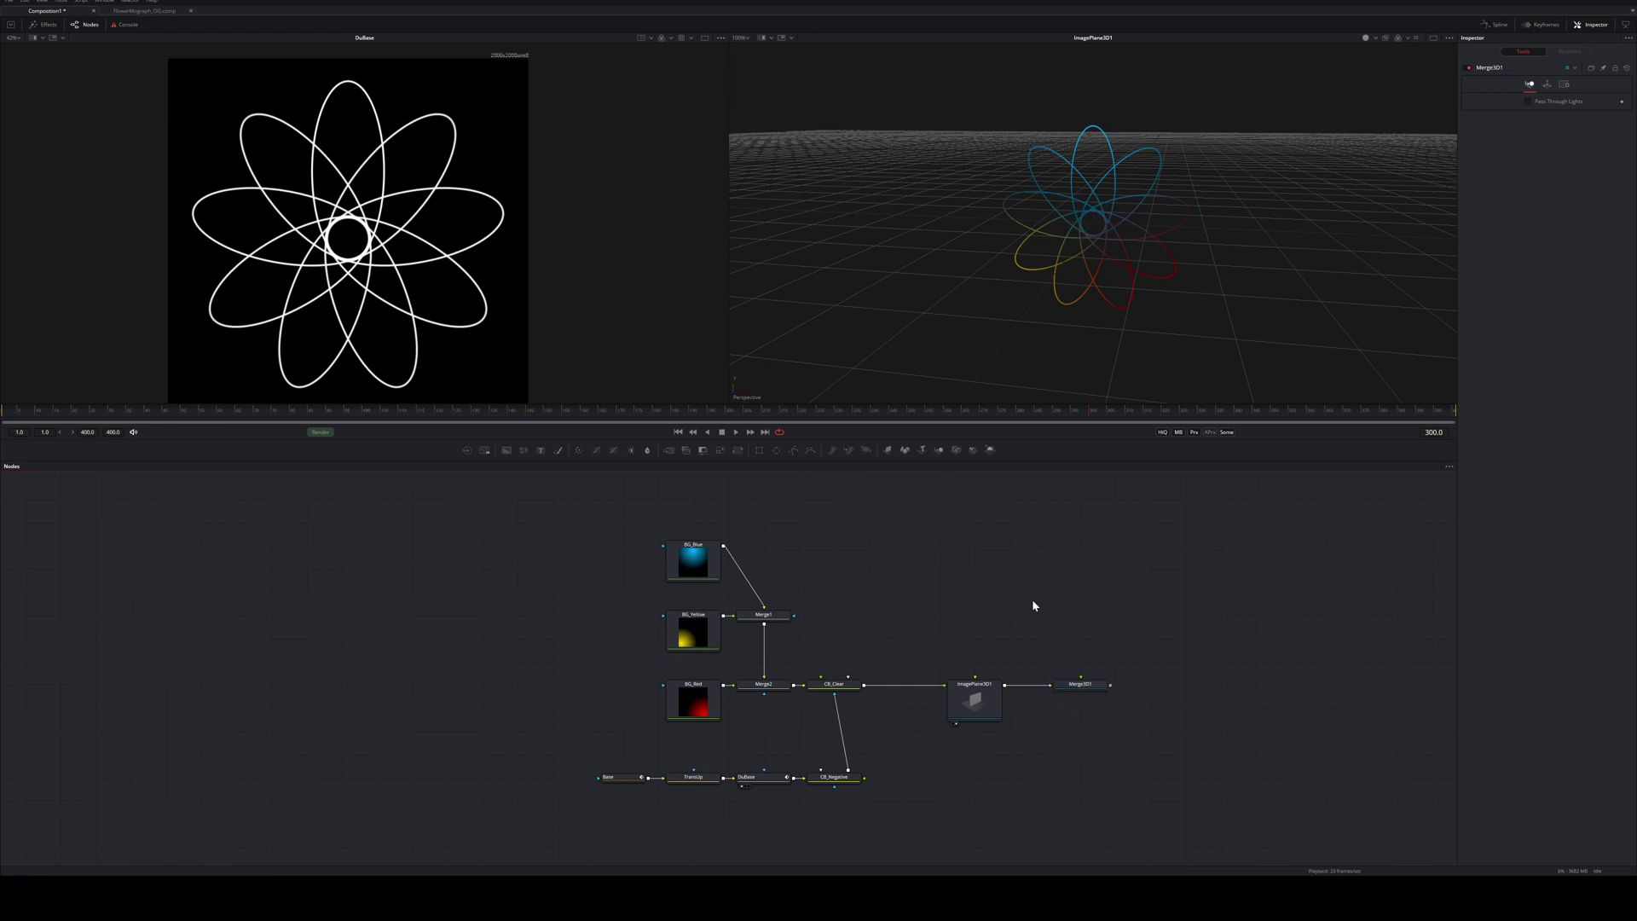
Connect a new Camera3D1 into Merge3D1 and set its Near Clip to 0.05
key("shift+space")
type("camera")
key("Return")
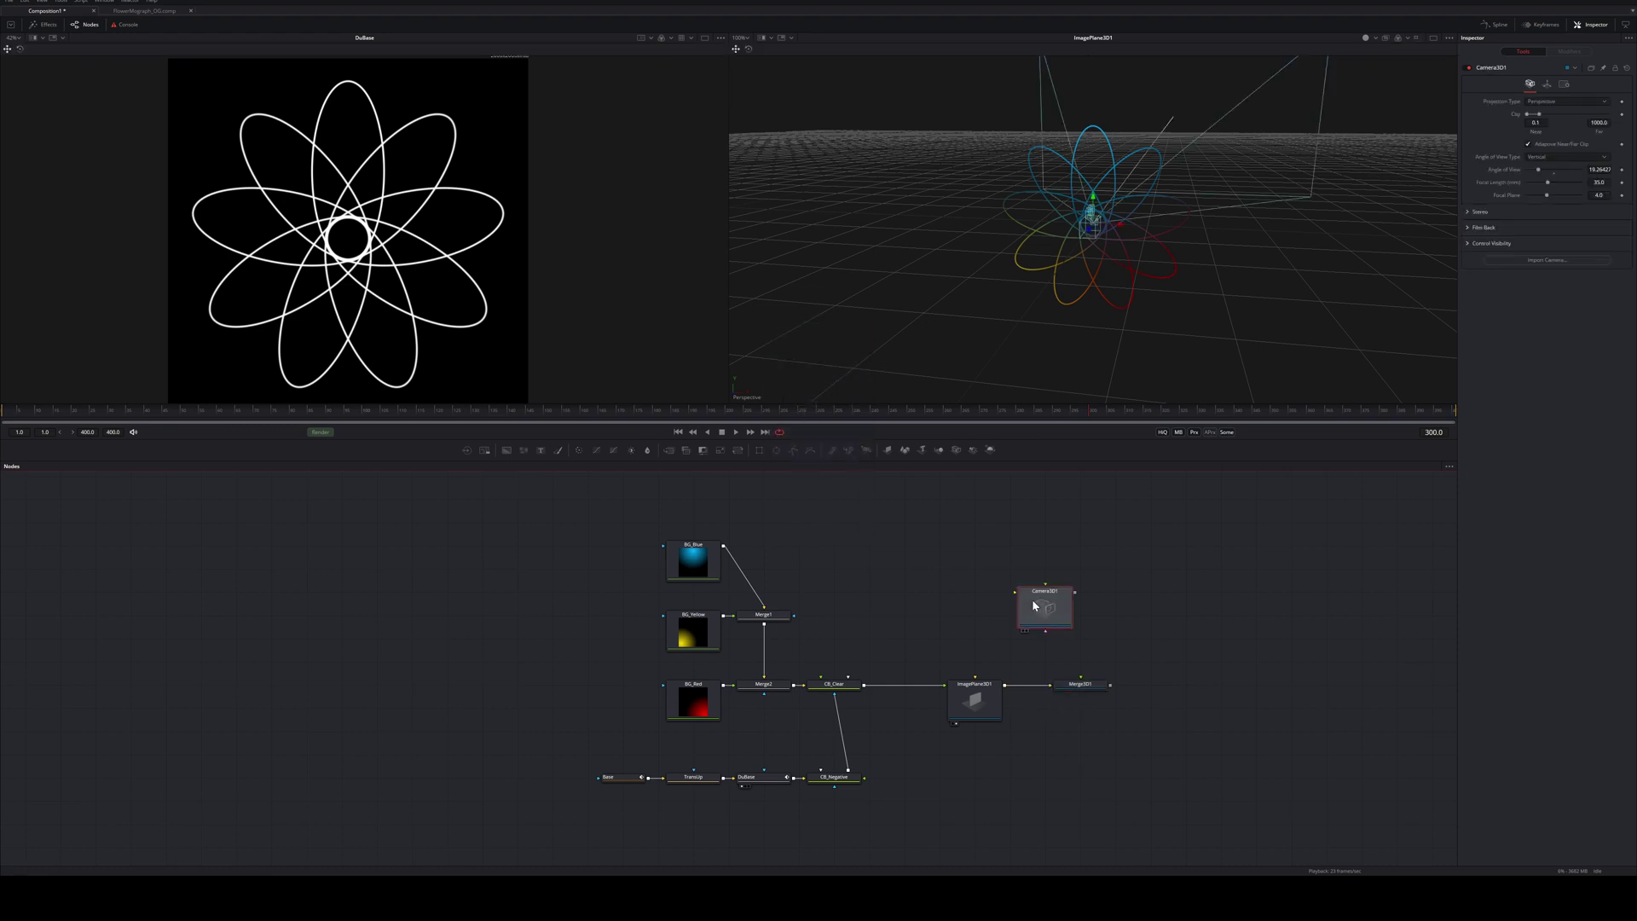
left_click_drag(1050, 612, 1081, 685)
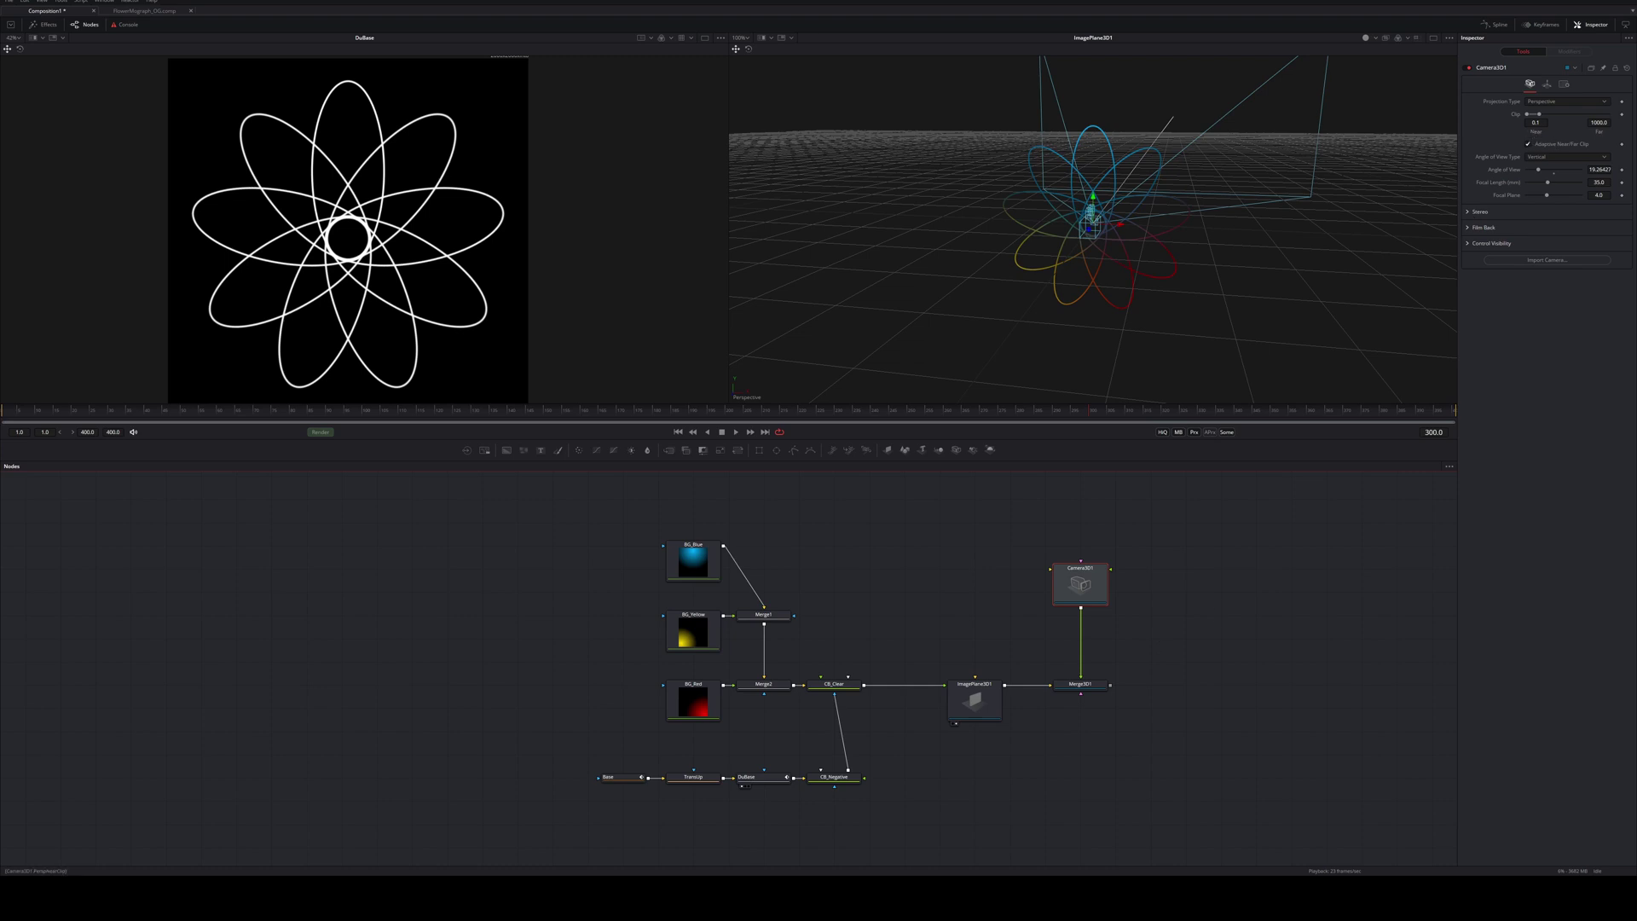
left_click(1536, 122)
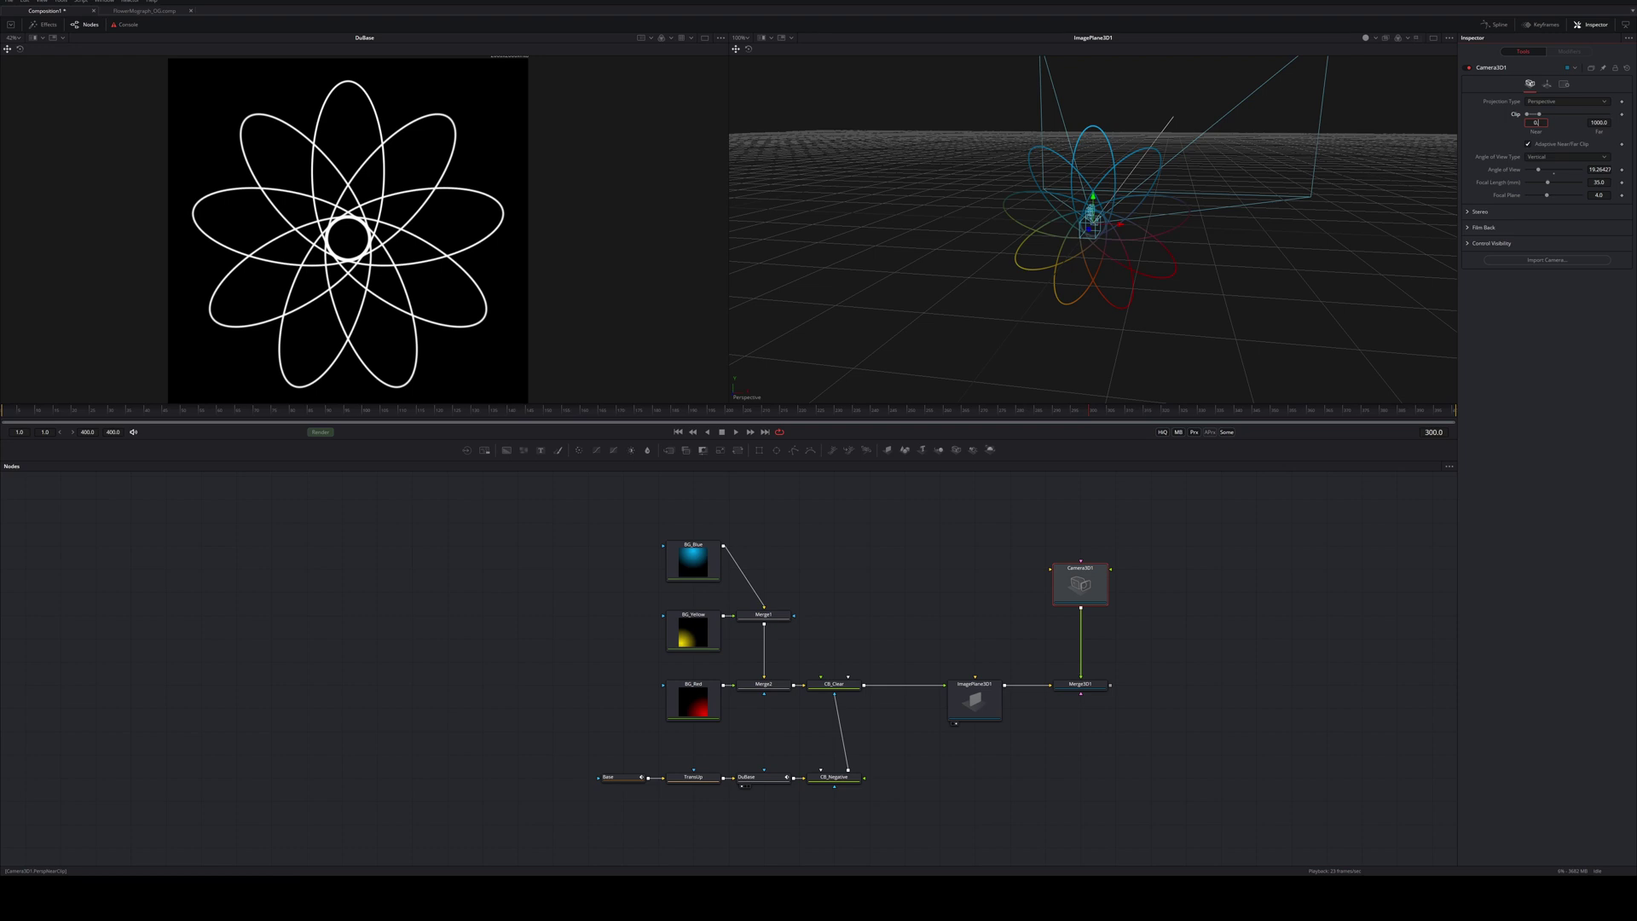
type("05")
key("Tab")
View Merge3D1 through Camera3D1 in the left viewer and pull the camera back
left_click(1060, 692)
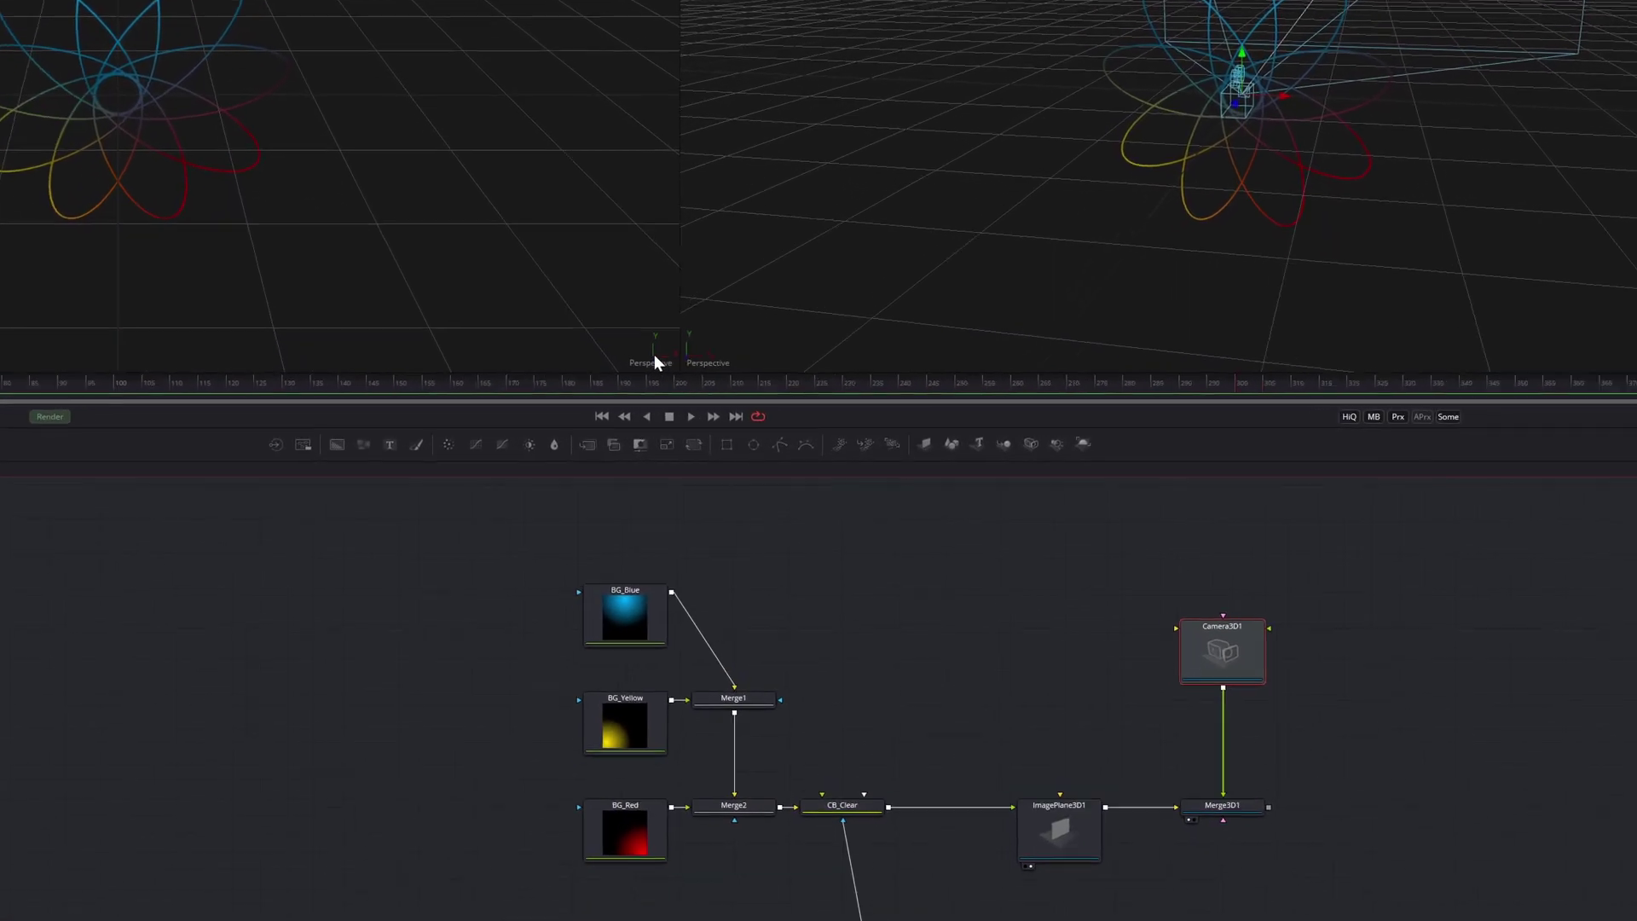
right_click(634, 353)
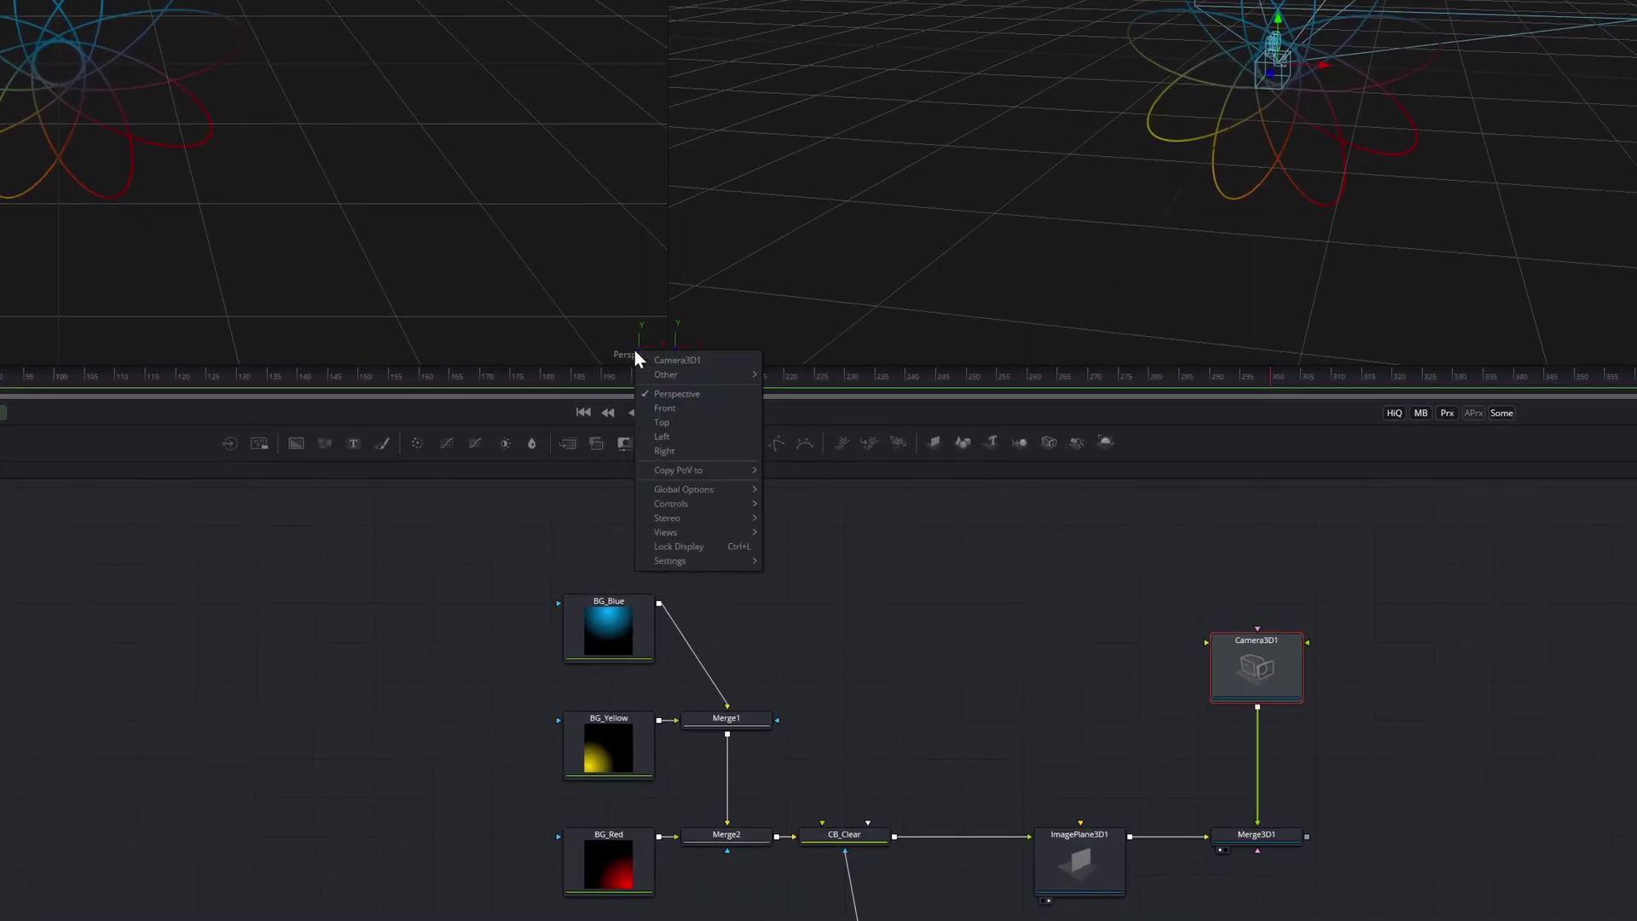
left_click(723, 360)
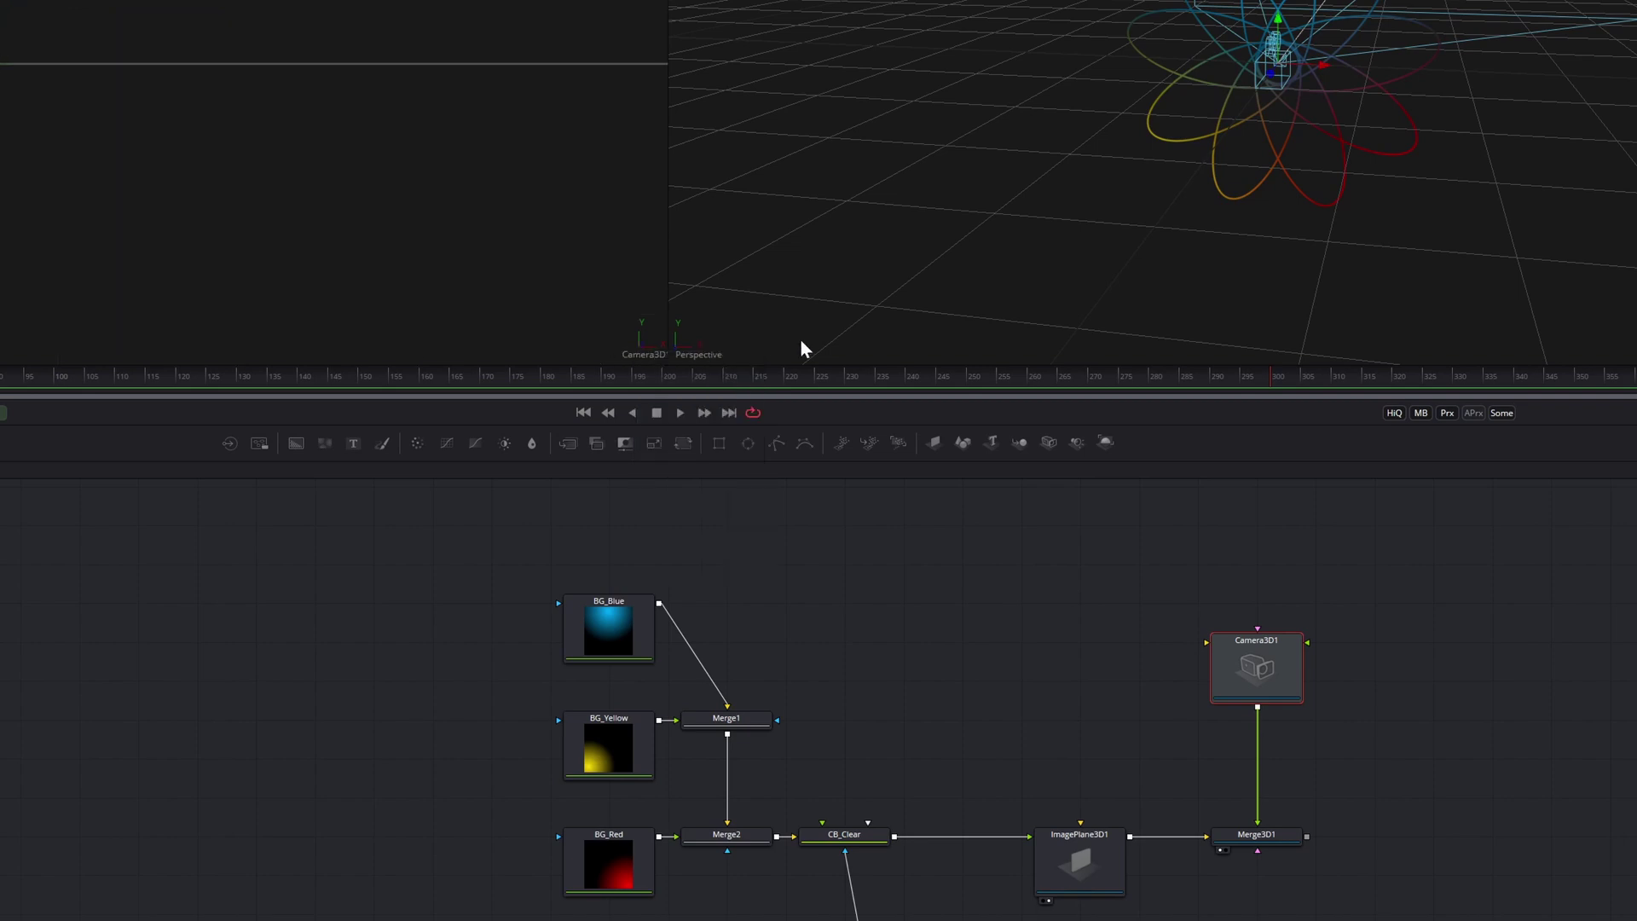
left_click_drag(1296, 66, 1078, 251)
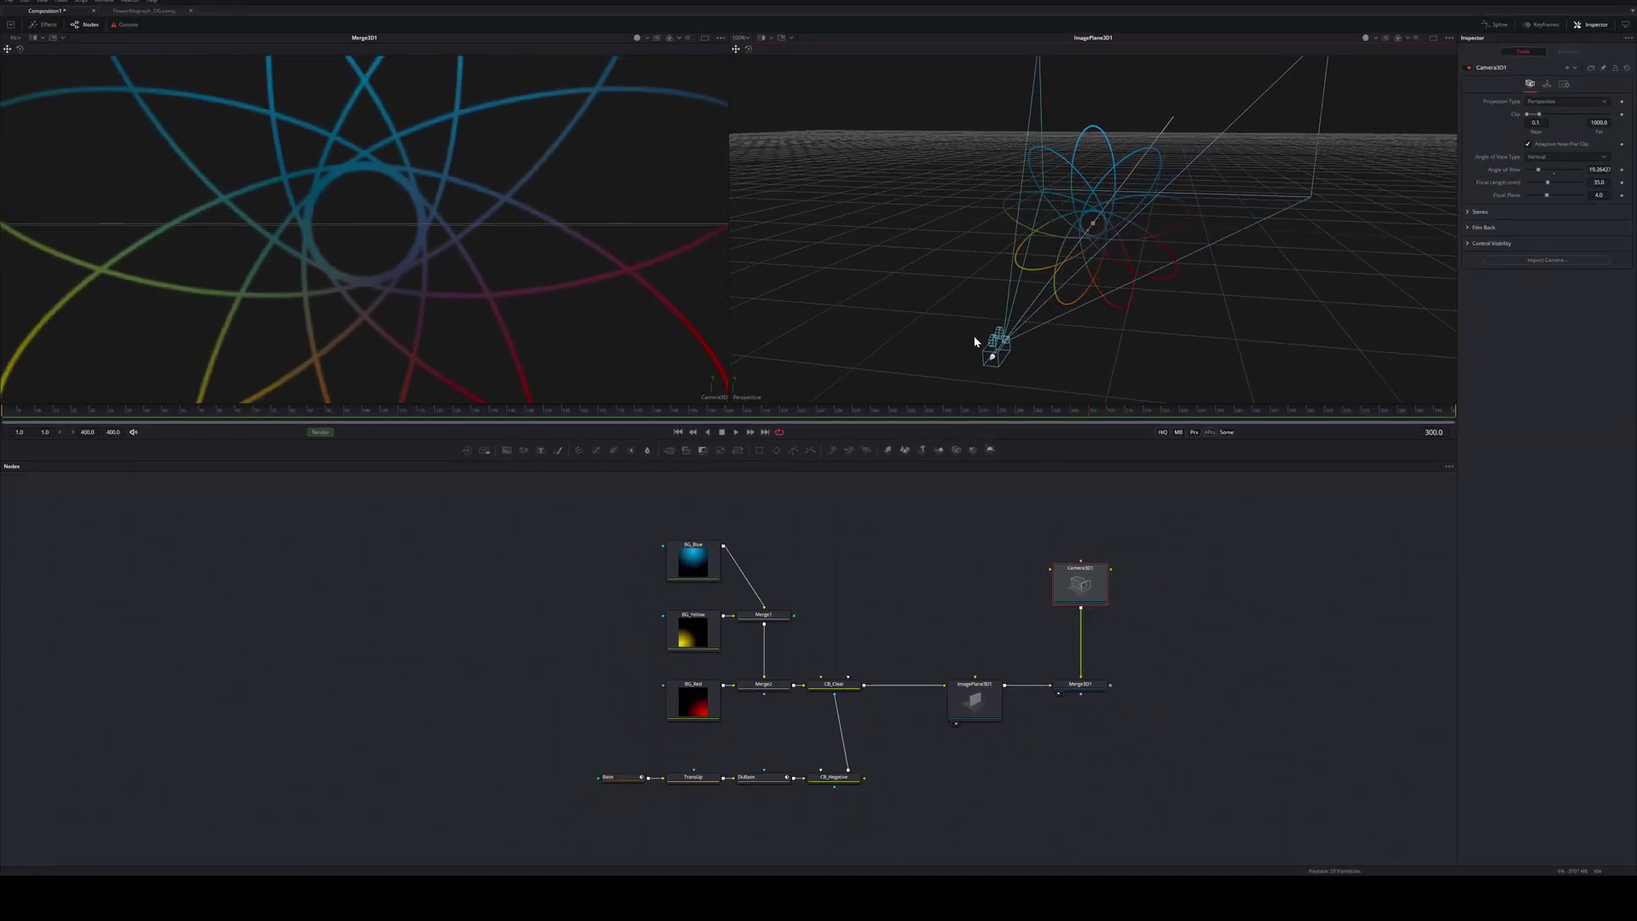
Set the camera's Focal Length to 21
left_click(975, 341)
left_click(1599, 183)
type("21")
key("Tab")
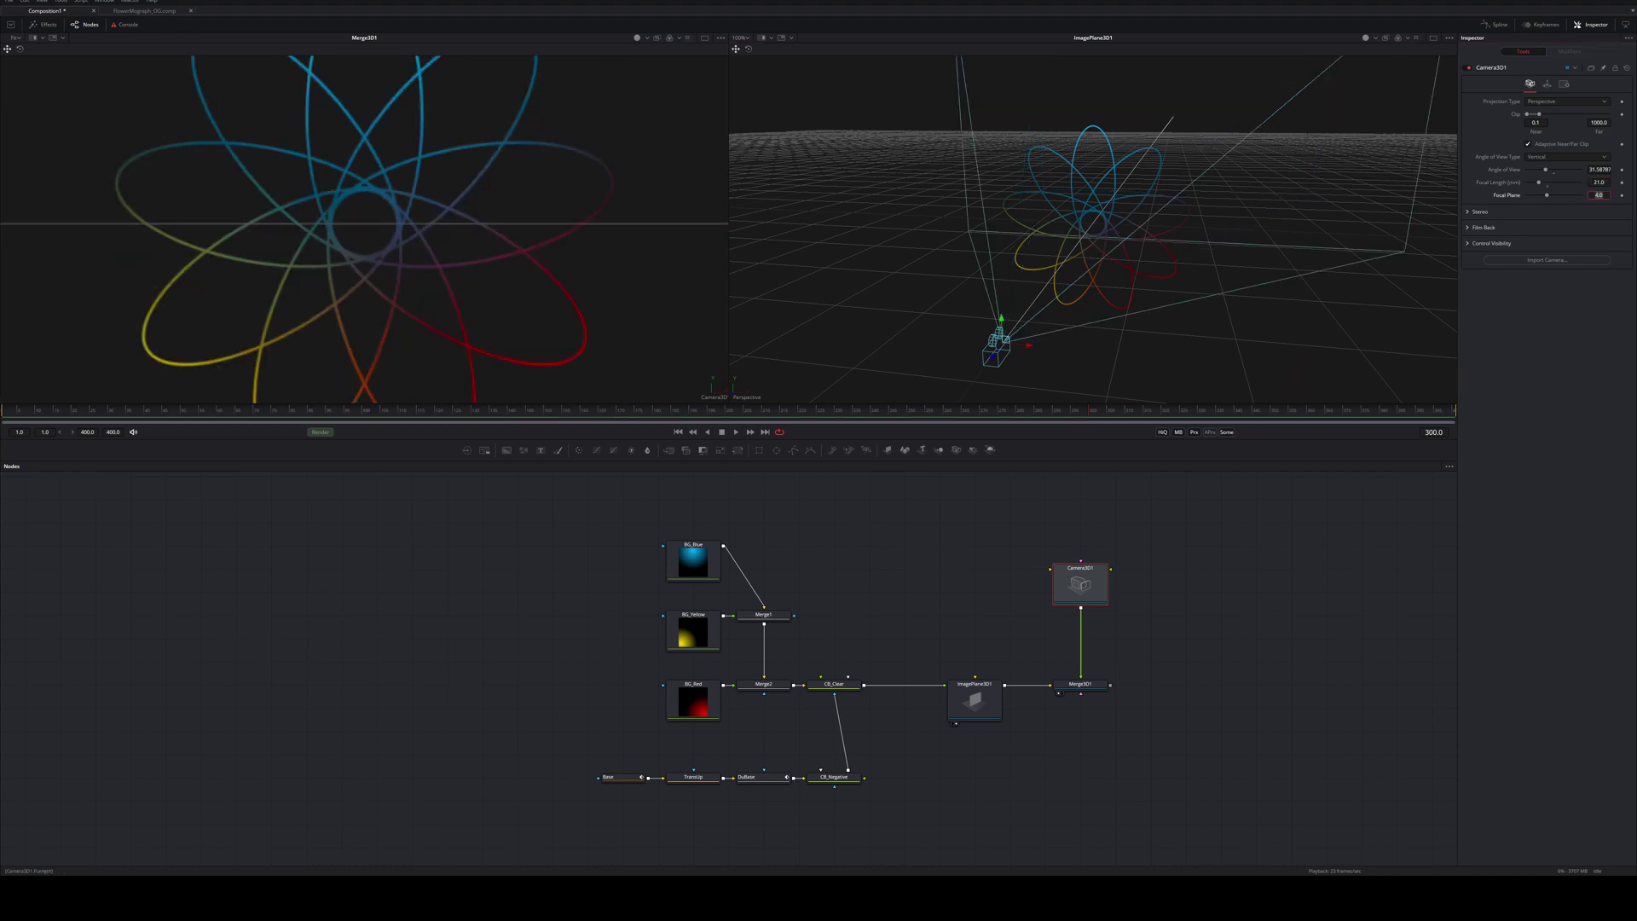
left_click(1575, 294)
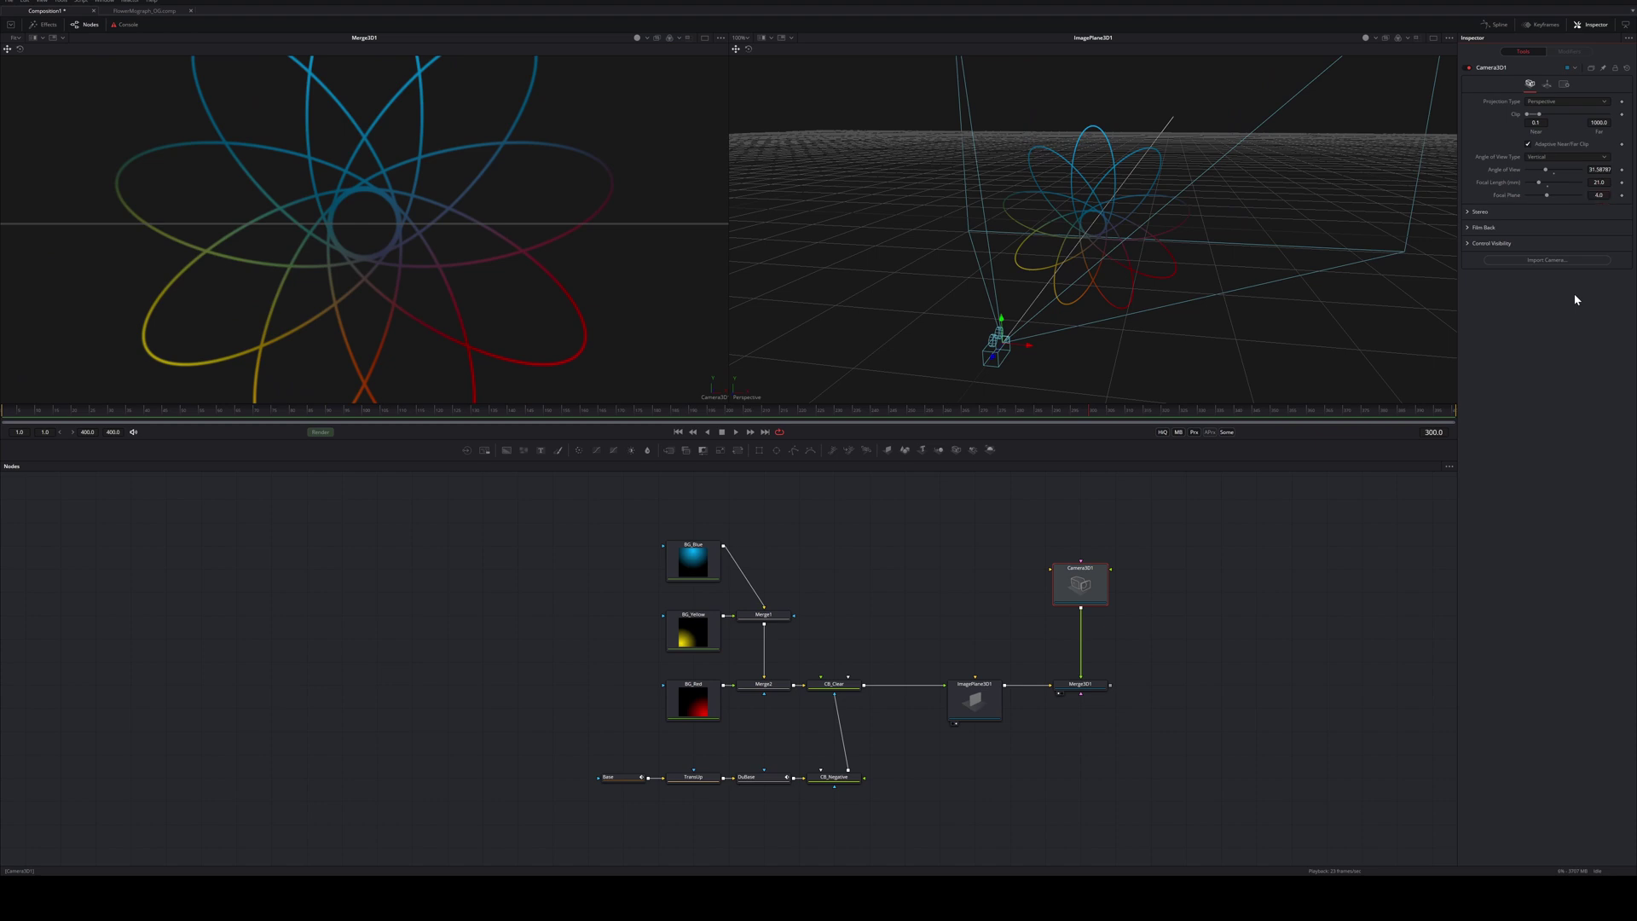
Enable Use Target on Camera3D1 and reset Target X and Y to 0
left_click(1548, 85)
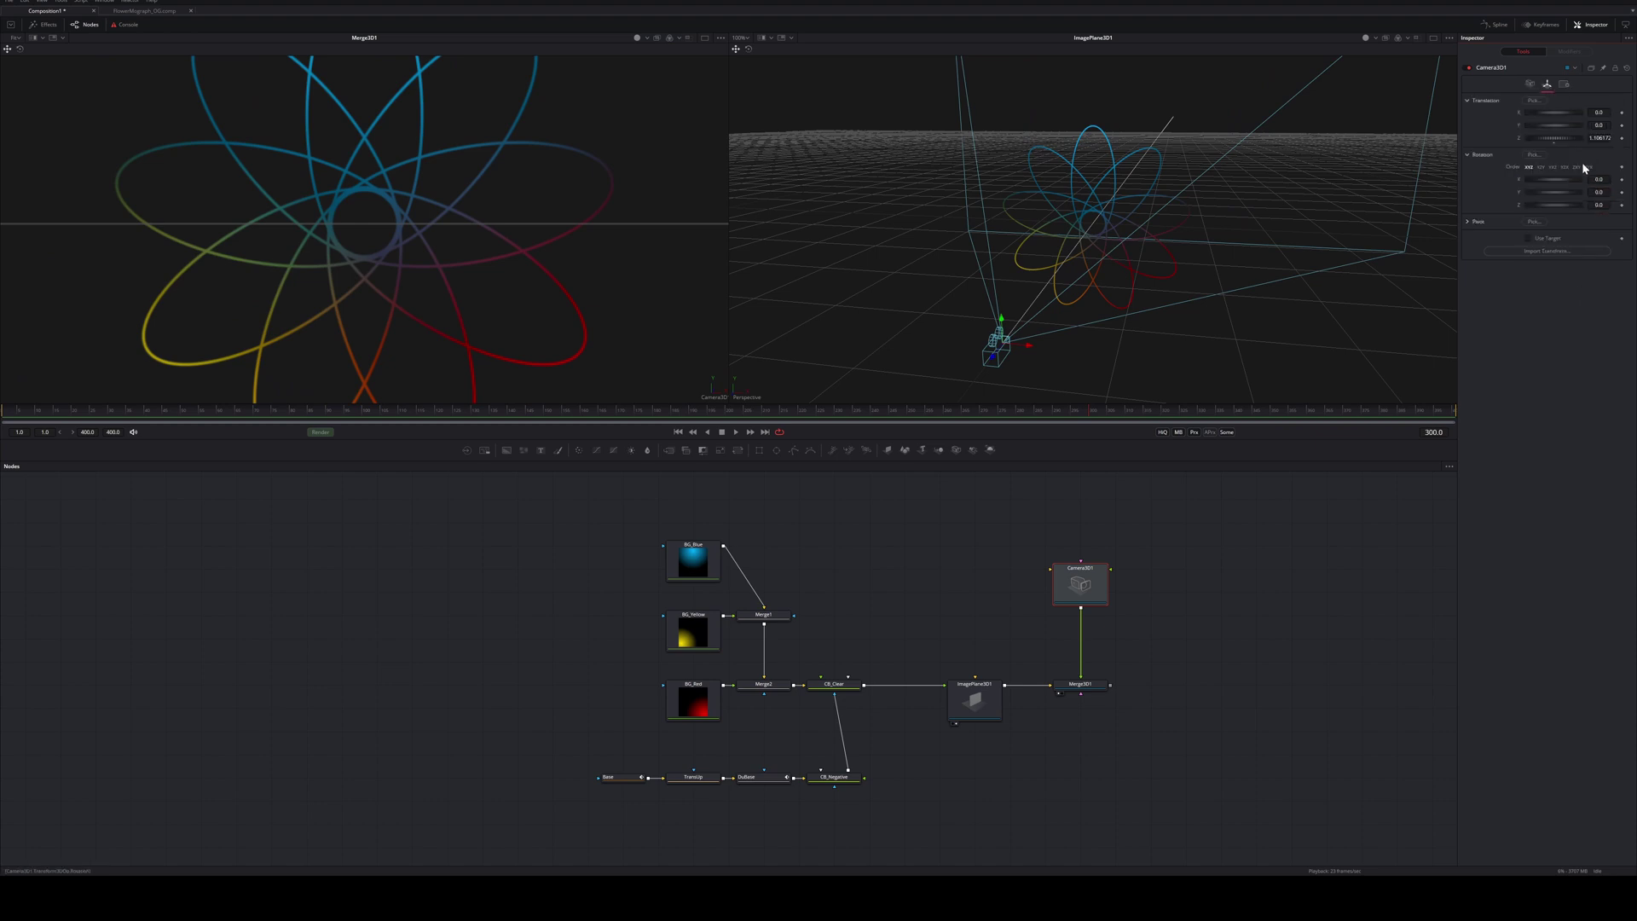
left_click(1537, 237)
mouse_move(1093, 197)
left_mouse_down()
mouse_move(1088, 138)
mouse_move(1090, 268)
mouse_move(1103, 153)
mouse_move(1041, 171)
mouse_move(1120, 186)
left_mouse_up()
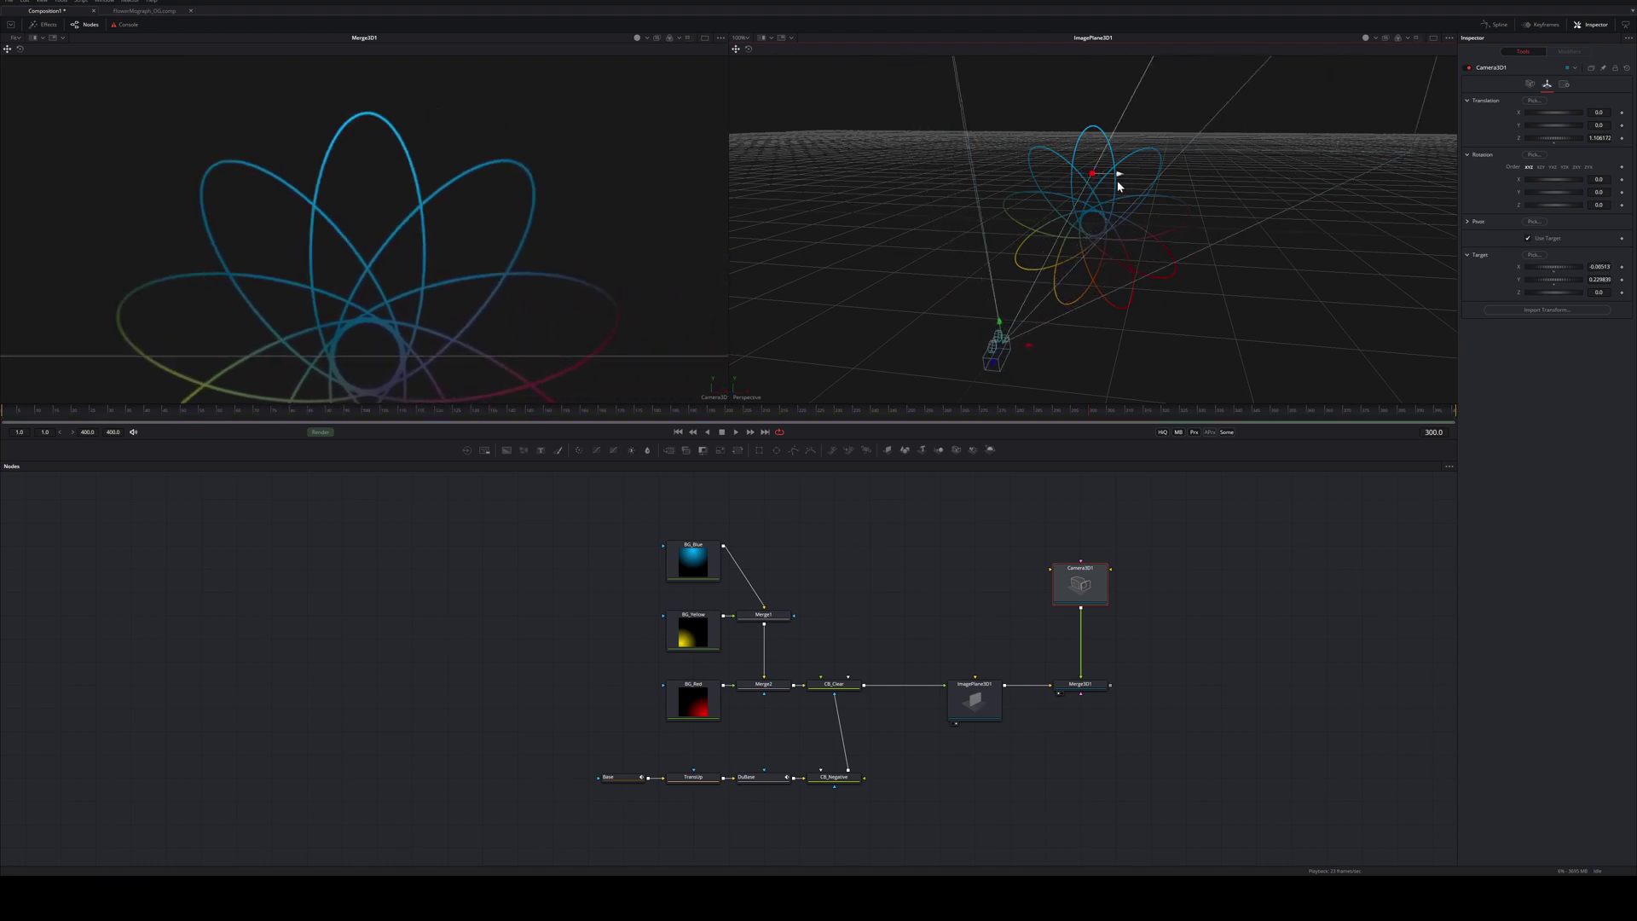
double_click(1553, 270)
double_click(1553, 280)
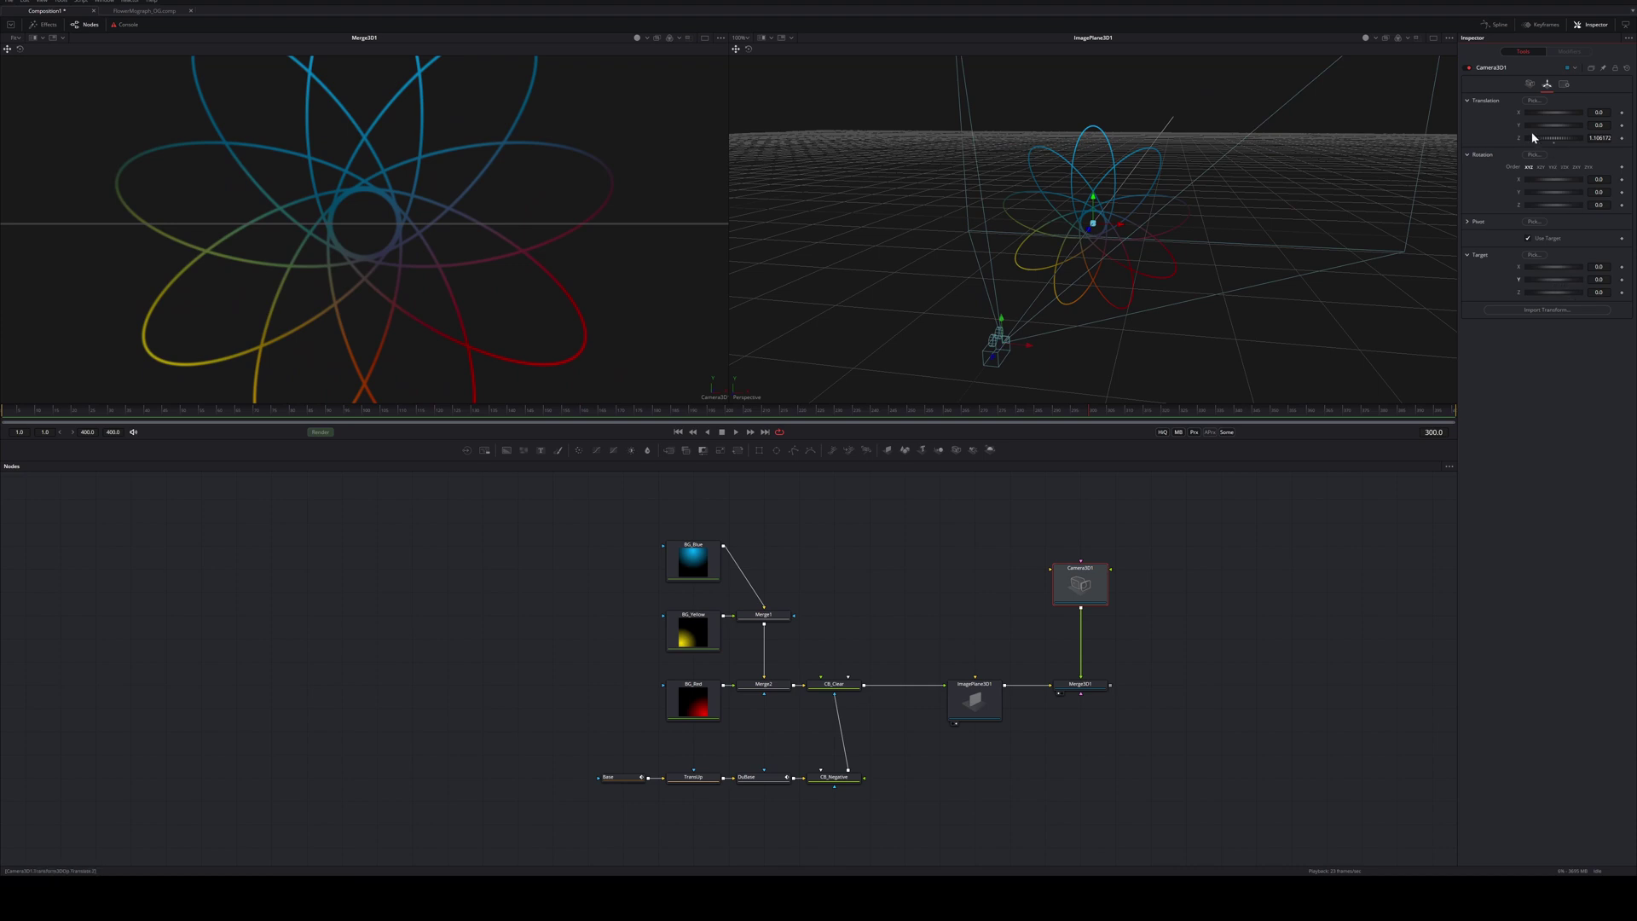
Animate the camera's Translate group with keyframes and play back the camera move
right_click(1490, 104)
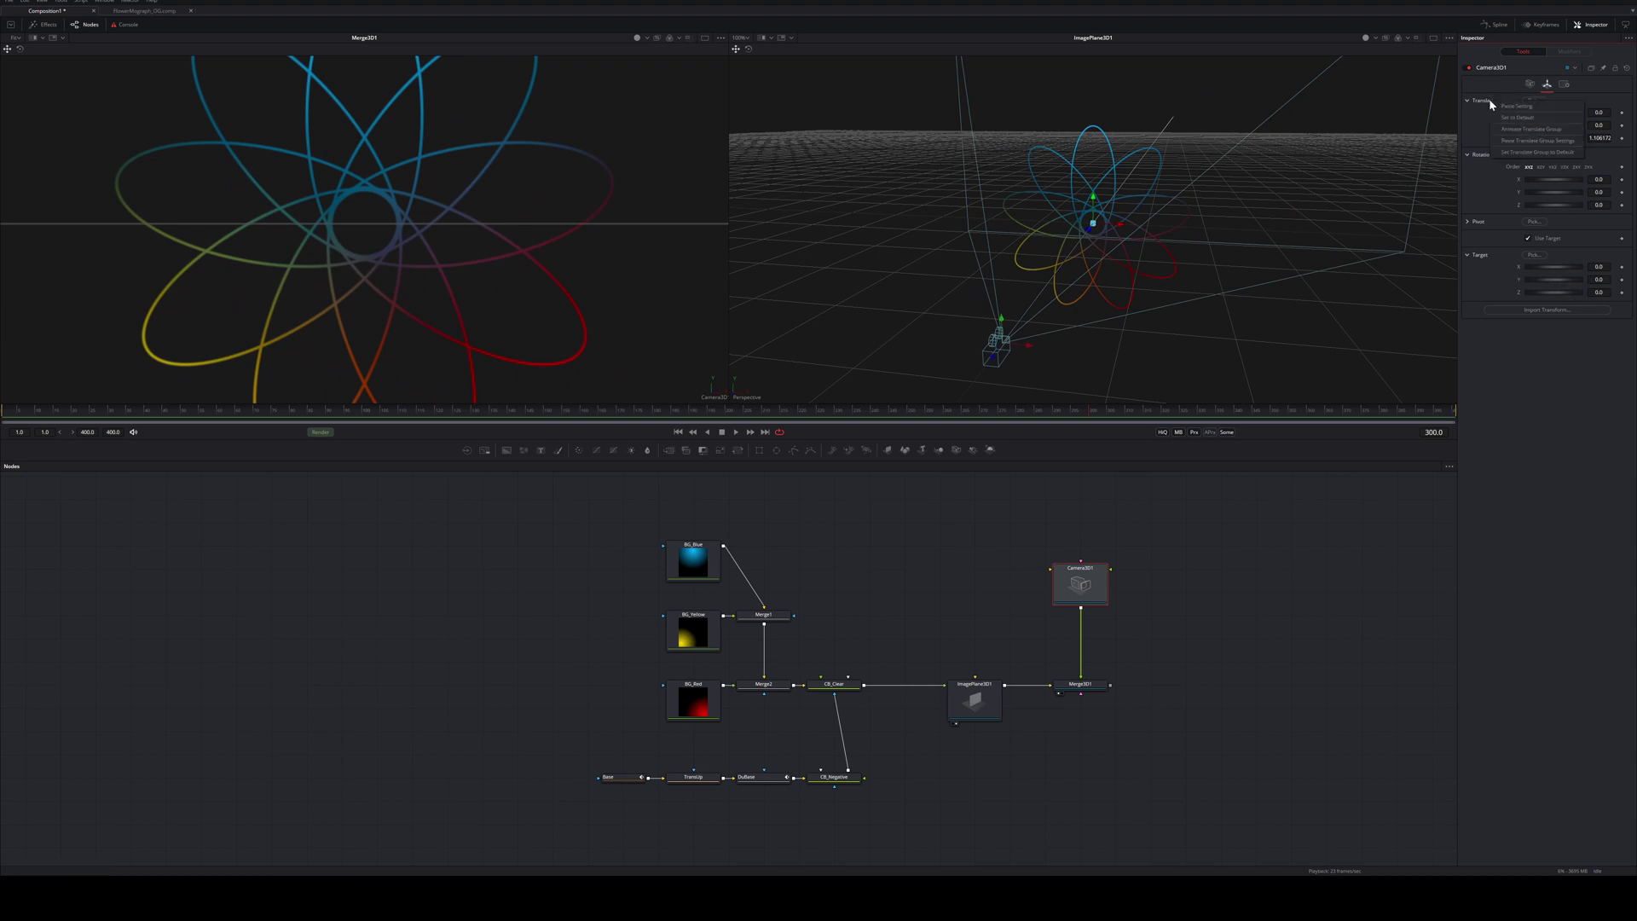
left_click(1559, 130)
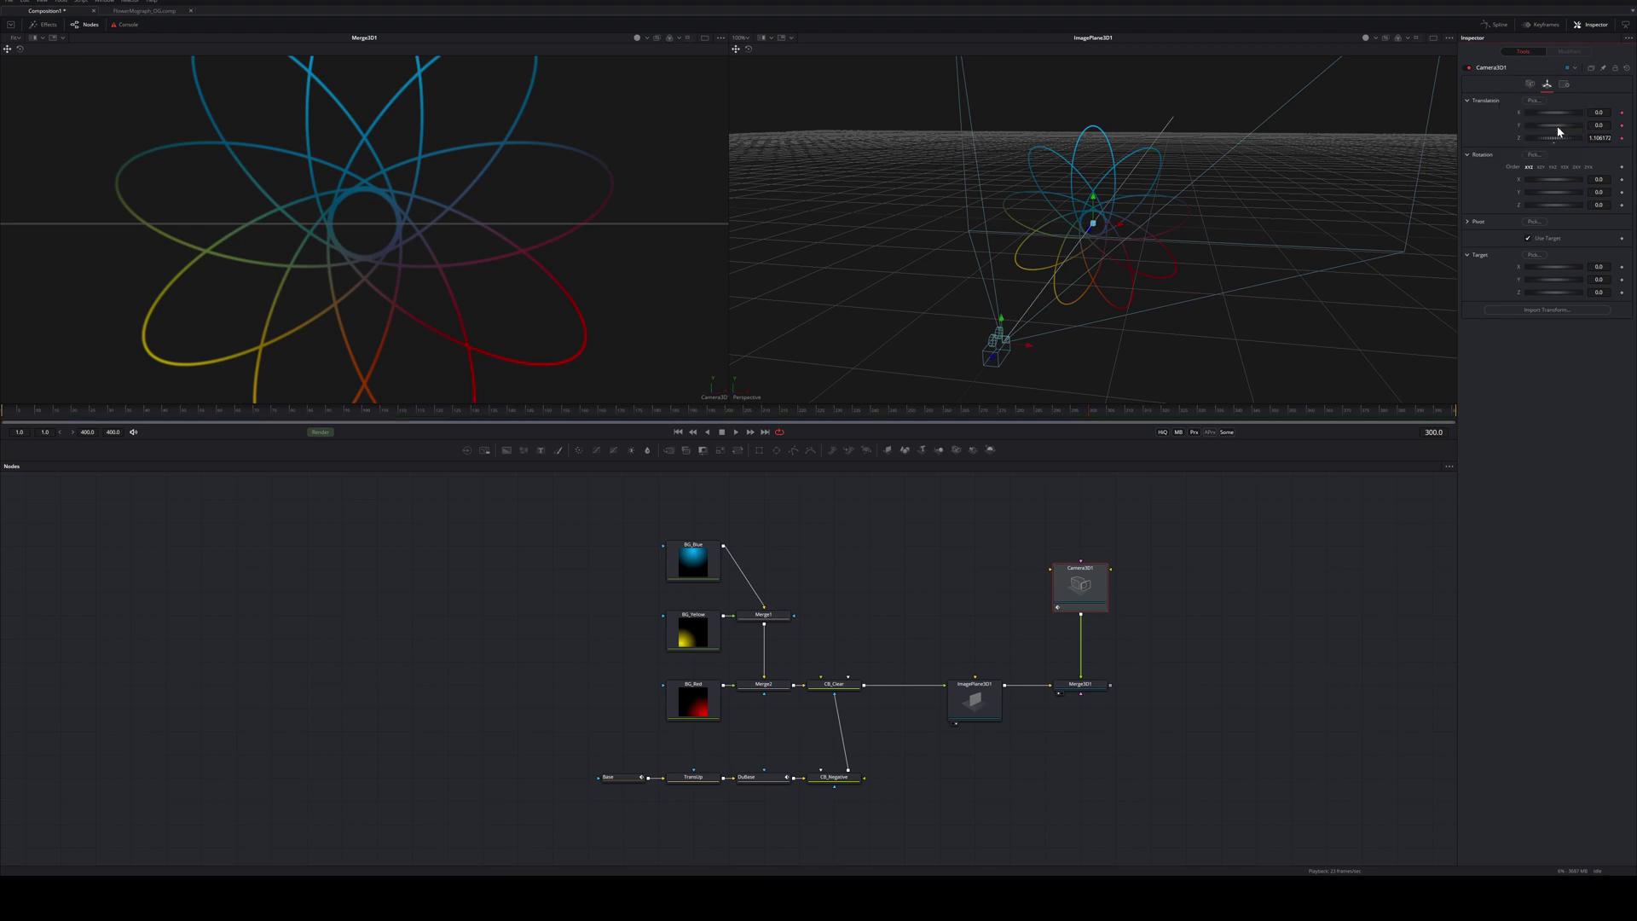
right_click(1483, 259)
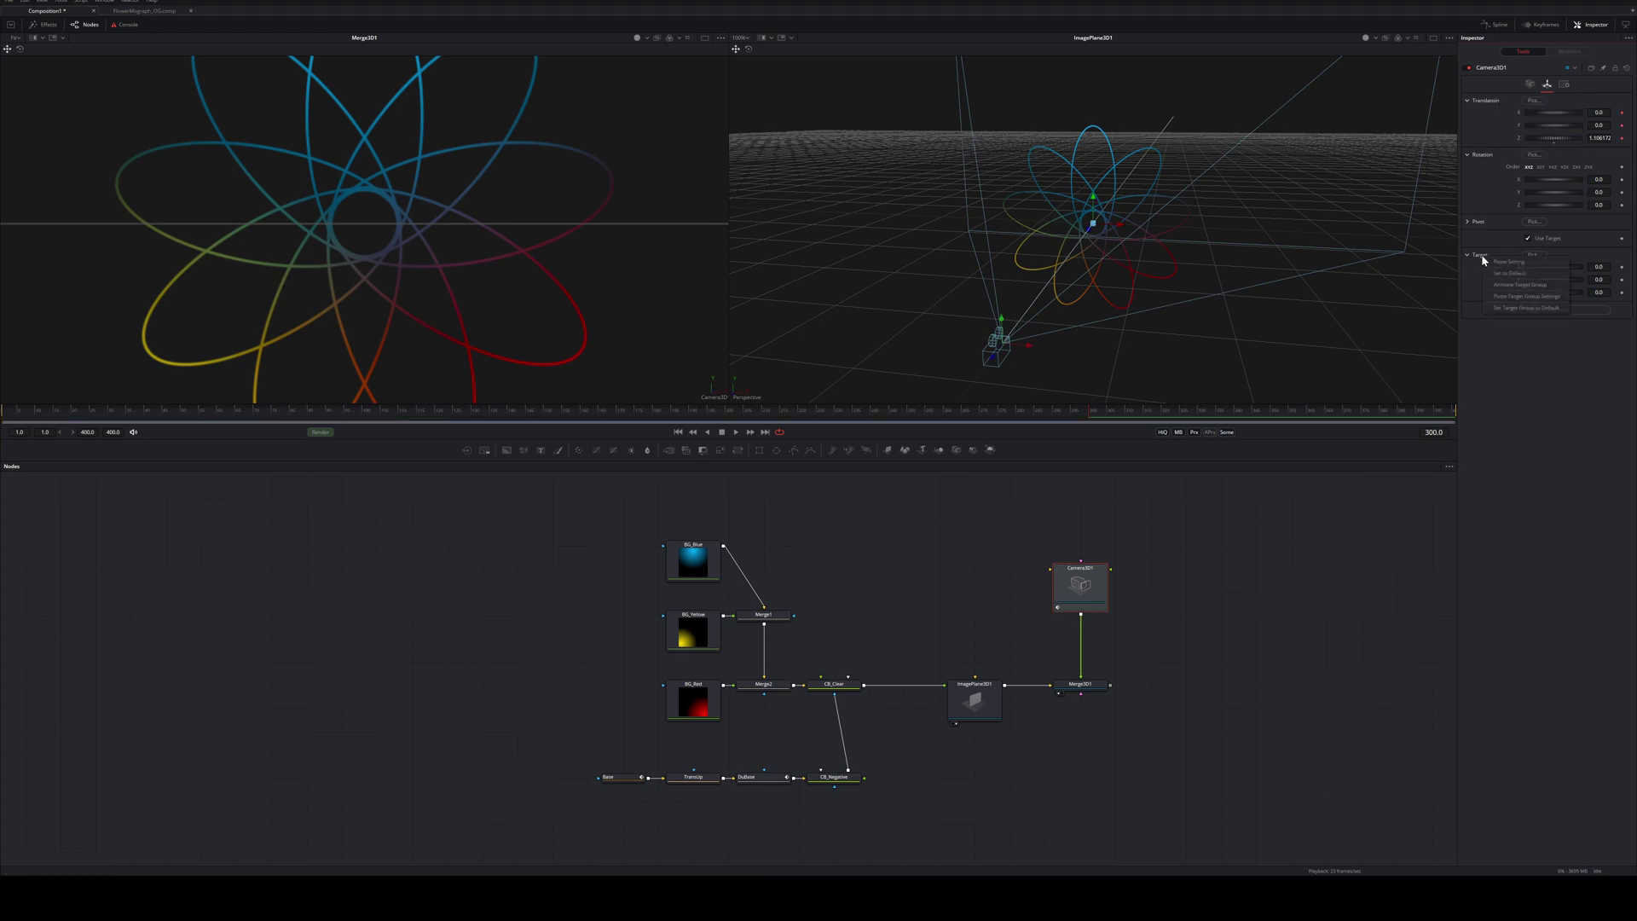
left_click(1554, 285)
left_click_drag(1092, 418, 428, 417)
left_click(975, 699)
left_click(1073, 587)
key("space")
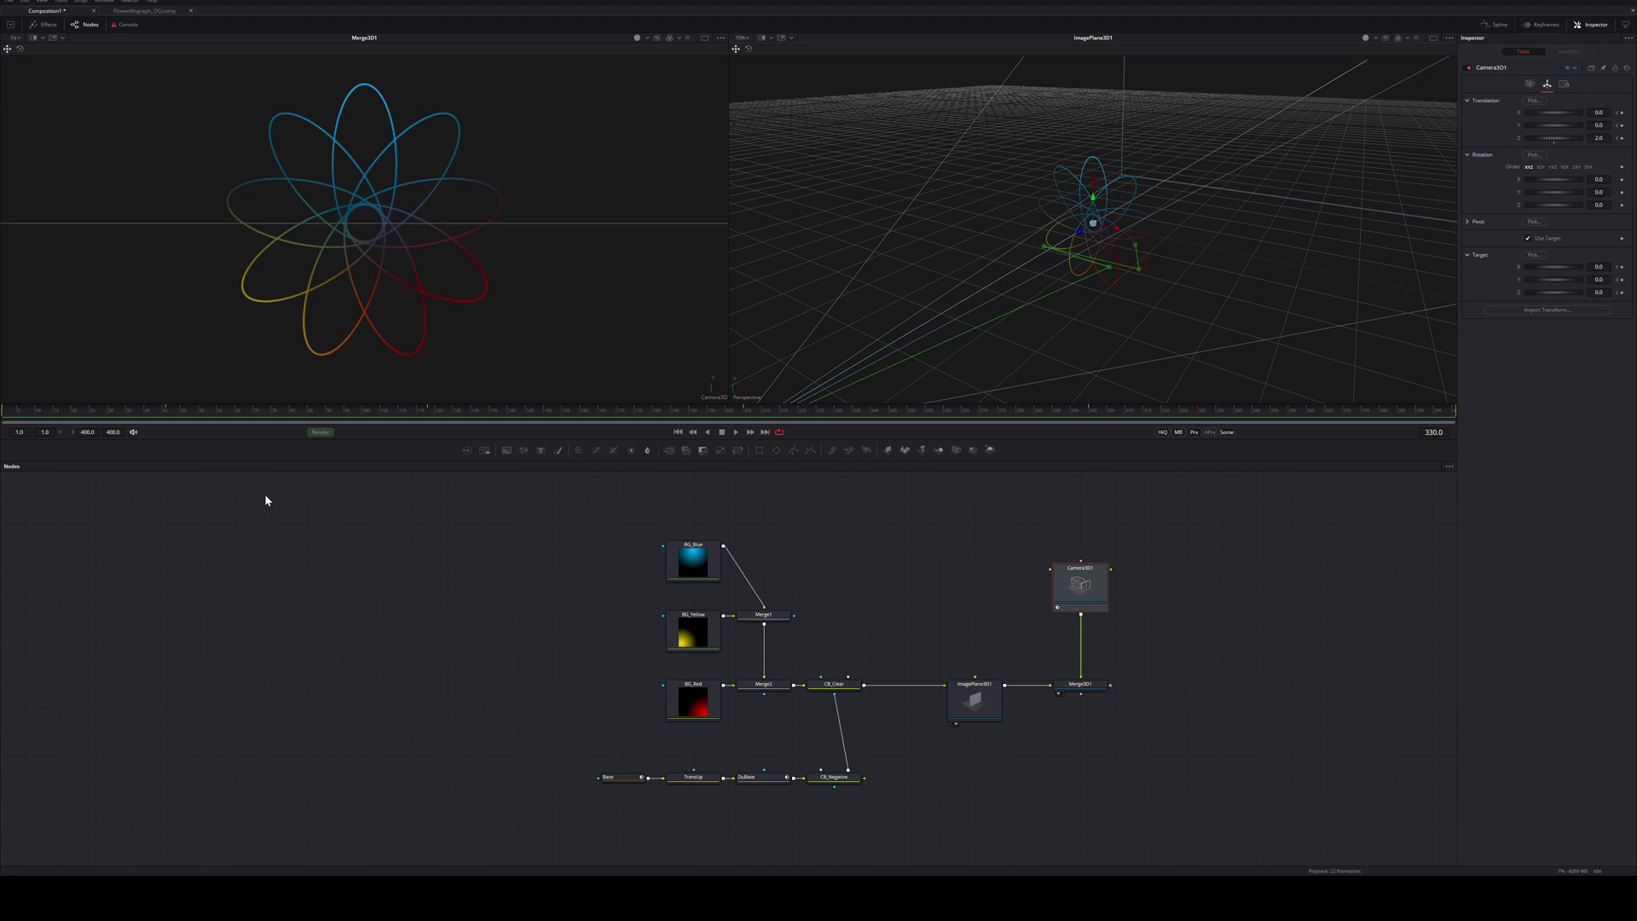
Fit the camera curves in the Spline editor and make all keyframes smooth
left_click(1497, 25)
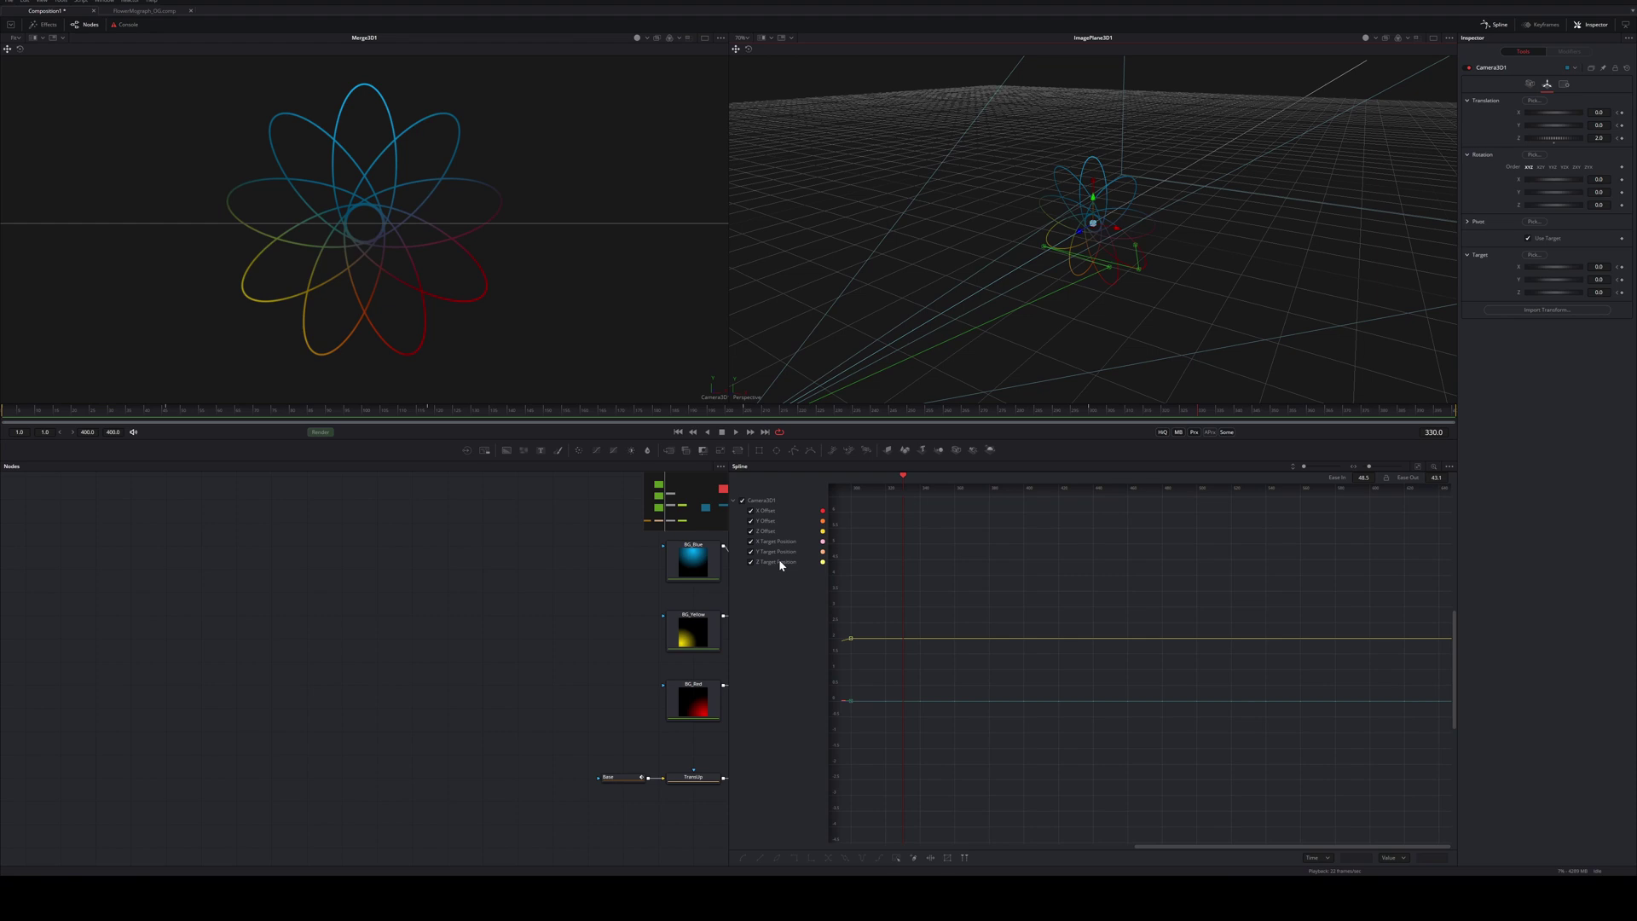
key("ctrl+f")
key("ctrl+a")
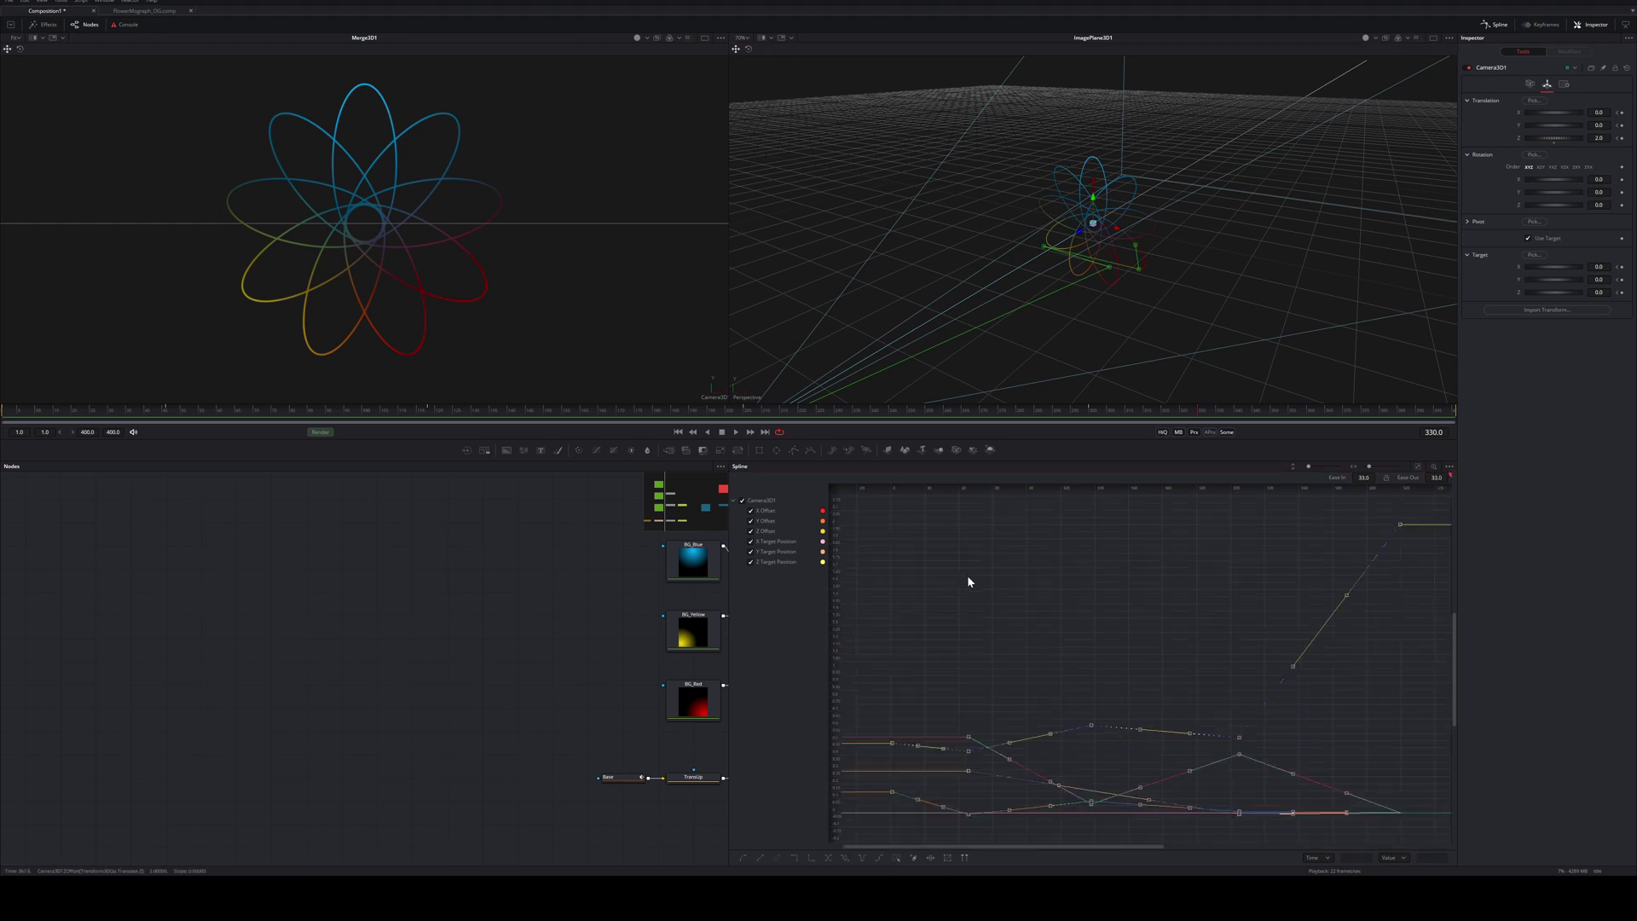
key("s")
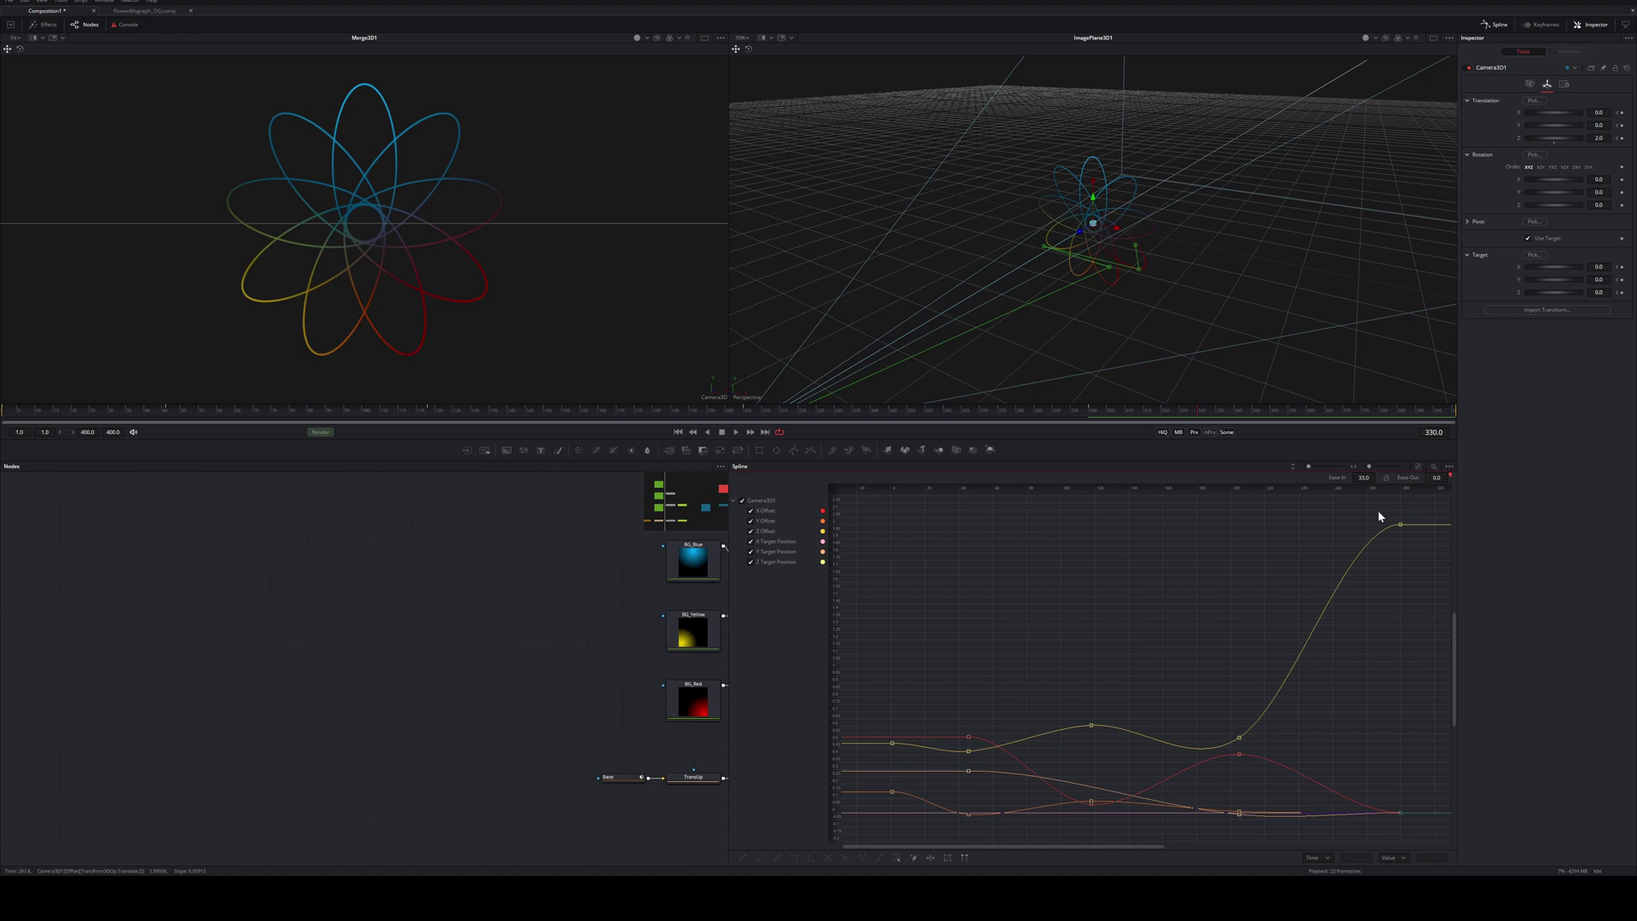
Lengthen the ease in and ease out on the key groups, then play back
left_click_drag(1359, 508, 1281, 525)
key("space")
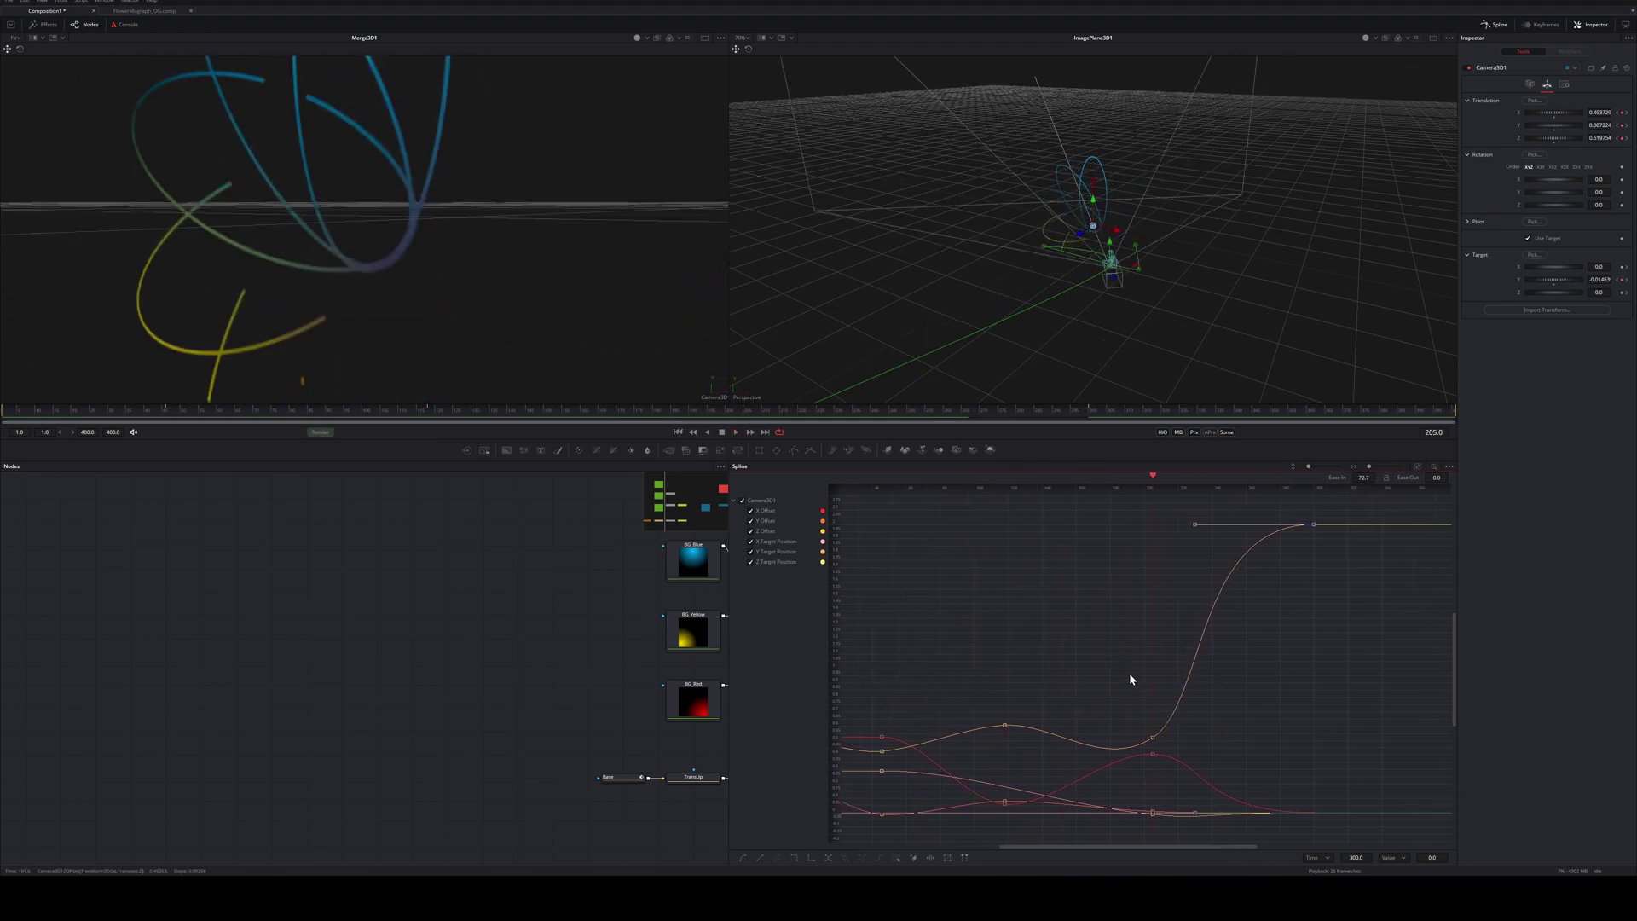
left_click_drag(1132, 679, 1174, 829)
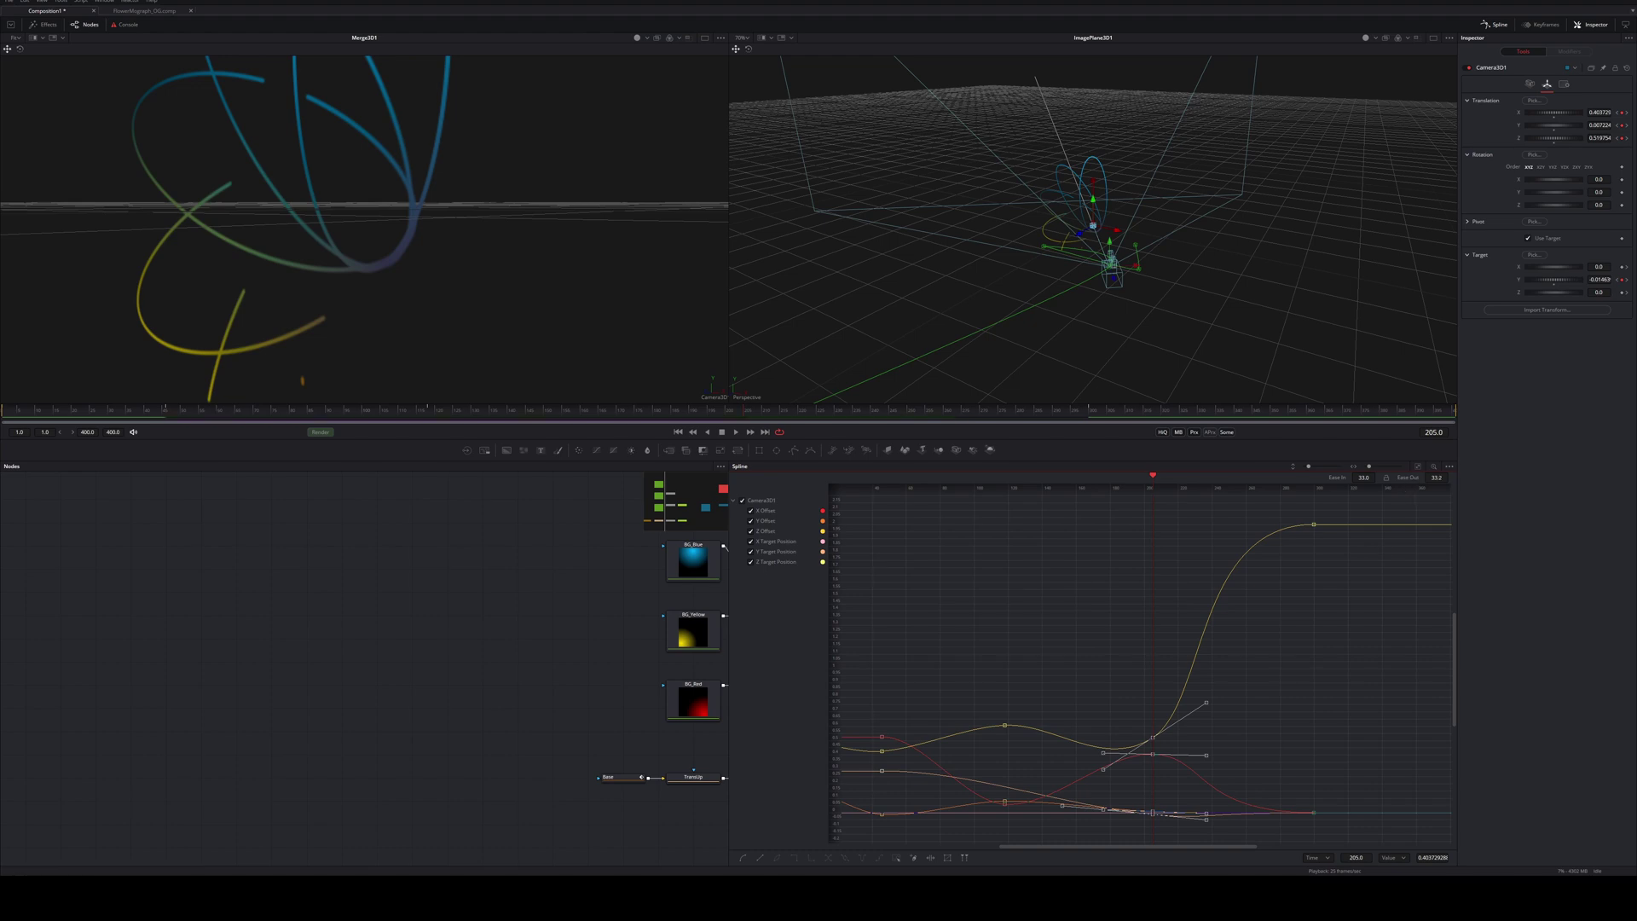
left_click_drag(1409, 482, 1480, 483)
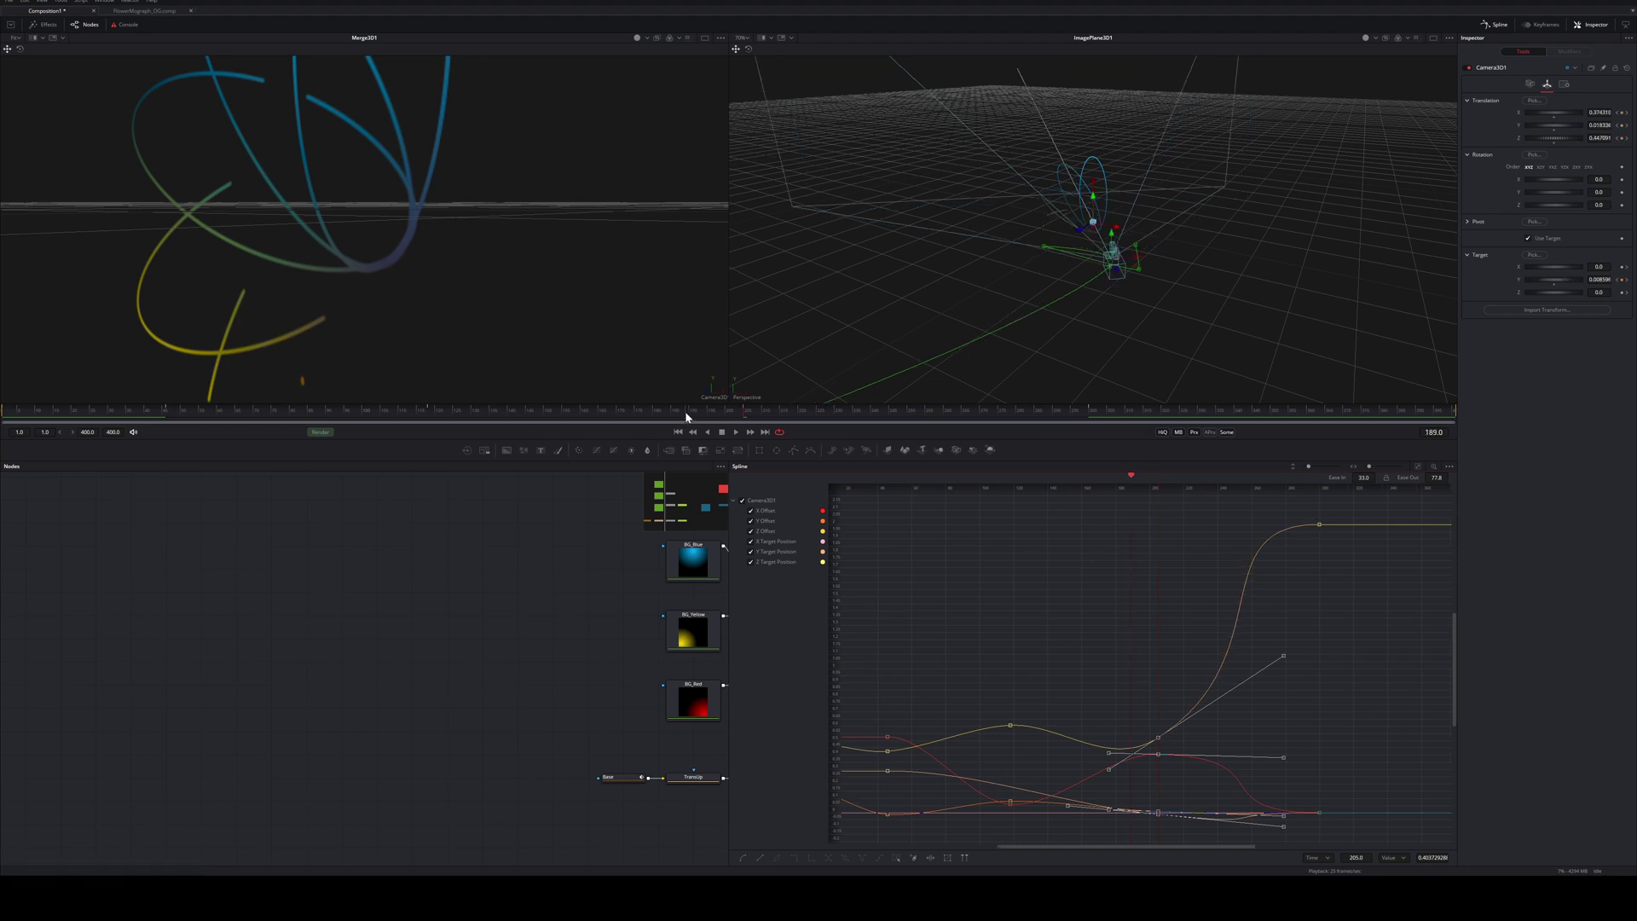
key("space")
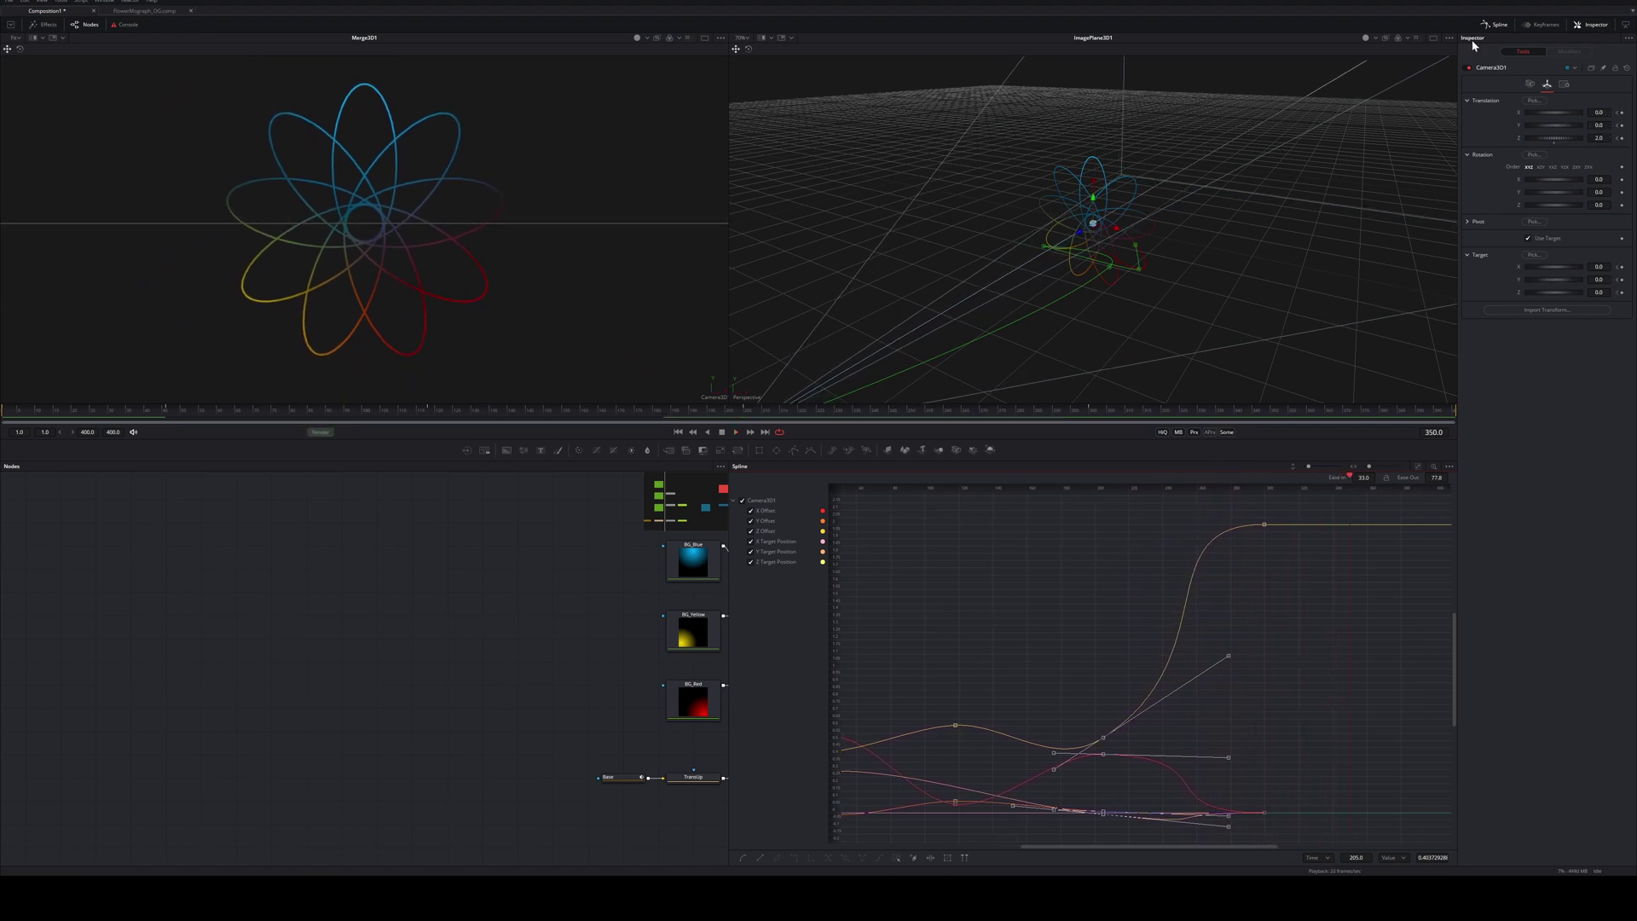
left_click(1494, 25)
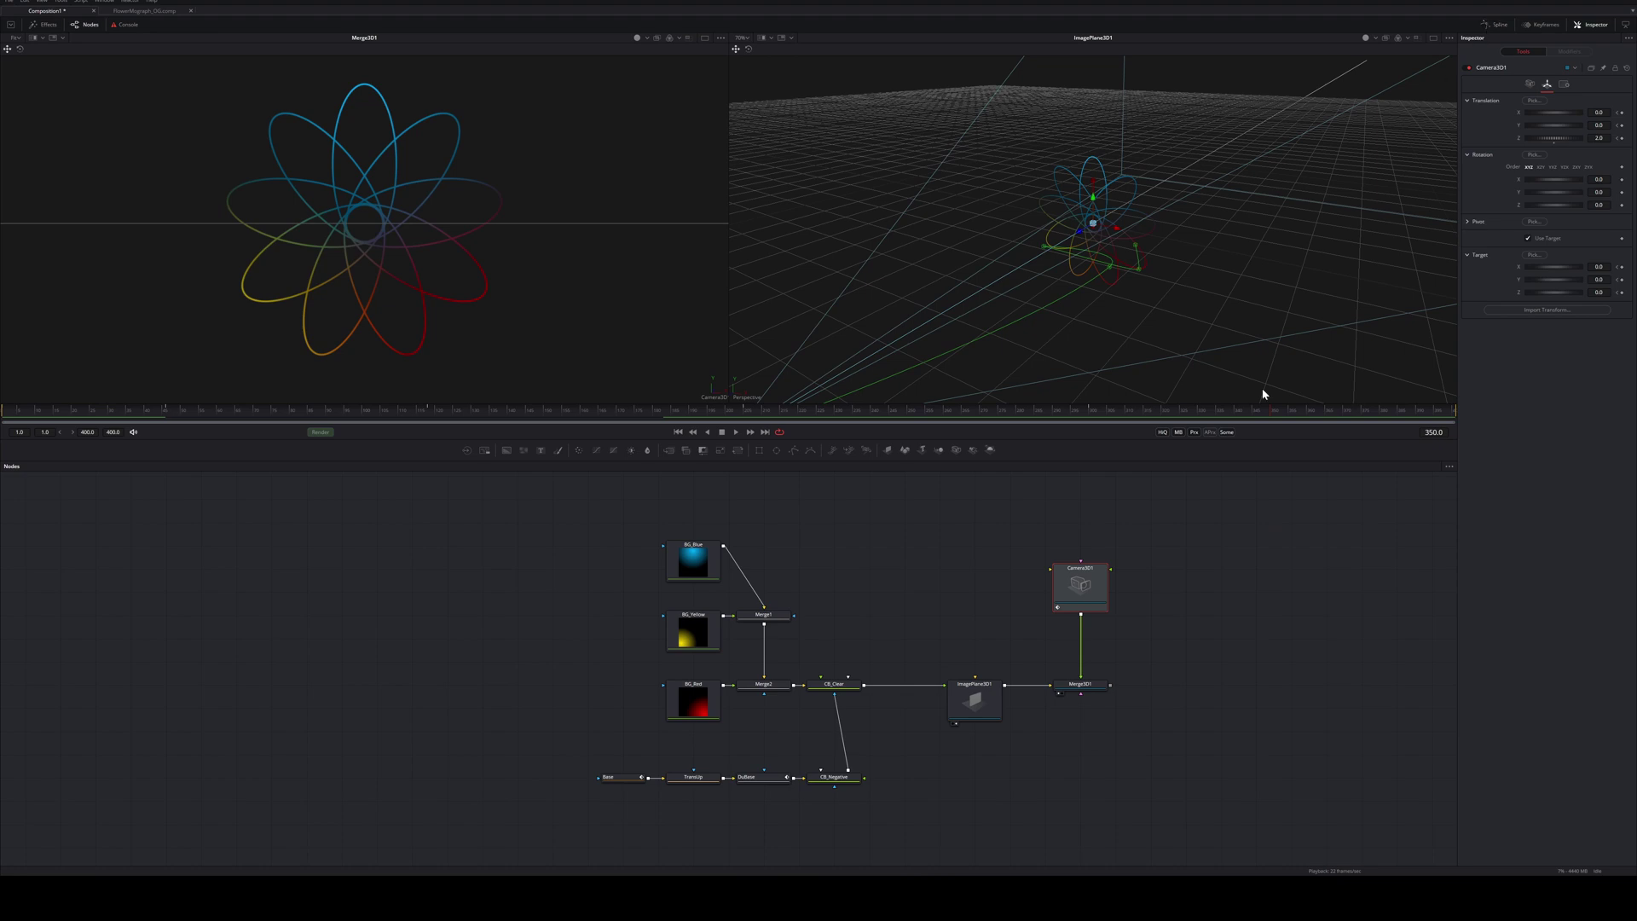
Add a Renderer3D after Merge3D1 and view its output in the right viewer
left_click(1084, 690)
key("shift+space")
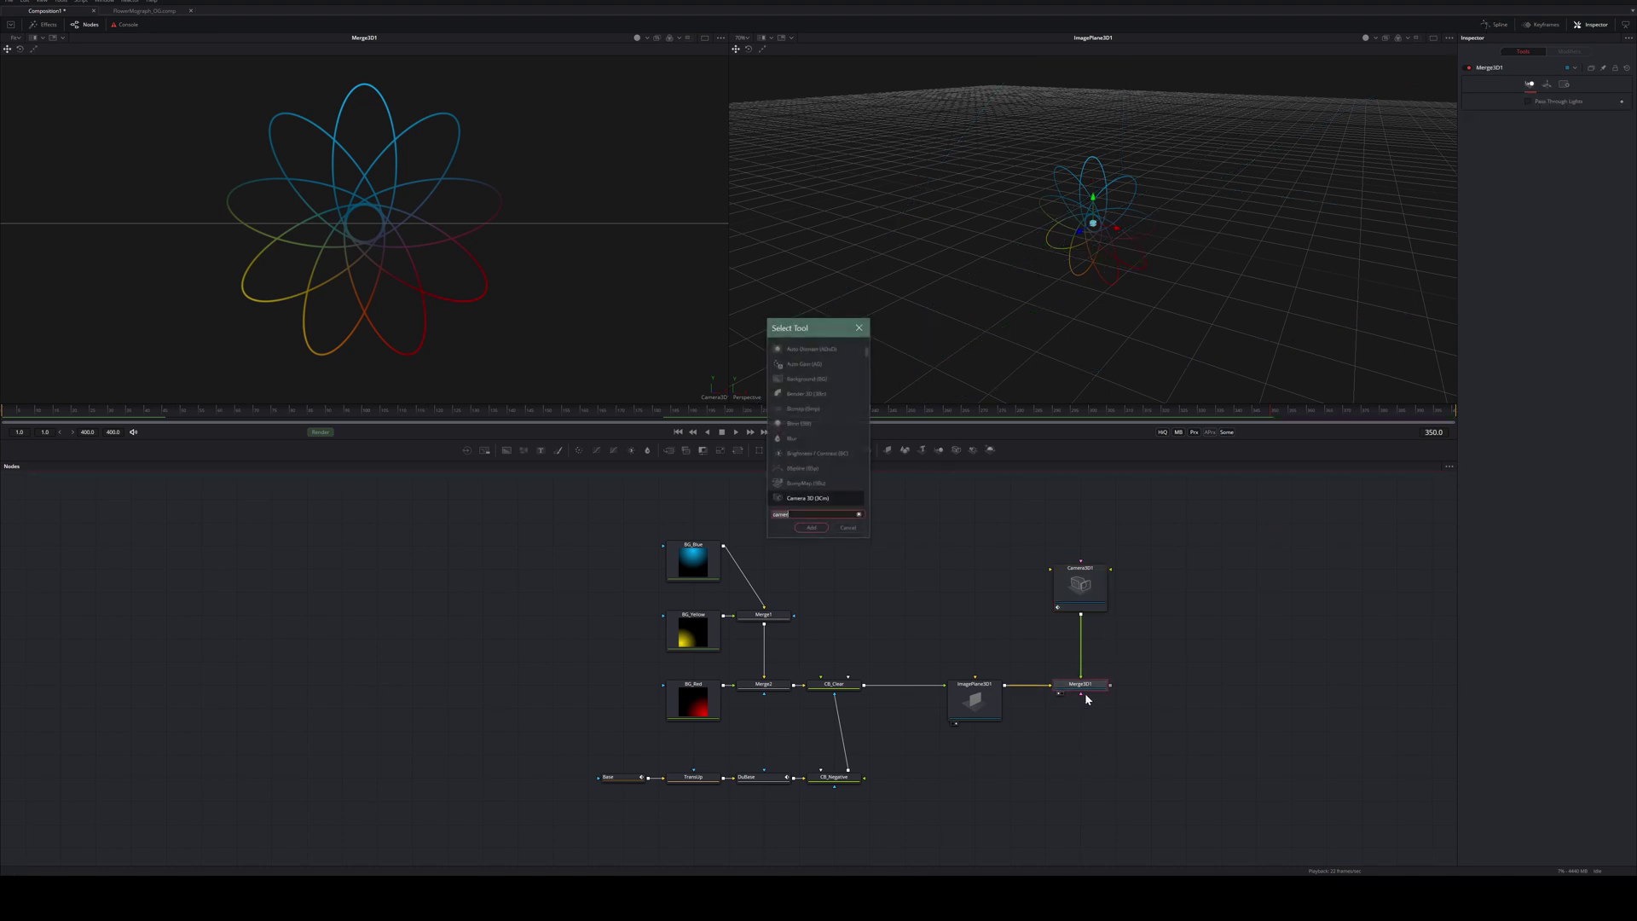
type("rende")
key("Return")
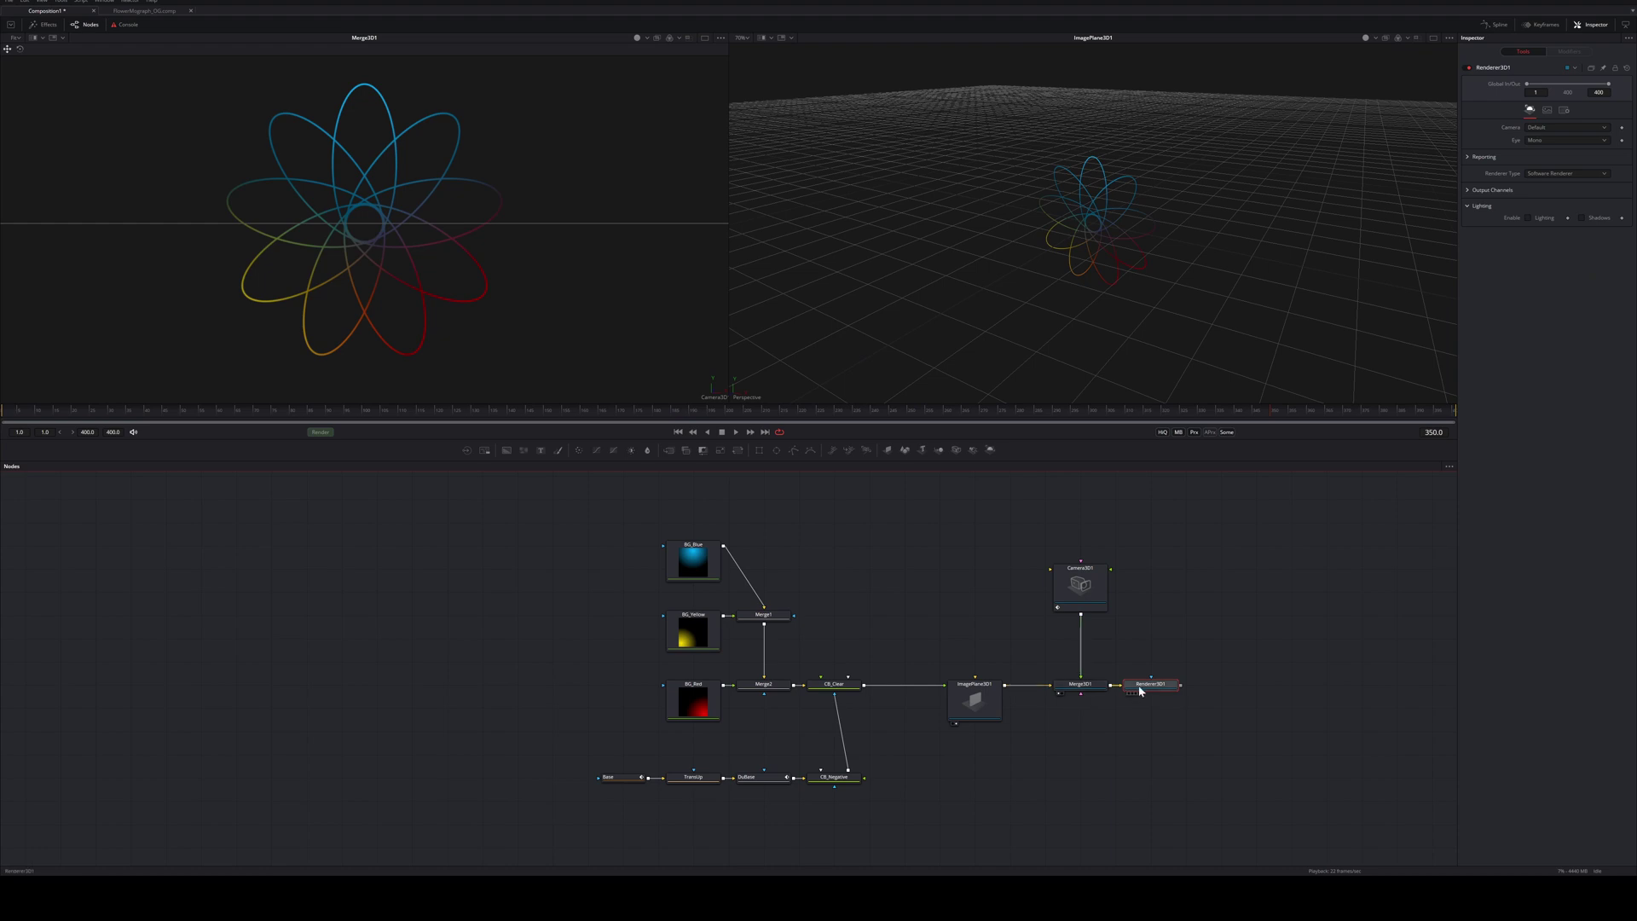
left_click_drag(1166, 692, 1201, 693)
key("2")
Rename the renderer node to R3D_Base
key("F2")
type("R3D_Base")
key("Return")
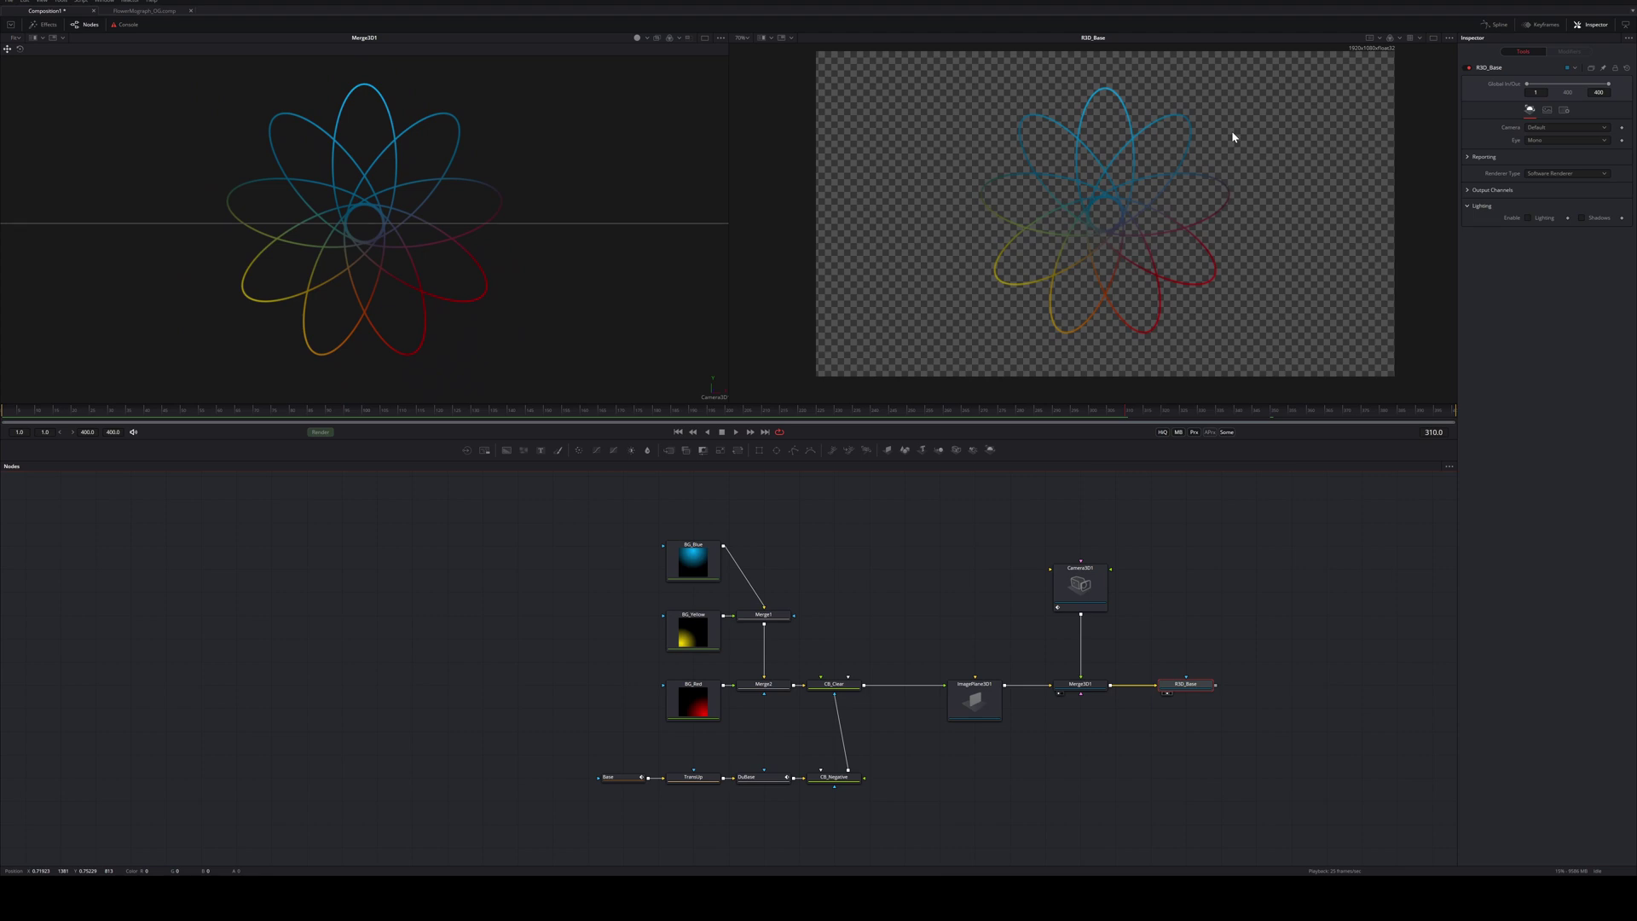
Turn off Checker Underlay in the right viewer's options to show black
left_click(1450, 38)
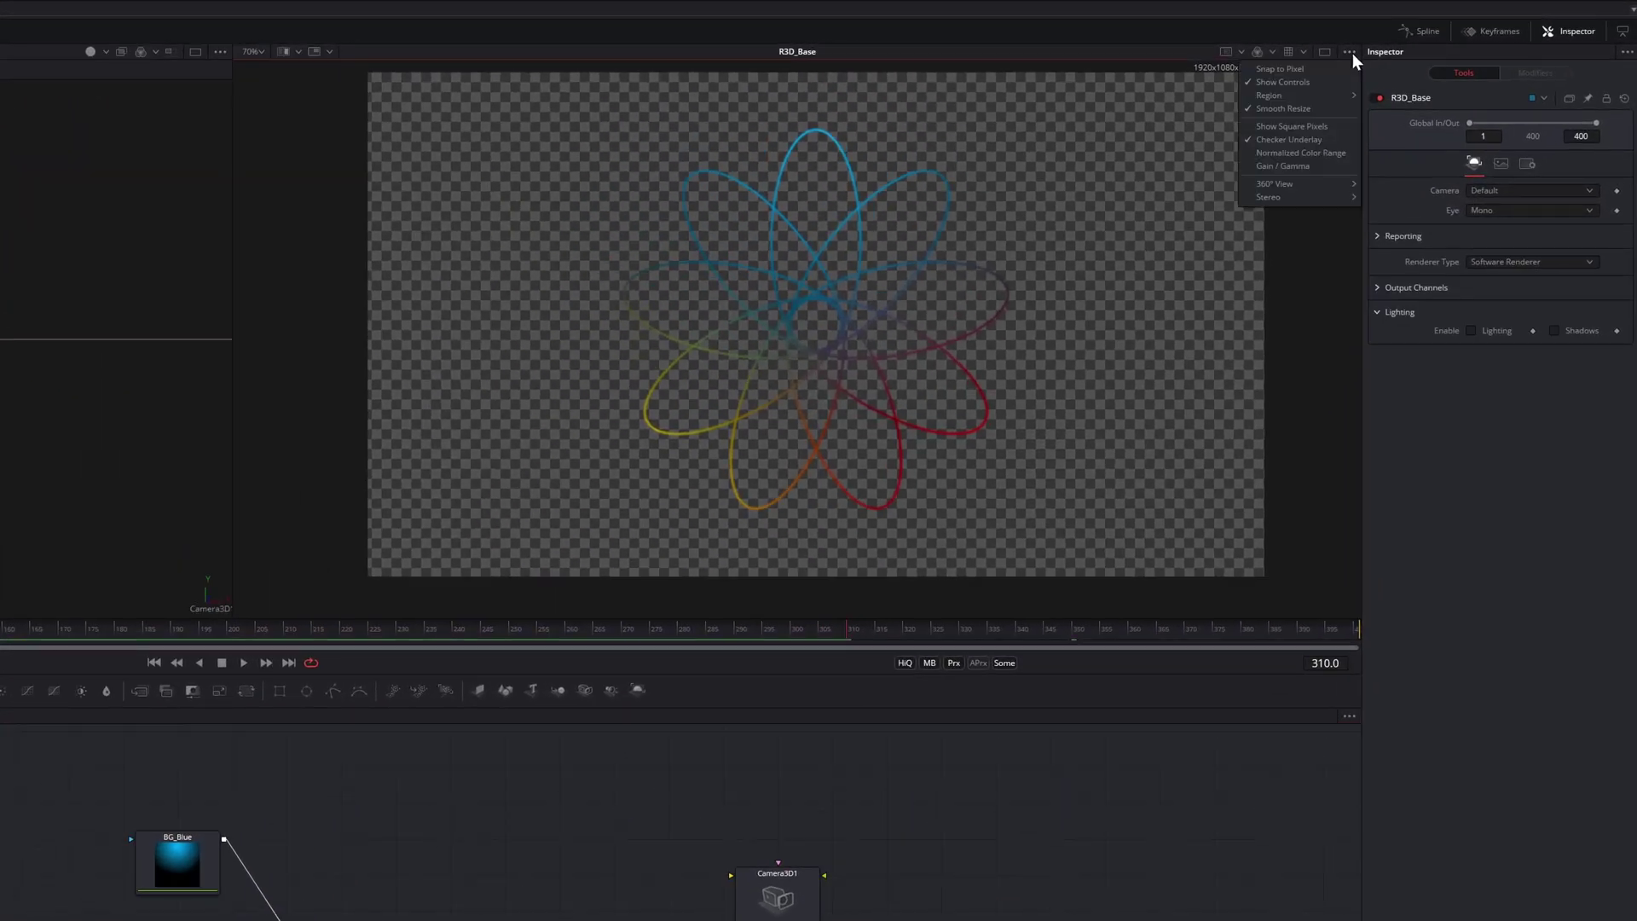
left_click(1323, 140)
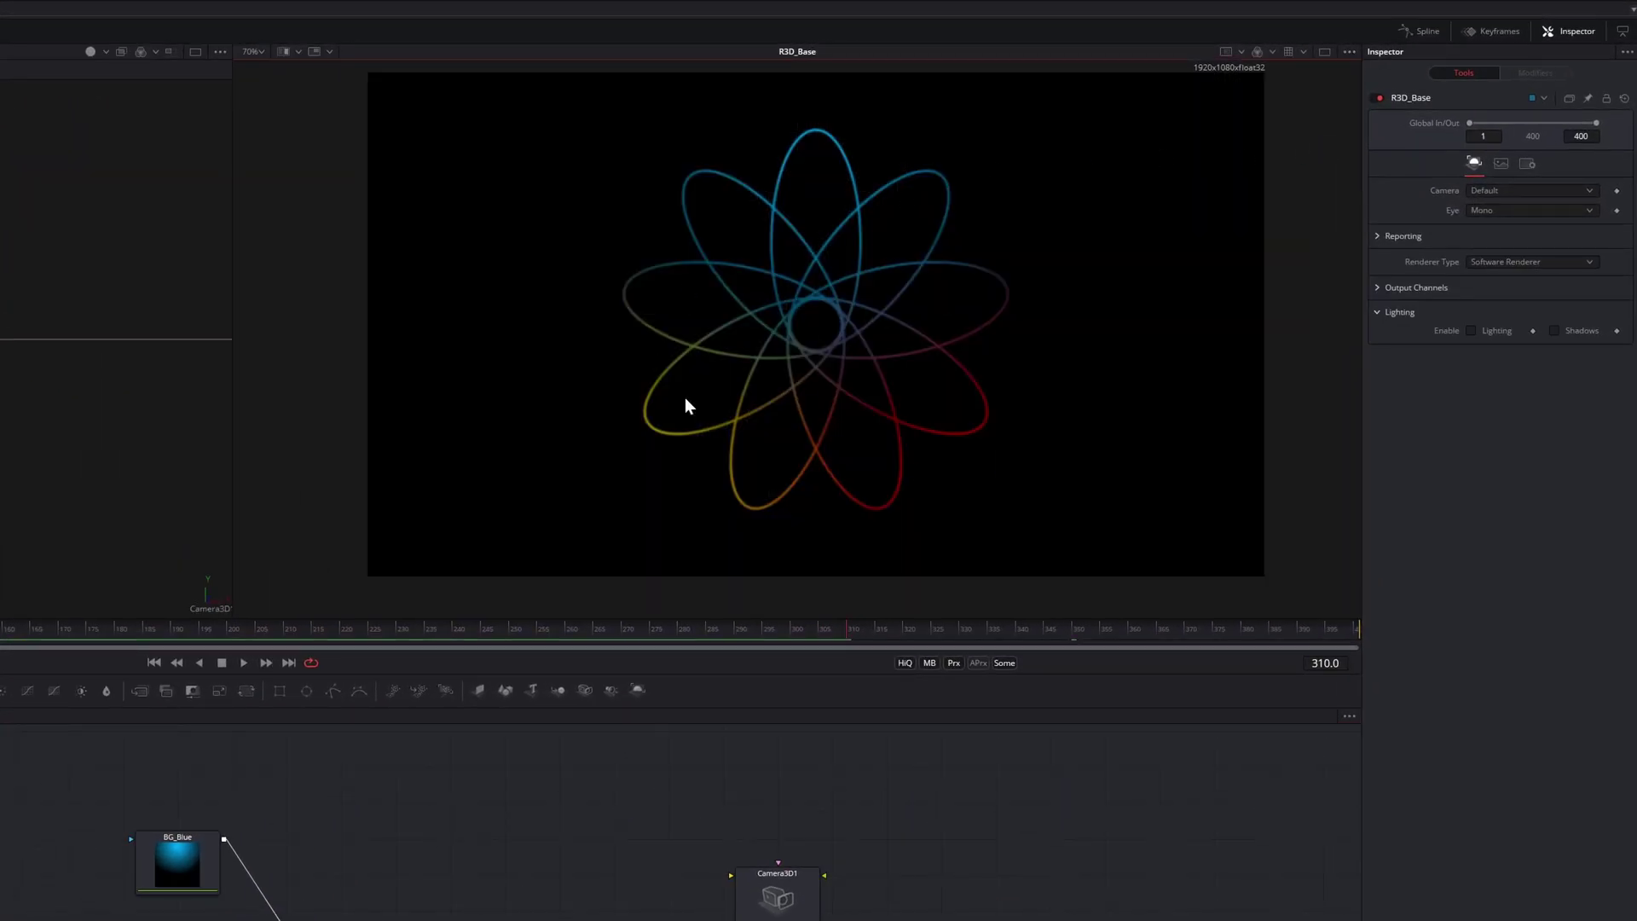